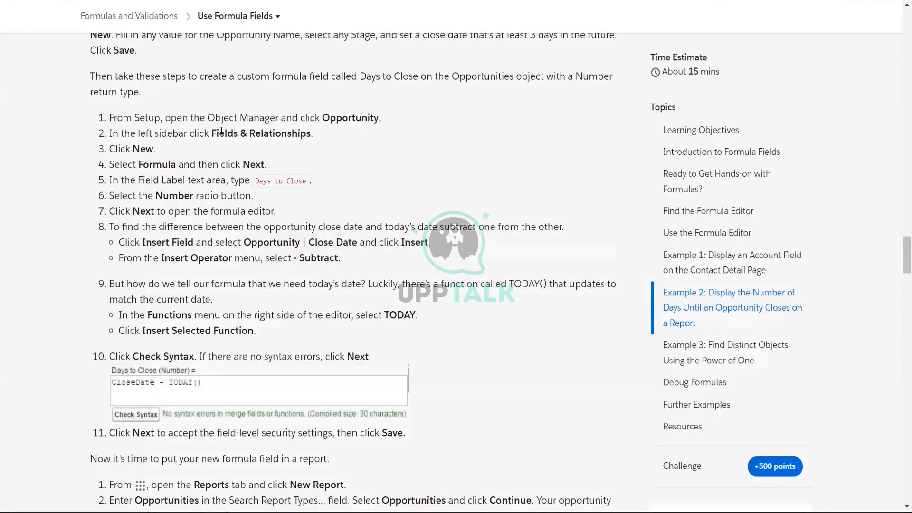
# Step: Switch from the Trailhead instructions to Salesforce and cancel editing the American Banking Corp.- Oppty opportunity
pyautogui.moveTo(139, 165); pyautogui.dragTo(269, 165)
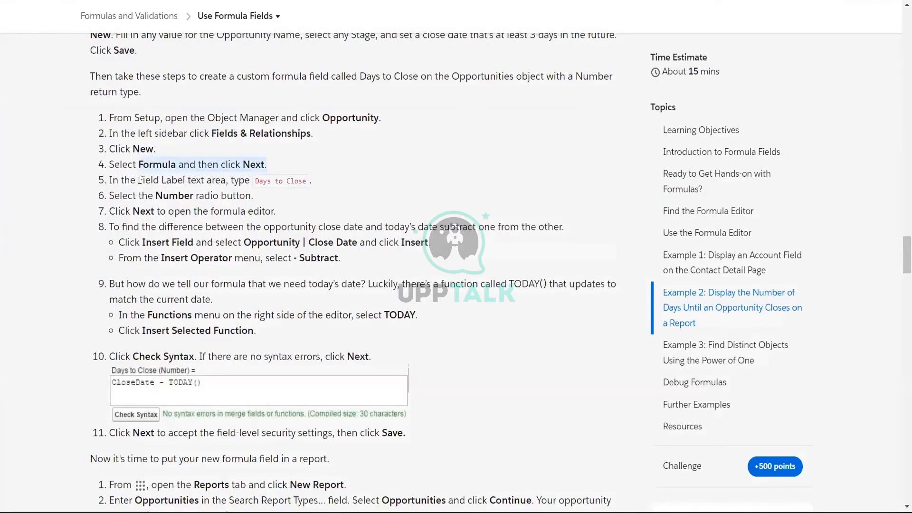
pyautogui.moveTo(138, 180); pyautogui.dragTo(300, 182)
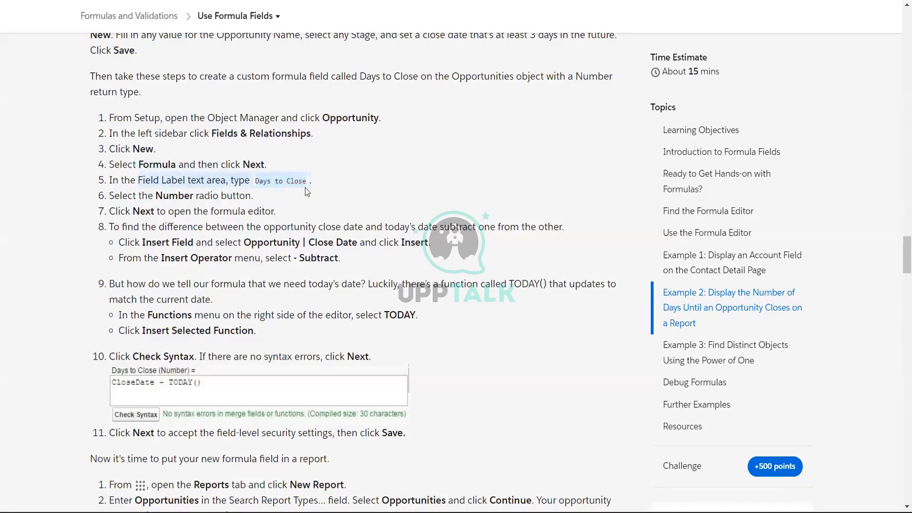
pyautogui.click(308, 191)
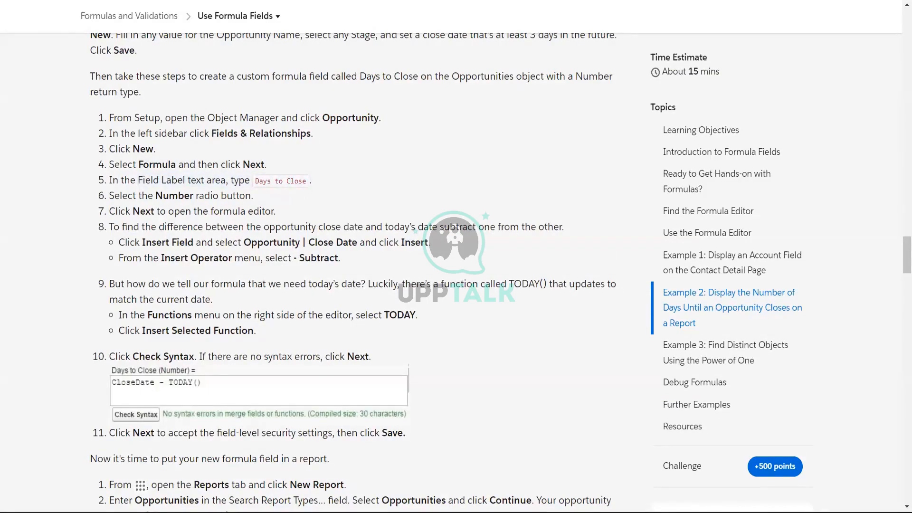
pyautogui.click(143, 0)
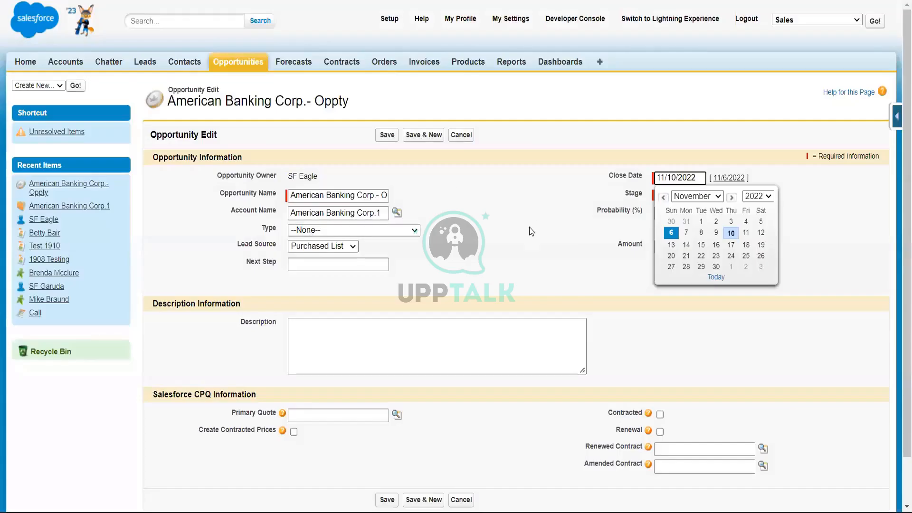
pyautogui.click(493, 155)
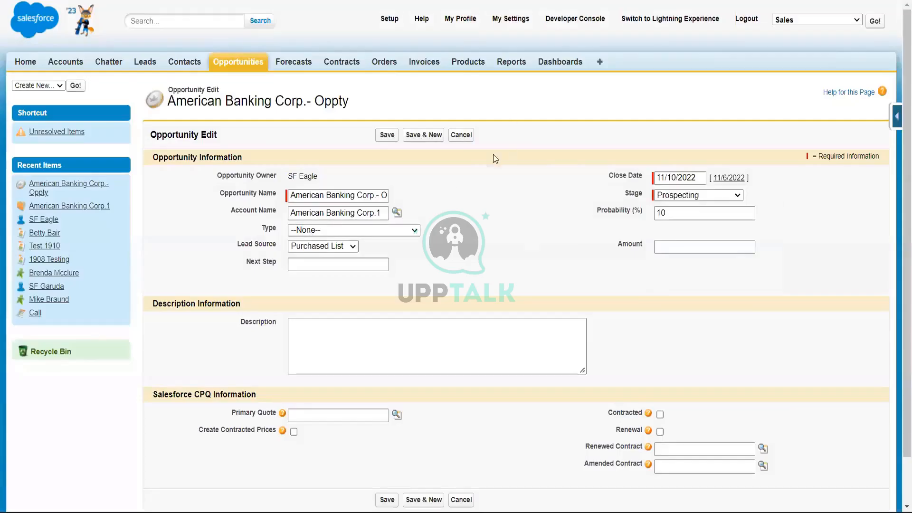
pyautogui.click(464, 141)
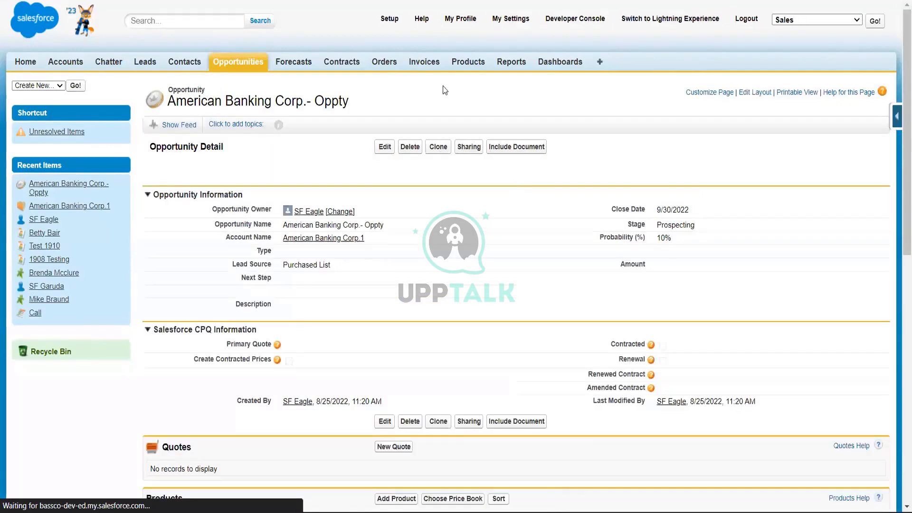
# Step: Open the Opportunity fields setup page and start creating a new custom field
pyautogui.click(898, 118)
pyautogui.click(797, 141)
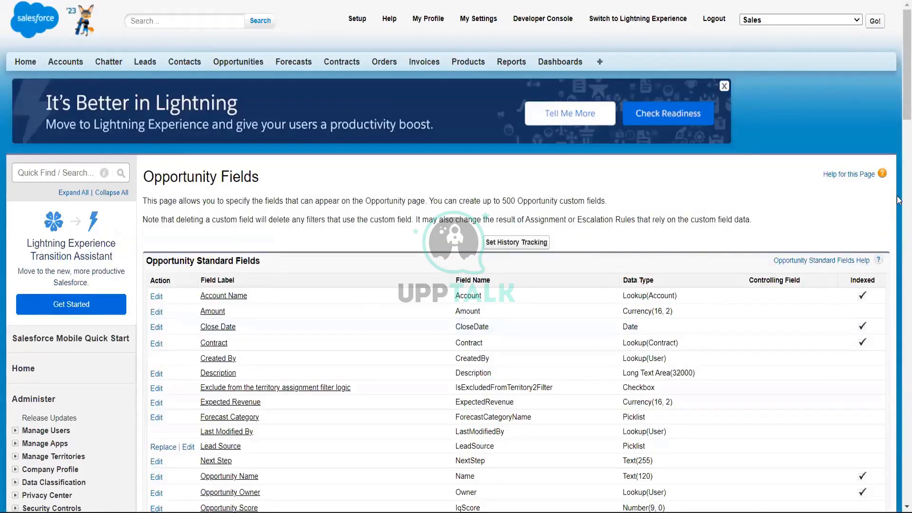
pyautogui.scroll(-2, 898, 228)
pyautogui.scroll(-10, 897, 228)
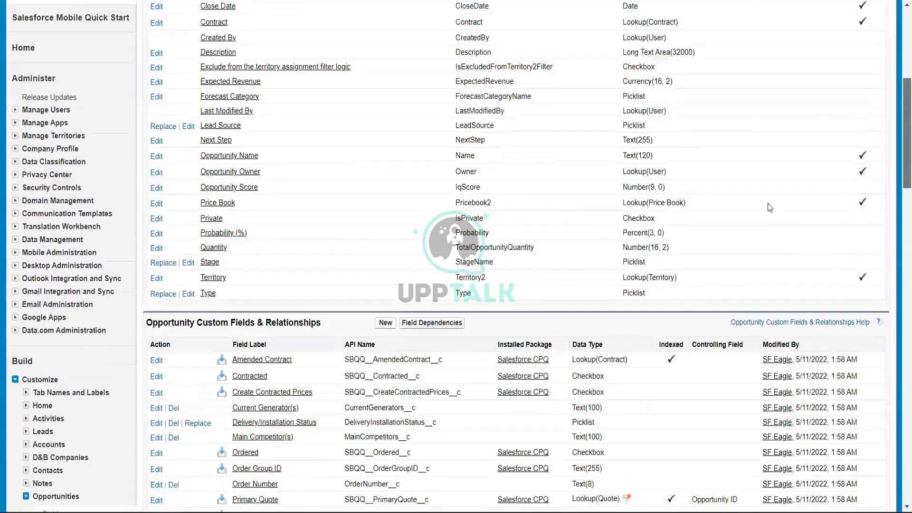
pyautogui.scroll(1, 393, 112)
pyautogui.click(386, 107)
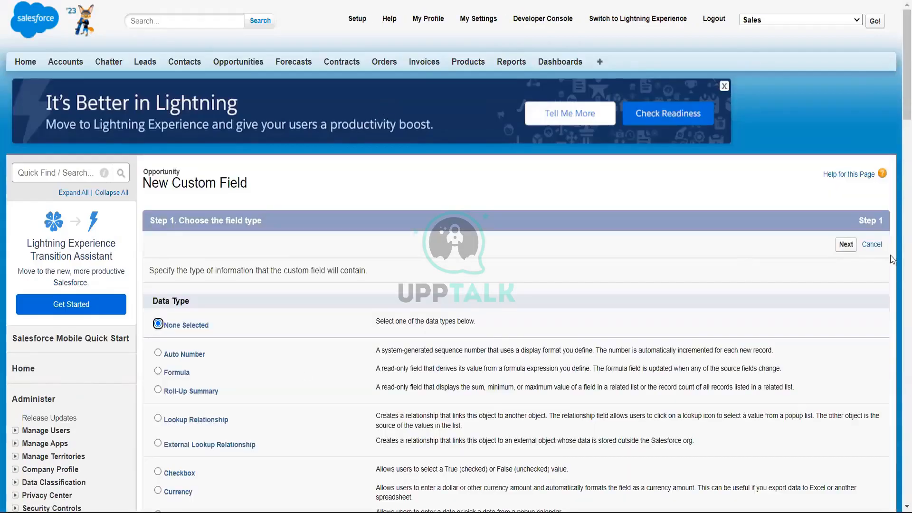
# Step: Choose Formula as the data type of the new Opportunity field
pyautogui.scroll(-1, 899, 146)
pyautogui.scroll(-3, 898, 146)
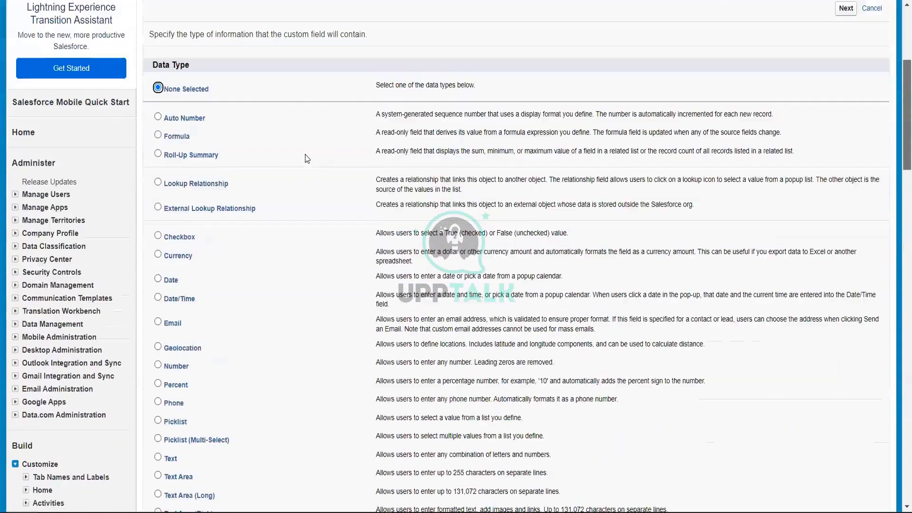
pyautogui.click(158, 126)
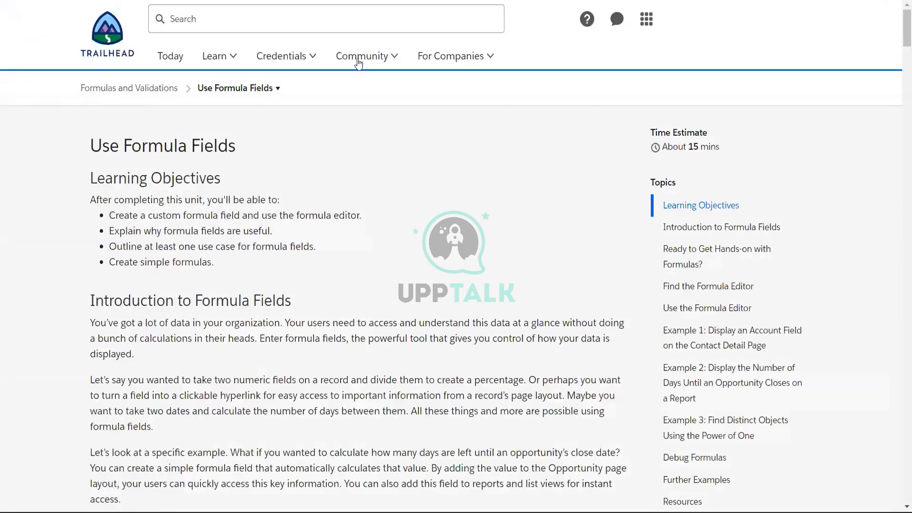
# Step: Review the Use Formula Fields unit in Trailhead down to Example 2's instructions for creating the Days to Close field, and return to Salesforce
pyautogui.click(358, 58)
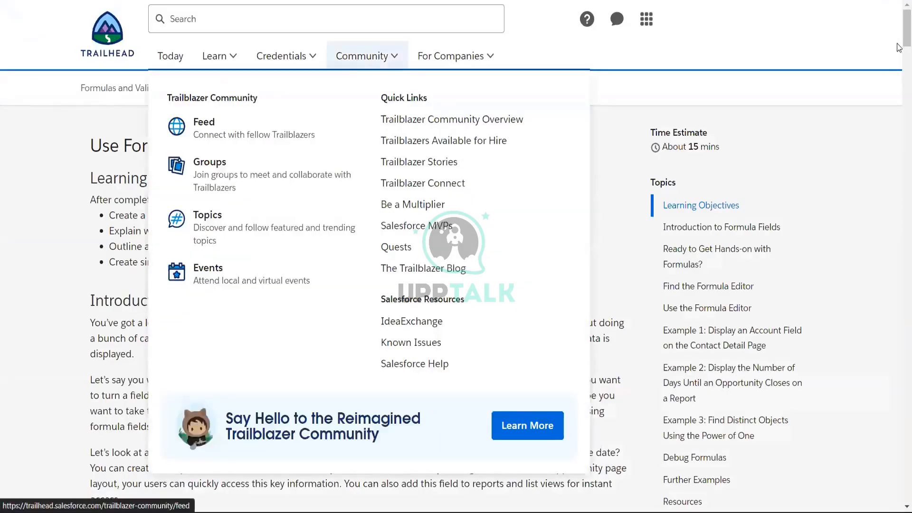
pyautogui.scroll(-8, 900, 90)
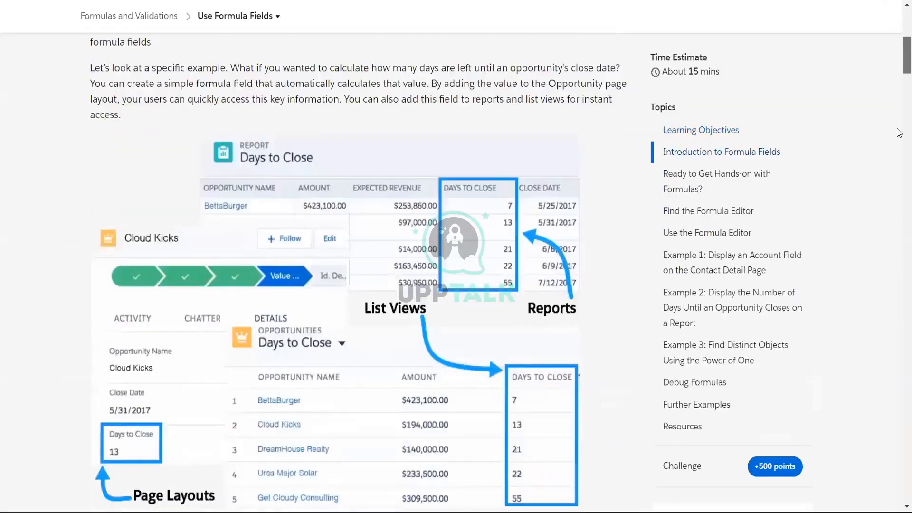
pyautogui.scroll(-10, 900, 133)
pyautogui.scroll(5, 899, 121)
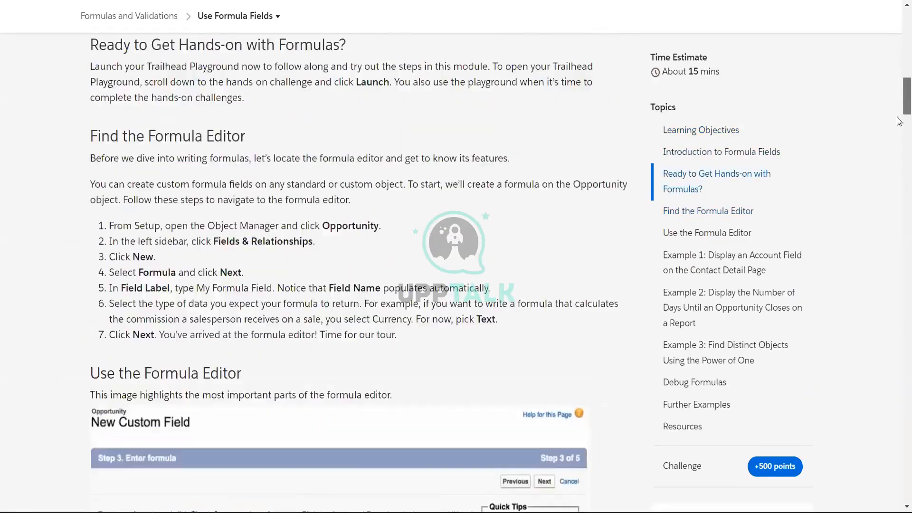
pyautogui.scroll(-7, 899, 121)
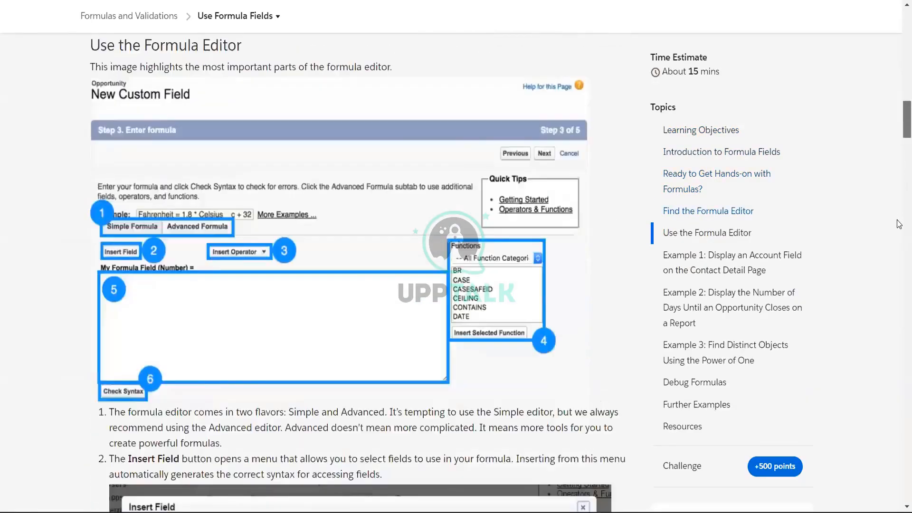
pyautogui.scroll(-15, 900, 225)
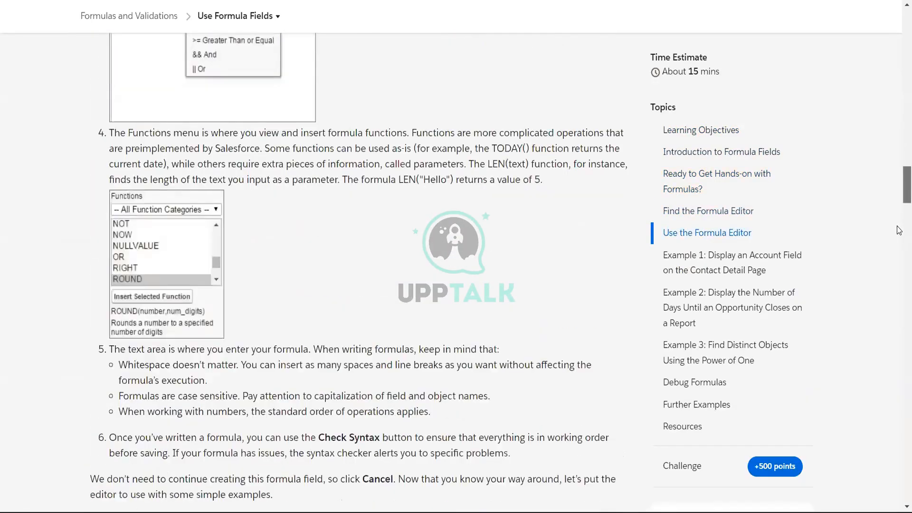
pyautogui.scroll(-9, 900, 231)
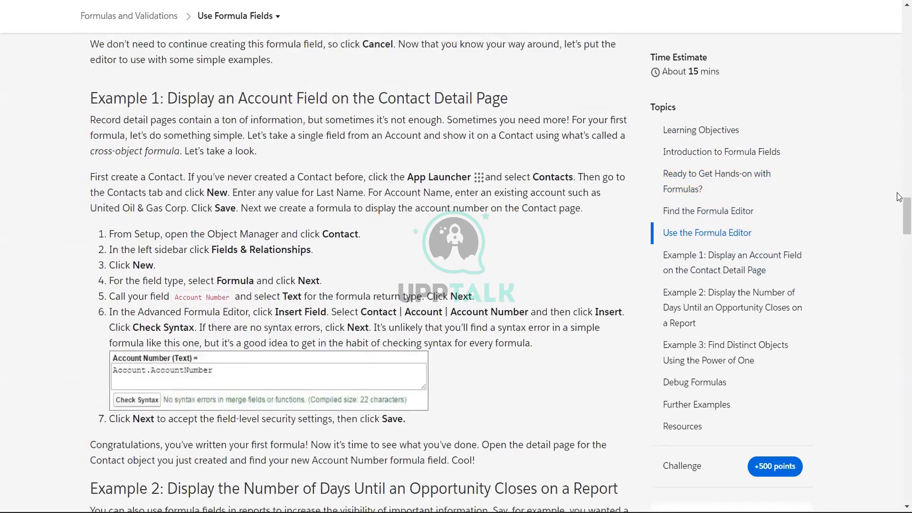
pyautogui.scroll(-7, 900, 197)
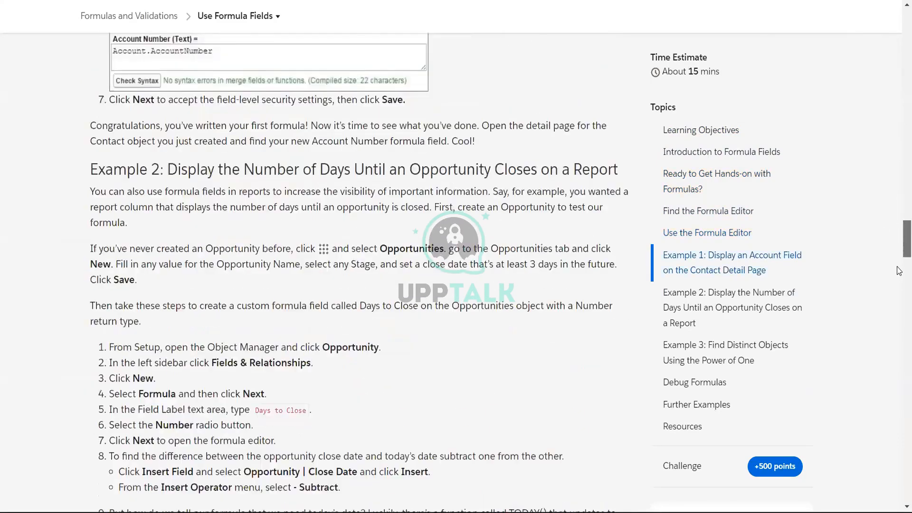
pyautogui.scroll(-8, 900, 270)
pyautogui.scroll(3, 717, 245)
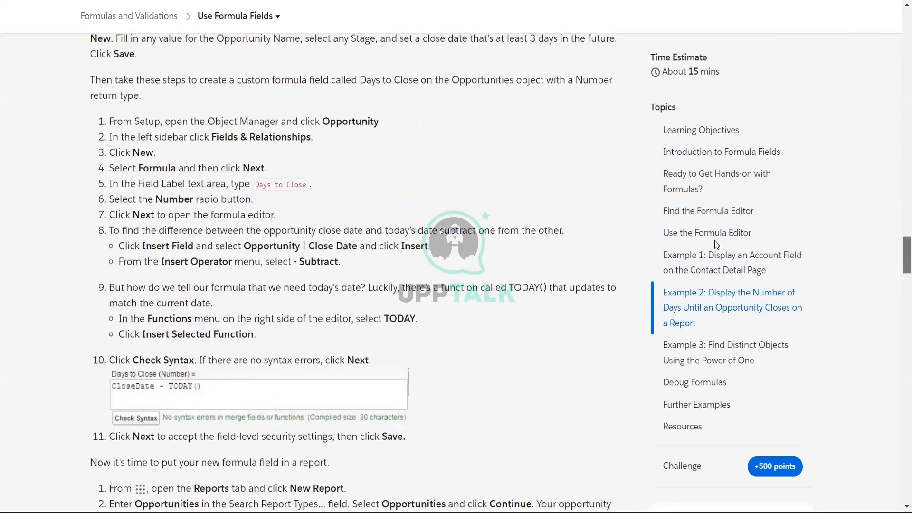
pyautogui.scroll(1, 717, 245)
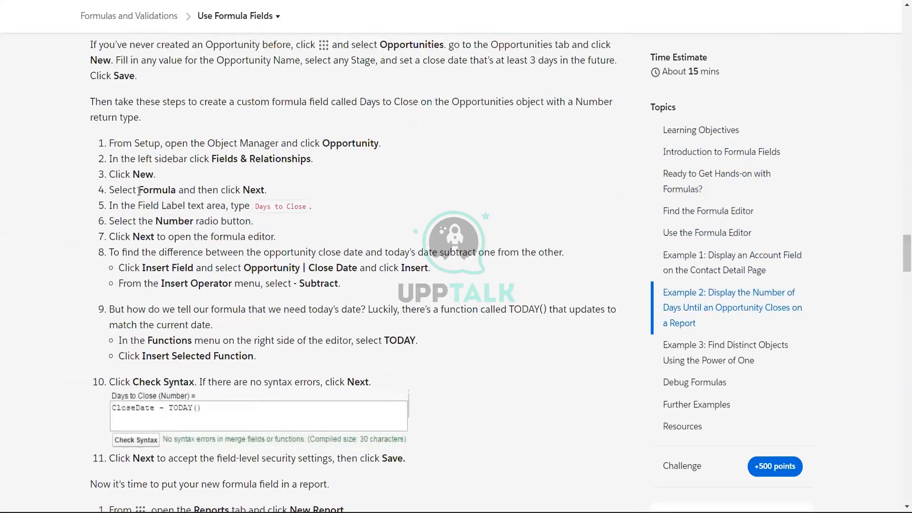
pyautogui.moveTo(139, 190); pyautogui.dragTo(281, 192)
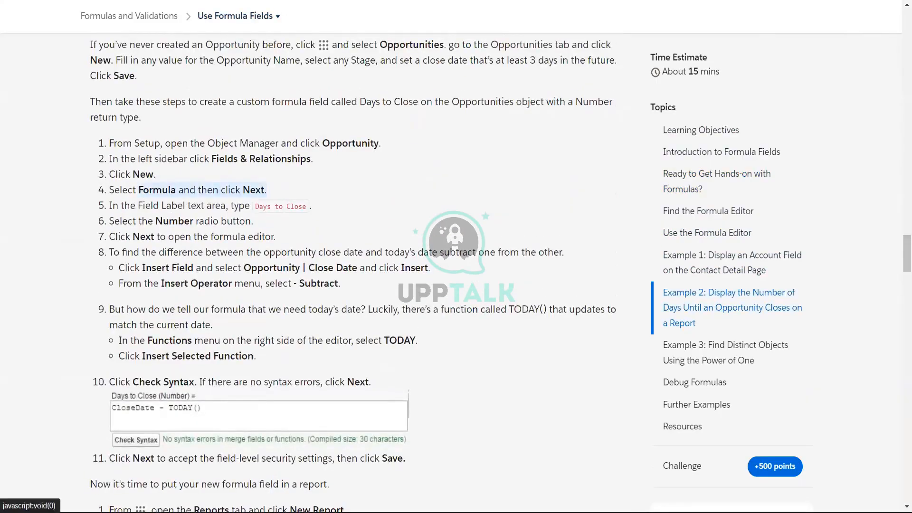
pyautogui.click(128, 1)
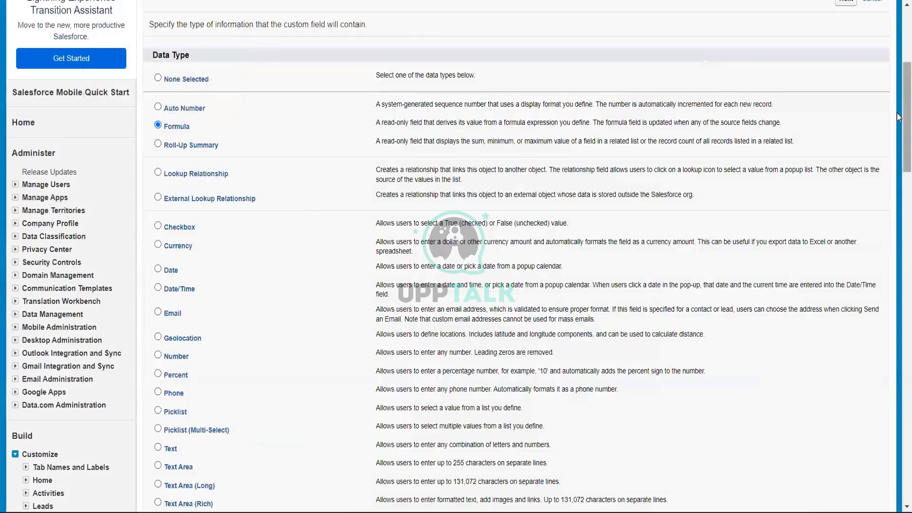
# Step: Proceed with the Formula data type and set the new field's label to "Days to close"
pyautogui.scroll(4, 862, 207)
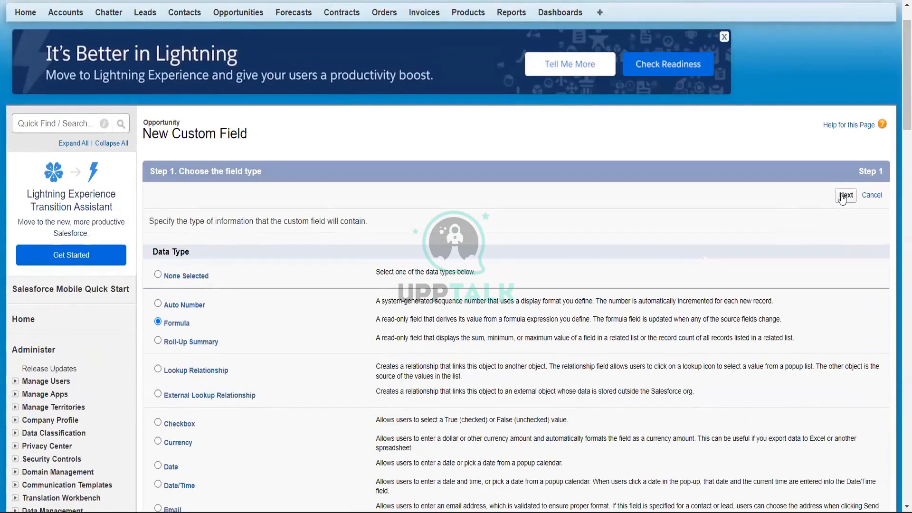
pyautogui.click(844, 196)
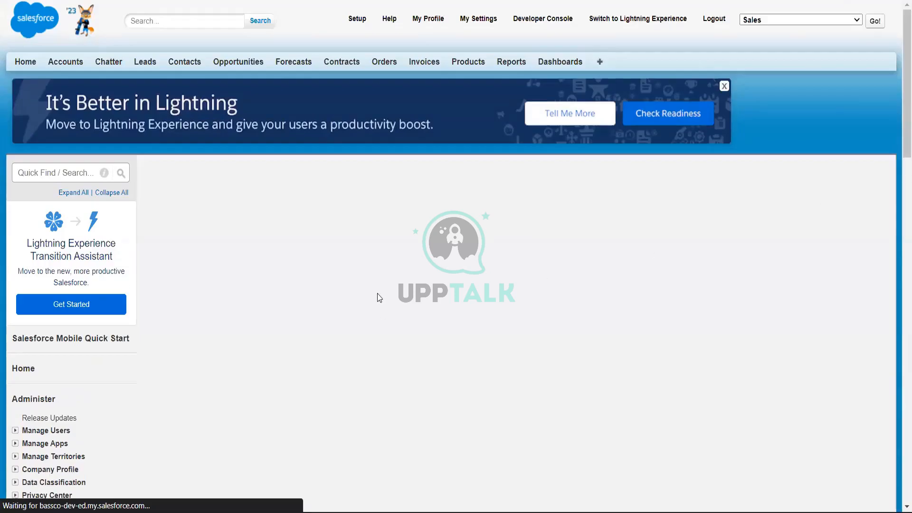
pyautogui.click(321, 272)
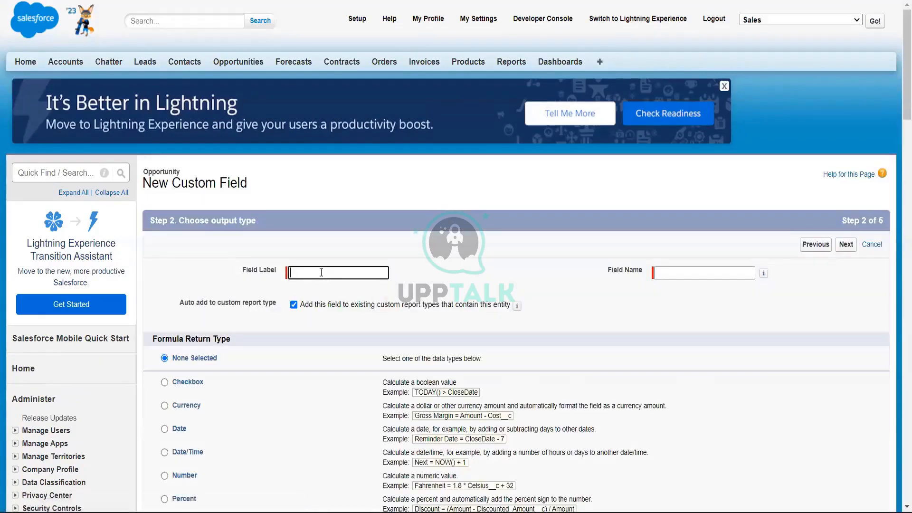
pyautogui.write('Days to close')
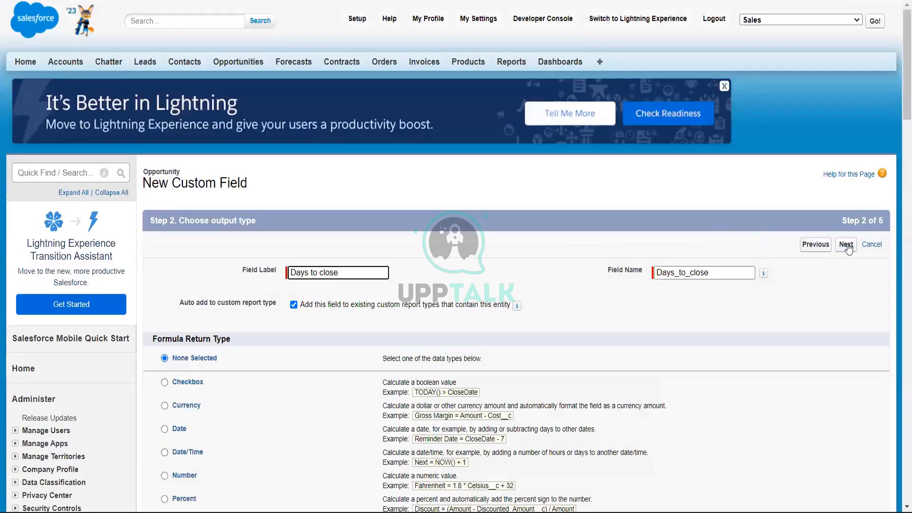
# Step: Set the formula return type to Number and continue to the formula entry step
pyautogui.scroll(-6, 366, 180)
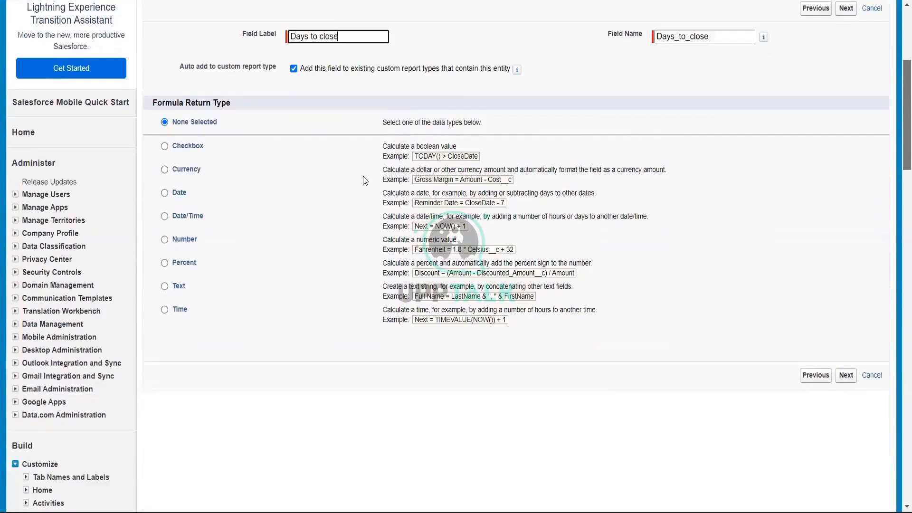
pyautogui.click(165, 182)
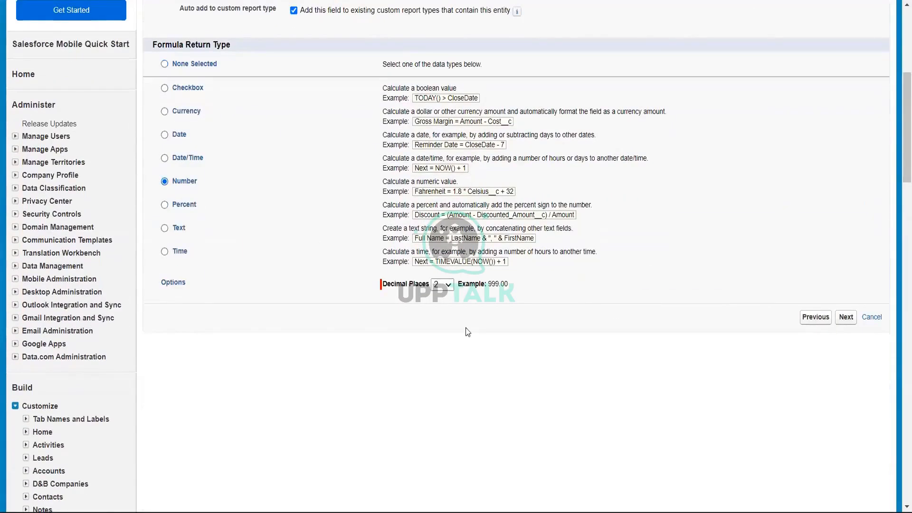
pyautogui.click(848, 325)
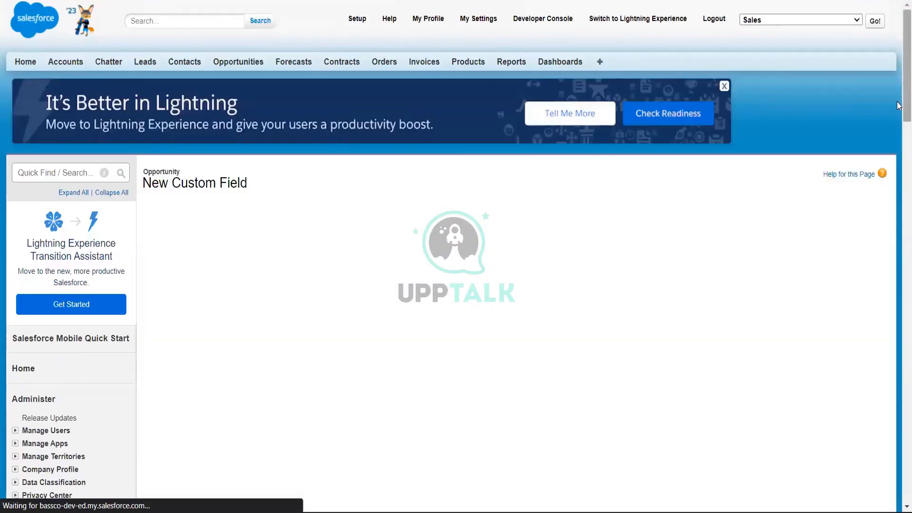
# Step: Look at the options page of the Enhanced Formula Editor extension, and return to the formula text area
pyautogui.scroll(-4, 898, 124)
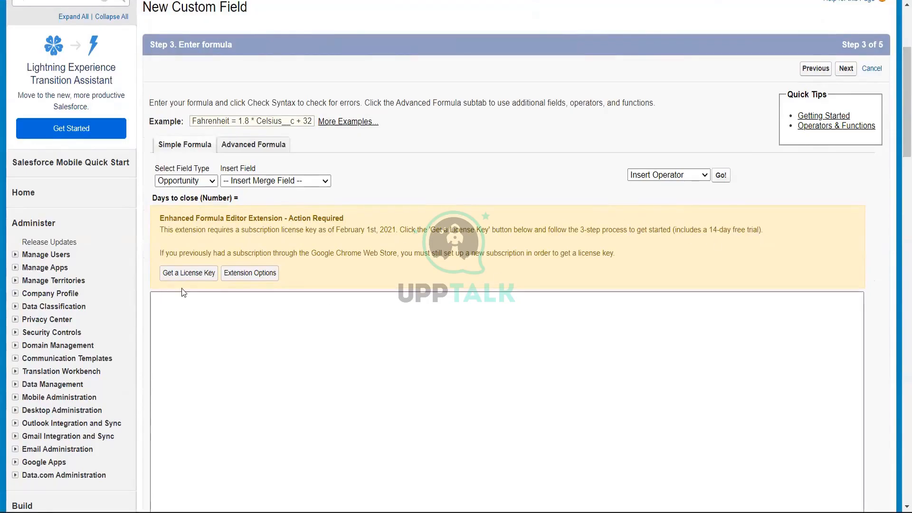
pyautogui.click(266, 279)
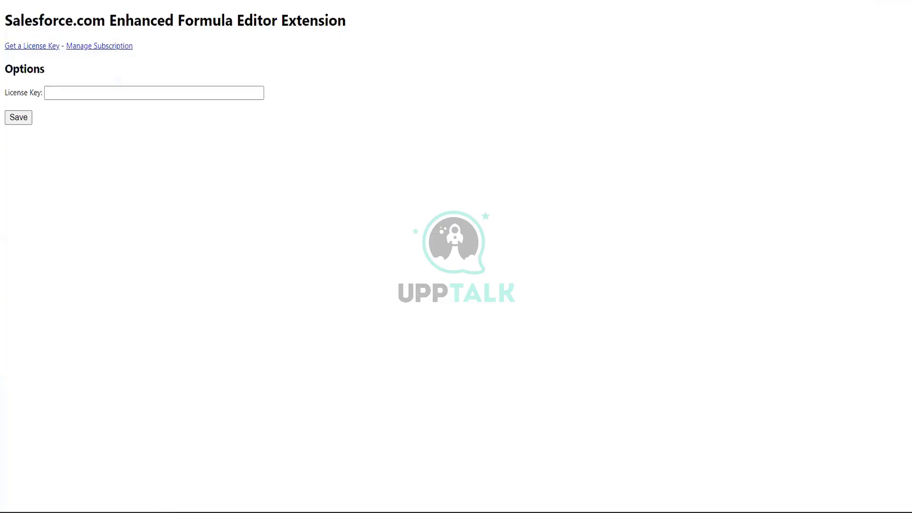
pyautogui.hotkey('ctrl', 'w')
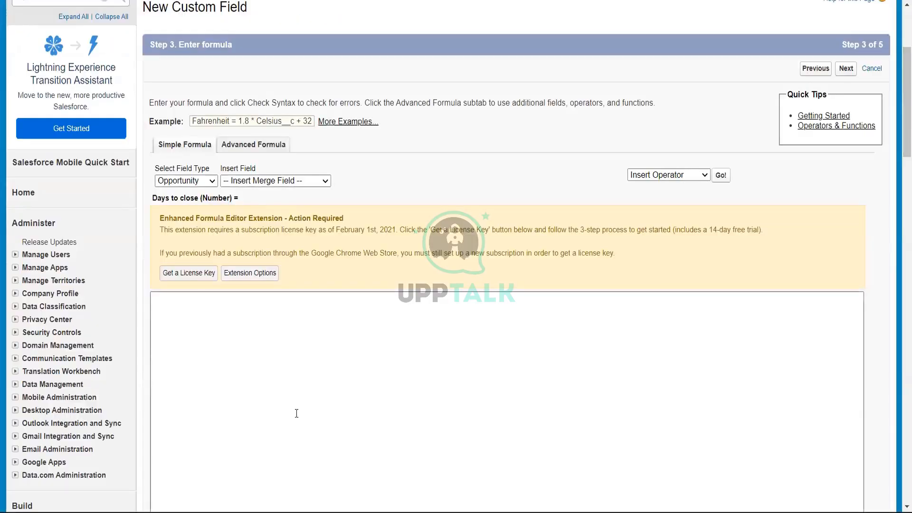
pyautogui.click(296, 414)
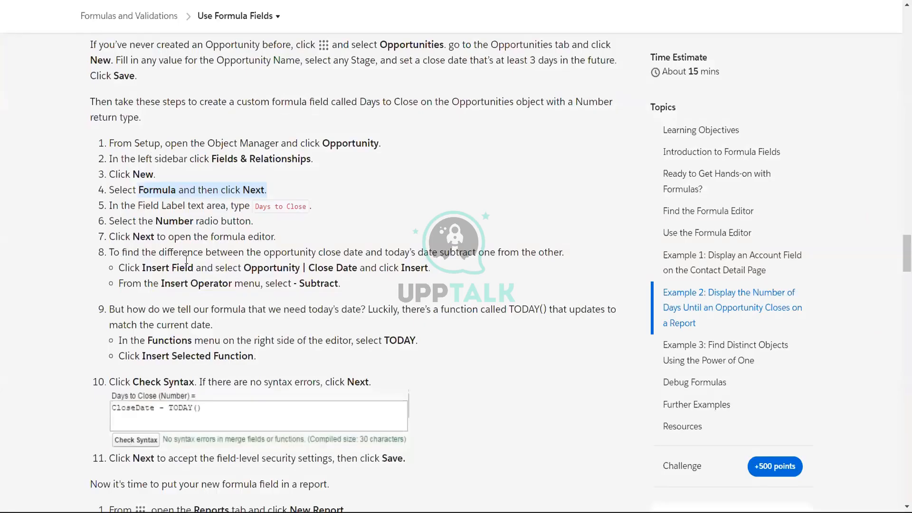
# Step: Review Trailhead's Example 2 instructions on inserting the opportunity Close Date and subtracting one date from the other
pyautogui.click(124, 269)
pyautogui.moveTo(154, 266); pyautogui.dragTo(177, 264)
pyautogui.click(146, 248)
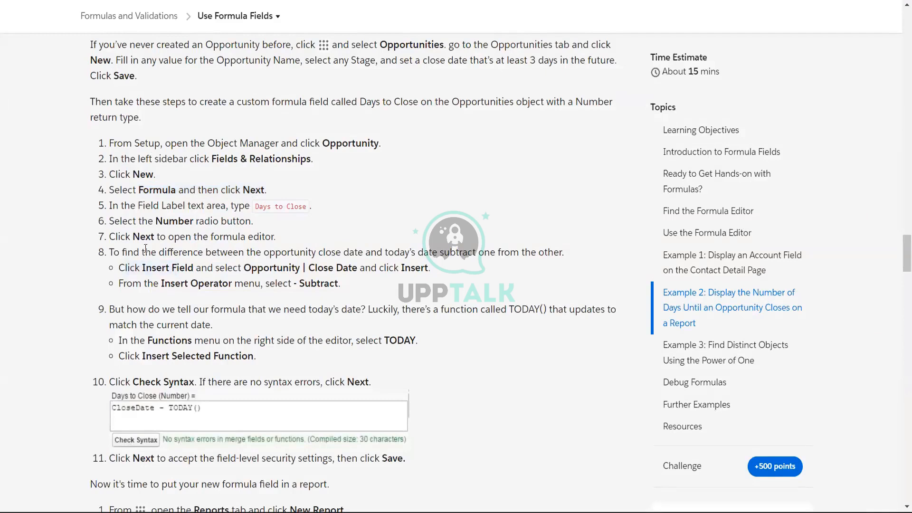
pyautogui.moveTo(264, 253); pyautogui.dragTo(518, 264)
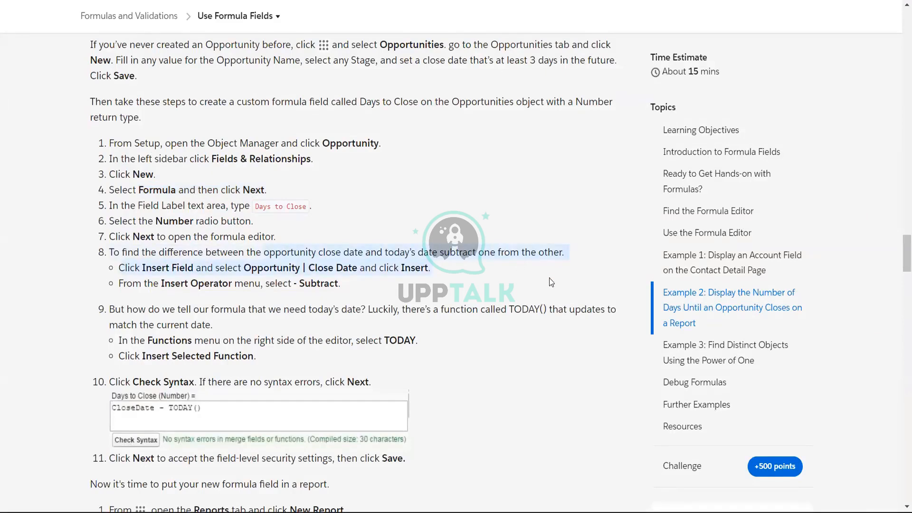
# Step: Reread Trailhead's Example 2 instructions on subtracting today's date from the opportunity close date and inserting Opportunity | Close Date
pyautogui.click(530, 273)
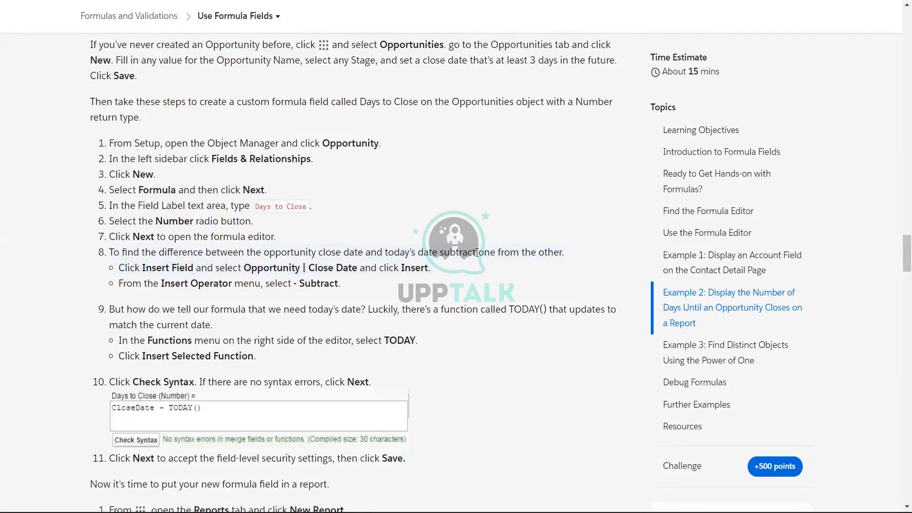
pyautogui.moveTo(502, 252); pyautogui.dragTo(564, 252)
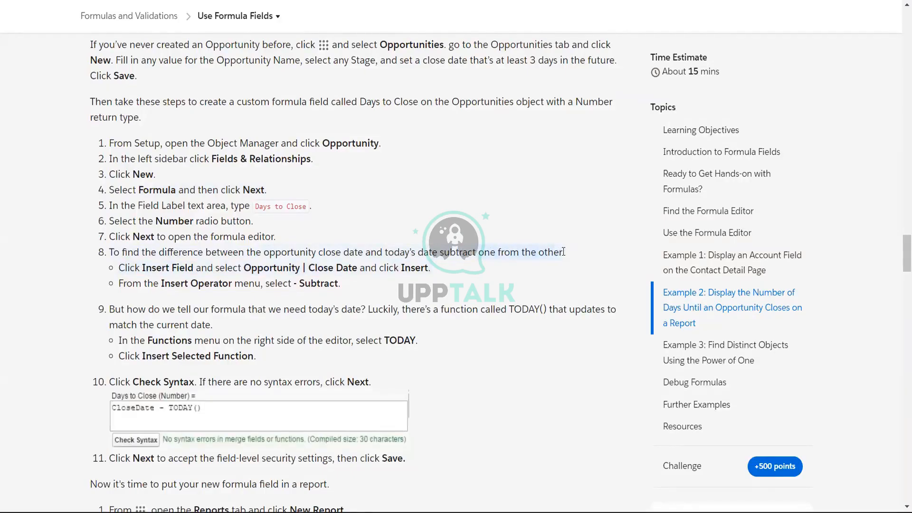
pyautogui.click(506, 275)
pyautogui.moveTo(264, 252); pyautogui.dragTo(491, 249)
pyautogui.click(404, 252)
pyautogui.moveTo(385, 251); pyautogui.dragTo(491, 249)
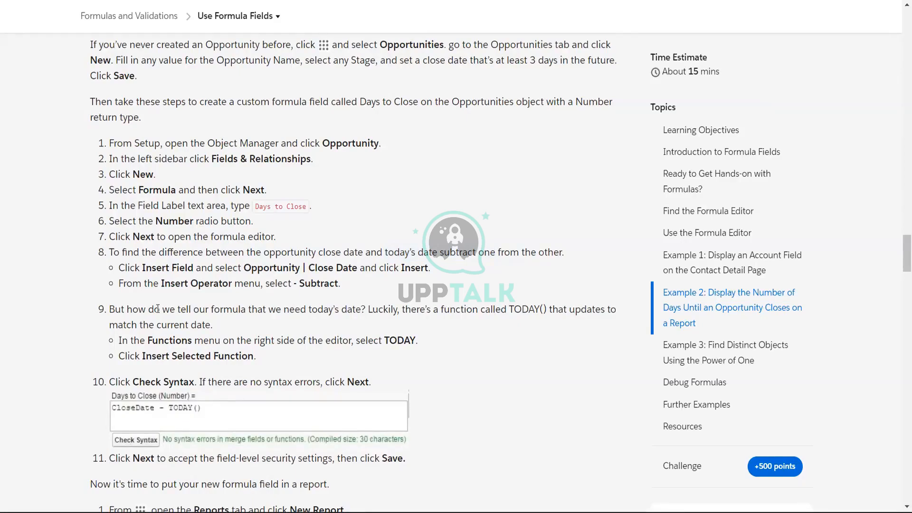
pyautogui.moveTo(114, 264); pyautogui.dragTo(423, 270)
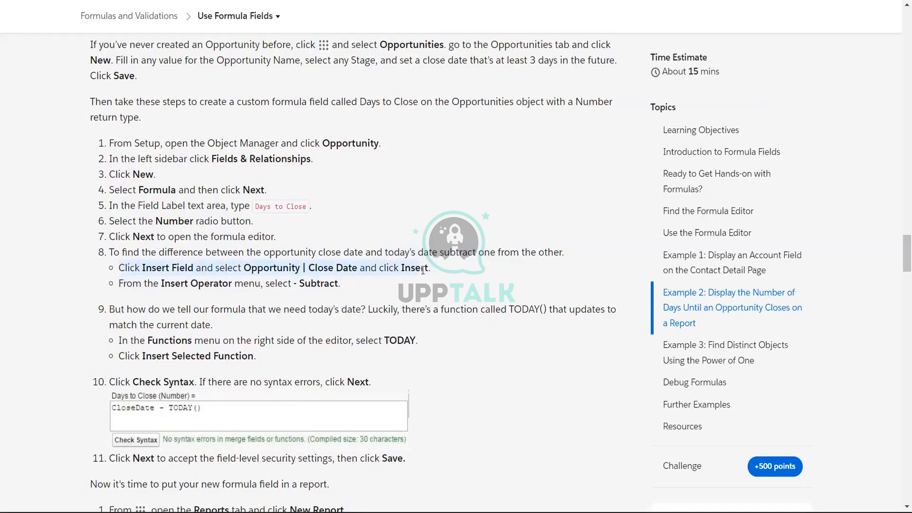
pyautogui.click(364, 293)
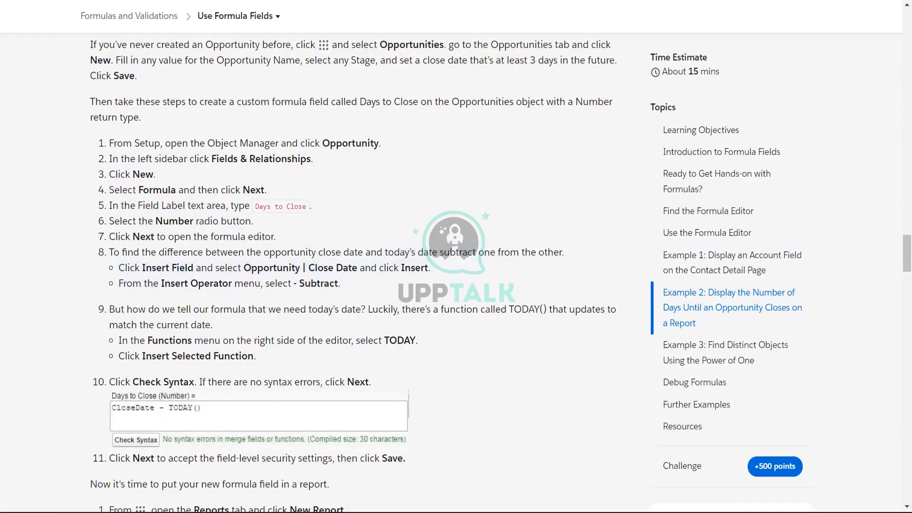
# Step: Return to the Salesforce formula step and look for Close Date among the Simple Formula merge fields for Opportunity, checking Trailhead's instruction
pyautogui.hotkey('ctrl', 'Tab')
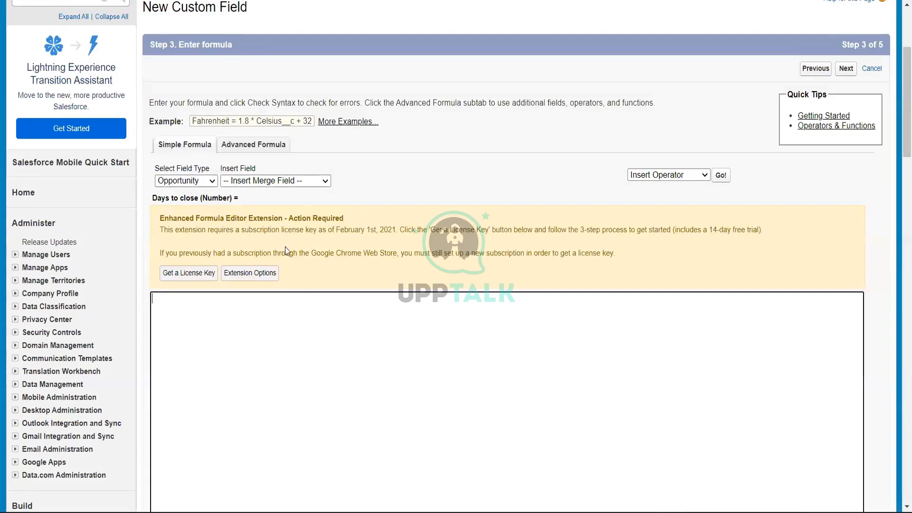
pyautogui.click(277, 181)
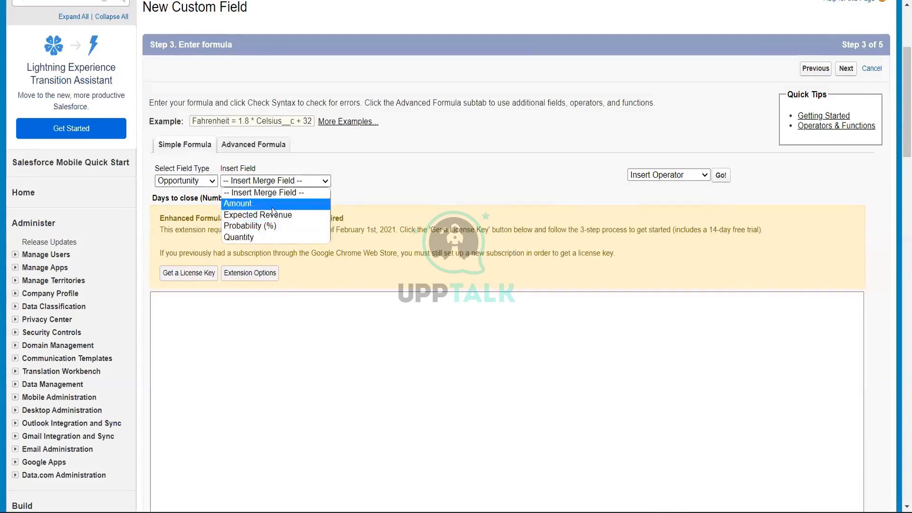
pyautogui.click(211, 92)
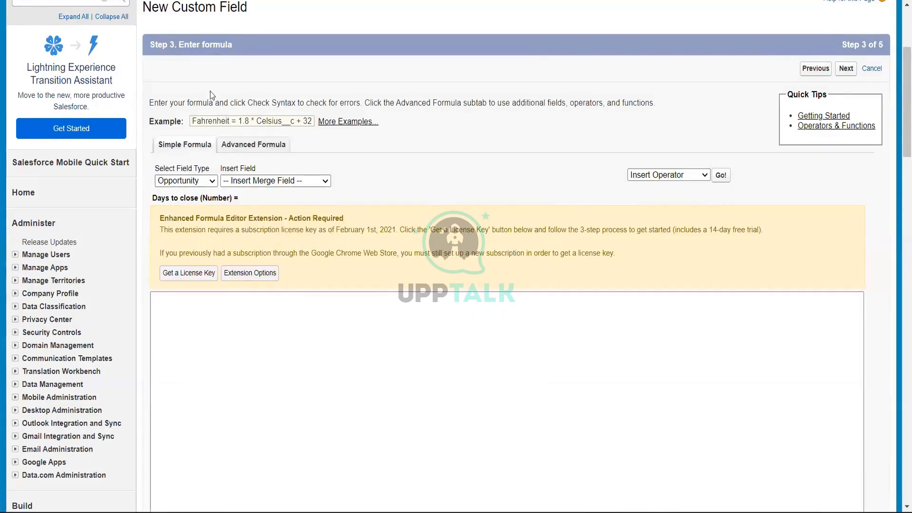
pyautogui.click(216, 185)
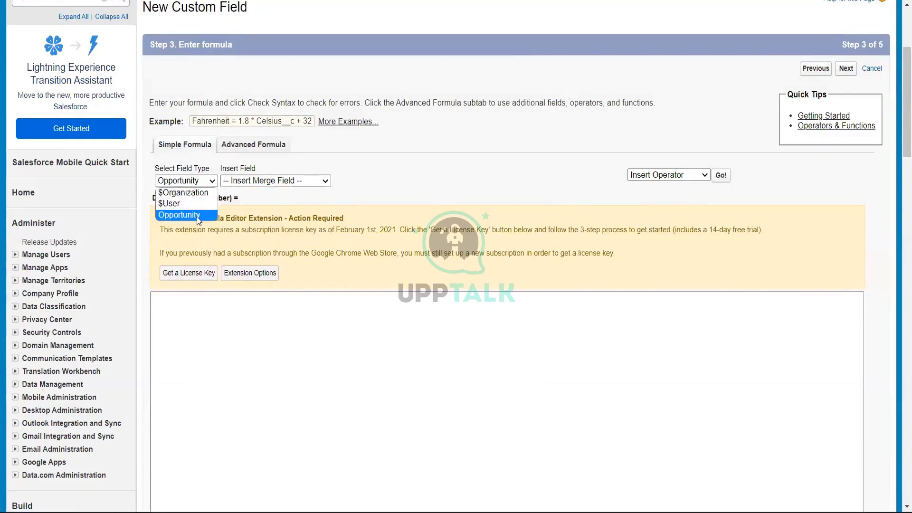
pyautogui.click(197, 217)
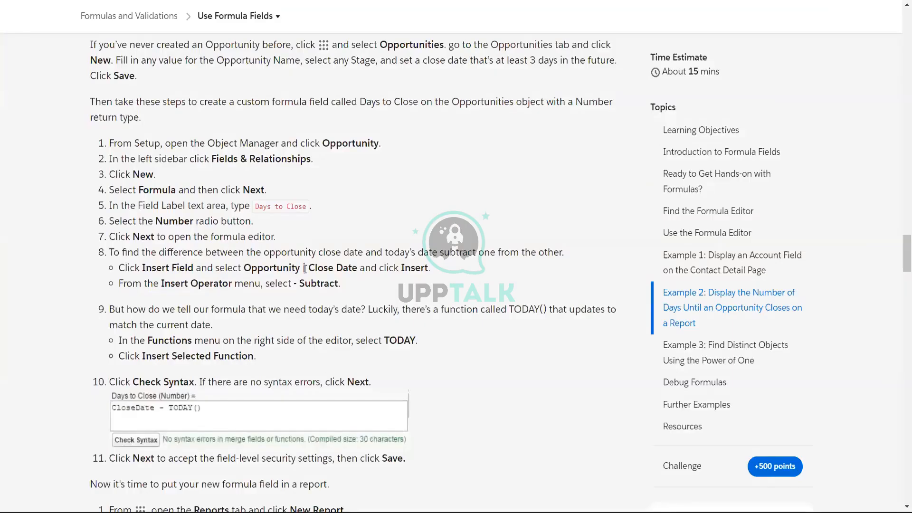
pyautogui.moveTo(306, 267); pyautogui.dragTo(423, 276)
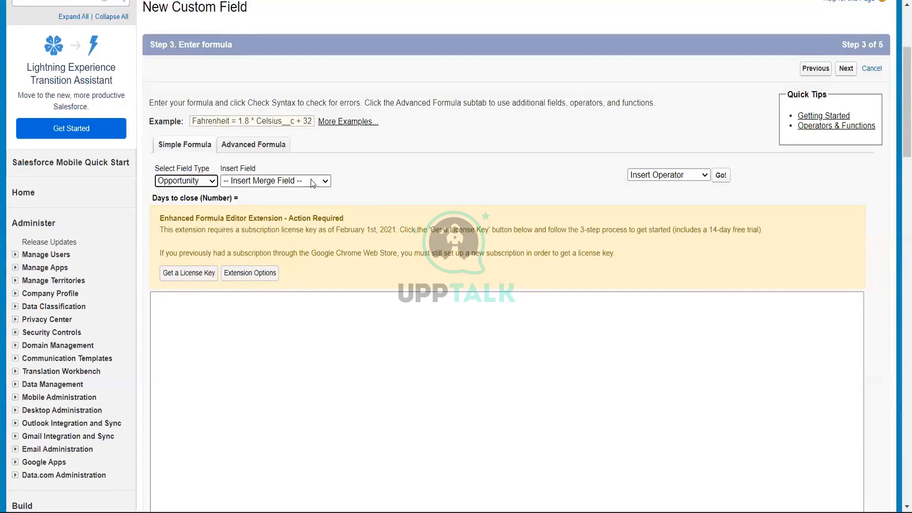
pyautogui.click(312, 182)
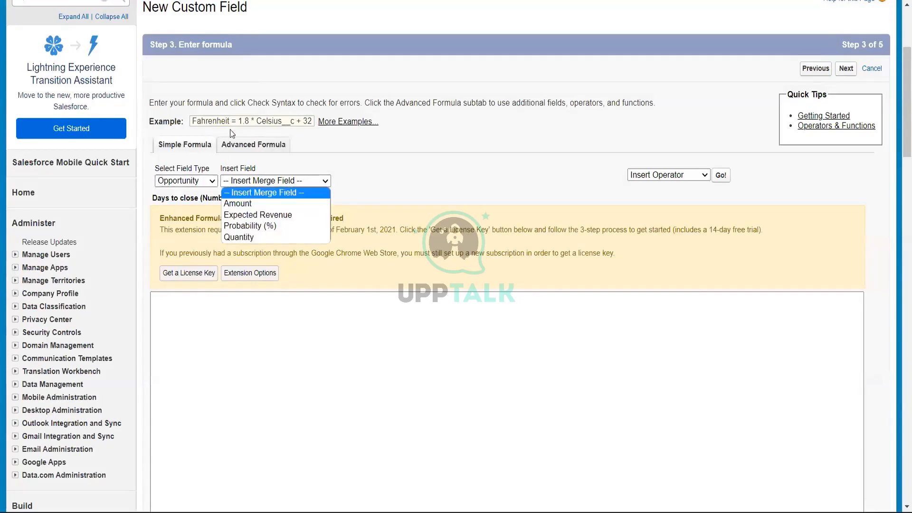
# Step: Compare the Advanced Formula editor's options with the Simple Formula editor's field selection for Opportunity
pyautogui.click(241, 144)
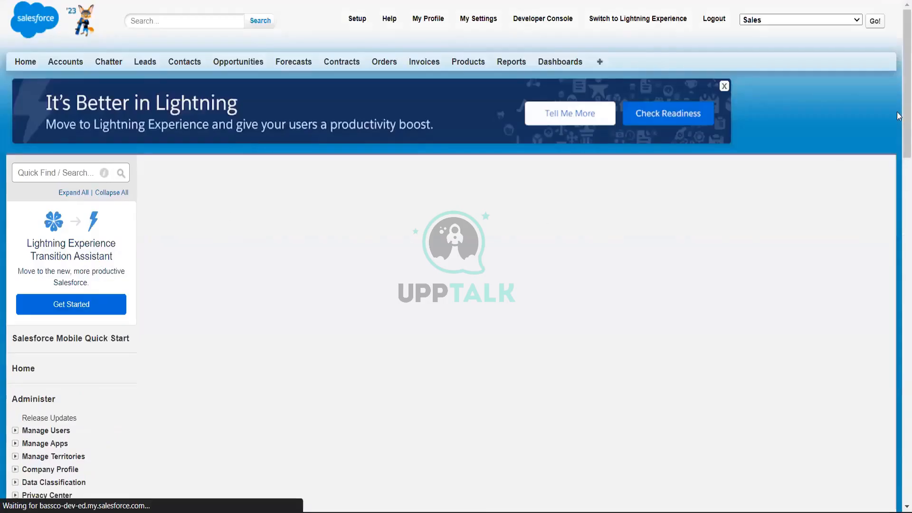
pyautogui.scroll(-3, 440, 146)
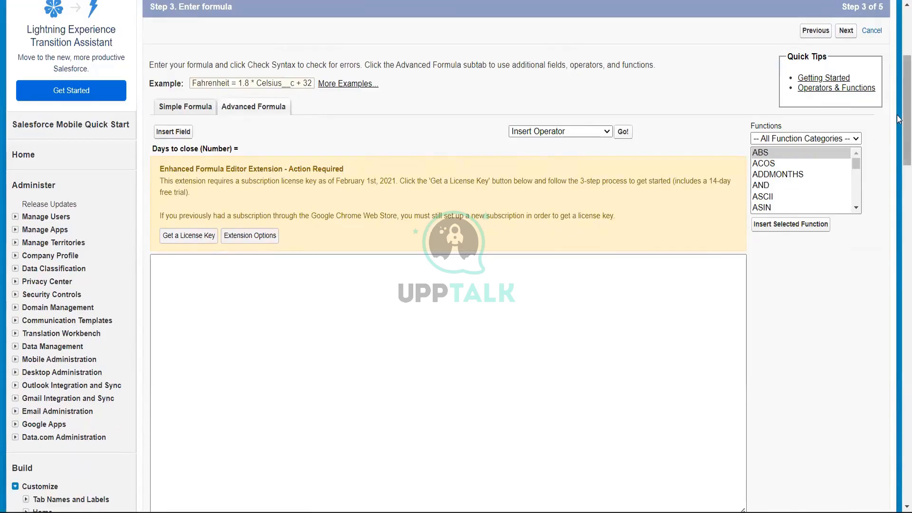
pyautogui.moveTo(906, 122); pyautogui.dragTo(897, 89)
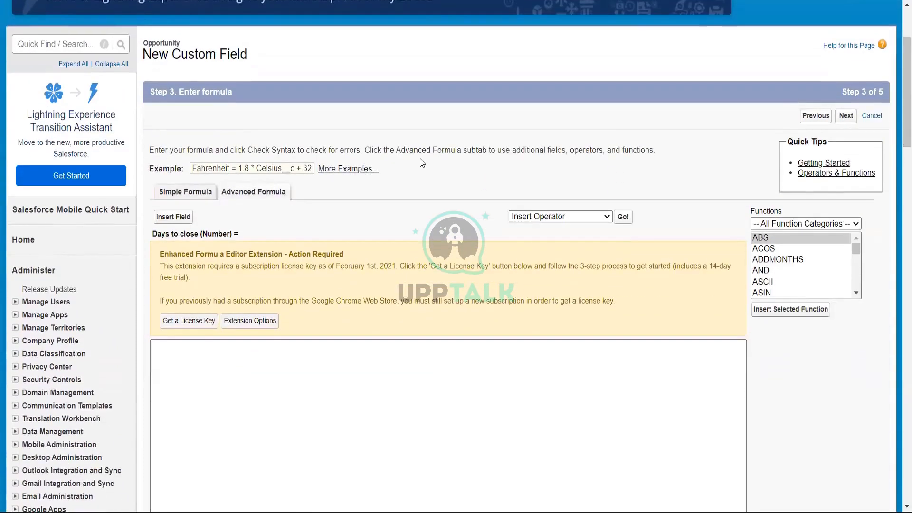
pyautogui.click(200, 194)
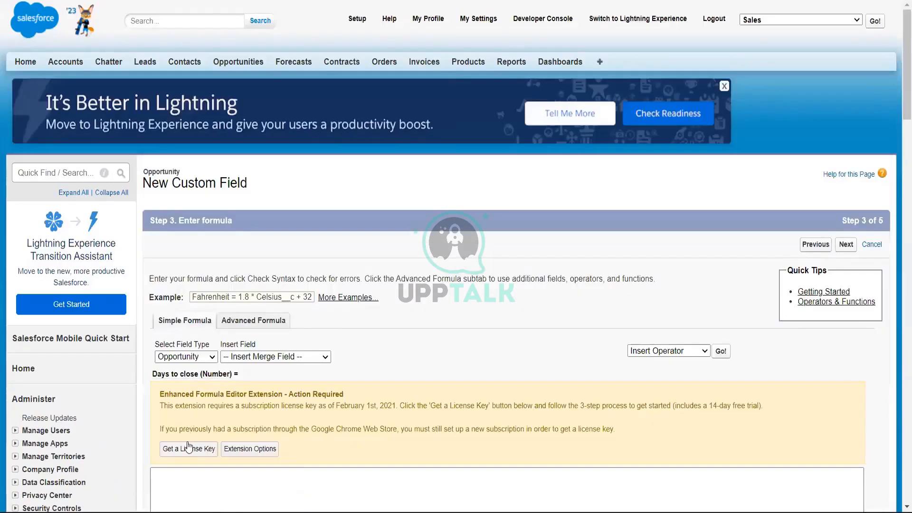
pyautogui.click(194, 358)
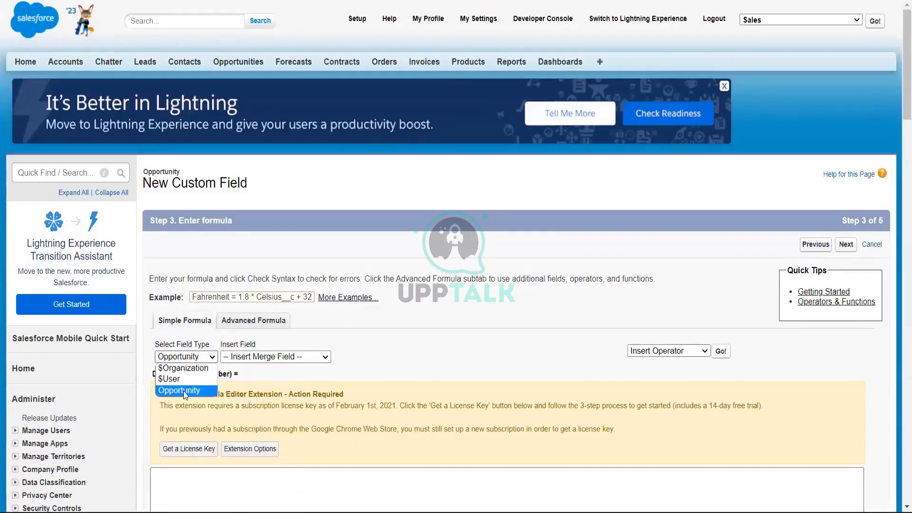
pyautogui.click(183, 392)
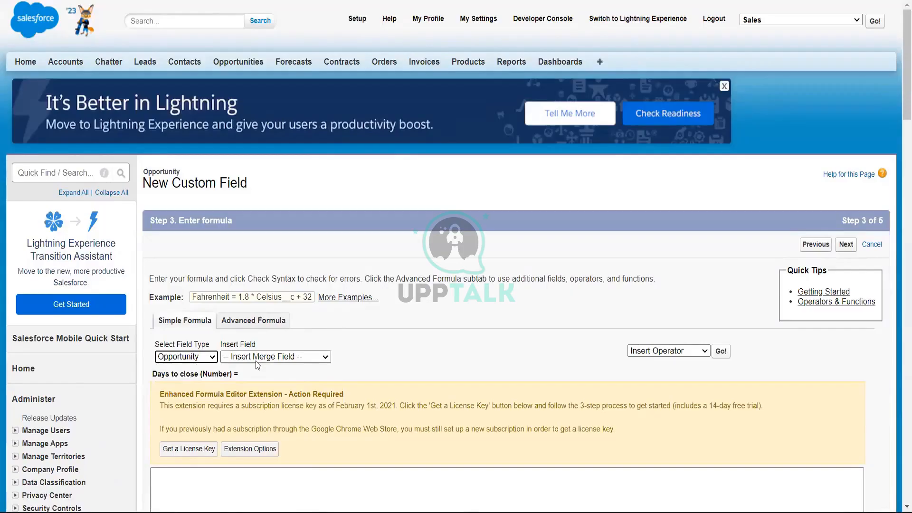
# Step: Switch to the Advanced Formula editor and insert the Opportunity Close Date field into the formula
pyautogui.click(254, 322)
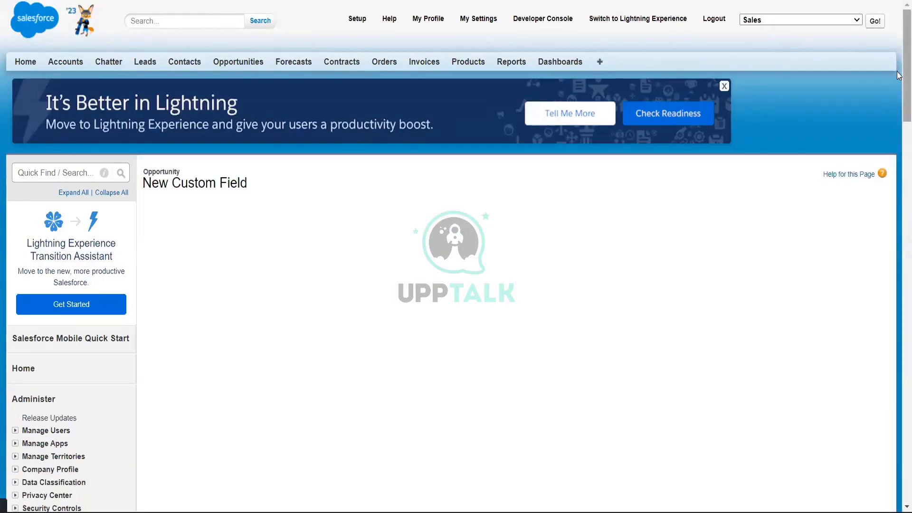
pyautogui.scroll(-2, 899, 104)
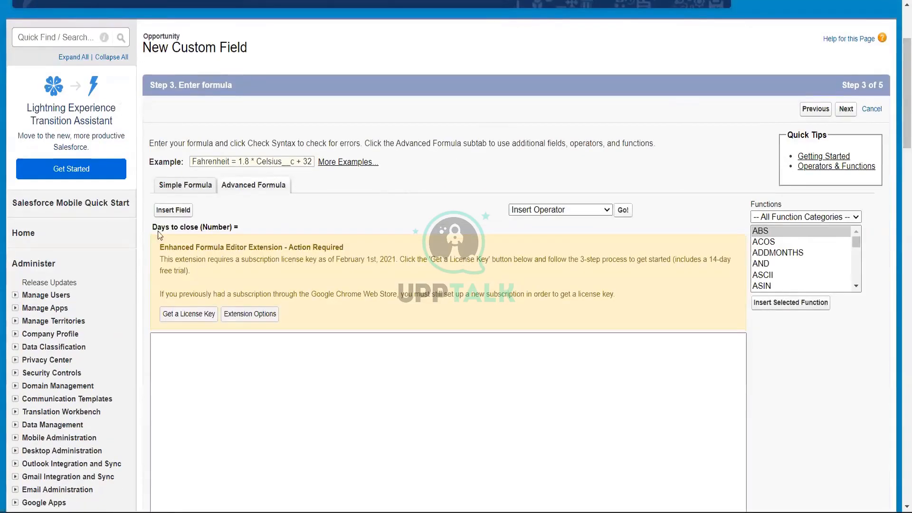
pyautogui.click(168, 212)
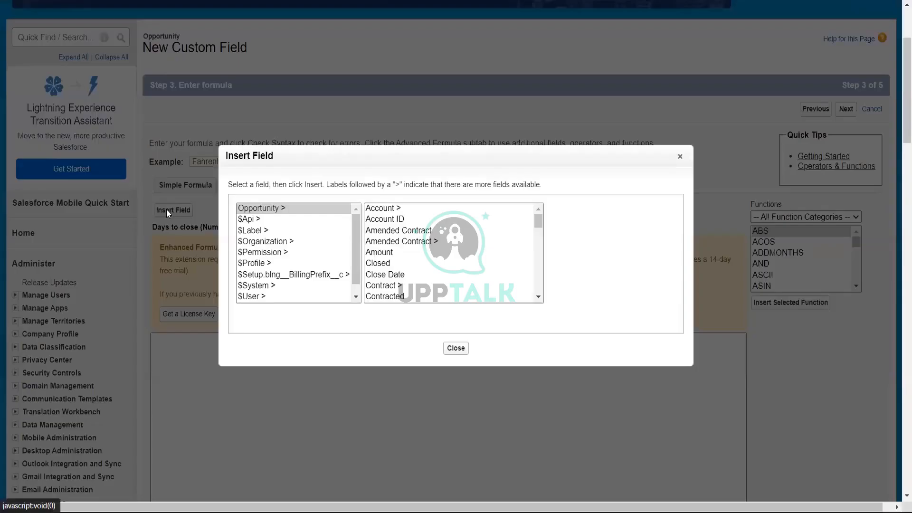
pyautogui.click(435, 274)
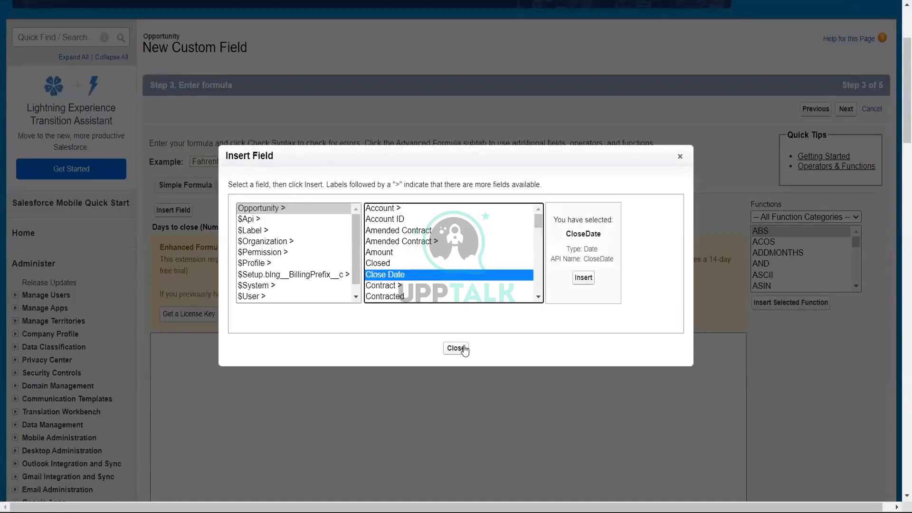
pyautogui.click(585, 279)
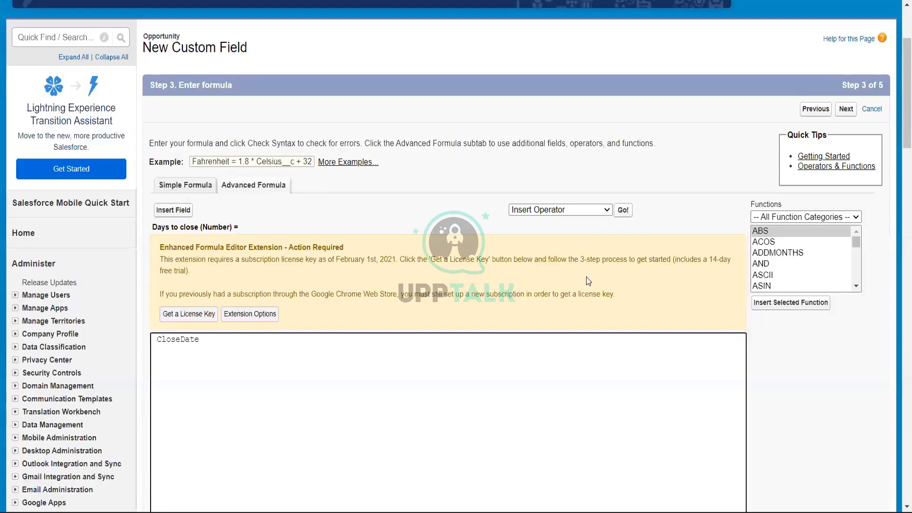
# Step: Add the Subtract operator after CloseDate in the formula
pyautogui.click(607, 207)
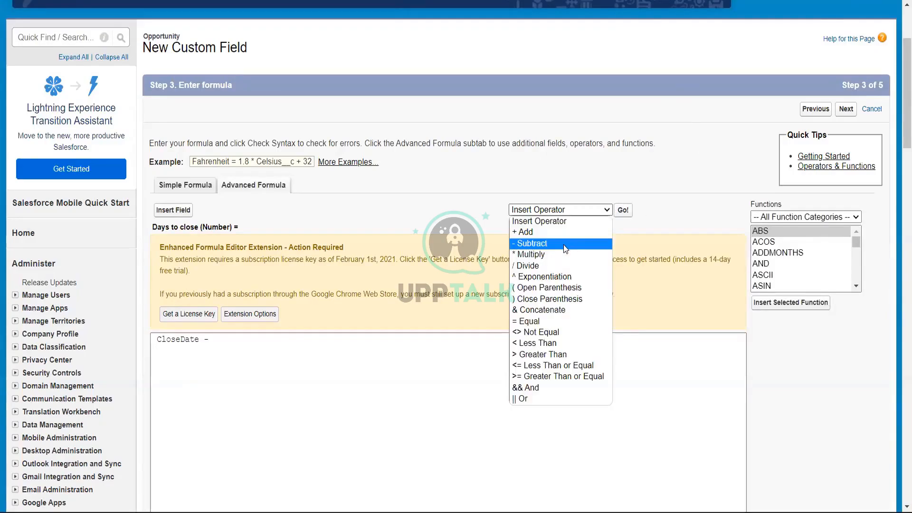
pyautogui.click(563, 244)
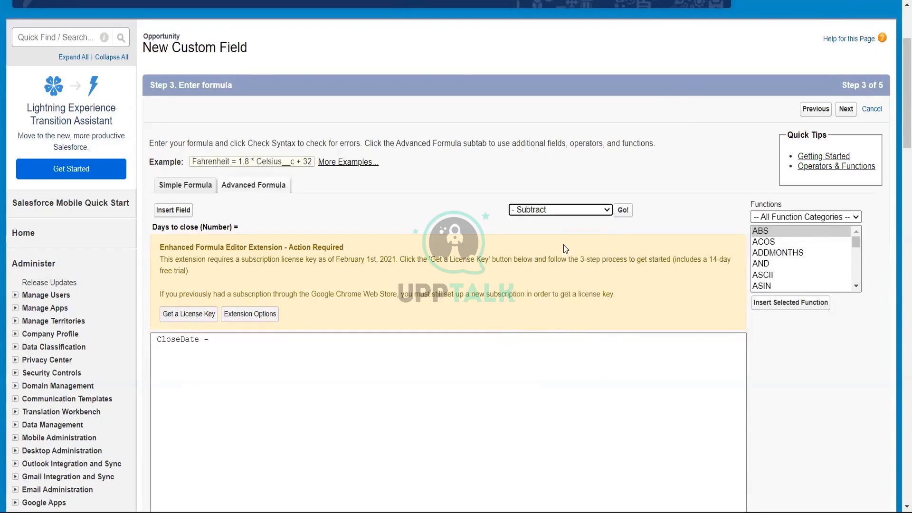
pyautogui.click(215, 342)
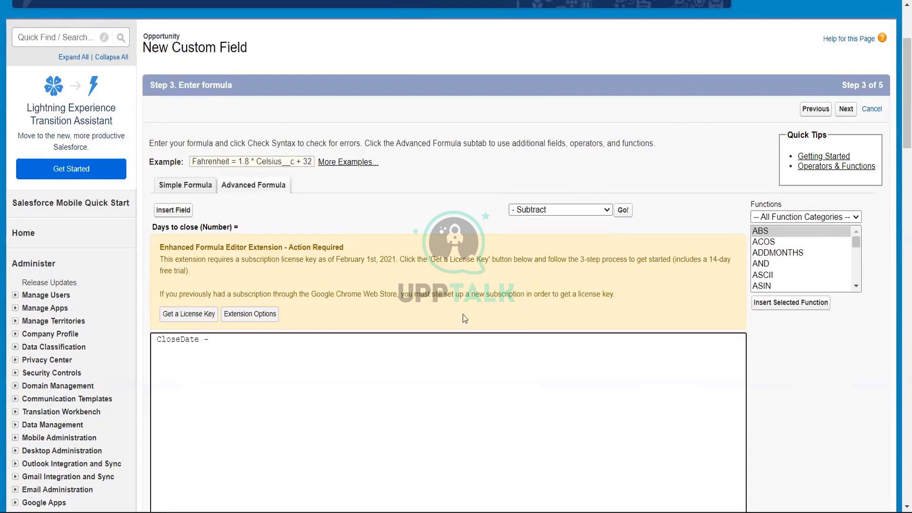
# Step: Insert the TODAY function after the minus sign to complete the formula CloseDate - TODAY()
pyautogui.click(768, 263)
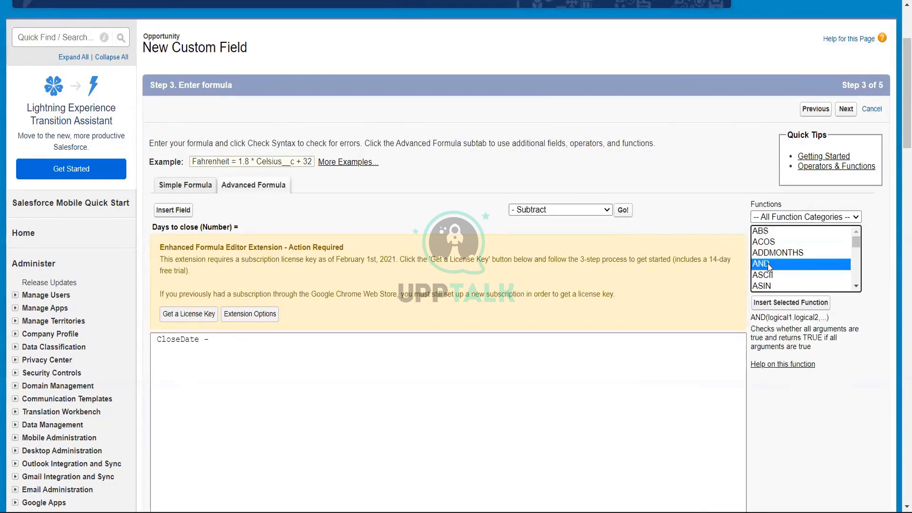
pyautogui.press('t')
pyautogui.press('Down')
pyautogui.press('Down')
pyautogui.press('Down')
pyautogui.press('Down')
pyautogui.press('Down')
pyautogui.press('Down')
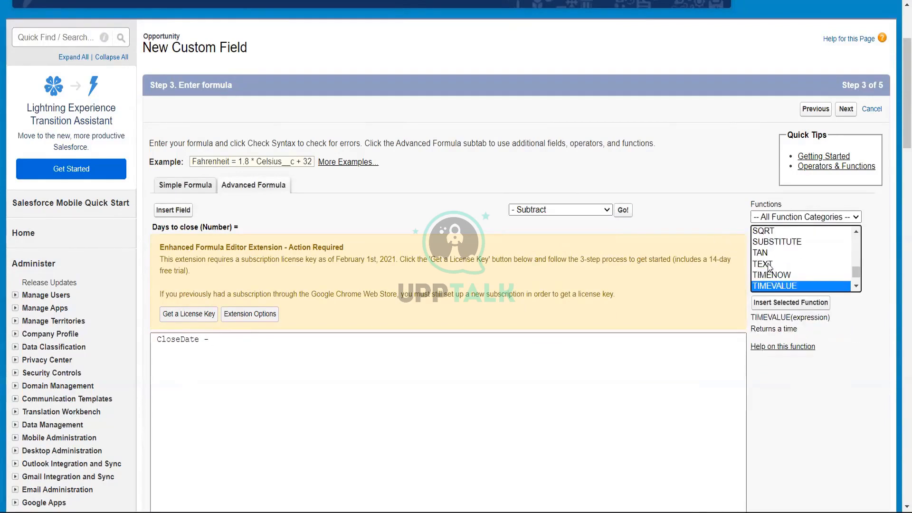
pyautogui.press('Up')
pyautogui.press('Up')
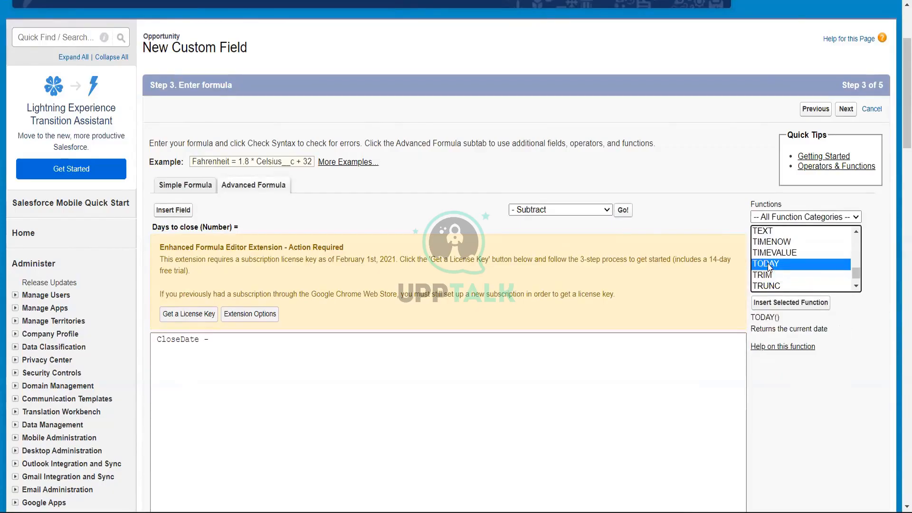
pyautogui.click(773, 304)
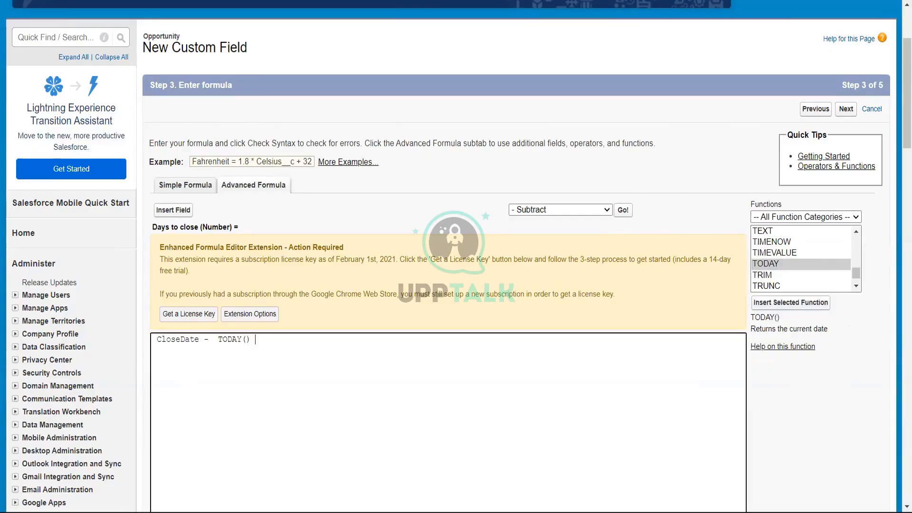
# Step: Review Trailhead's remaining formula instructions and check the syntax of the Days to close formula
pyautogui.hotkey('ctrl', 'Tab')
pyautogui.click(277, 283)
pyautogui.scroll(-8, 900, 163)
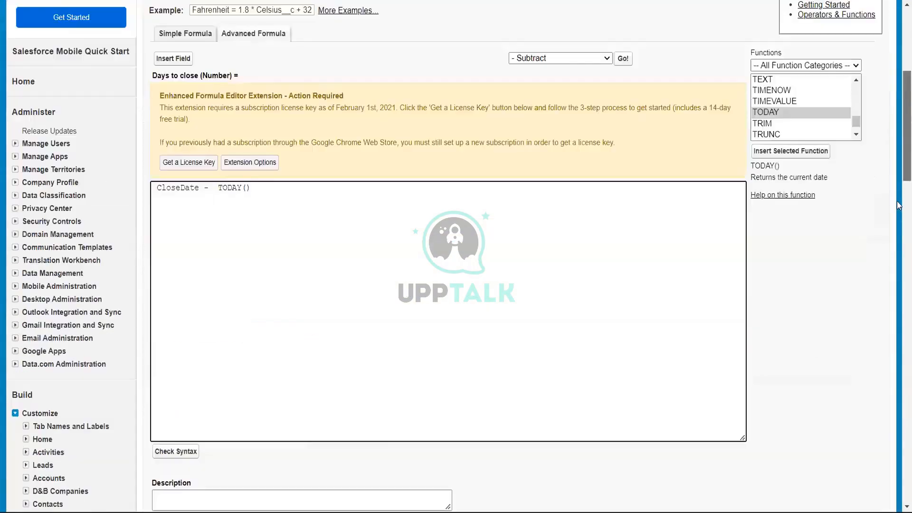
pyautogui.scroll(2, 160, 322)
pyautogui.click(176, 300)
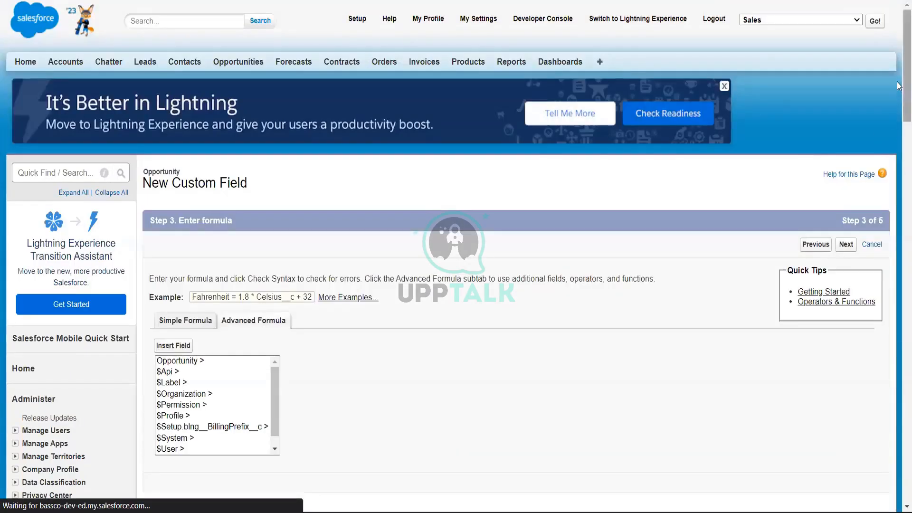
# Step: Review the syntax check result and the blank field handling, and continue to the next step of the new custom field
pyautogui.scroll(-6, 899, 166)
pyautogui.scroll(-5, 899, 187)
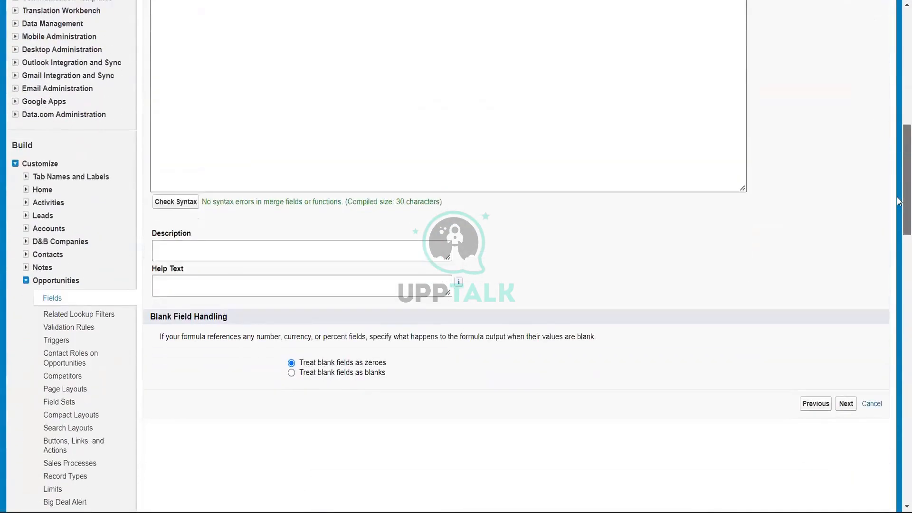
pyautogui.scroll(-2, 856, 285)
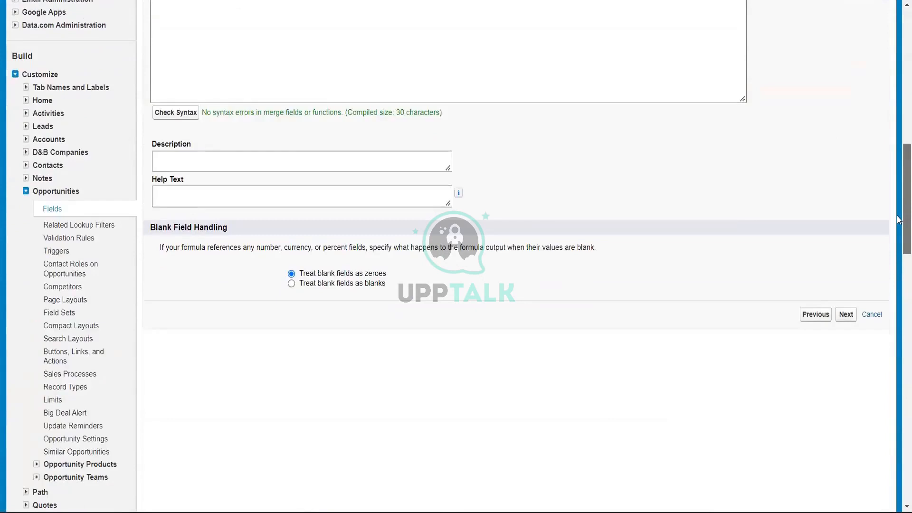
pyautogui.click(852, 321)
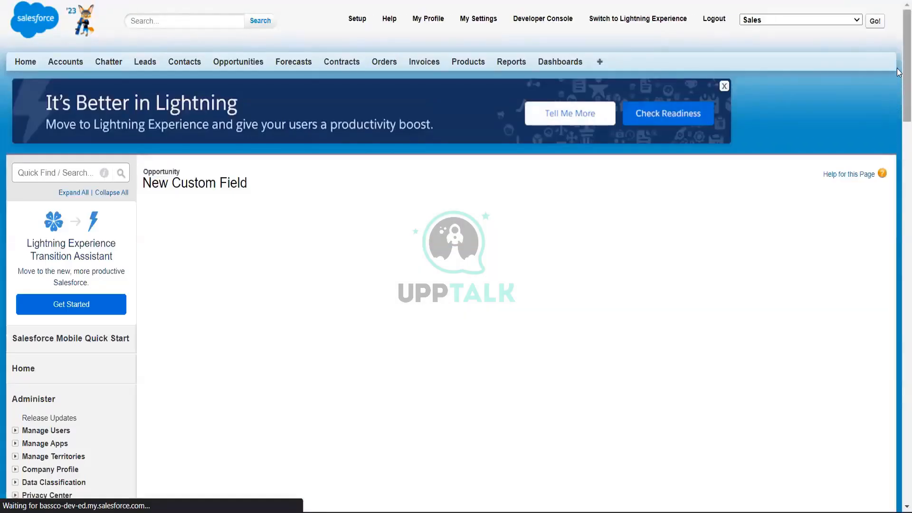
# Step: Make the Days to close field visible to all profiles and save it with every opportunity page layout included
pyautogui.scroll(-2, 899, 111)
pyautogui.scroll(-2, 898, 111)
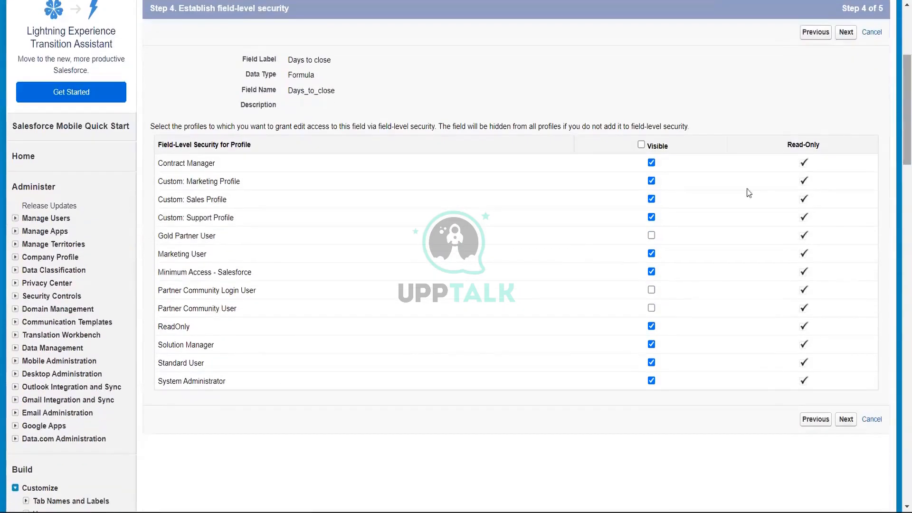
pyautogui.click(641, 145)
pyautogui.click(845, 31)
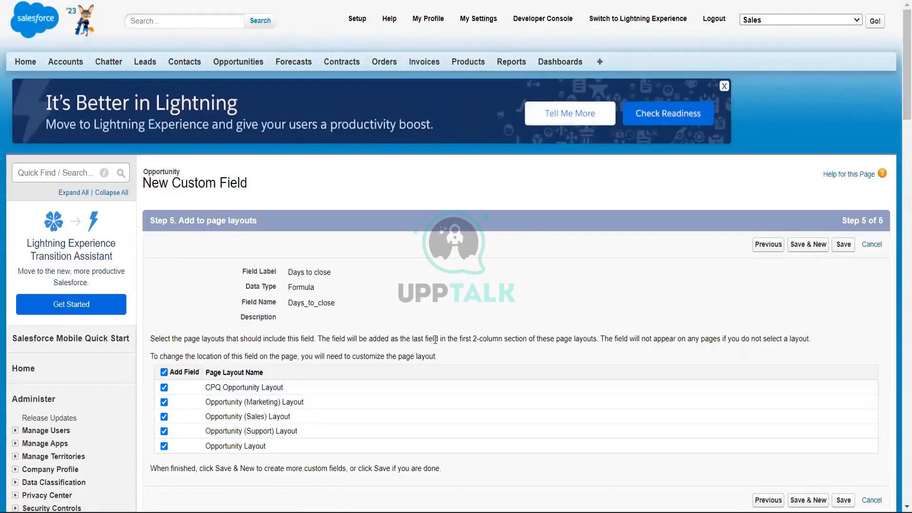
pyautogui.click(844, 244)
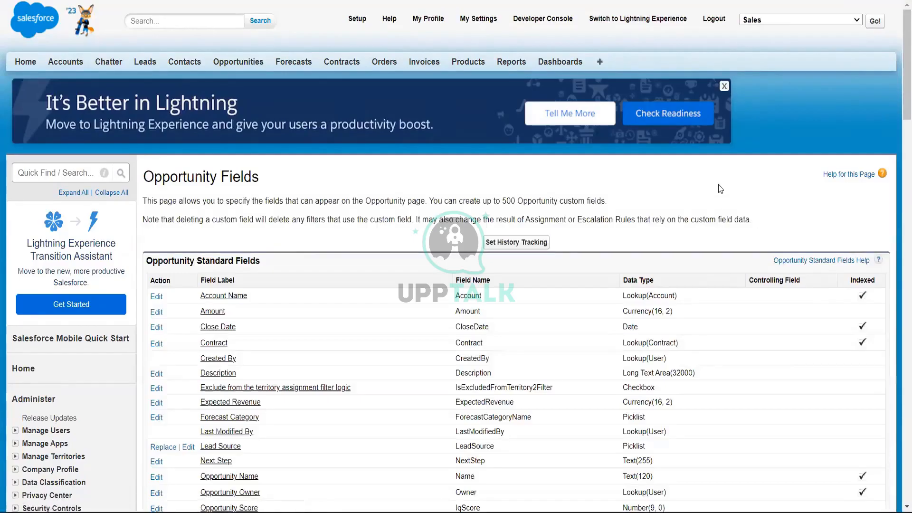
# Step: Bring up Opportunities in a separate browser tab and open the American Banking Corp.- Oppty record
pyautogui.rightClick(242, 69)
pyautogui.click(279, 81)
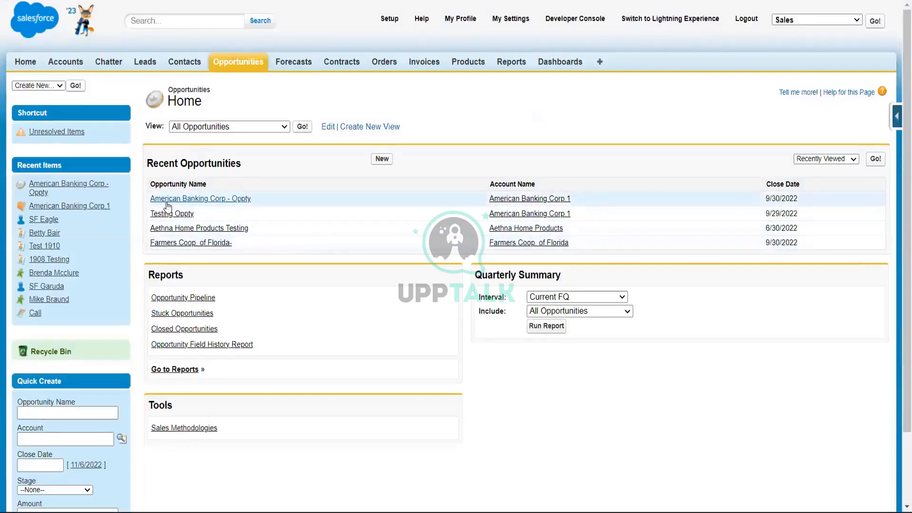
pyautogui.click(174, 200)
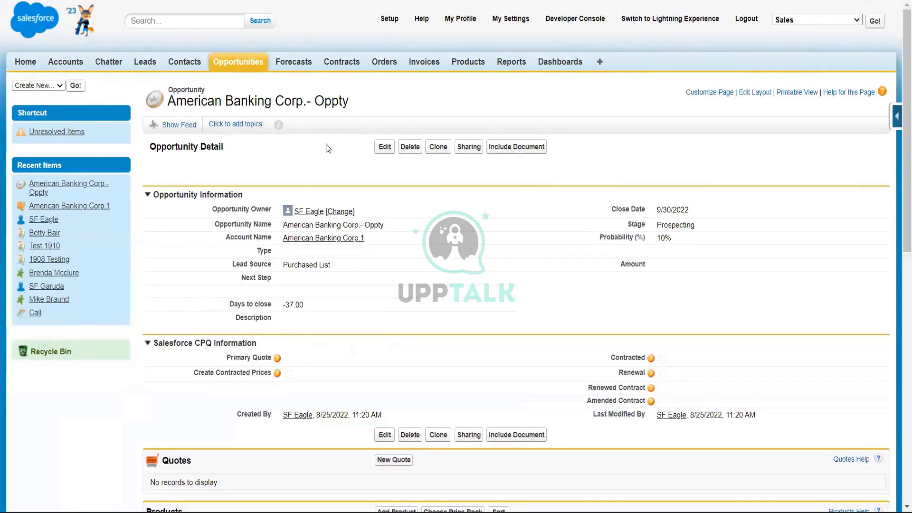
# Step: Set the Close Date of the American Banking Corp.- Oppty opportunity to 11/10/2022 and save the record
pyautogui.click(384, 146)
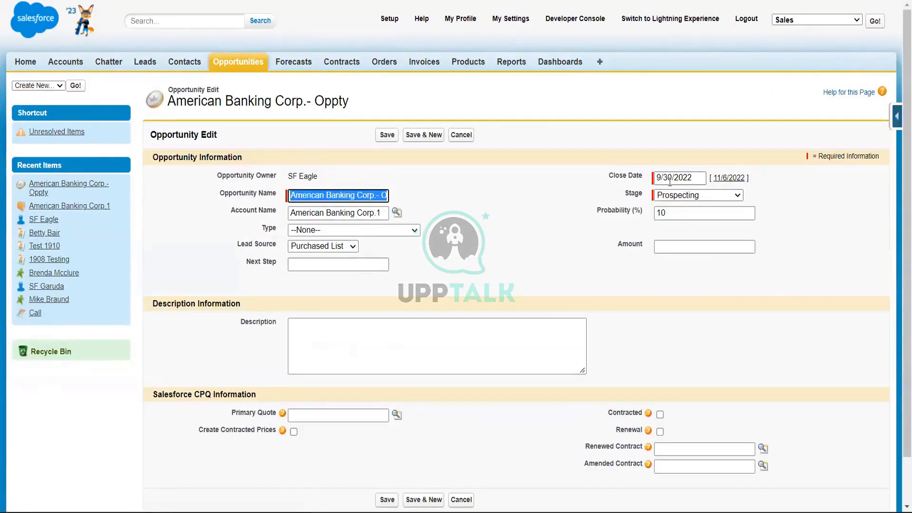
pyautogui.click(670, 182)
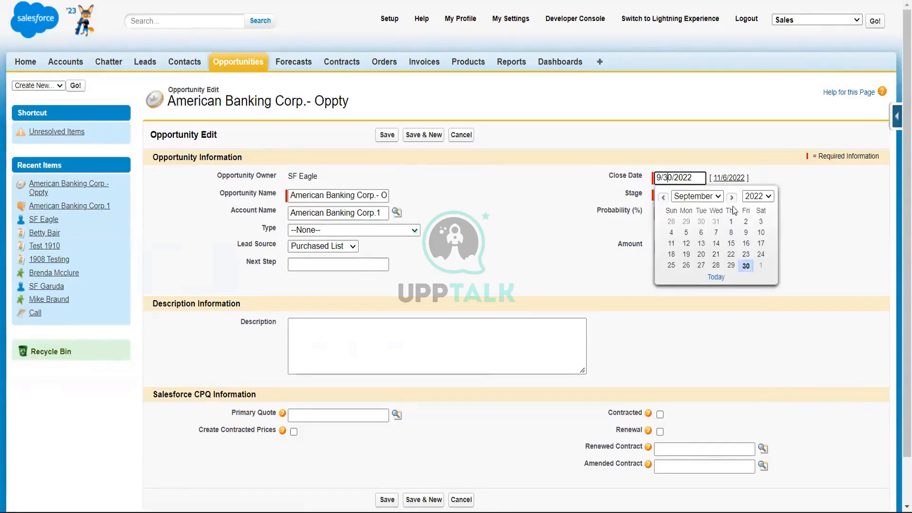
pyautogui.click(719, 205)
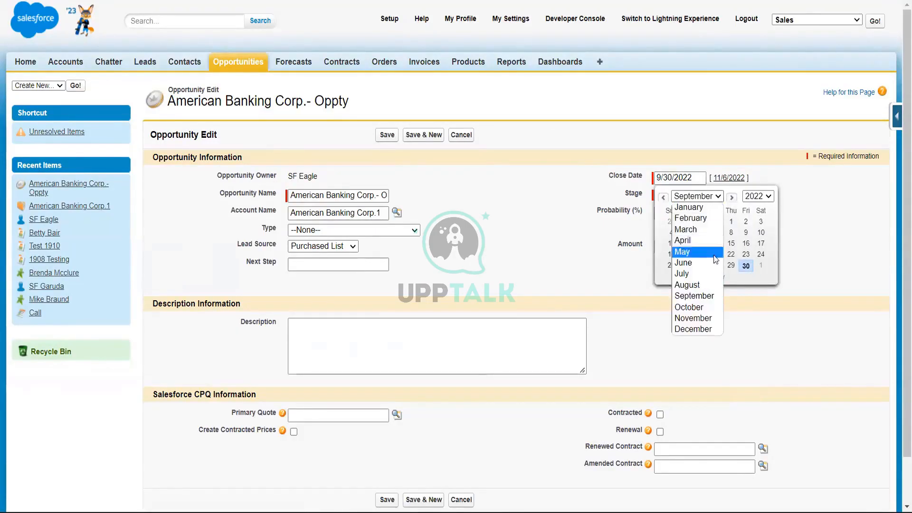
pyautogui.click(698, 318)
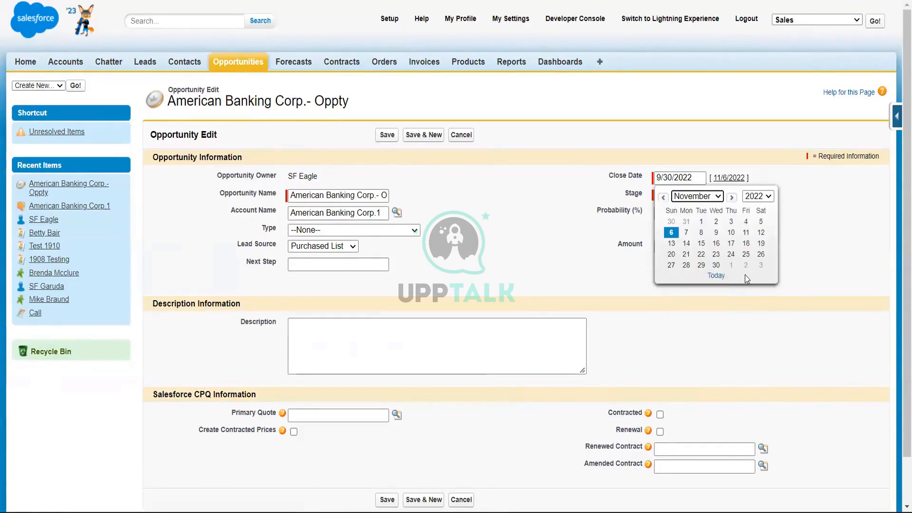
pyautogui.click(735, 235)
pyautogui.click(388, 135)
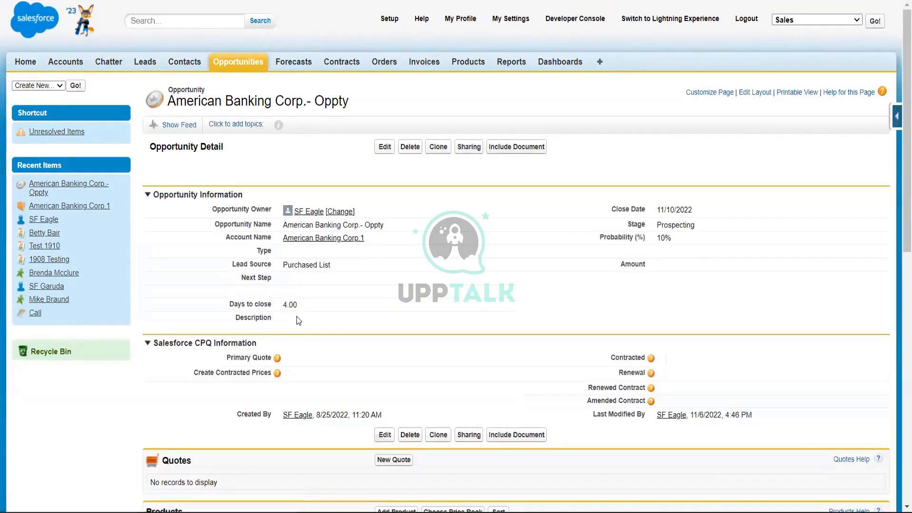
# Step: Compare the opportunity's Days to close value with its Close Date
pyautogui.moveTo(285, 307); pyautogui.dragTo(306, 304)
pyautogui.click(315, 304)
pyautogui.moveTo(300, 306); pyautogui.dragTo(285, 304)
pyautogui.moveTo(657, 211); pyautogui.dragTo(697, 215)
pyautogui.moveTo(306, 307); pyautogui.dragTo(279, 309)
# Step: Set the opportunity's Close Date to 12/6/2022, save the record and check its Days to close value
pyautogui.click(385, 151)
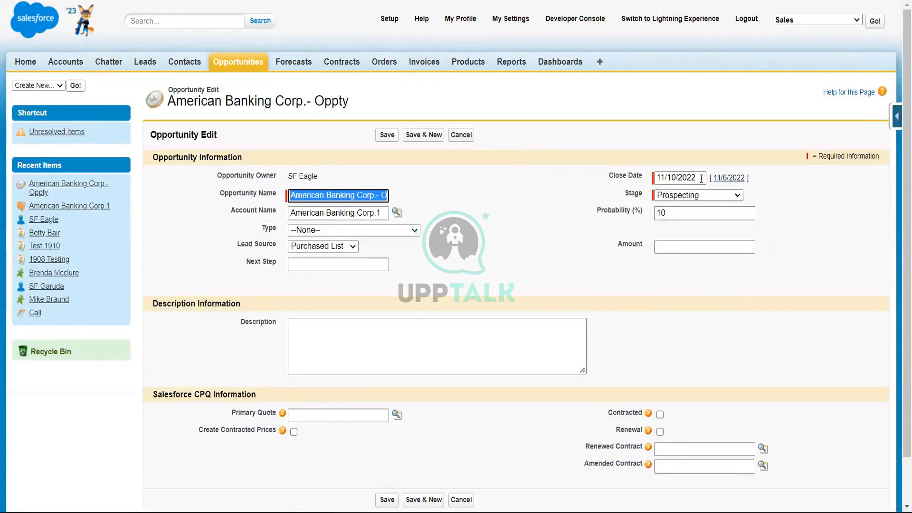
pyautogui.click(703, 179)
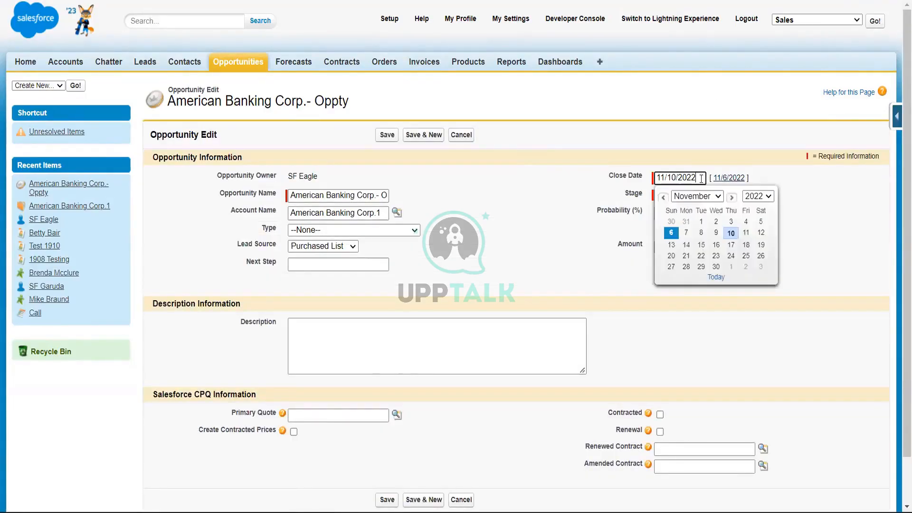
pyautogui.click(719, 200)
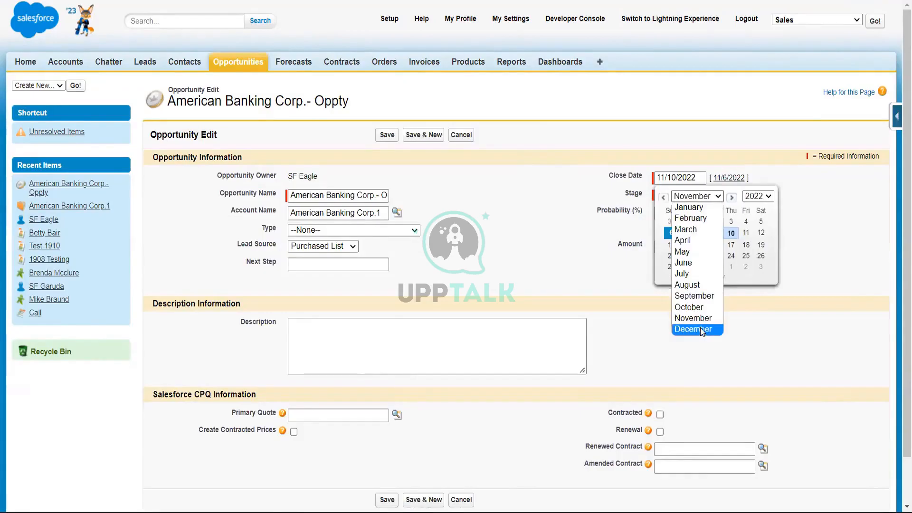
pyautogui.click(701, 328)
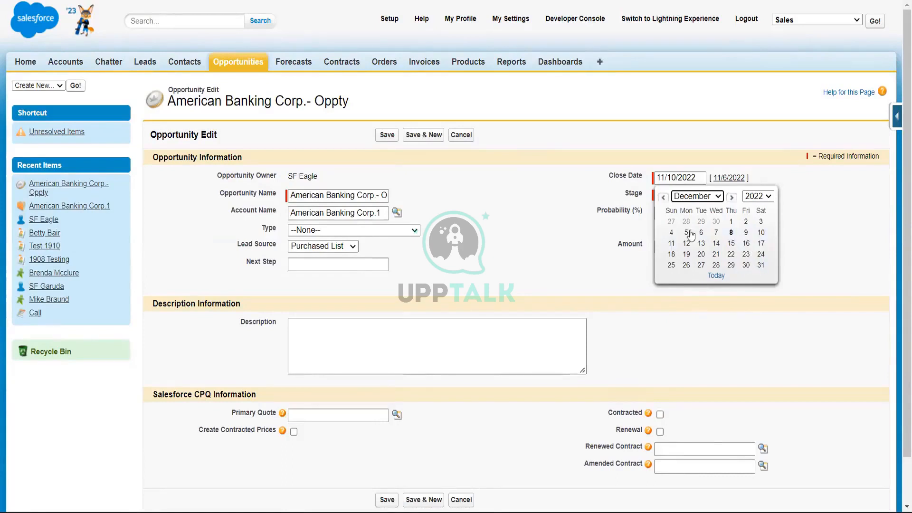
pyautogui.click(671, 244)
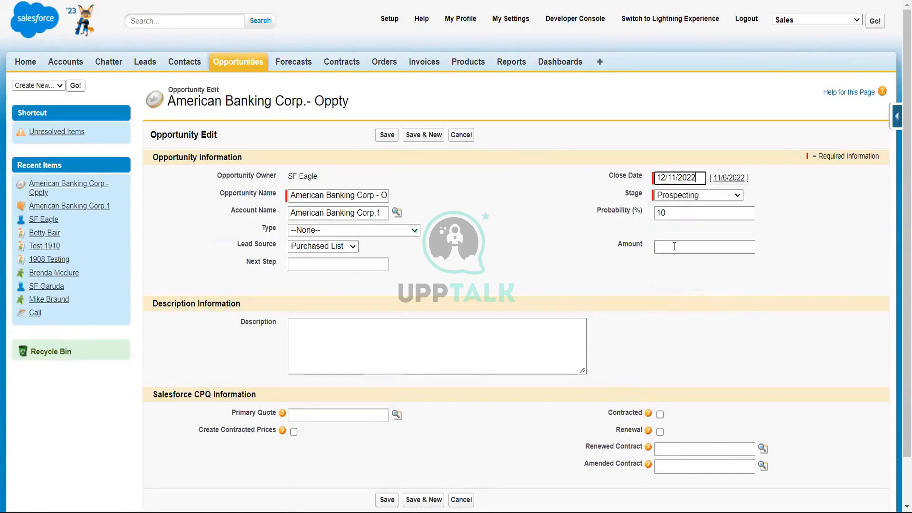
pyautogui.click(699, 177)
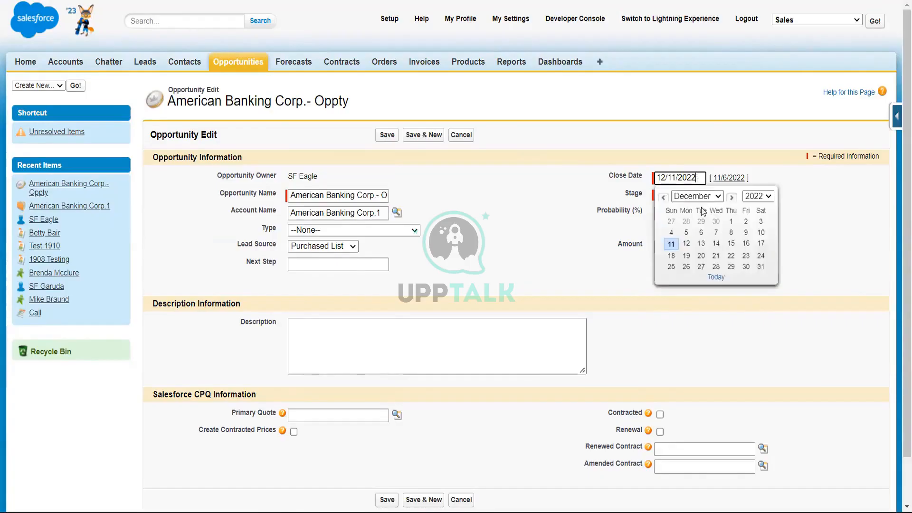
pyautogui.click(687, 245)
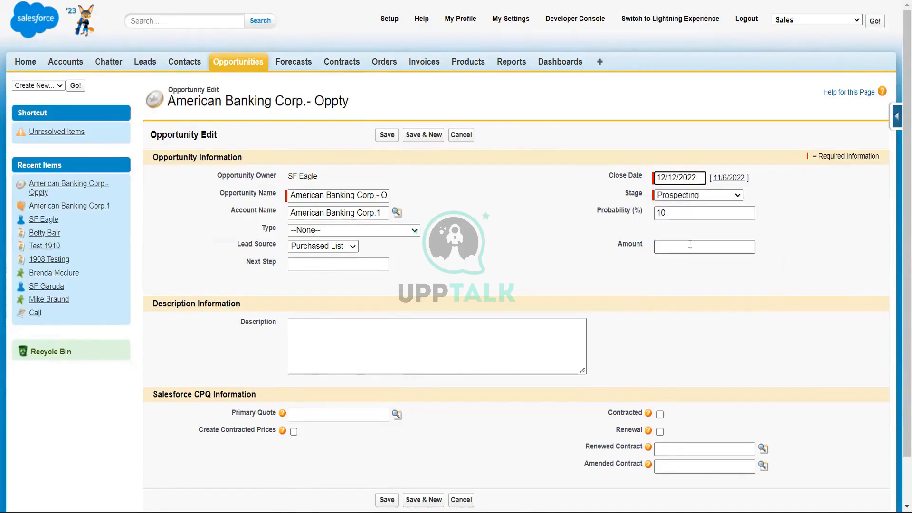
pyautogui.click(701, 177)
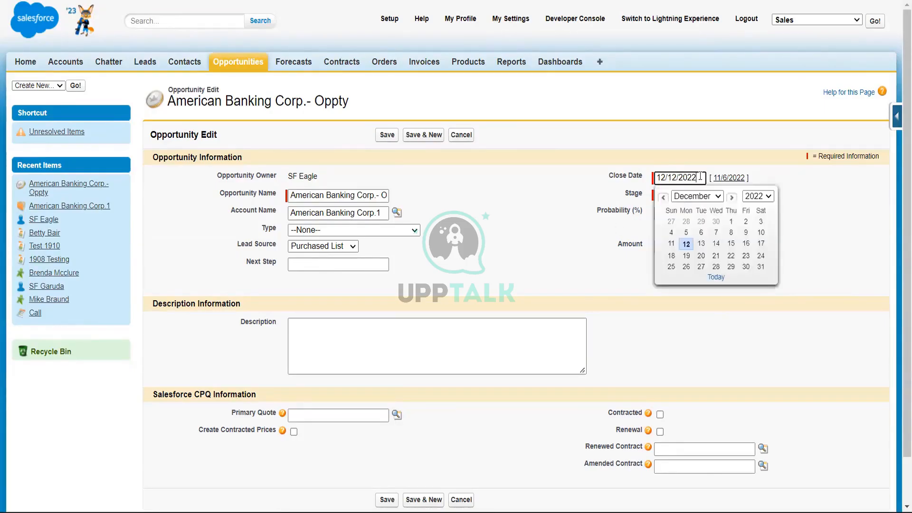
pyautogui.click(702, 234)
pyautogui.click(387, 137)
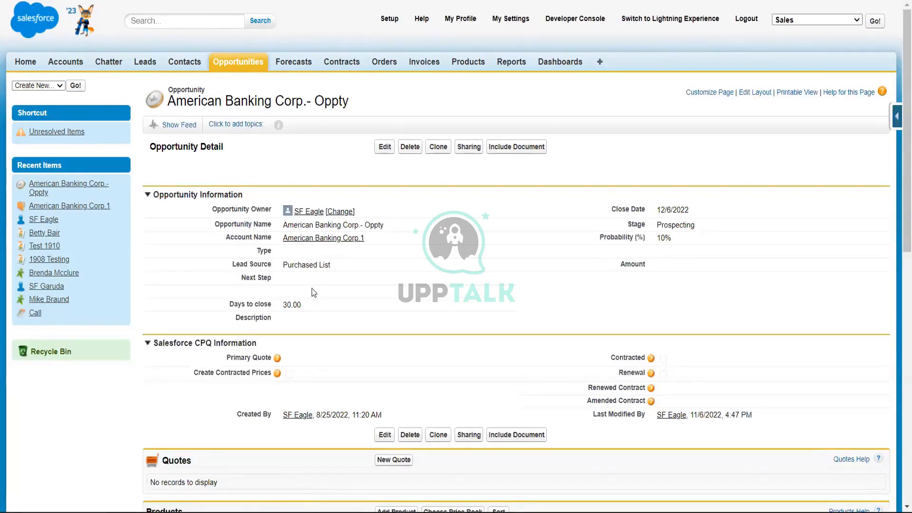
pyautogui.moveTo(305, 310); pyautogui.dragTo(279, 316)
pyautogui.click(312, 309)
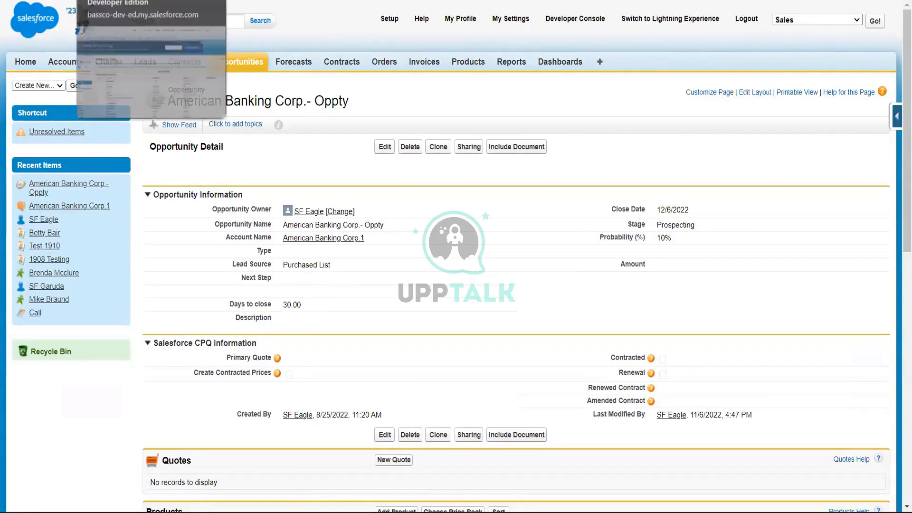
# Step: Open the Days to close definition from the Opportunity custom fields and review its formula
pyautogui.click(114, 1)
pyautogui.click(43, 1)
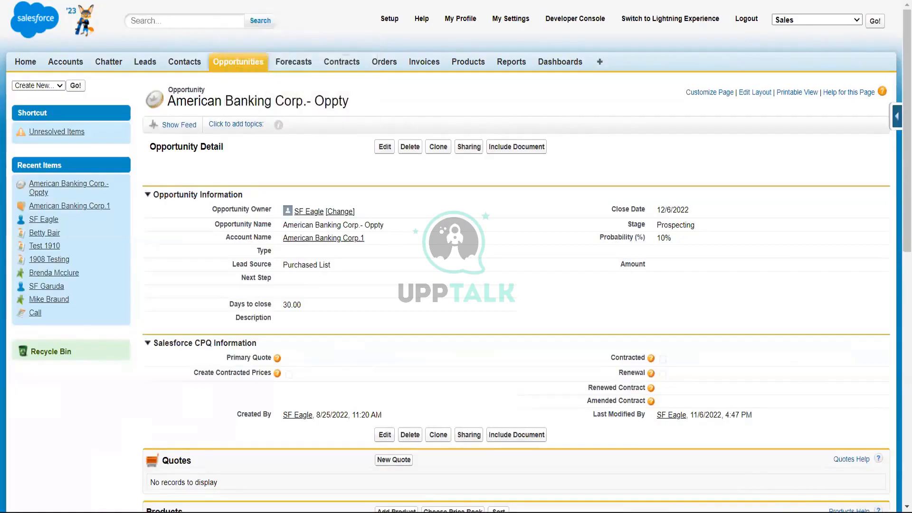
pyautogui.click(114, 1)
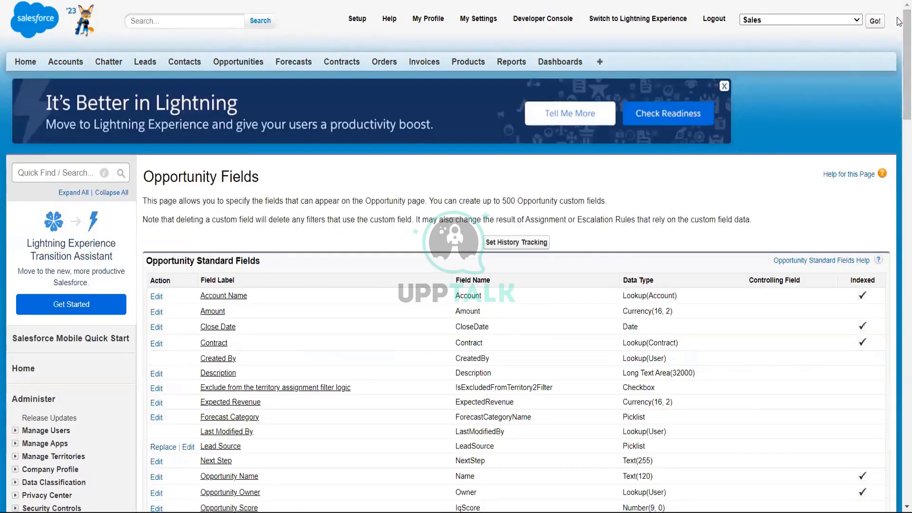
pyautogui.scroll(-12, 474, 152)
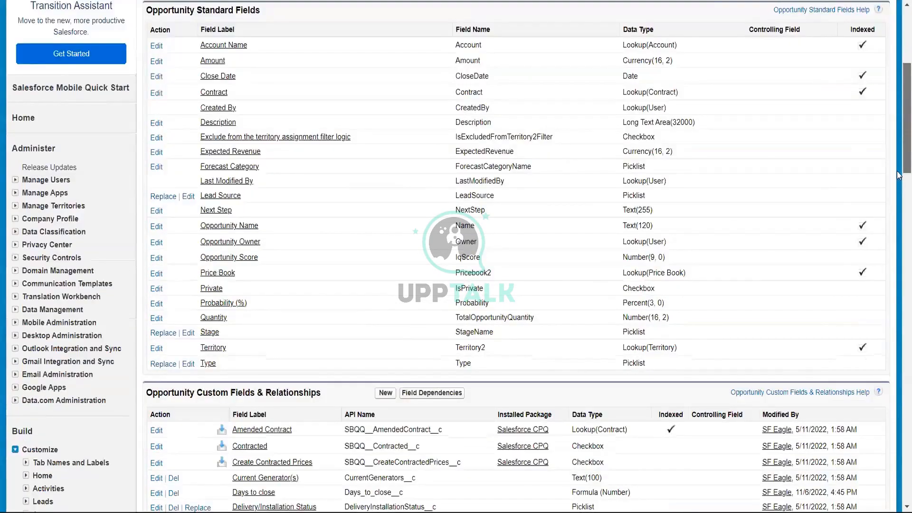
pyautogui.scroll(2, 474, 152)
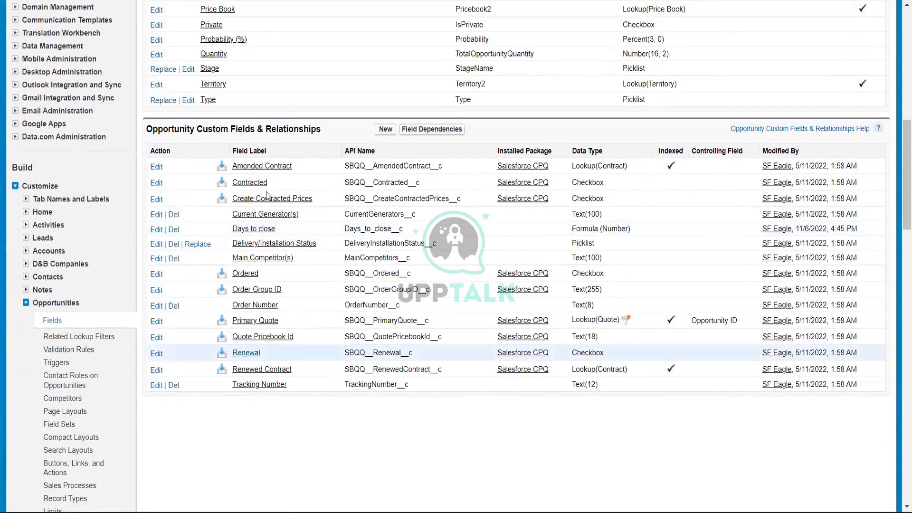
pyautogui.click(261, 230)
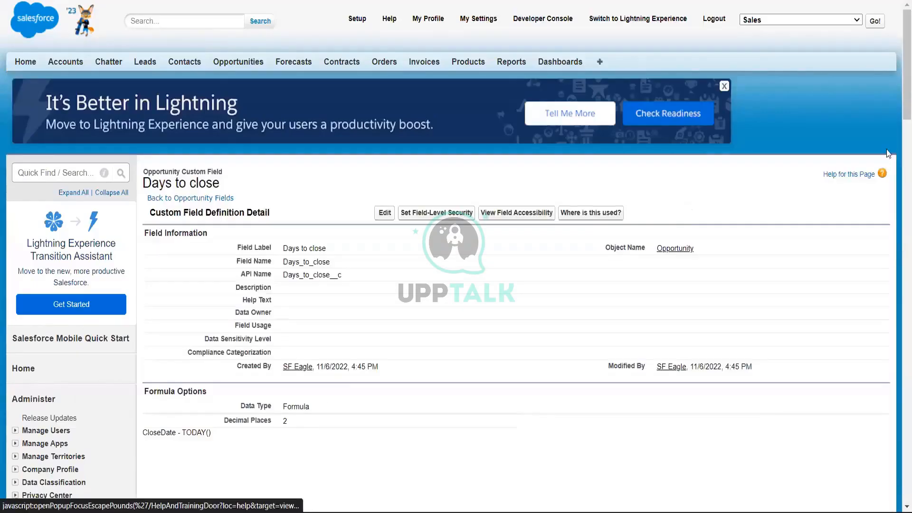
pyautogui.scroll(-5, 898, 98)
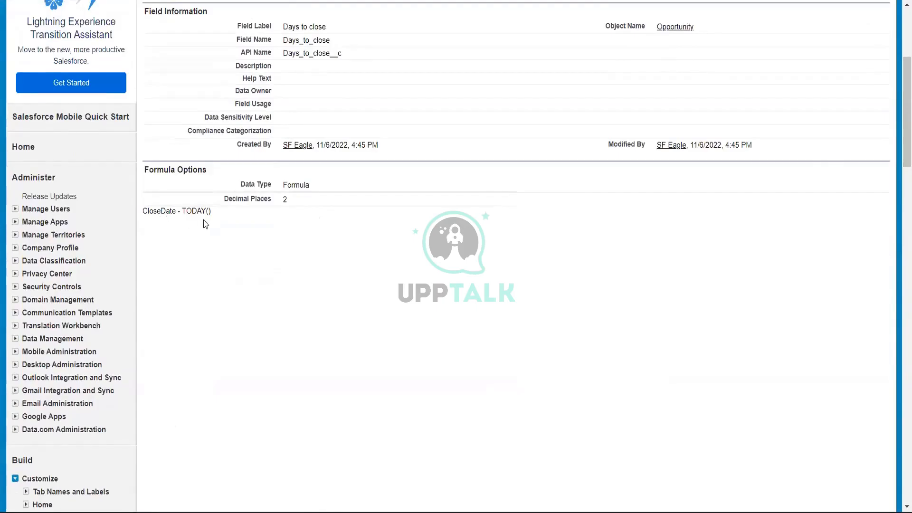
# Step: Check Days to close on the opportunity record again and return to the field's definition
pyautogui.click(205, 0)
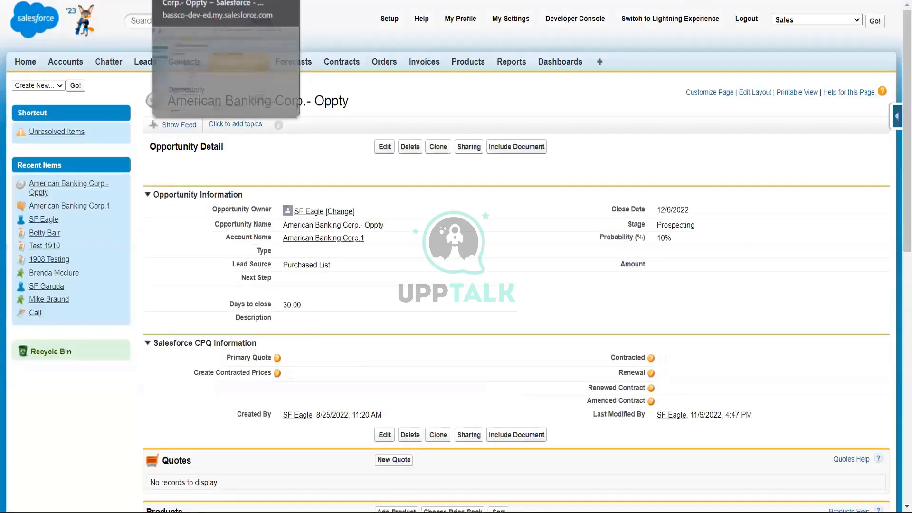
pyautogui.click(320, 304)
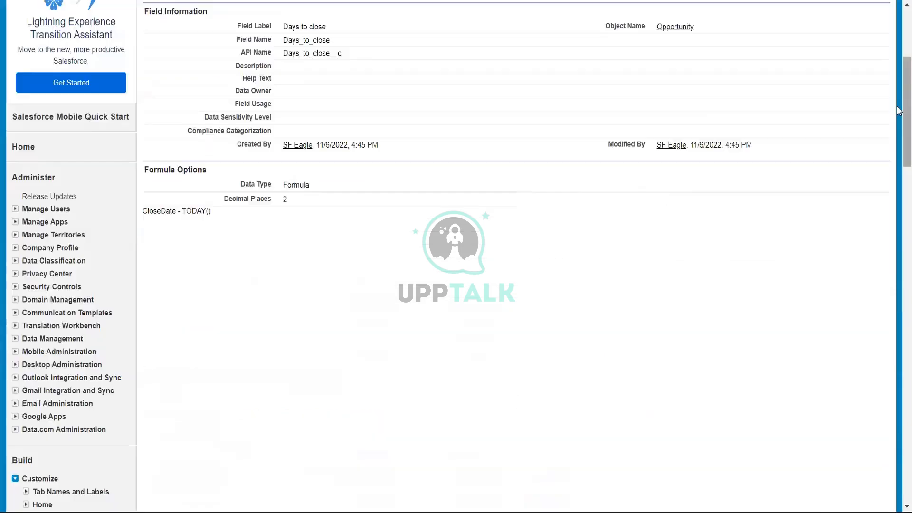
pyautogui.moveTo(904, 109); pyautogui.dragTo(895, 38)
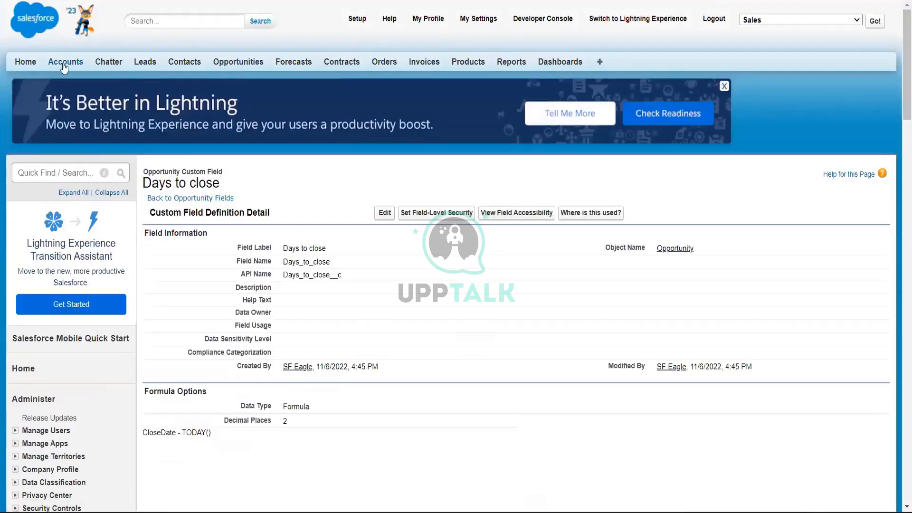
# Step: Open the Setup home page and look over its Recent Items and Quick Links
pyautogui.click(357, 20)
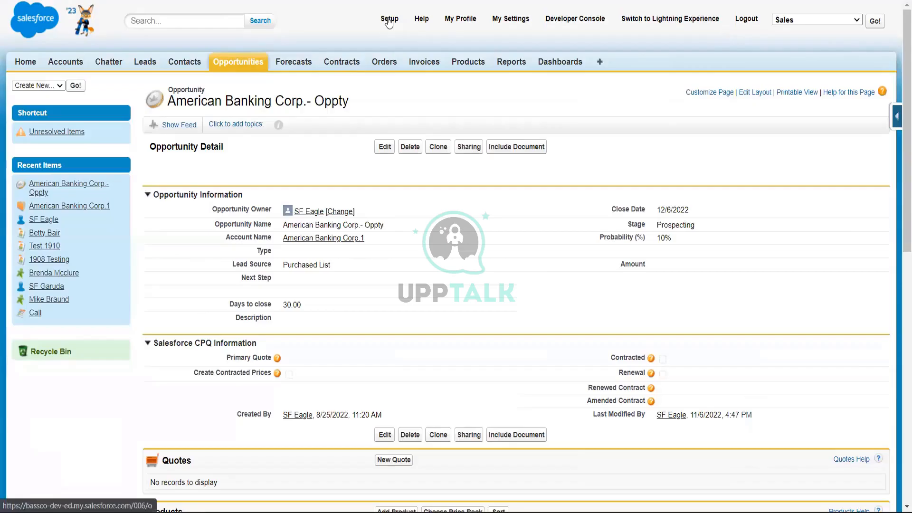
pyautogui.click(389, 20)
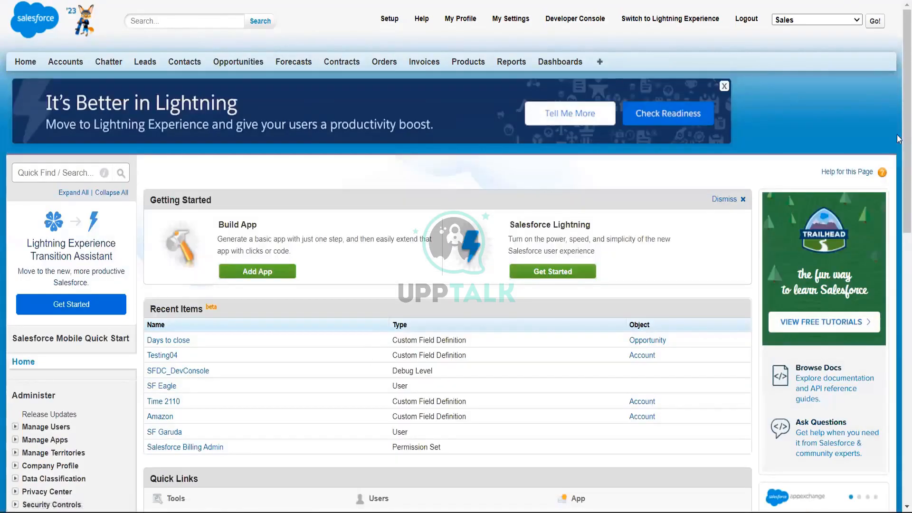
pyautogui.scroll(-3, 898, 222)
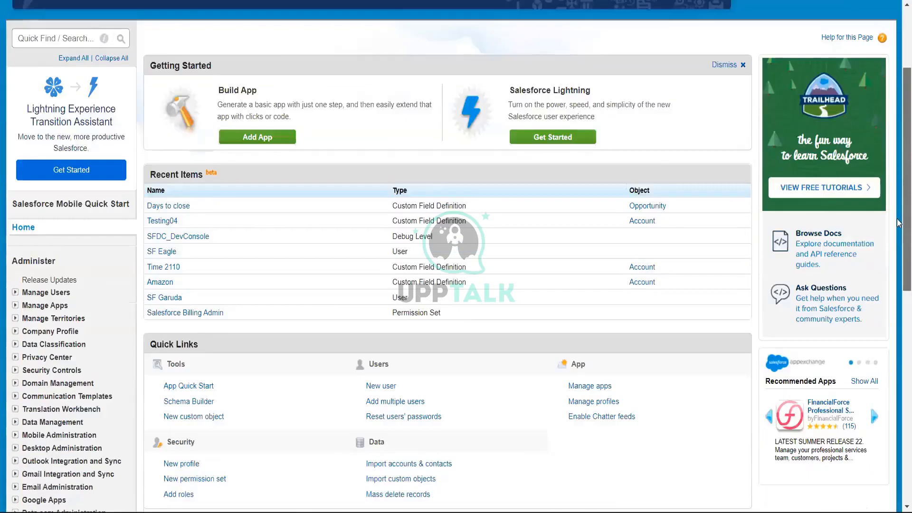
pyautogui.scroll(-5, 898, 181)
pyautogui.scroll(4, 898, 178)
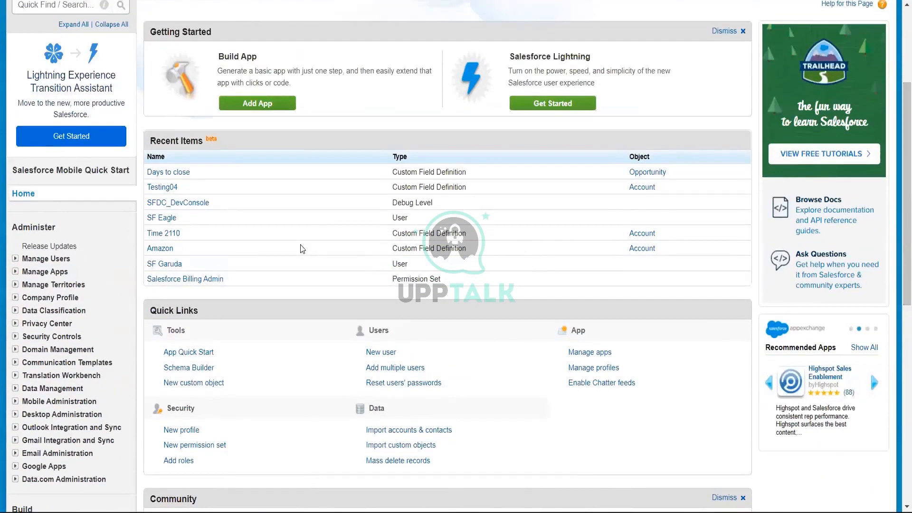
pyautogui.scroll(1, 898, 90)
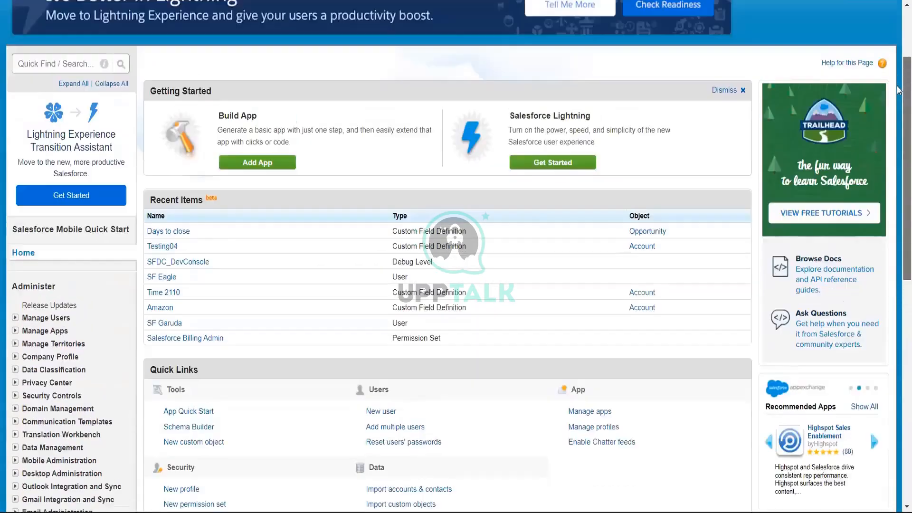
pyautogui.scroll(2, 899, 113)
pyautogui.scroll(1, 898, 113)
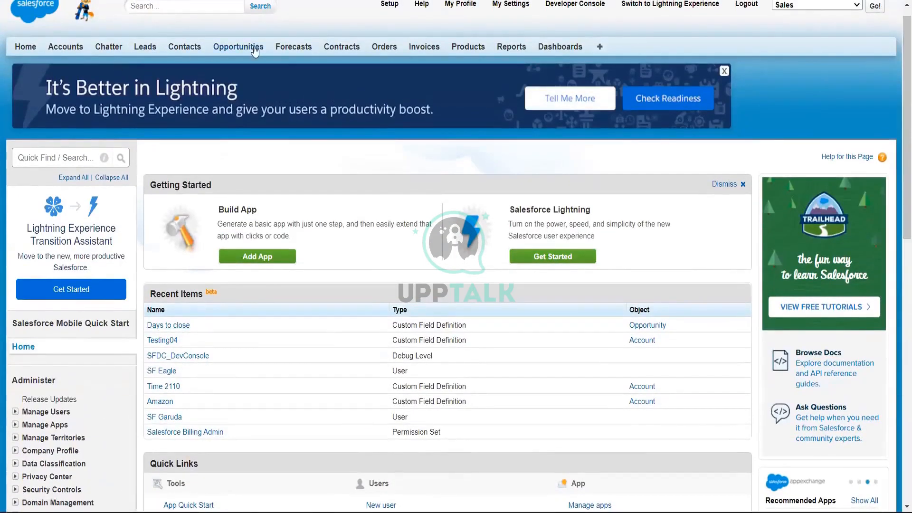
# Step: From the Accounts page, open the Amazon custom field for editing and cancel without saving
pyautogui.click(66, 52)
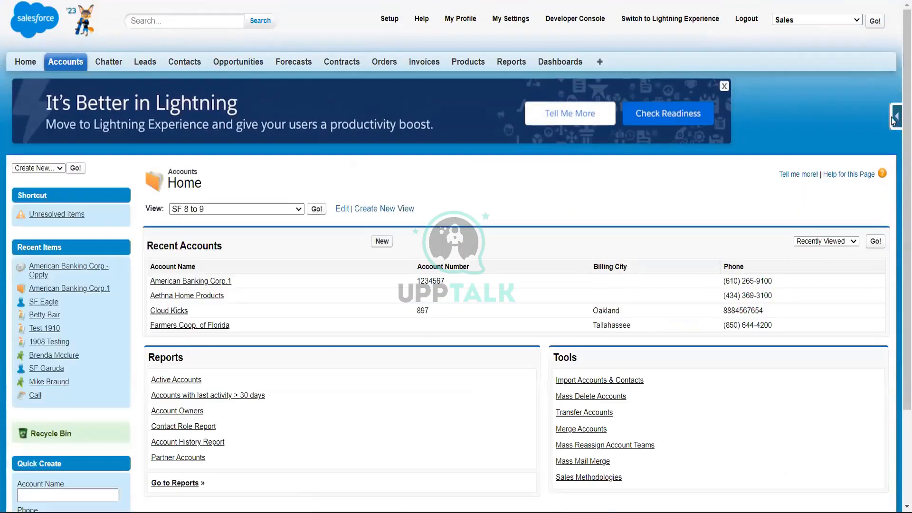
pyautogui.click(895, 119)
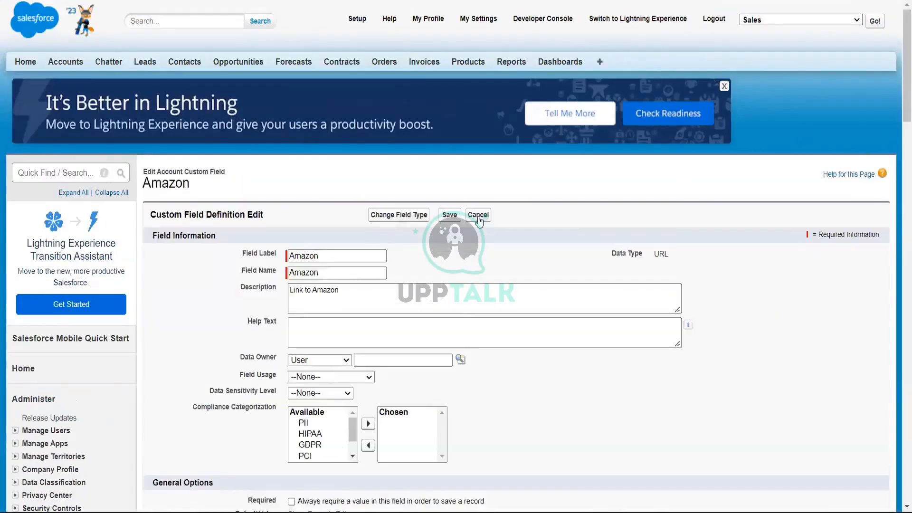
pyautogui.click(479, 219)
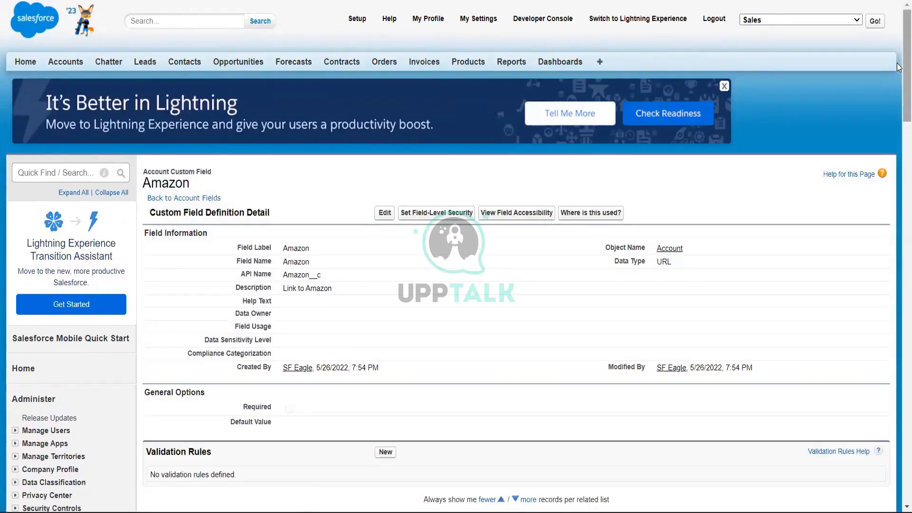
# Step: Find the Amazon field in the Account custom fields list, open its edit form and cancel without changes
pyautogui.scroll(-10, 898, 164)
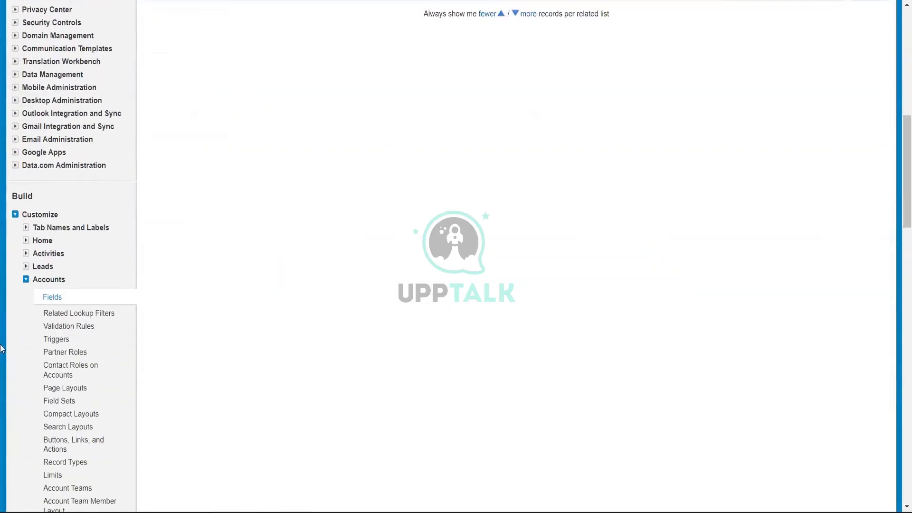
pyautogui.click(56, 301)
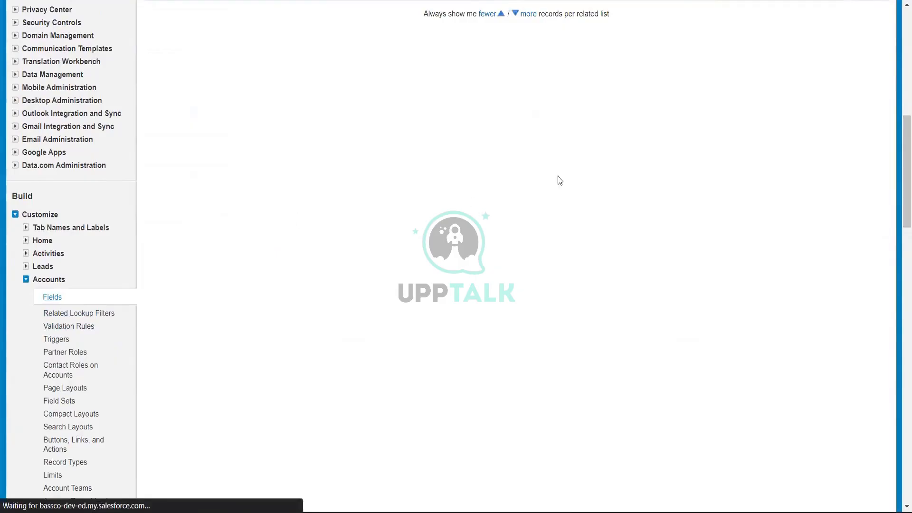
pyautogui.scroll(-10, 897, 140)
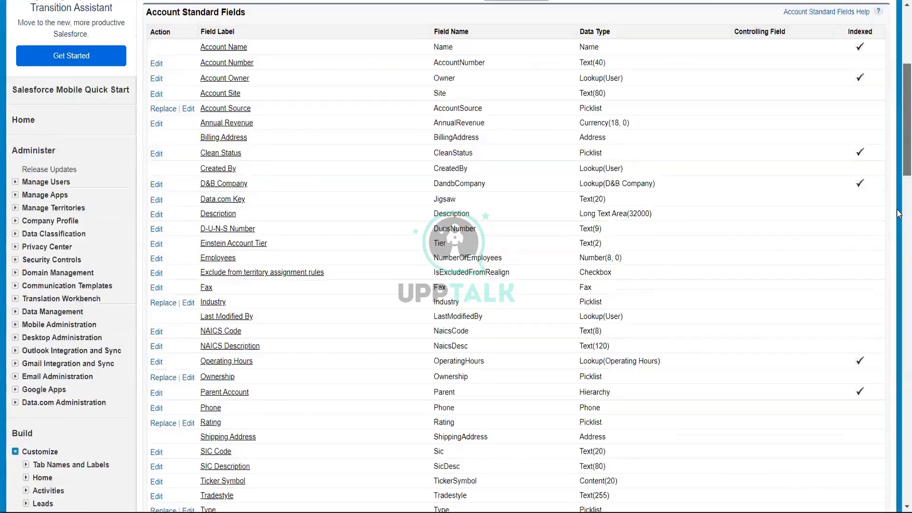
pyautogui.scroll(-5, 898, 274)
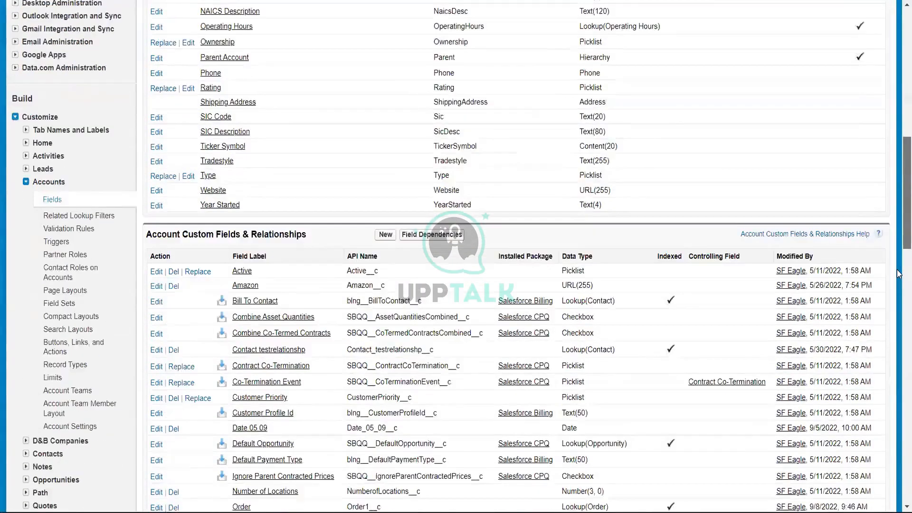
pyautogui.scroll(-3, 898, 282)
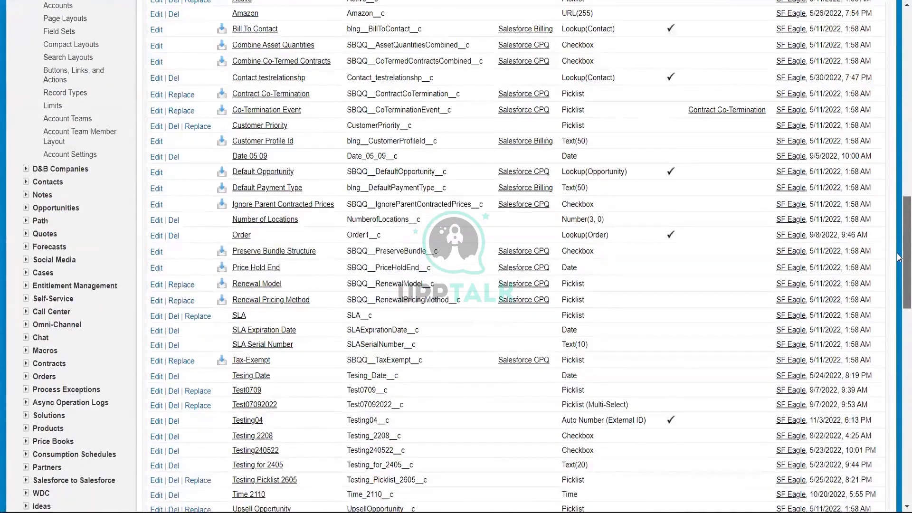
pyautogui.scroll(2, 898, 253)
pyautogui.scroll(1, 437, 179)
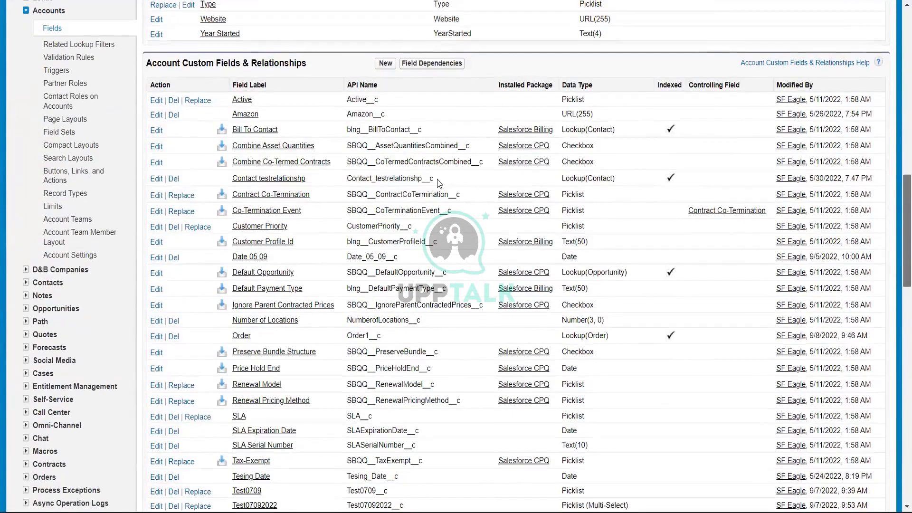
pyautogui.click(156, 116)
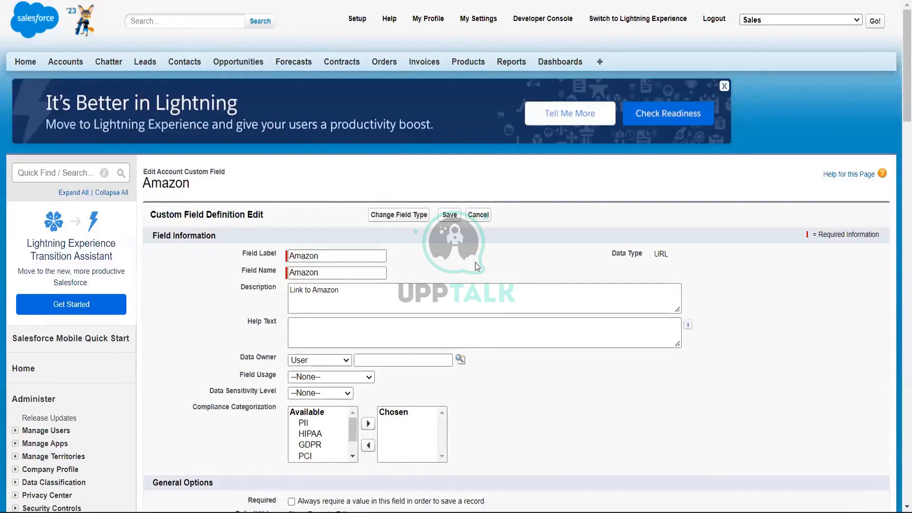
pyautogui.click(481, 220)
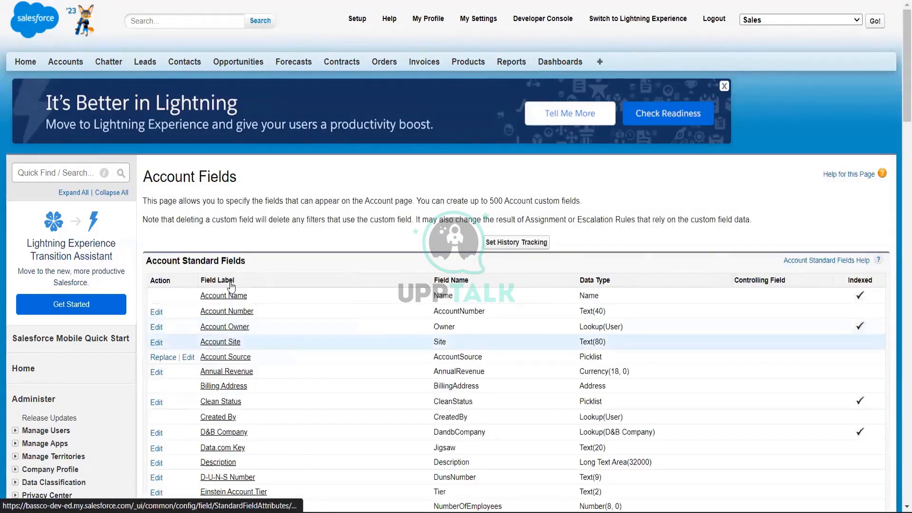
# Step: Return to the Setup home page and look over its Recent Items and Quick Links
pyautogui.click(365, 24)
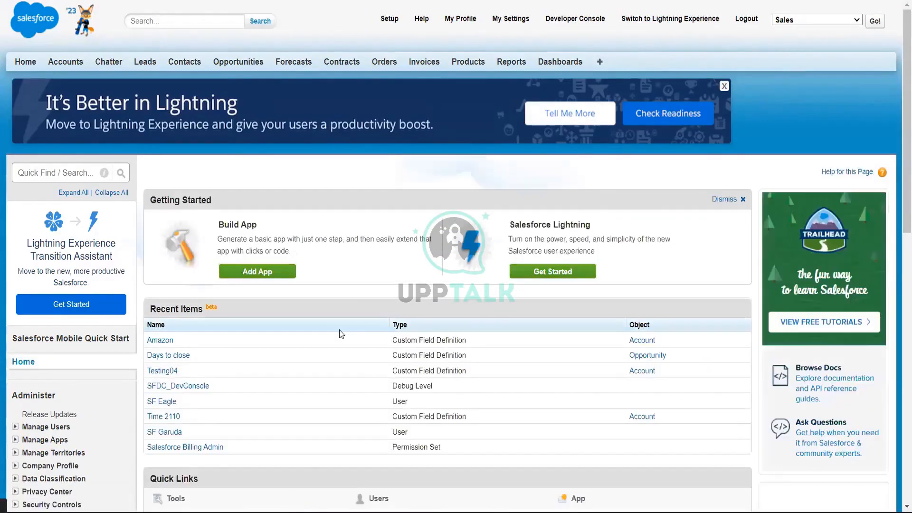
pyautogui.scroll(-3, 899, 194)
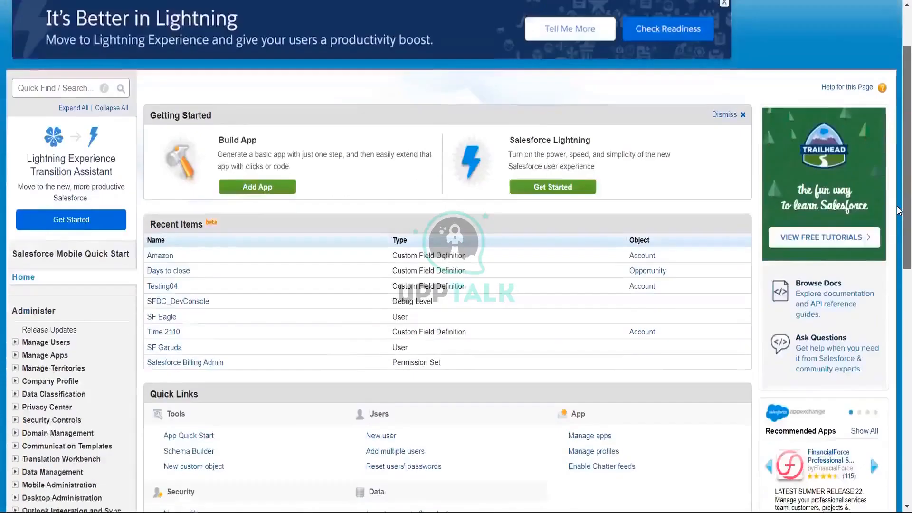
pyautogui.scroll(3, 898, 194)
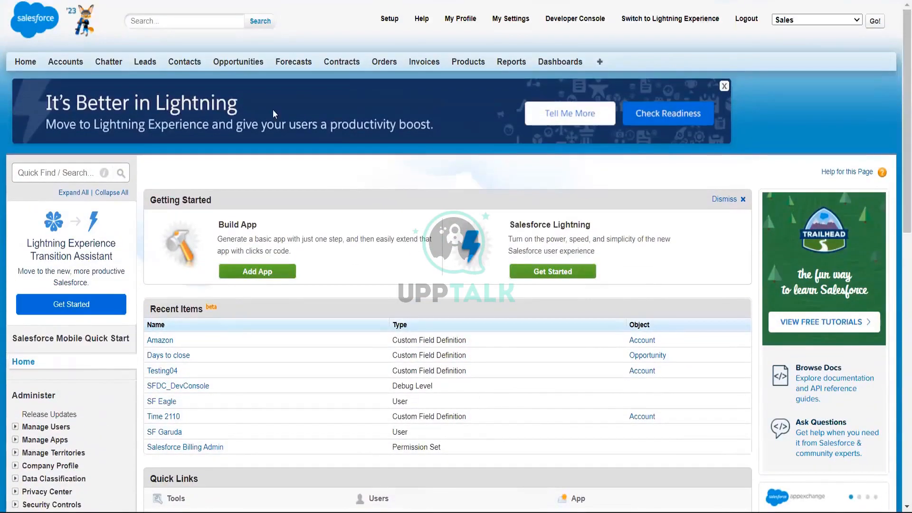
# Step: From the American Banking Corp.1 account, go to the Account fields and start a new custom field
pyautogui.click(67, 63)
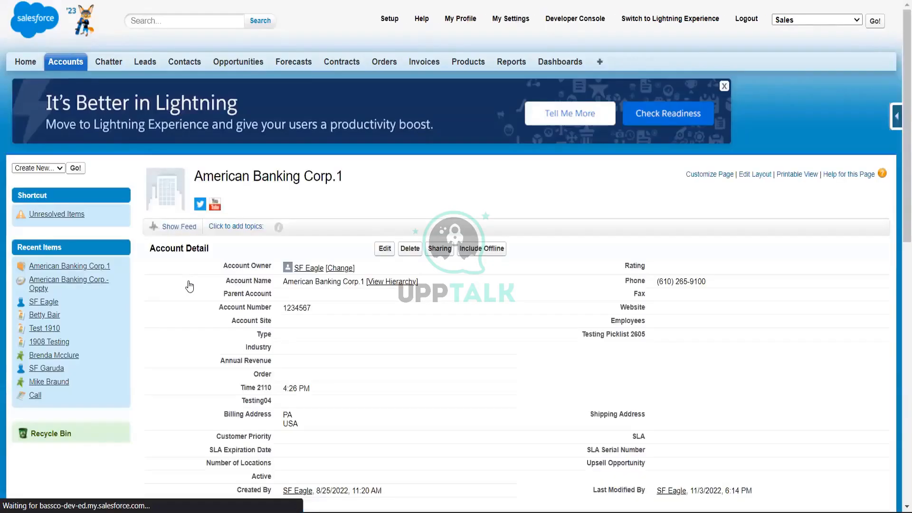
pyautogui.click(898, 119)
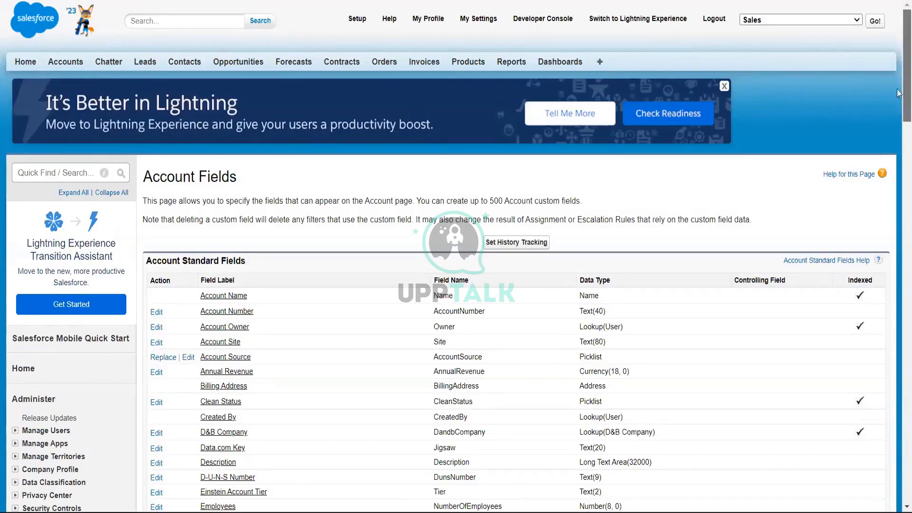
pyautogui.scroll(-4, 899, 186)
pyautogui.scroll(-7, 486, 194)
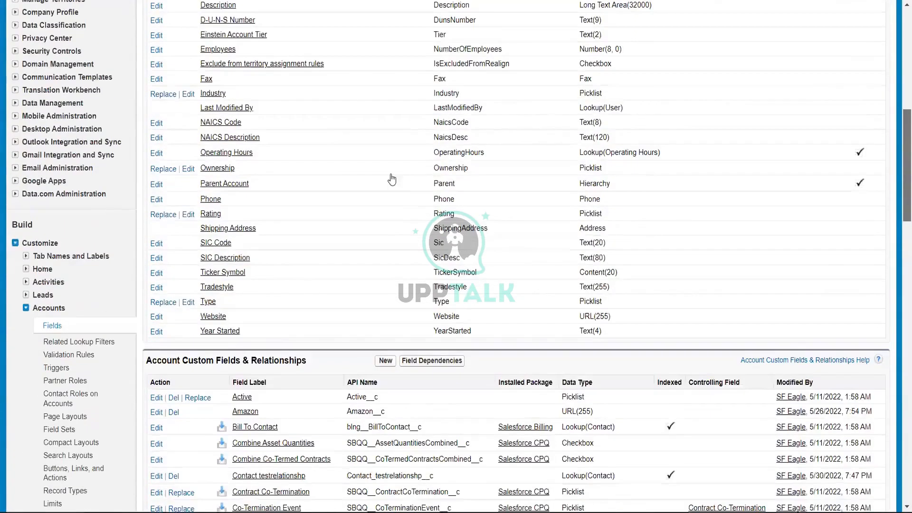
pyautogui.scroll(-2, 389, 174)
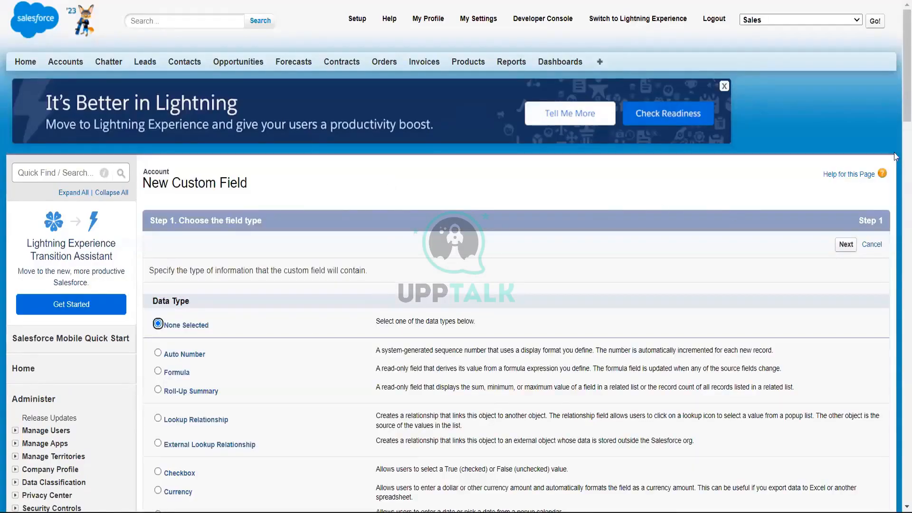
# Step: Look through the data types offered for the new Account custom field and cancel its creation
pyautogui.scroll(-4, 532, 132)
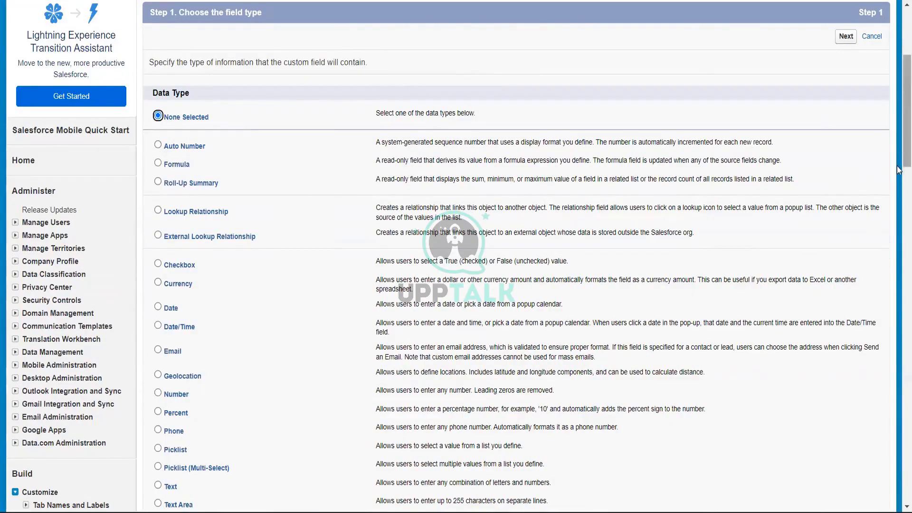
pyautogui.scroll(-4, 899, 194)
pyautogui.scroll(-2, 899, 204)
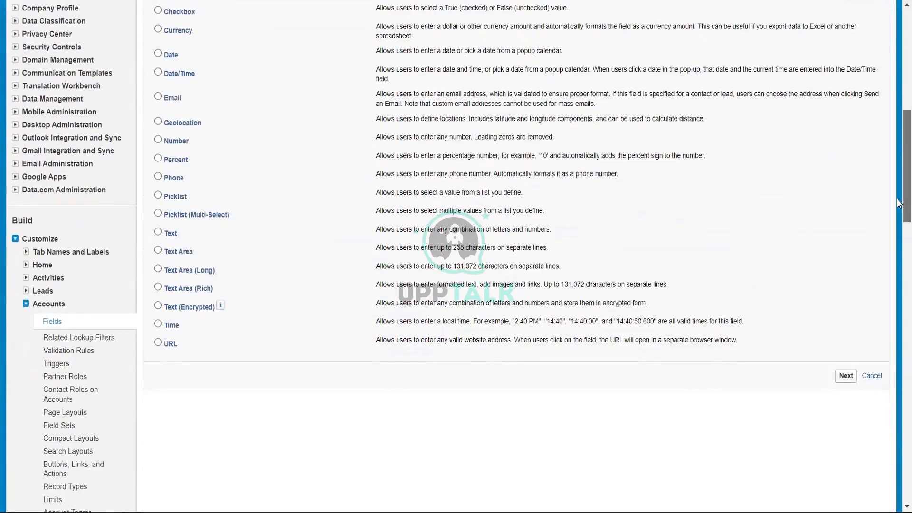
pyautogui.scroll(1, 899, 200)
pyautogui.scroll(9, 899, 199)
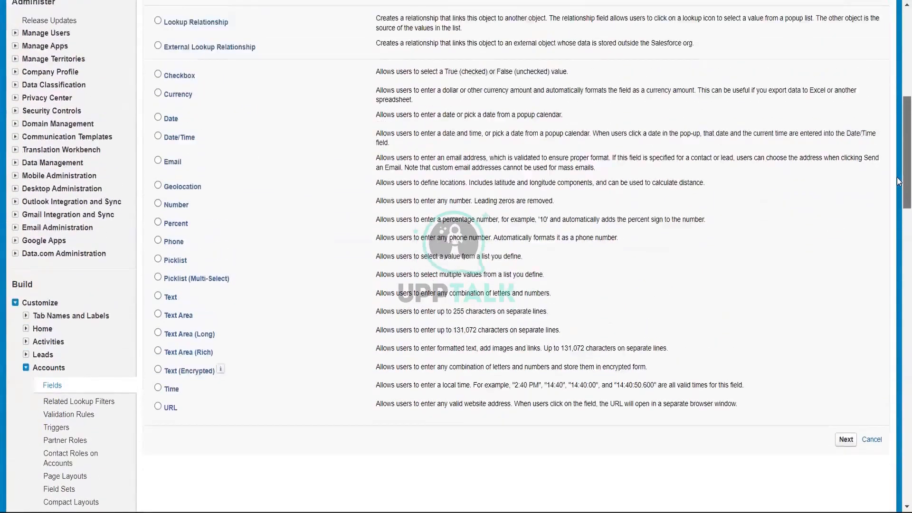
pyautogui.scroll(1, 899, 111)
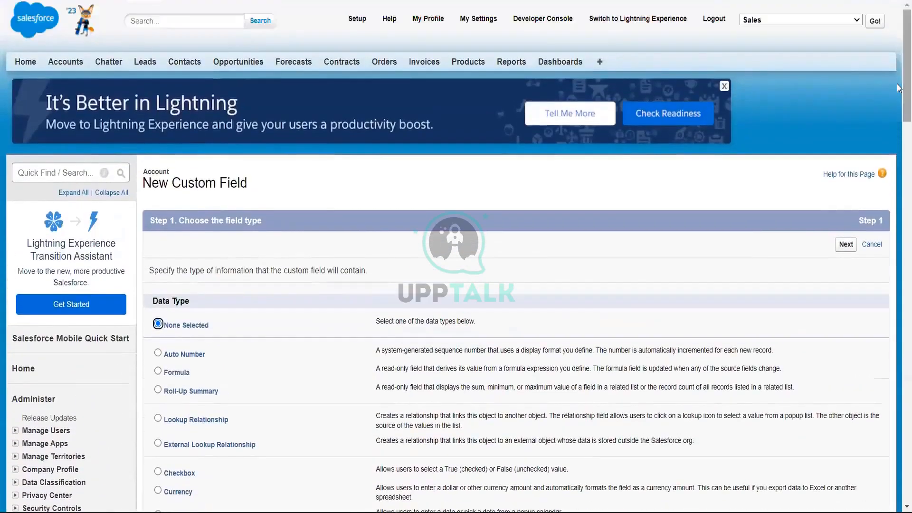
pyautogui.click(876, 246)
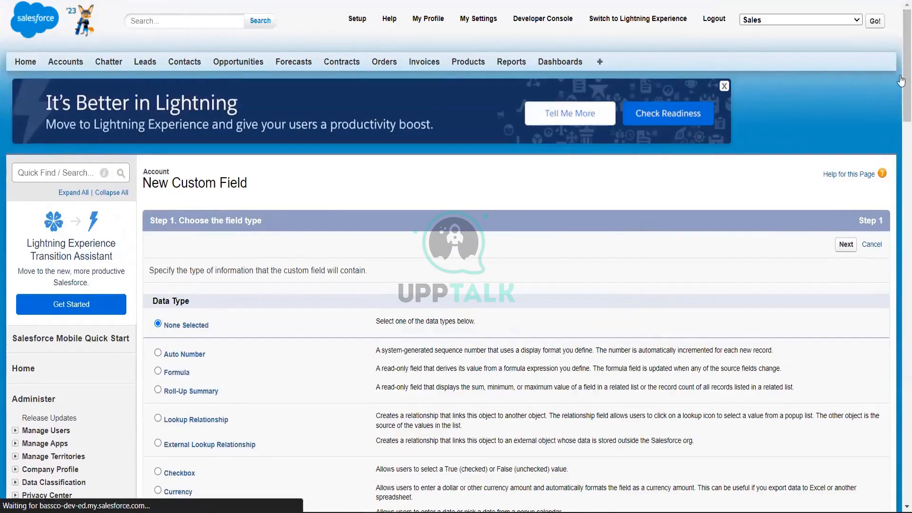
# Step: Look over the Account standard and custom fields and open the Account Related Lookup Filters page
pyautogui.scroll(-2, 899, 109)
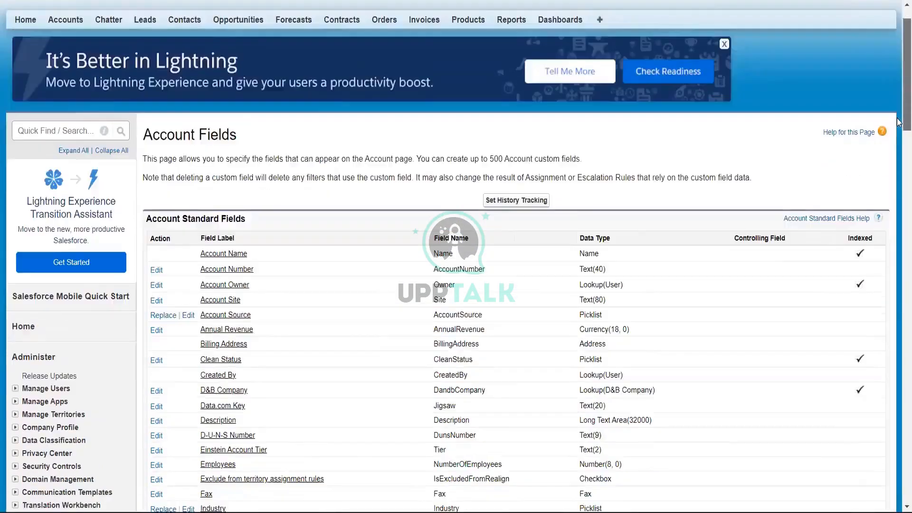
pyautogui.scroll(-6, 899, 144)
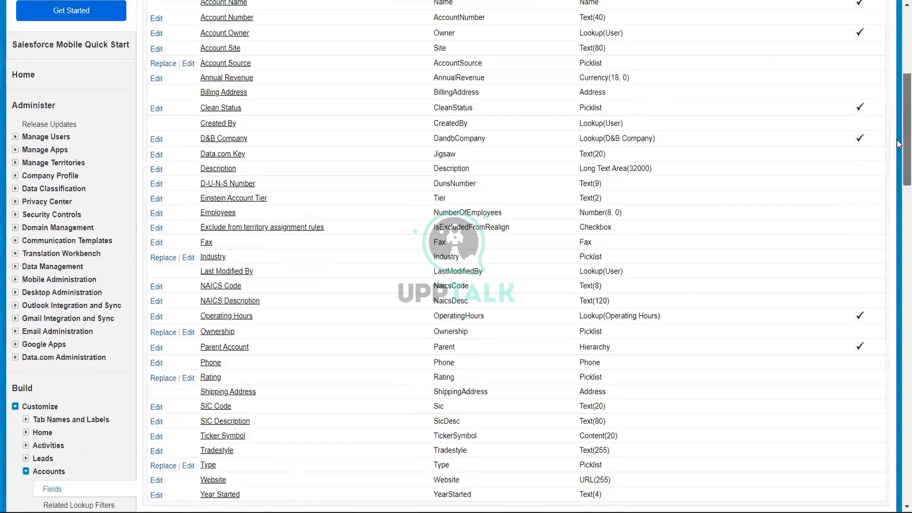
pyautogui.scroll(-2, 898, 175)
pyautogui.scroll(-2, 899, 204)
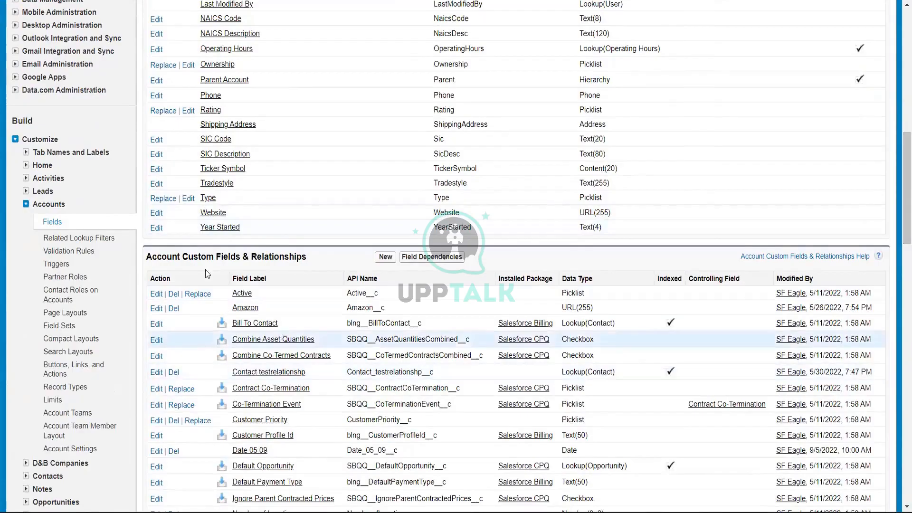
pyautogui.click(103, 240)
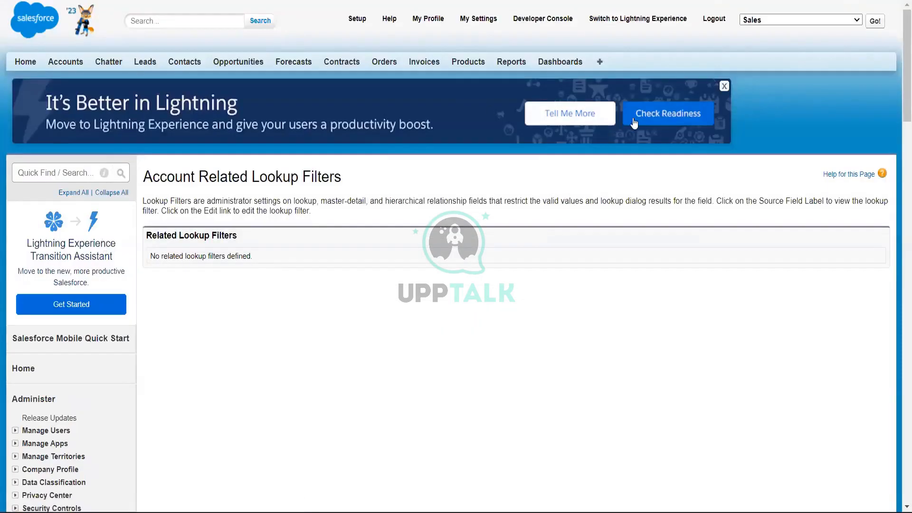
# Step: Open the Account object's Buttons, Links, and Actions page and look through its entries
pyautogui.moveTo(906, 41); pyautogui.dragTo(897, 177)
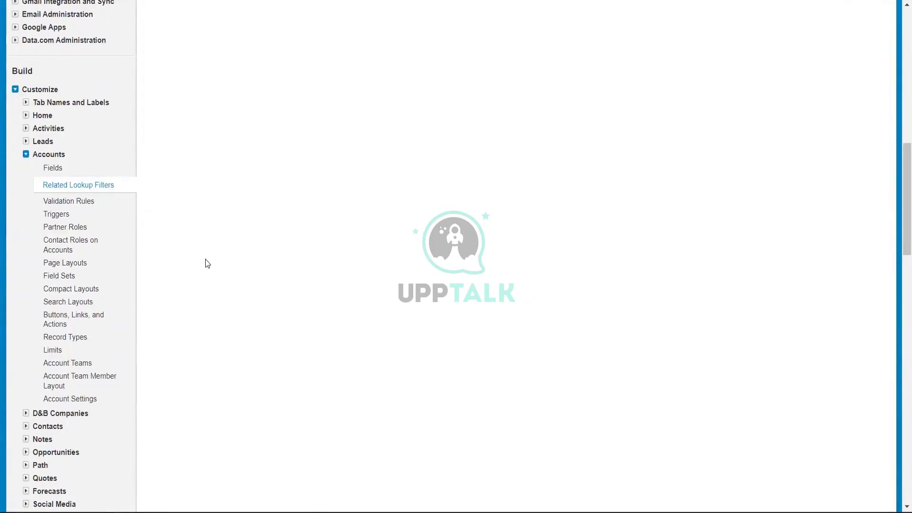
pyautogui.click(50, 319)
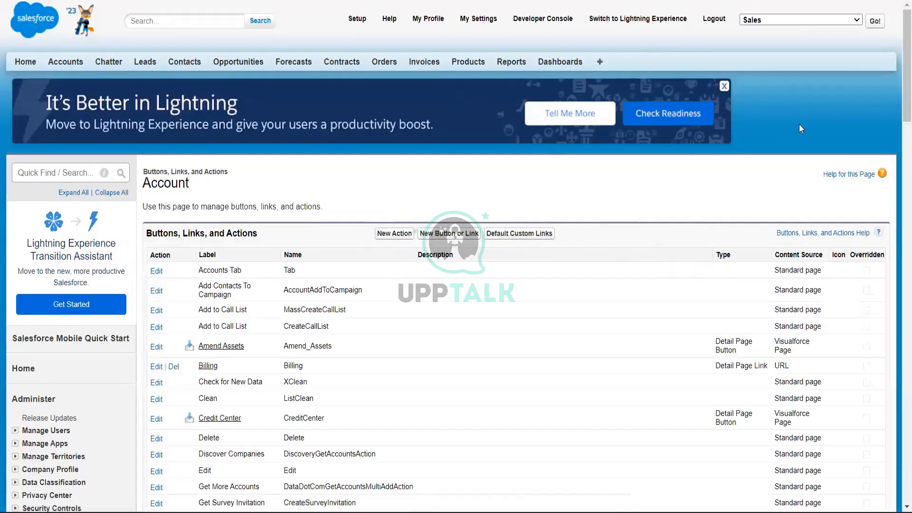
pyautogui.scroll(-3, 897, 105)
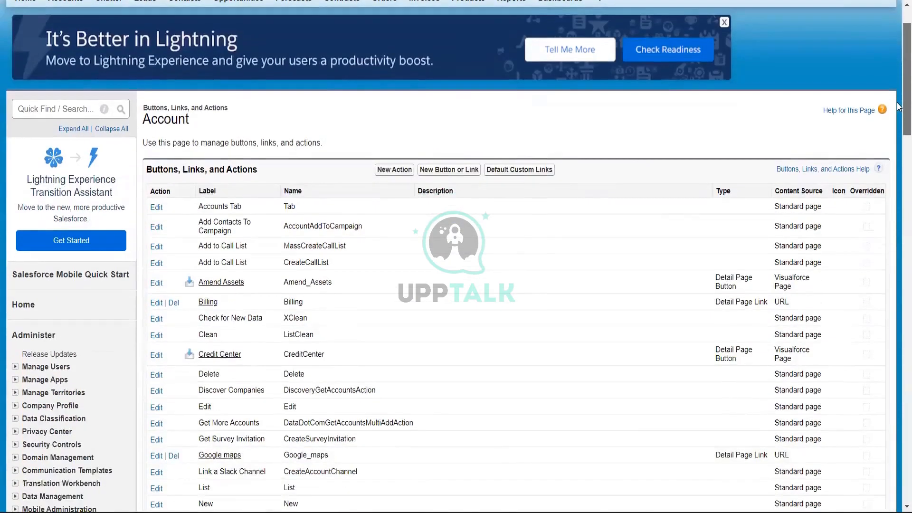
pyautogui.scroll(-3, 898, 120)
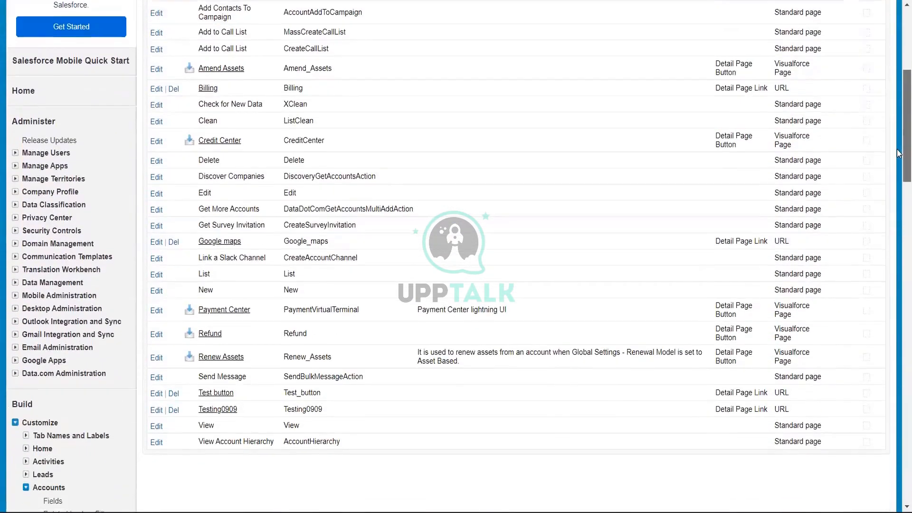
pyautogui.scroll(4, 898, 151)
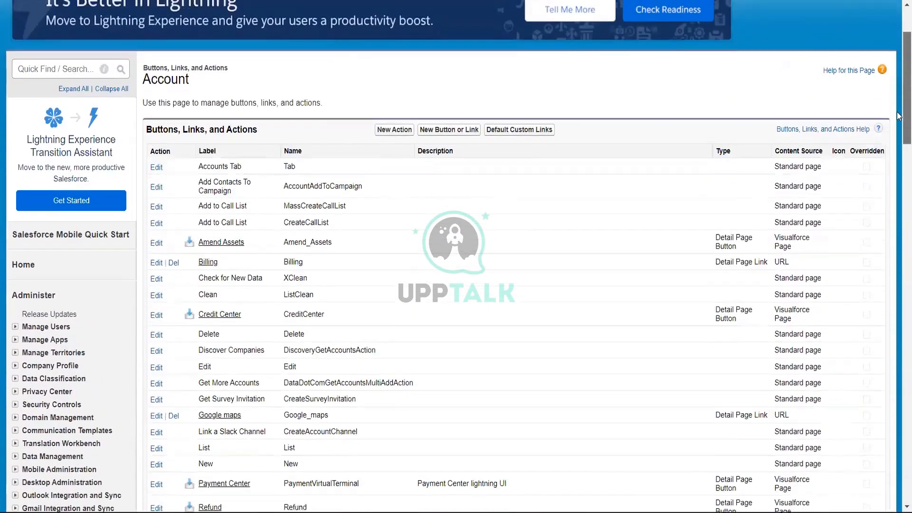
pyautogui.scroll(-1, 898, 117)
pyautogui.scroll(-1, 899, 123)
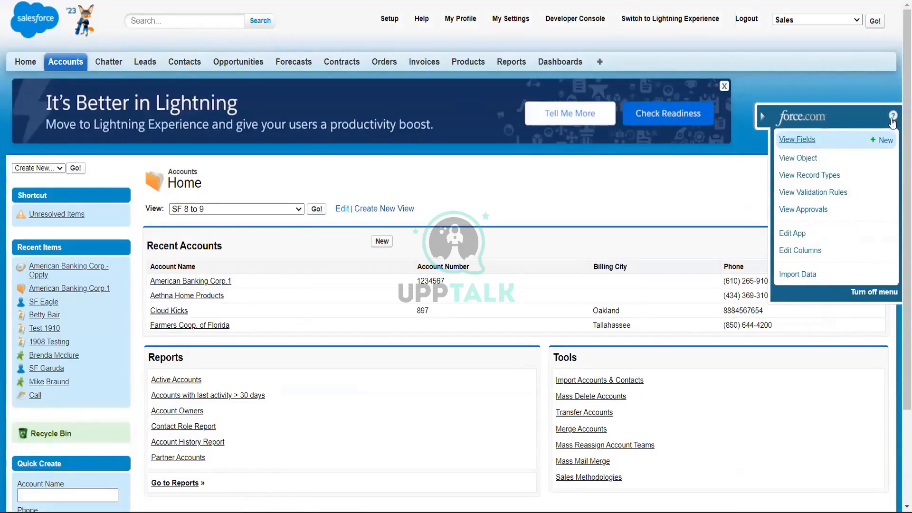
# Step: Open the American Banking Corp.1 account and bring up its Account Layout in the page layout editor
pyautogui.click(759, 116)
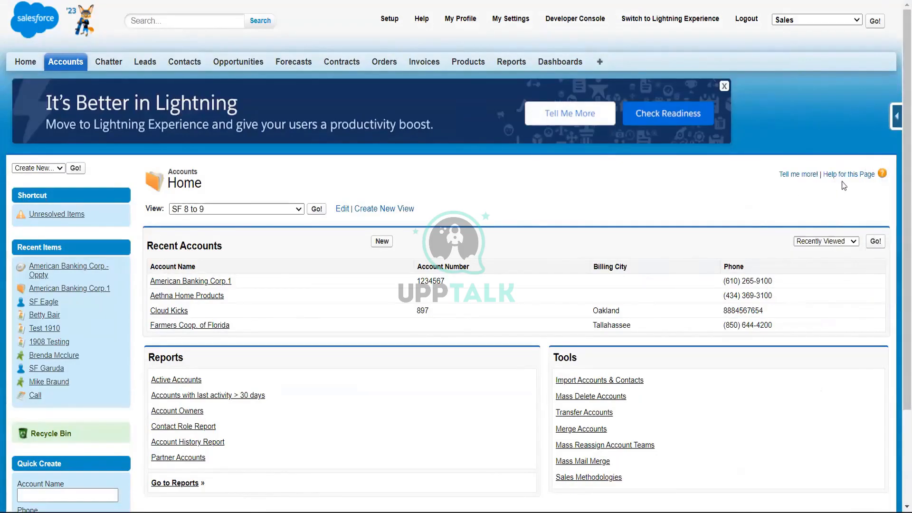
pyautogui.click(183, 283)
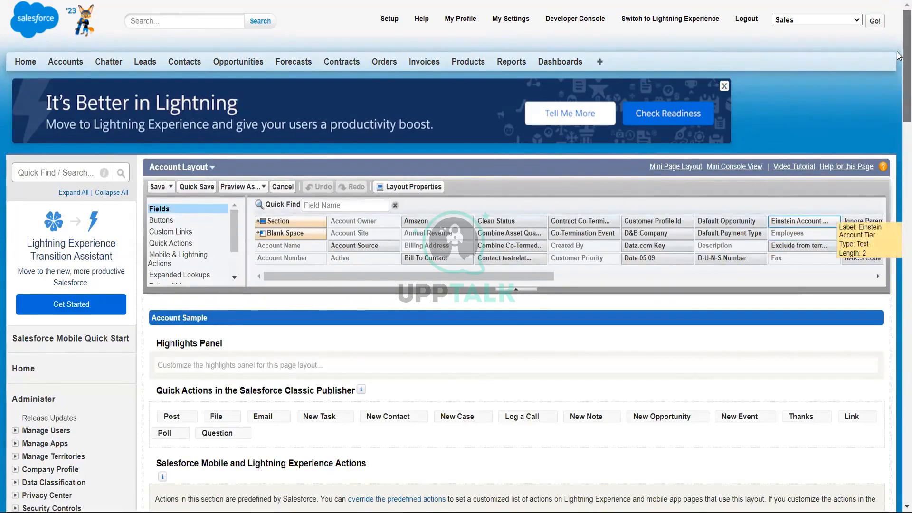
# Step: Look over the sections of the Account Layout and the fields available to place on it
pyautogui.scroll(-4, 899, 119)
pyautogui.scroll(-2, 899, 147)
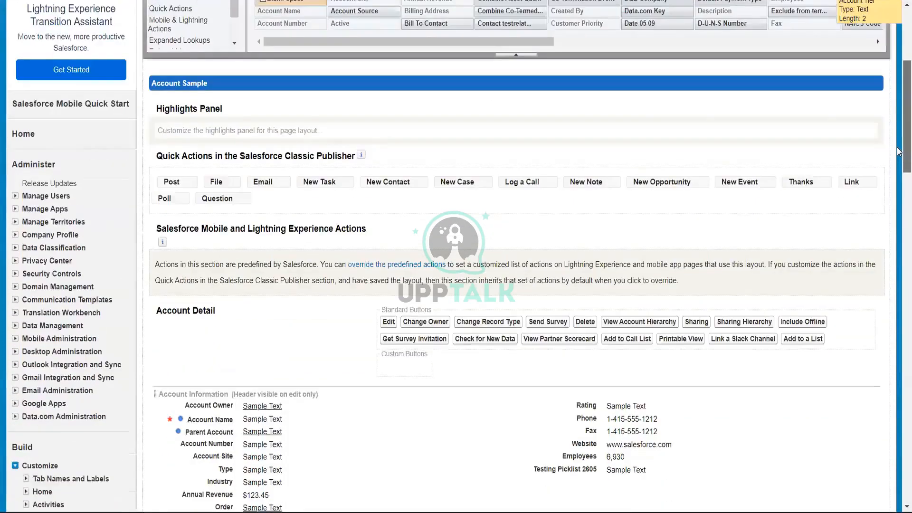
pyautogui.scroll(-6, 899, 162)
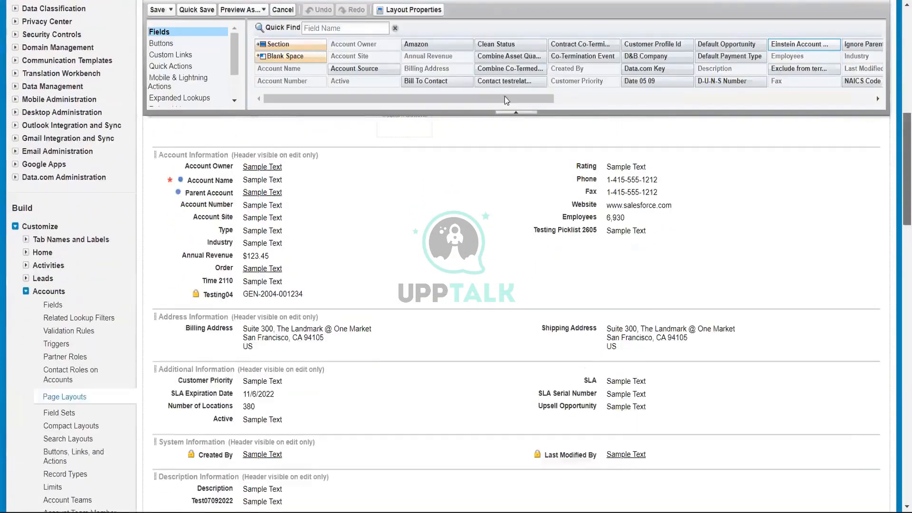
pyautogui.scroll(7, 249, 219)
pyautogui.scroll(4, 249, 218)
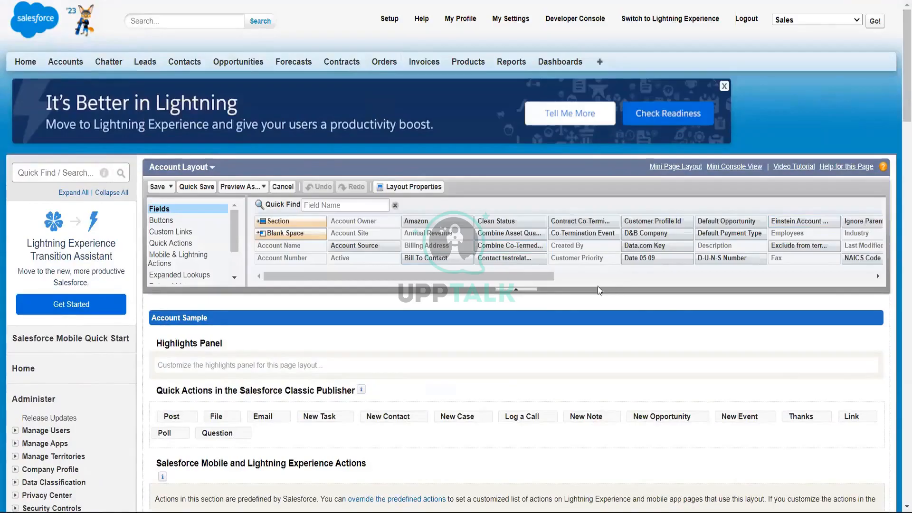
pyautogui.moveTo(543, 276)
pyautogui.mouseDown()
pyautogui.moveTo(770, 284)
pyautogui.moveTo(556, 280)
pyautogui.mouseUp()
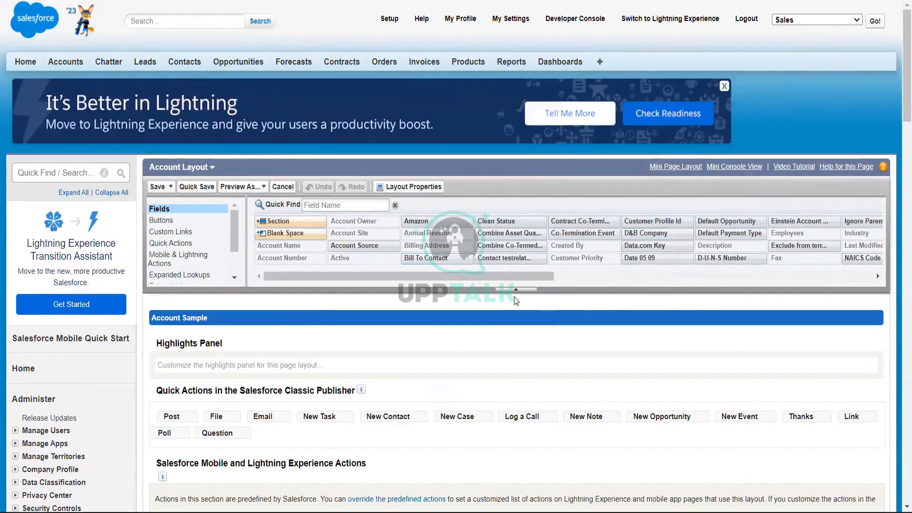
pyautogui.moveTo(534, 278); pyautogui.dragTo(449, 277)
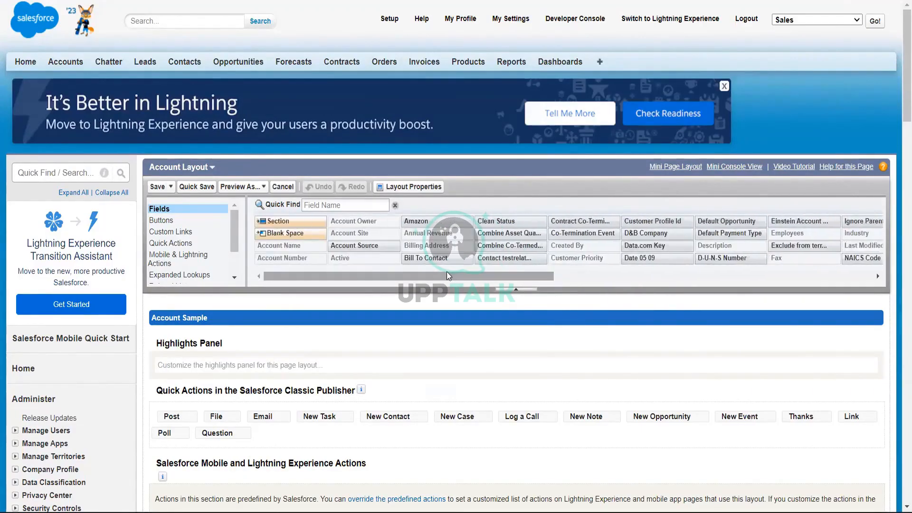
# Step: Look through the buttons and custom links available for the Account Layout, comparing them with the sections in the layout
pyautogui.click(183, 223)
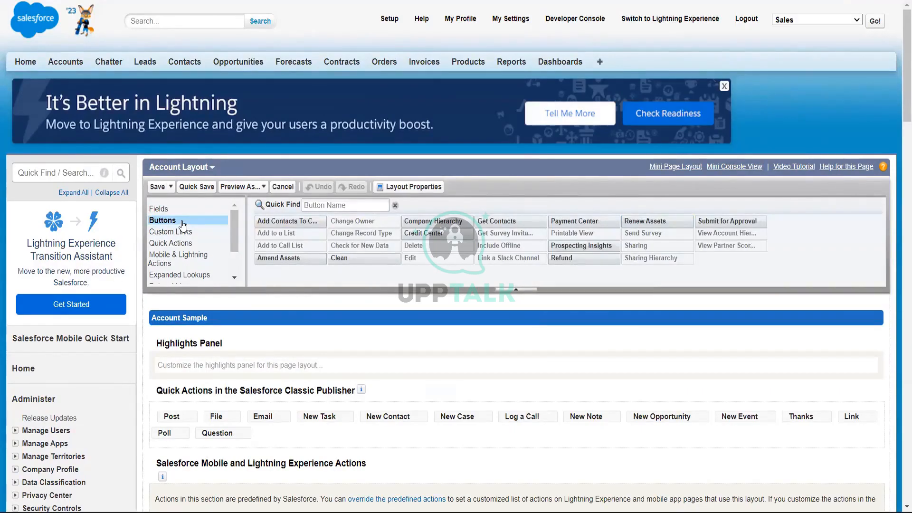
pyautogui.click(168, 212)
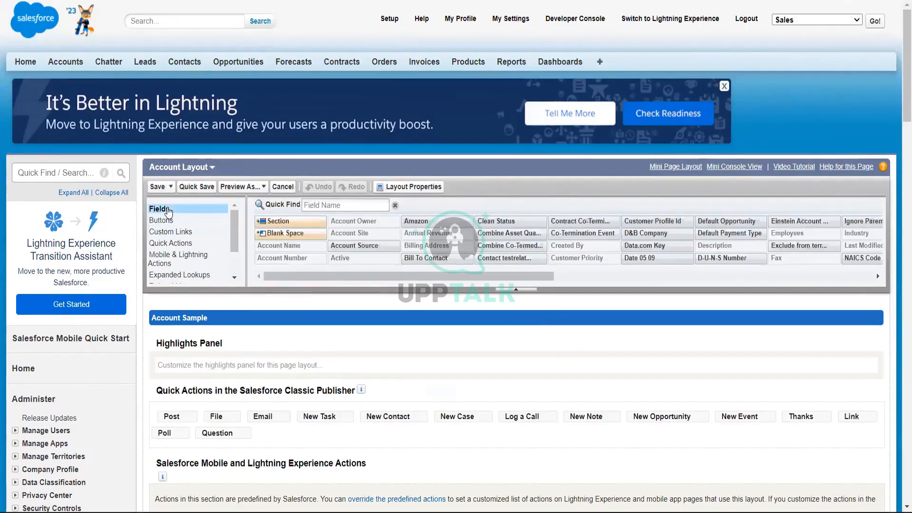
pyautogui.click(172, 222)
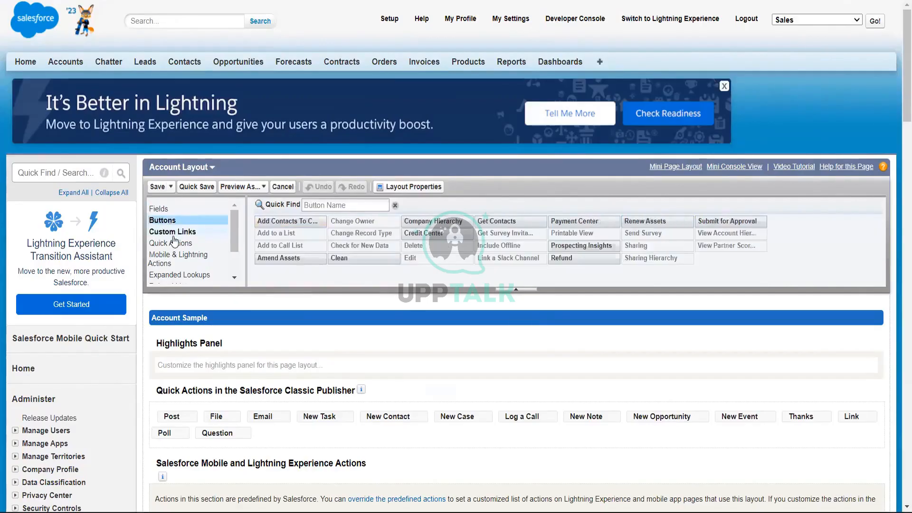
pyautogui.click(173, 236)
pyautogui.scroll(-10, 173, 235)
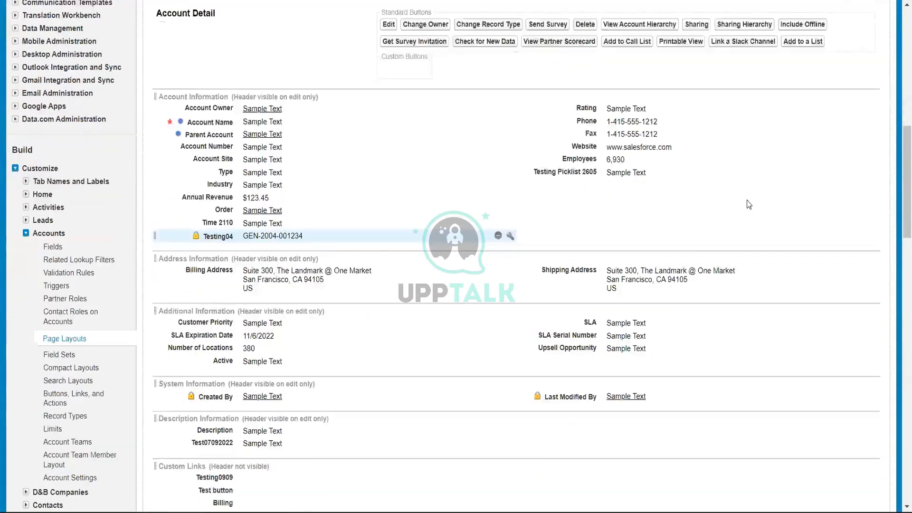
pyautogui.scroll(3, 900, 202)
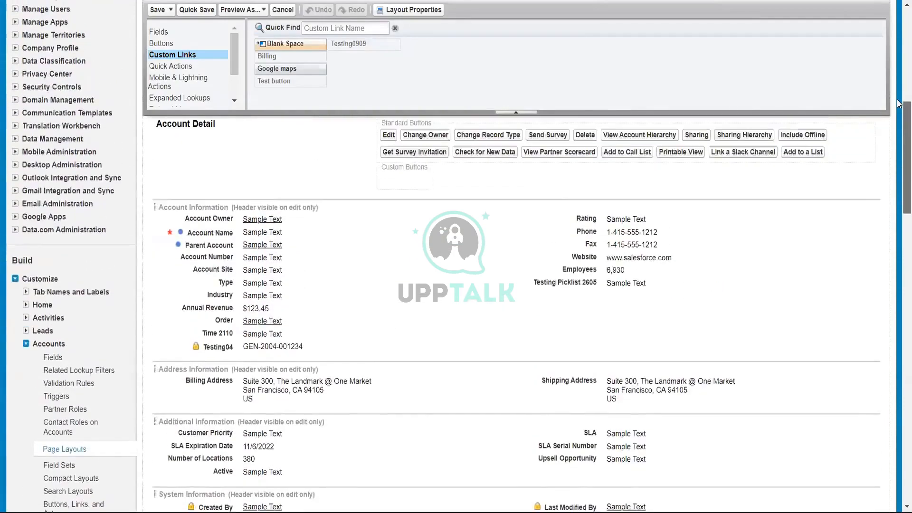
pyautogui.scroll(6, 900, 38)
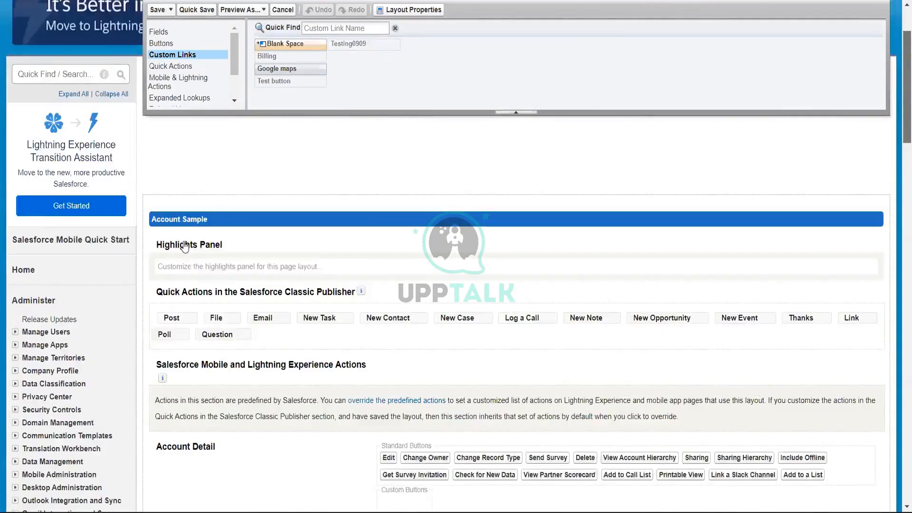
pyautogui.scroll(2, 185, 247)
# Step: Look through the quick actions, mobile and Lightning actions, and expanded lookups available for the Account Layout
pyautogui.click(181, 243)
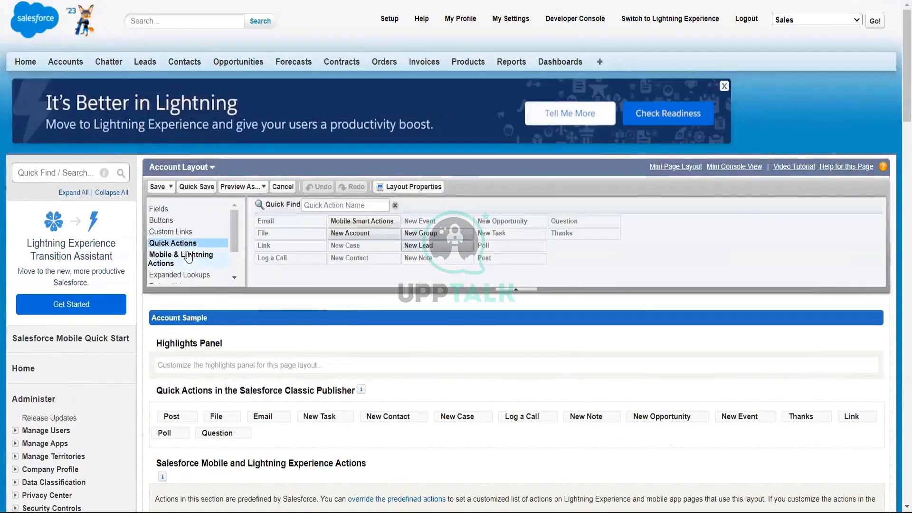
pyautogui.click(188, 257)
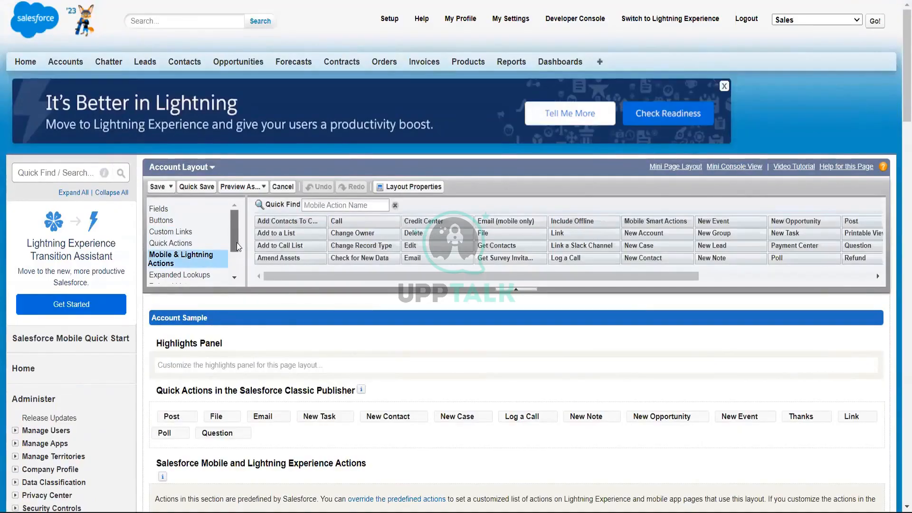
pyautogui.moveTo(235, 233); pyautogui.dragTo(240, 279)
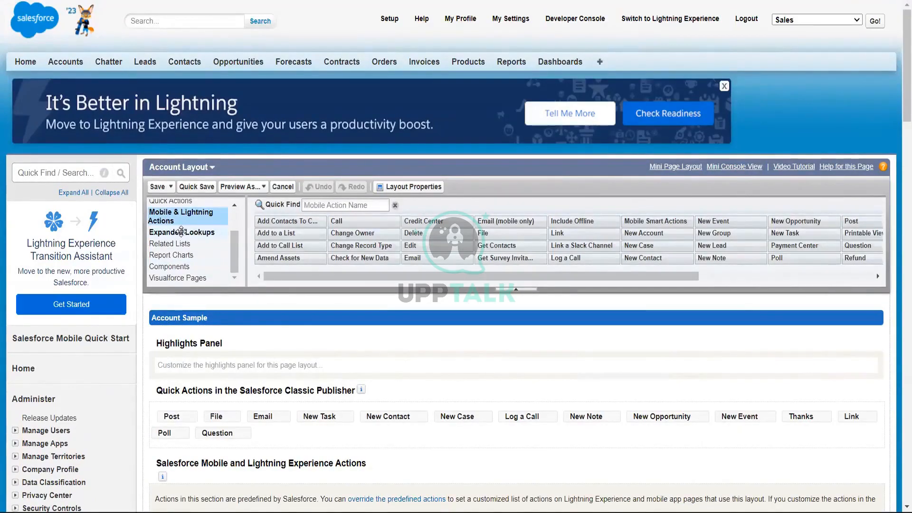
pyautogui.click(181, 233)
pyautogui.scroll(-2, 183, 236)
pyautogui.scroll(-15, 183, 236)
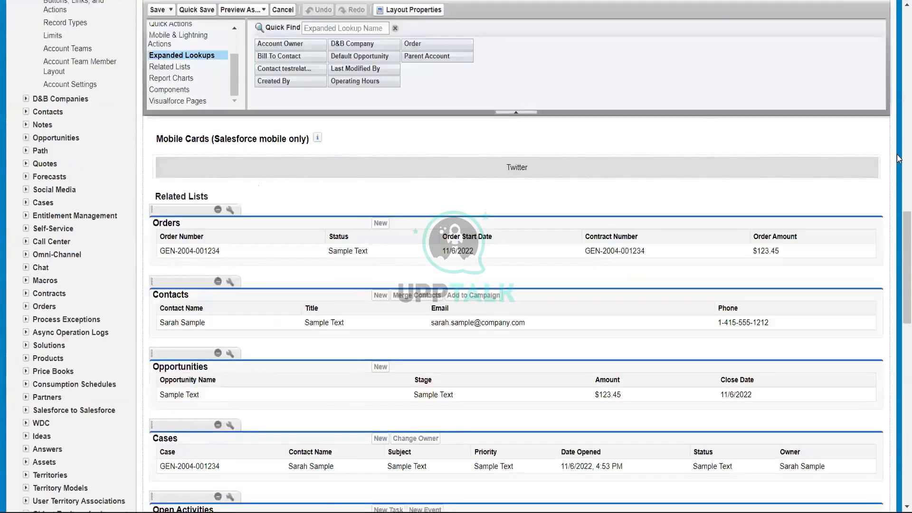
pyautogui.scroll(15, 897, 156)
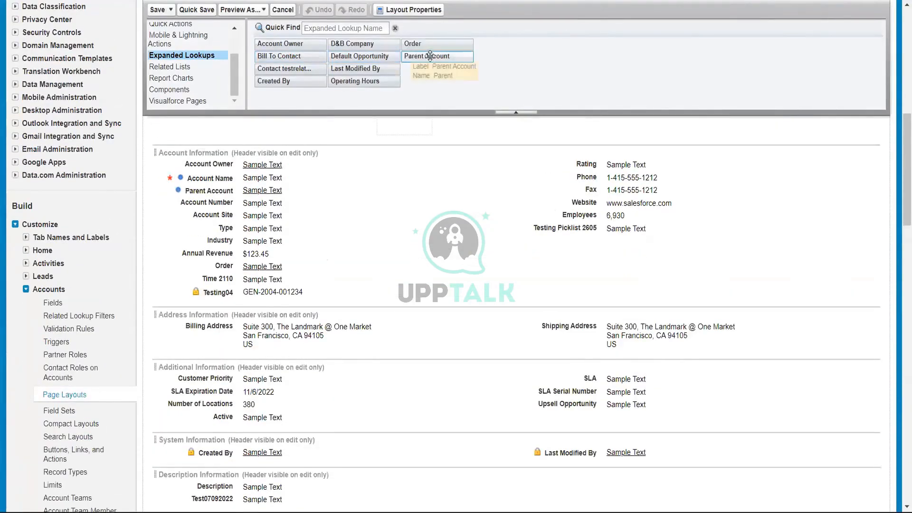
# Step: Show the related lists available for the Account Layout and open the American Banking Corp.1 account to view its related lists
pyautogui.click(177, 67)
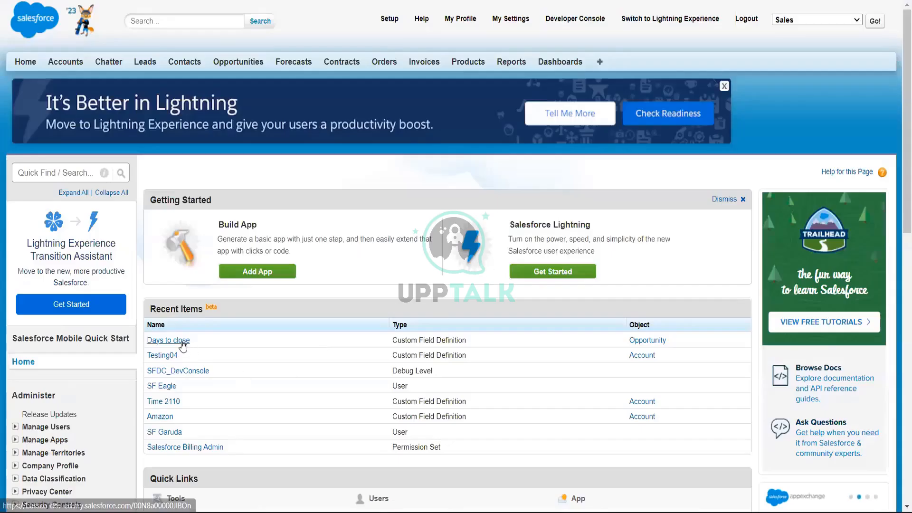
pyautogui.click(70, 63)
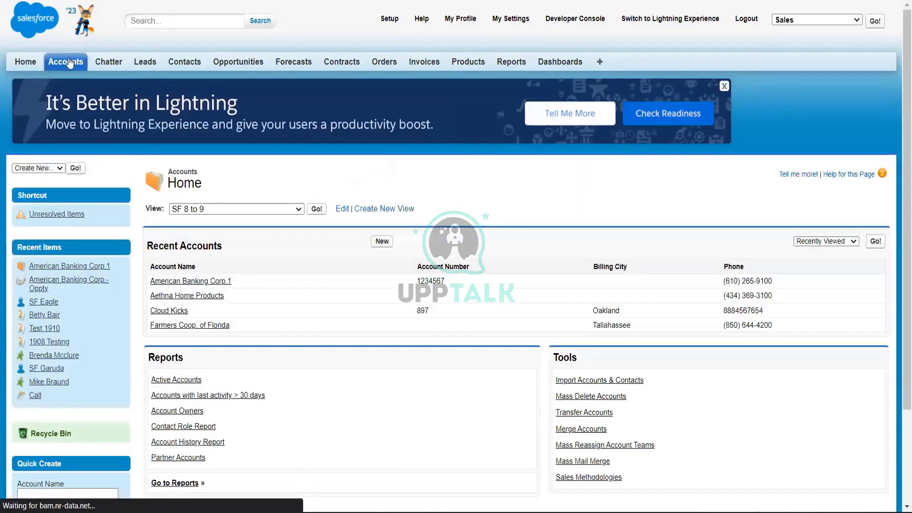
pyautogui.click(190, 281)
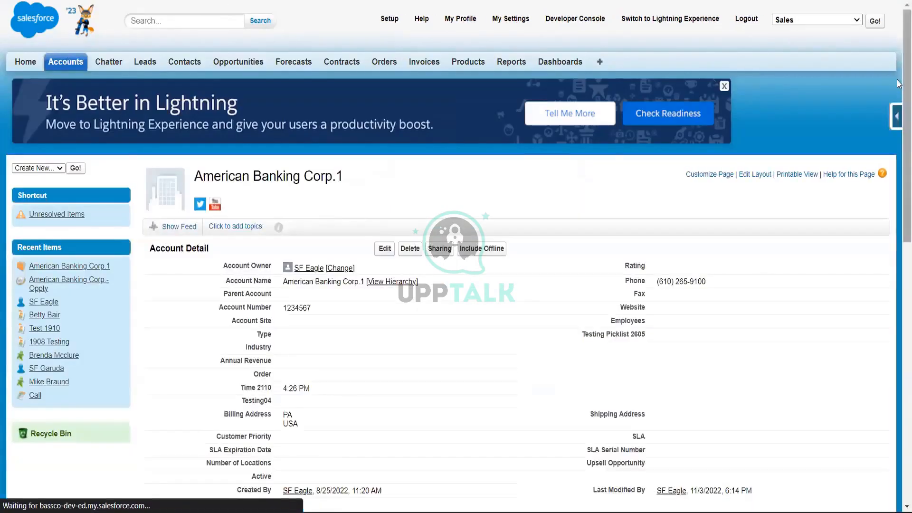
pyautogui.moveTo(906, 51); pyautogui.dragTo(899, 349)
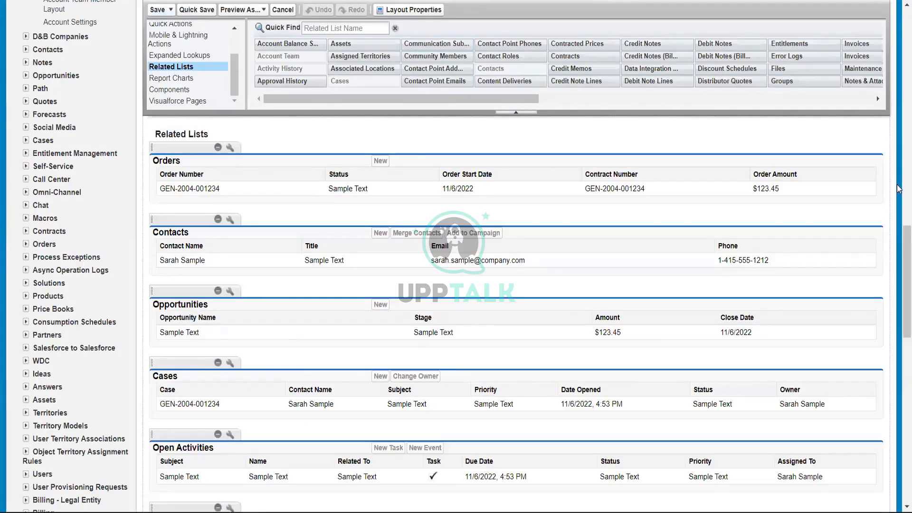
# Step: Look through the Account Layout's related lists, report charts, components and Visualforce pages, and return to the available related lists
pyautogui.moveTo(899, 229); pyautogui.dragTo(899, 204)
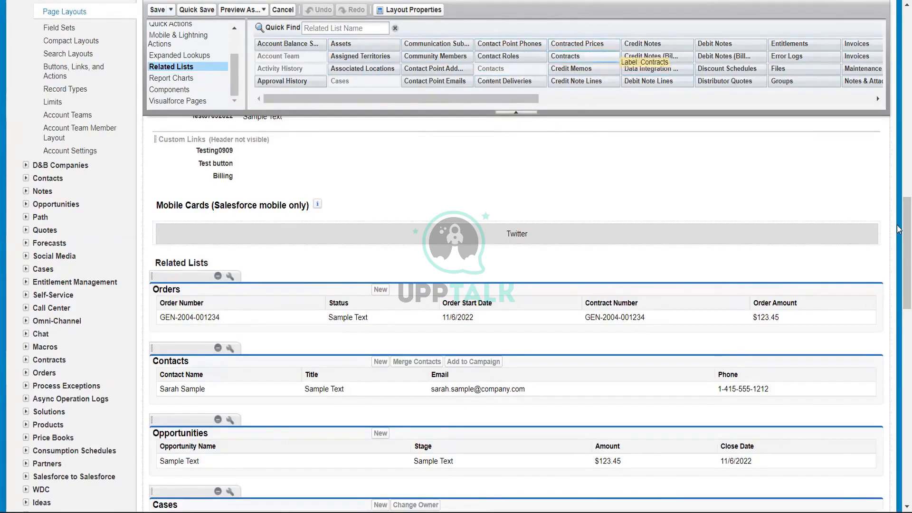
pyautogui.moveTo(900, 229)
pyautogui.mouseDown()
pyautogui.moveTo(900, 216)
pyautogui.moveTo(899, 243)
pyautogui.mouseUp()
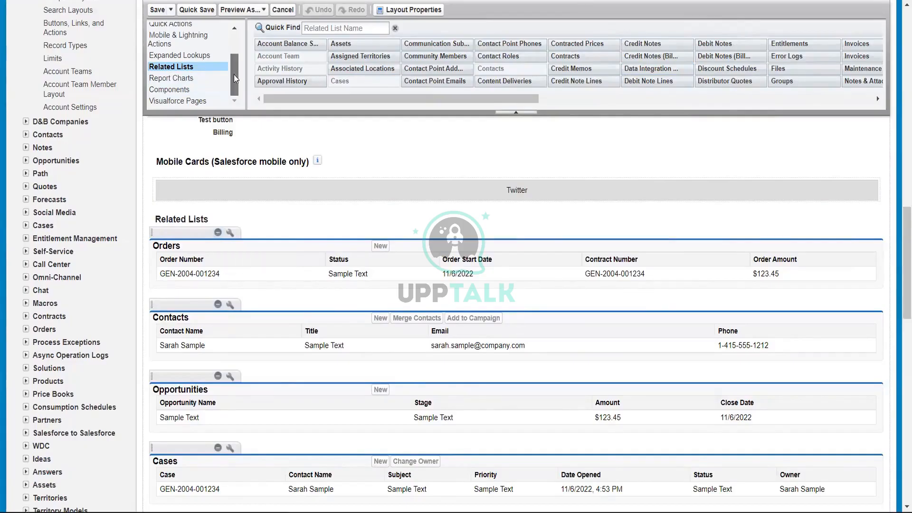
pyautogui.click(179, 78)
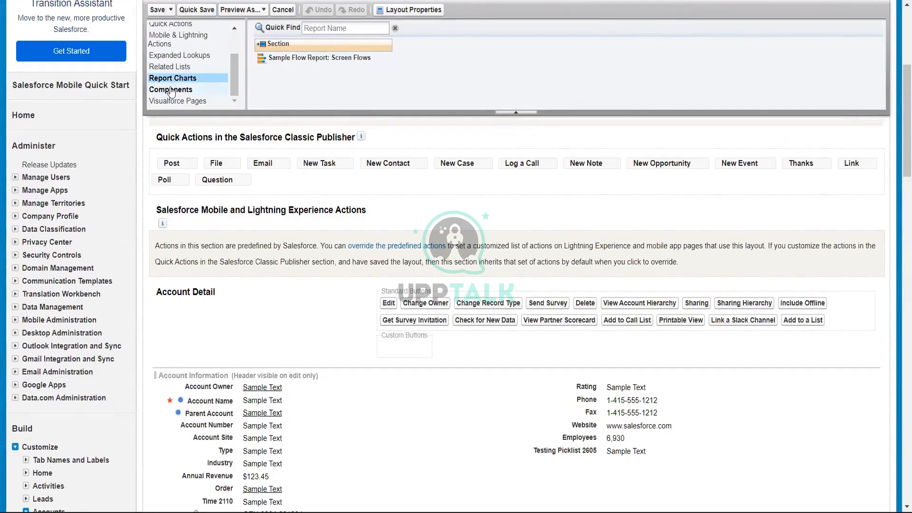
pyautogui.click(172, 91)
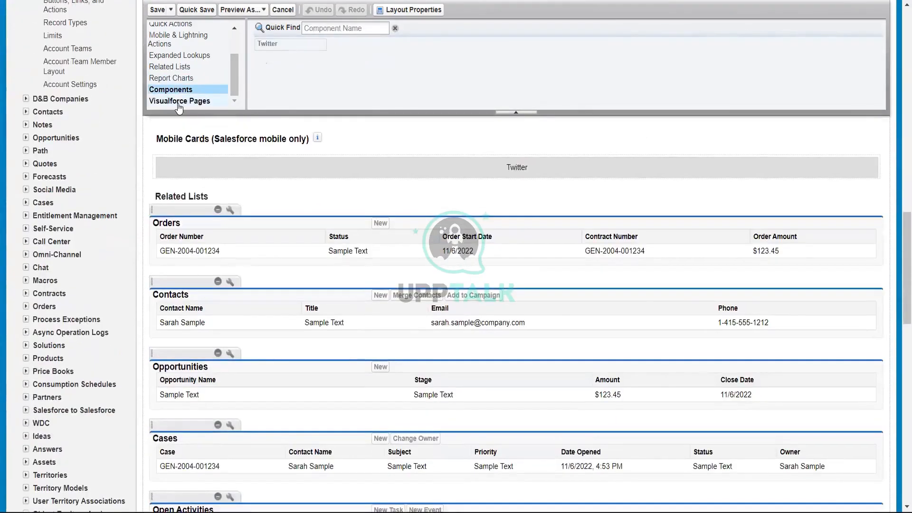
pyautogui.click(178, 103)
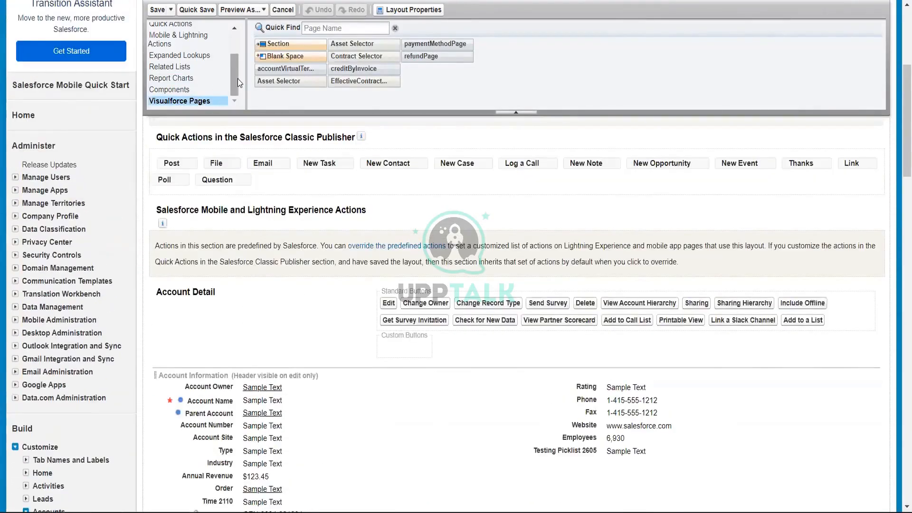
pyautogui.click(178, 70)
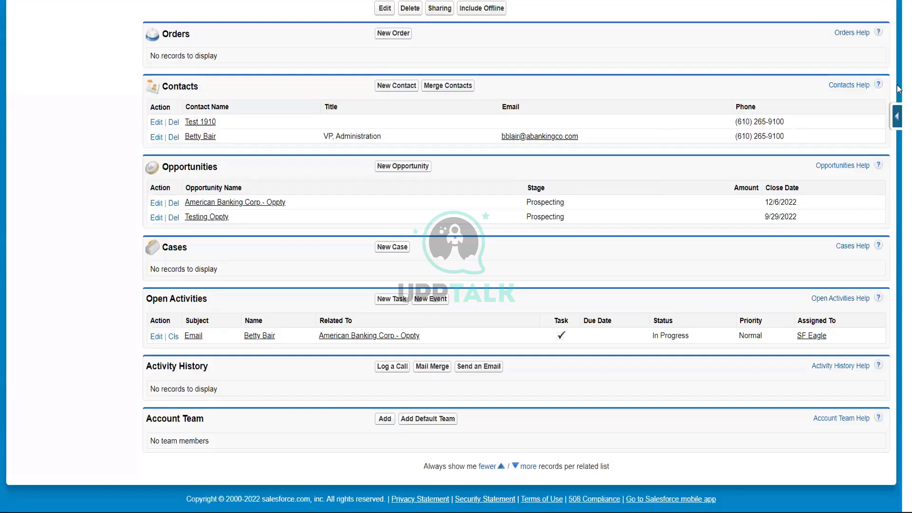
# Step: Examine the Account Detail section and the related lists on the American Banking Corp.1 account page
pyautogui.scroll(15, 899, 89)
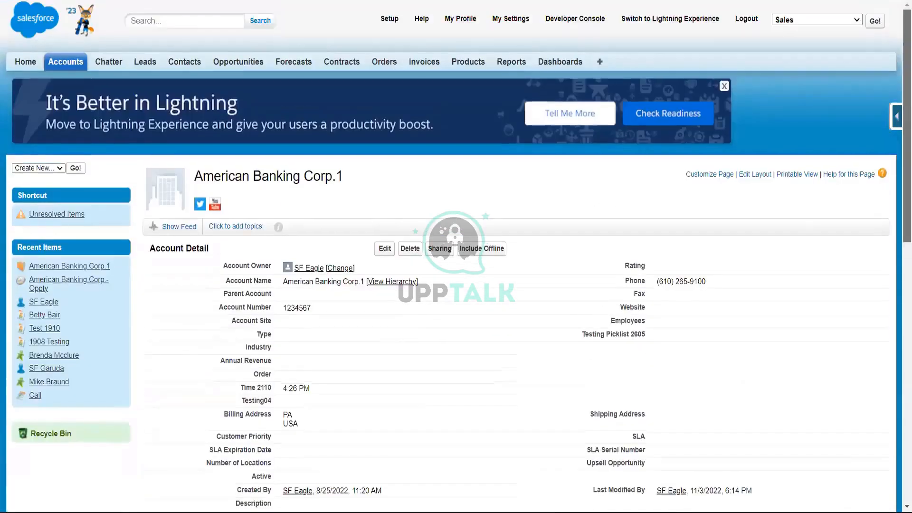
pyautogui.scroll(-4, 899, 119)
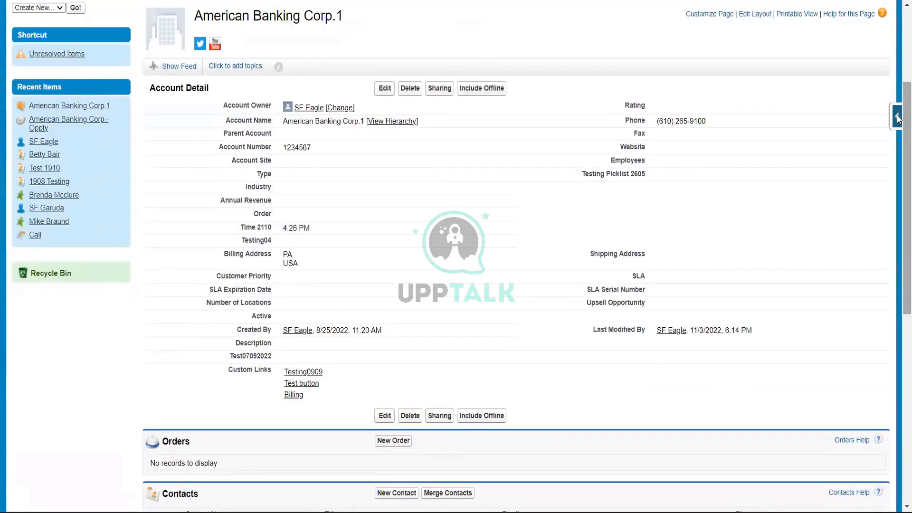
pyautogui.scroll(-1, 898, 118)
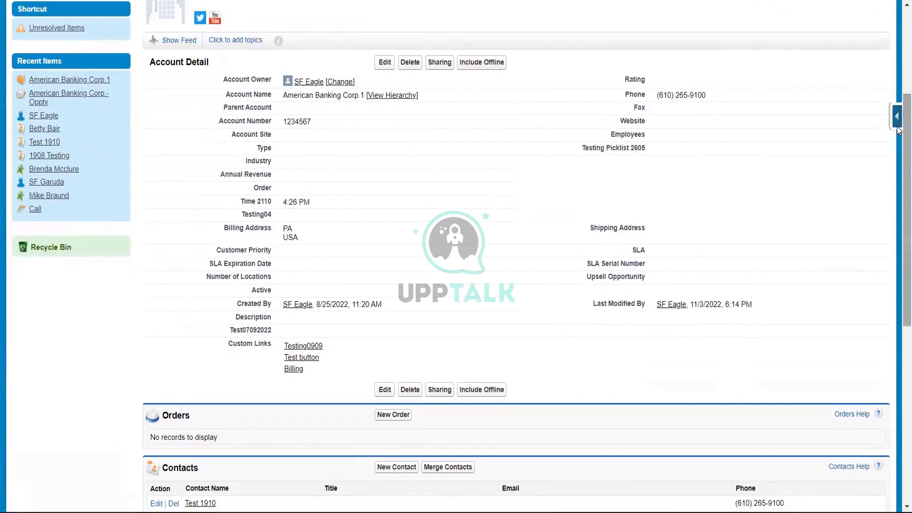
pyautogui.moveTo(152, 64); pyautogui.dragTo(214, 63)
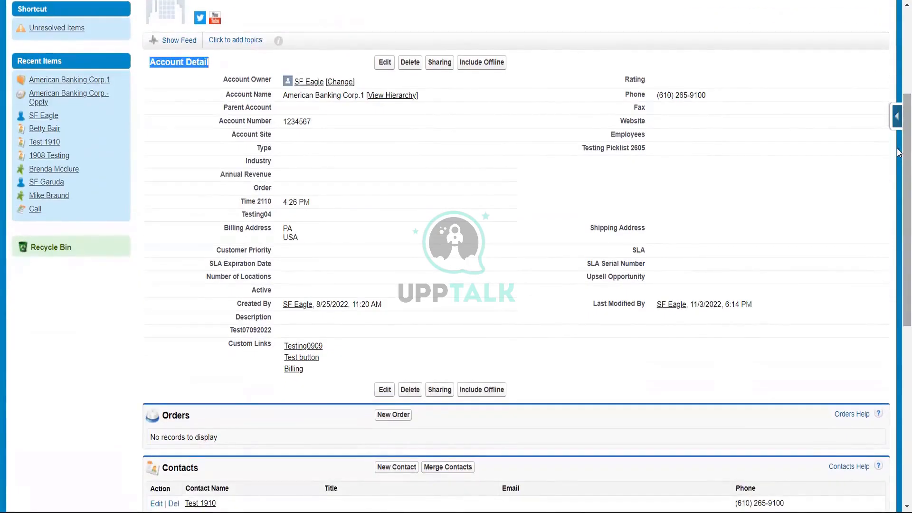
pyautogui.moveTo(900, 154); pyautogui.dragTo(899, 389)
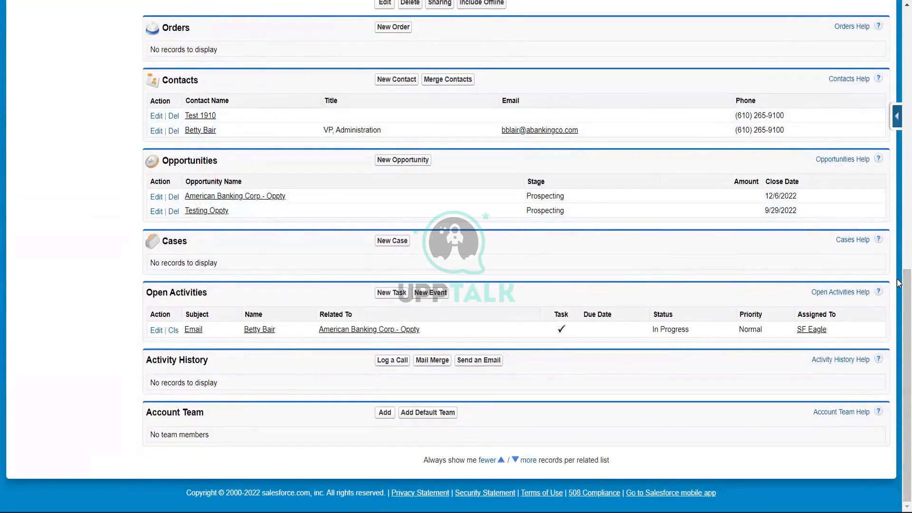
pyautogui.scroll(10, 899, 304)
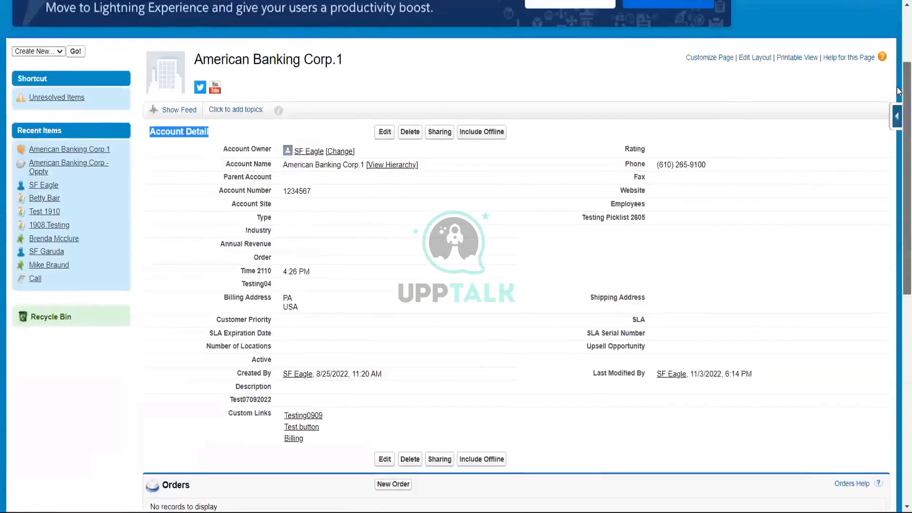
pyautogui.scroll(-4, 899, 311)
pyautogui.scroll(-7, 899, 311)
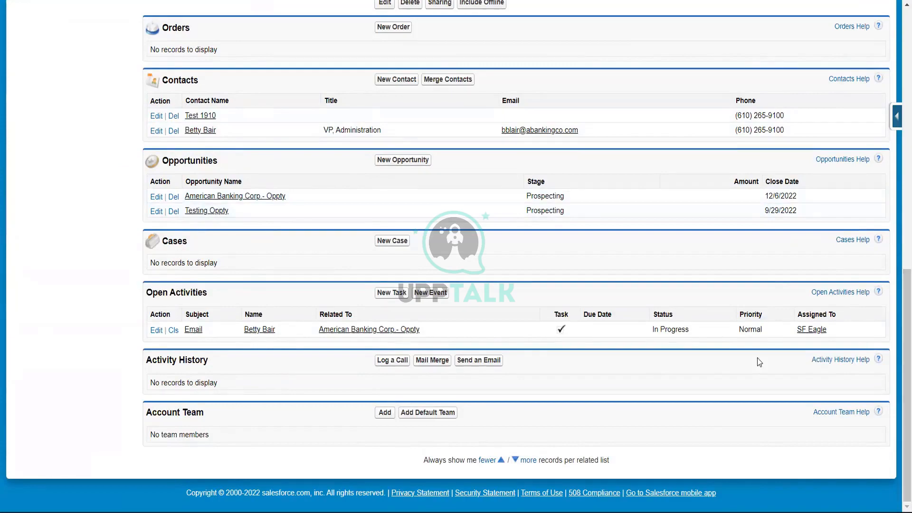
pyautogui.moveTo(900, 400); pyautogui.dragTo(898, 112)
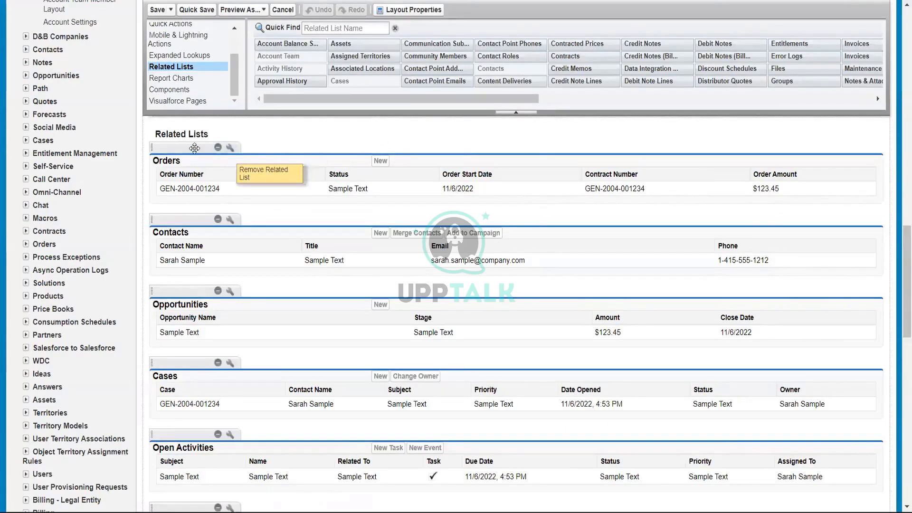
# Step: Move the Orders related list between Opportunities and Cases in the Account Layout
pyautogui.moveTo(195, 148); pyautogui.dragTo(197, 354)
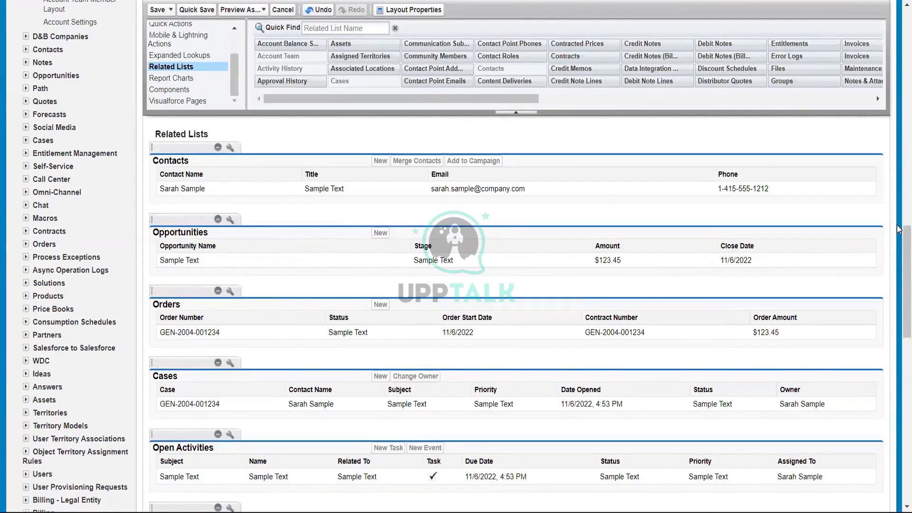
# Step: Save the Account Layout and let the related list changes overwrite users' personal related list customizations
pyautogui.scroll(15, 283, 200)
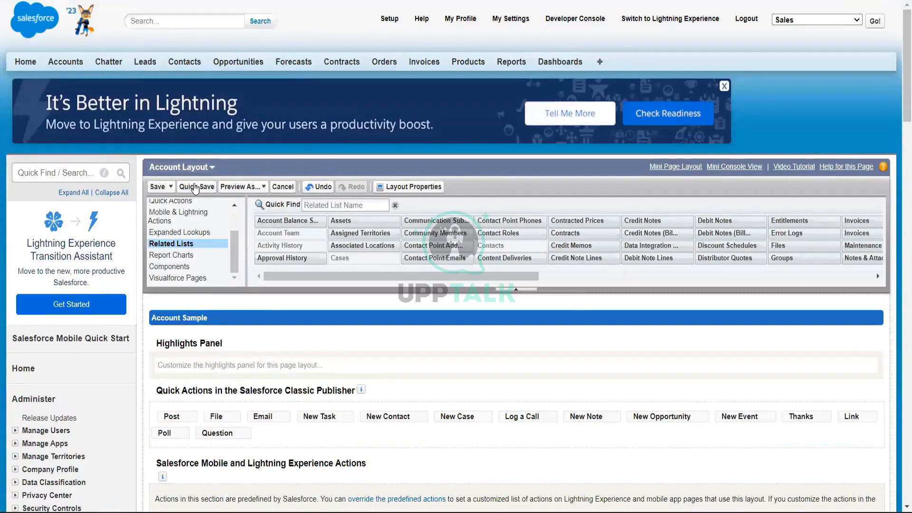
pyautogui.click(194, 187)
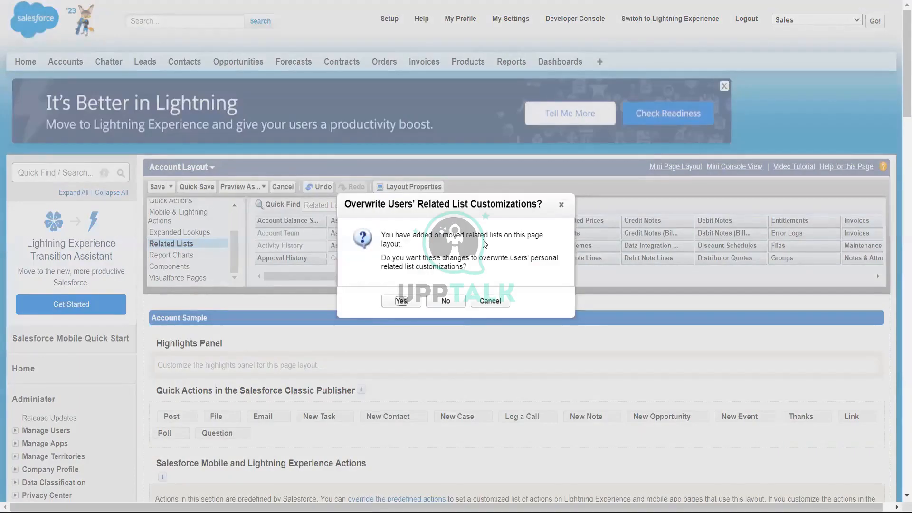
pyautogui.click(401, 305)
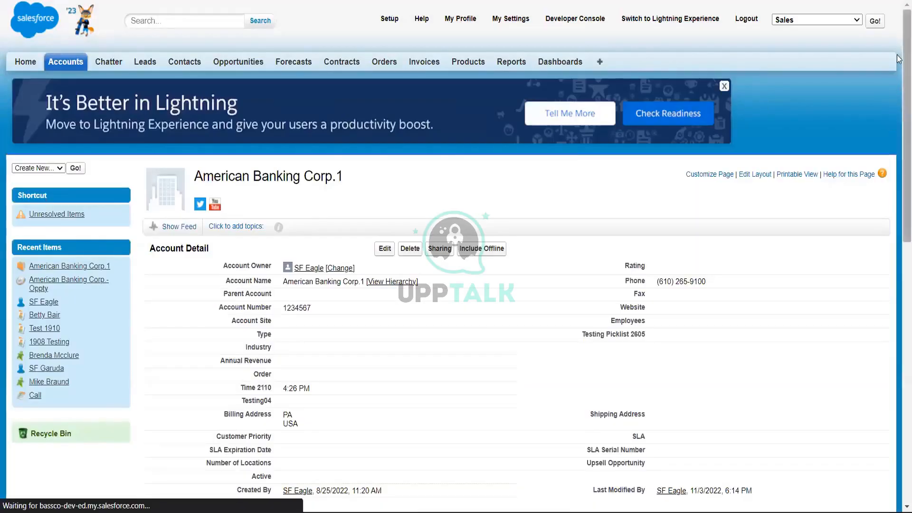
# Step: Check the order of the related lists on the American Banking Corp.1 account page
pyautogui.moveTo(907, 76); pyautogui.dragTo(898, 262)
pyautogui.scroll(-3, 898, 265)
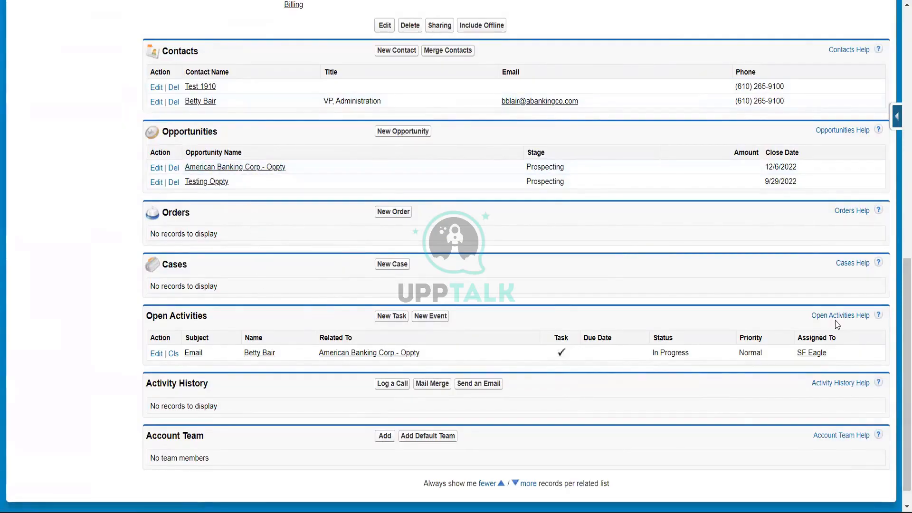
pyautogui.moveTo(904, 321); pyautogui.dragTo(905, 52)
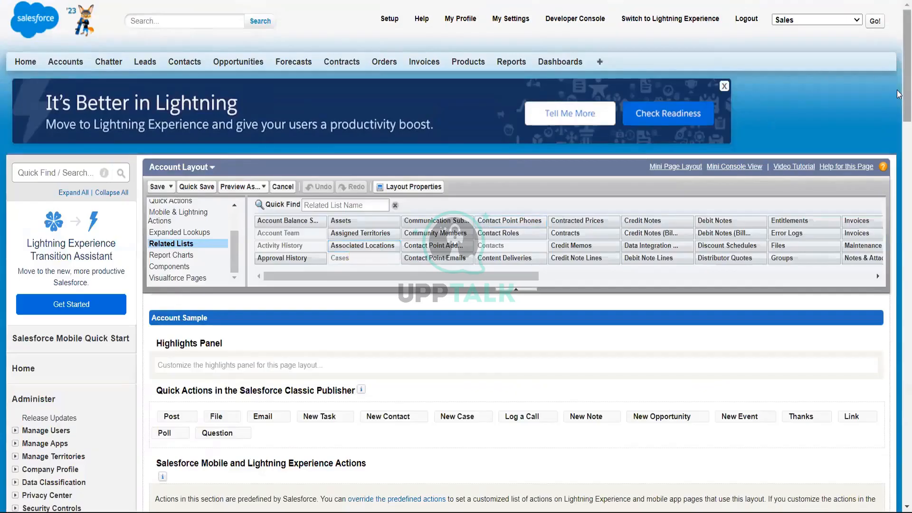
# Step: View the Account Layout's available report charts and components, and locate the Twitter component on the layout
pyautogui.scroll(-3, 179, 82)
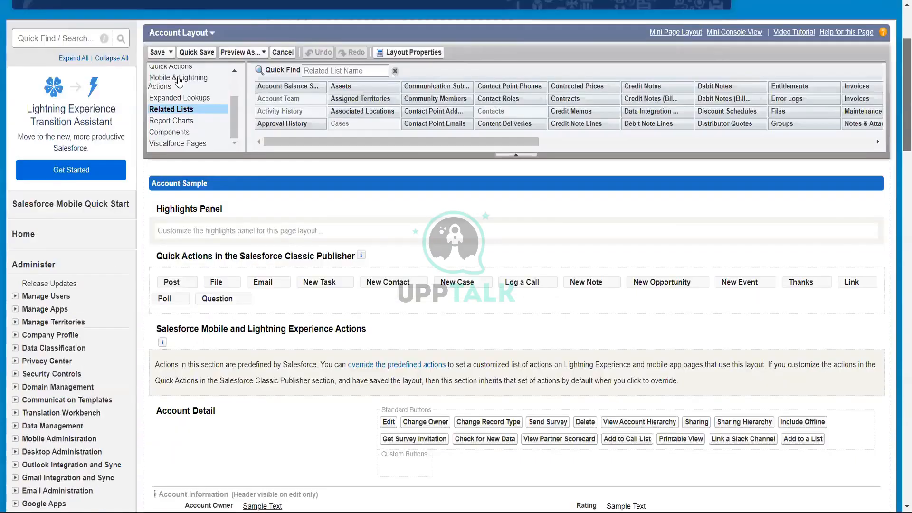
pyautogui.scroll(-1, 179, 82)
pyautogui.click(179, 81)
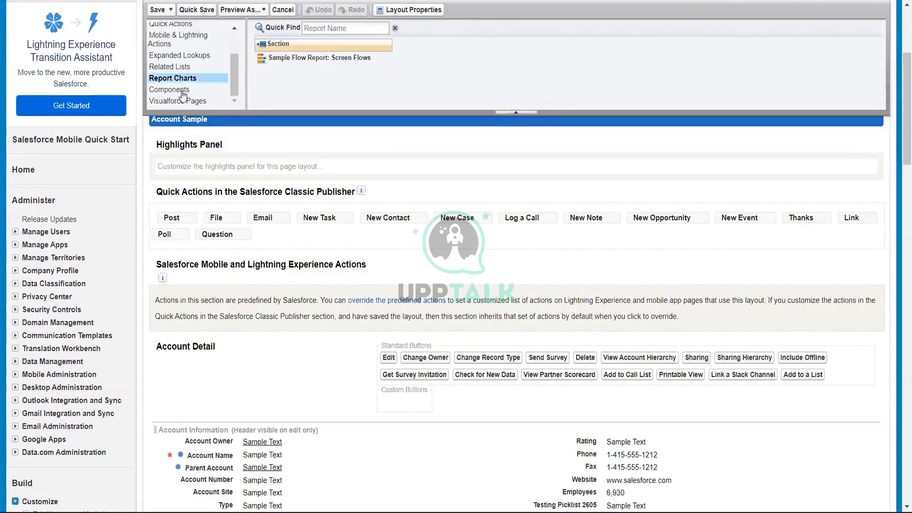
pyautogui.click(181, 90)
pyautogui.scroll(-15, 183, 94)
pyautogui.scroll(-1, 183, 94)
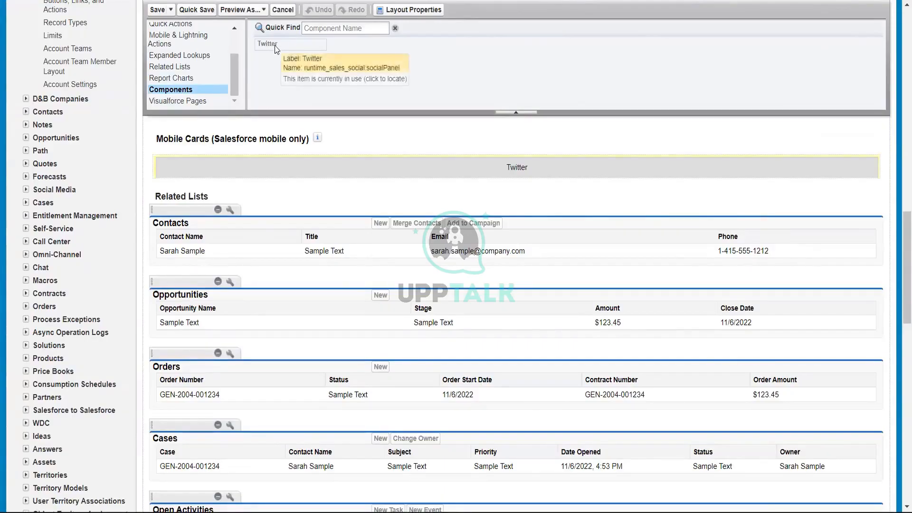
# Step: Show the available Visualforce pages for the Account Layout and look over the layout's sections and related lists
pyautogui.click(194, 102)
pyautogui.scroll(15, 194, 104)
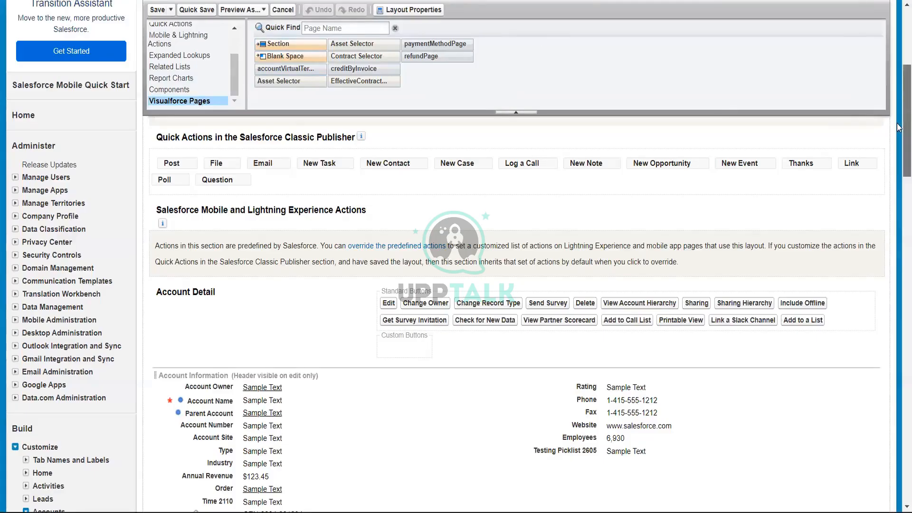
pyautogui.moveTo(899, 128); pyautogui.dragTo(899, 132)
pyautogui.moveTo(899, 192); pyautogui.dragTo(899, 371)
pyautogui.scroll(-8, 462, 110)
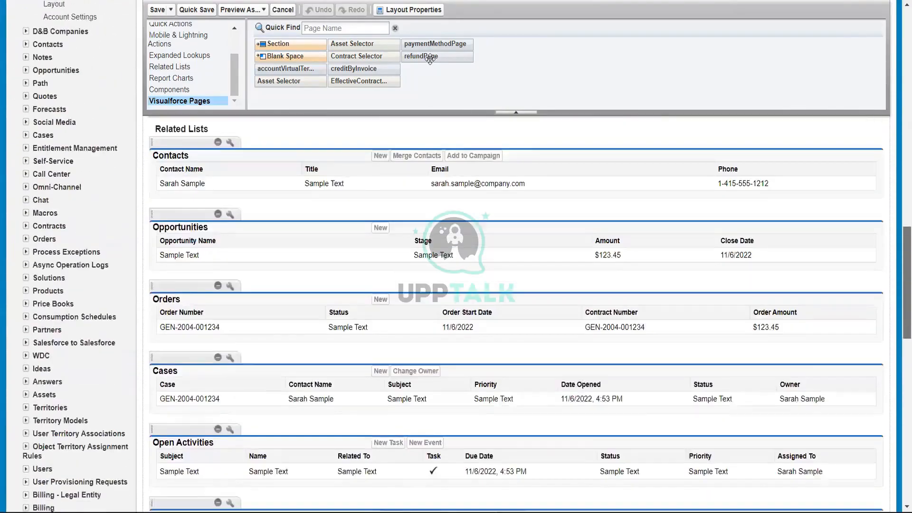
pyautogui.moveTo(441, 44); pyautogui.dragTo(421, 56)
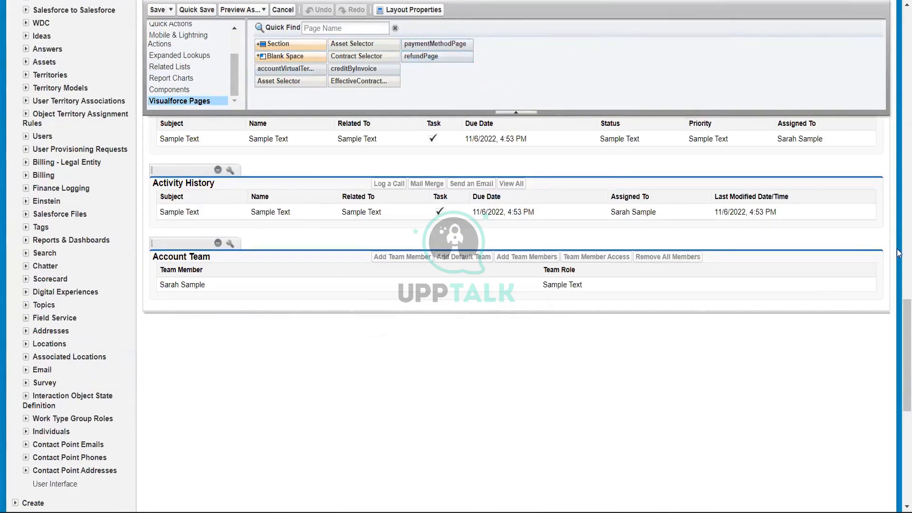
# Step: Add the paymentMethodPage Visualforce page below Test07092022 in the Description Information section and save the layout
pyautogui.scroll(1, 900, 240)
pyautogui.scroll(10, 900, 240)
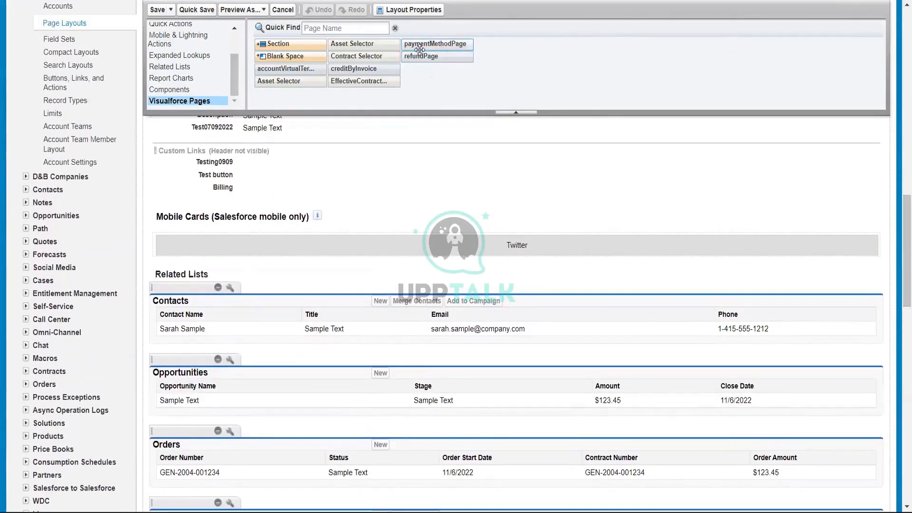
pyautogui.moveTo(404, 43); pyautogui.dragTo(381, 189)
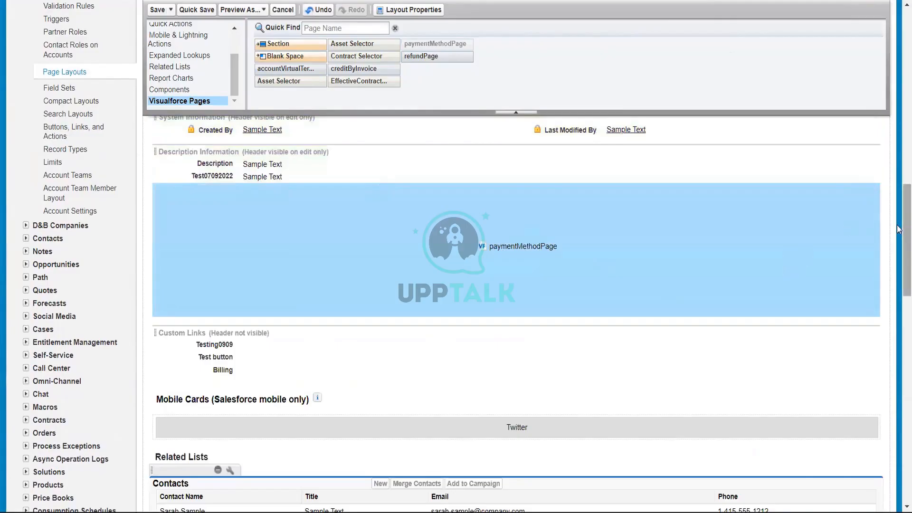
pyautogui.scroll(4, 900, 230)
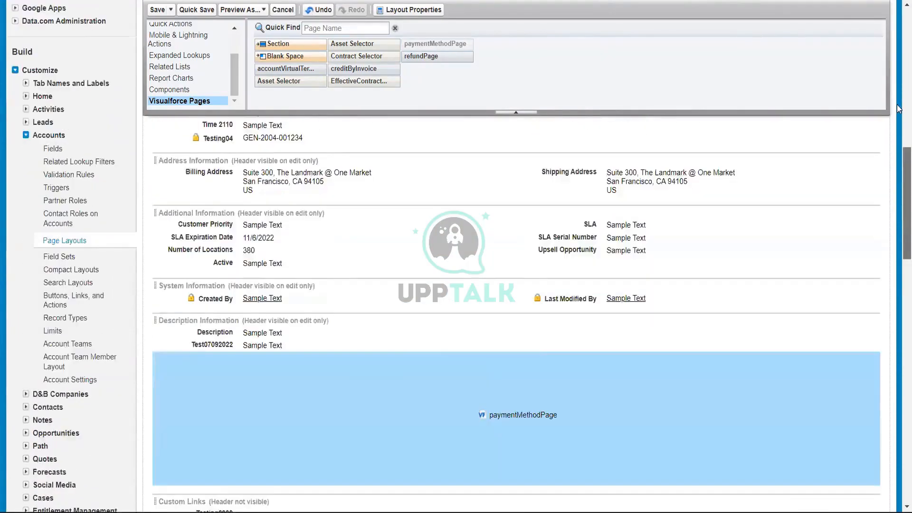
pyautogui.scroll(15, 900, 109)
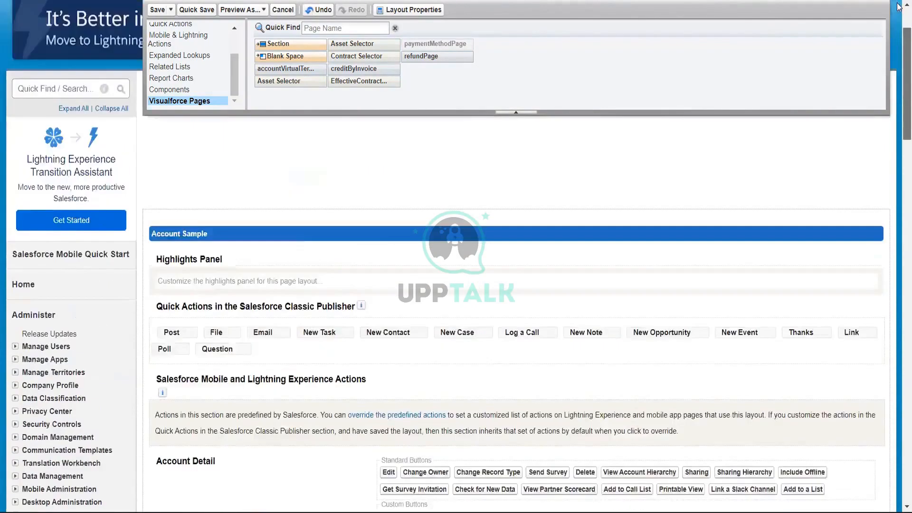
pyautogui.scroll(1, 900, 6)
pyautogui.scroll(-8, 345, 140)
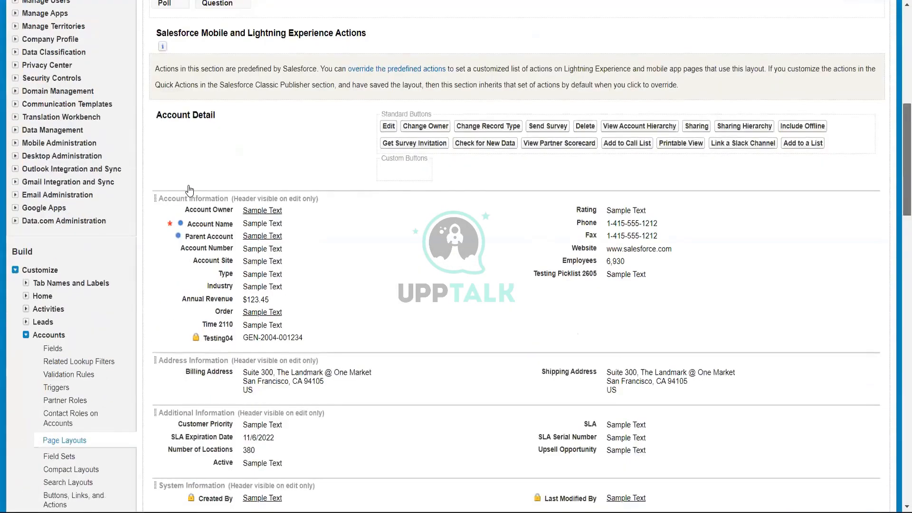
pyautogui.scroll(10, 200, 188)
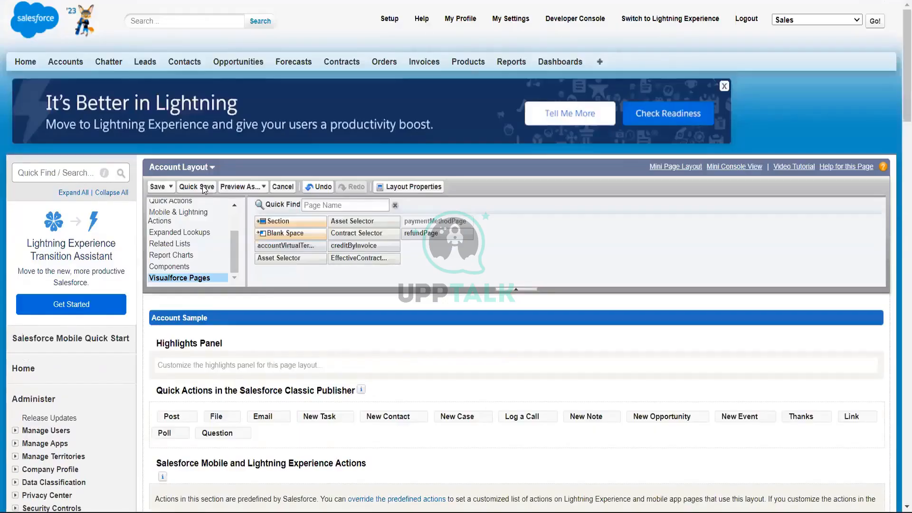
pyautogui.click(203, 187)
# Step: Examine the detail section, custom links and related lists on the American Banking Corp.1 account page
pyautogui.click(62, 1)
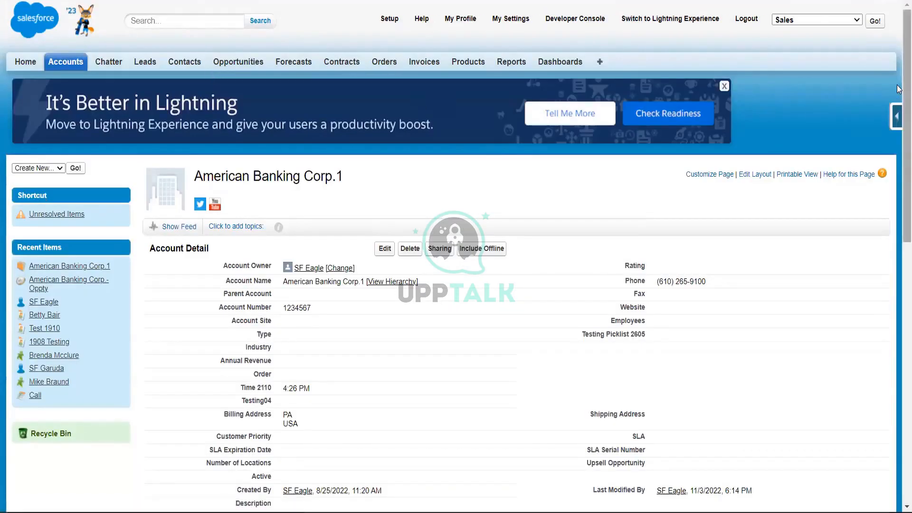
pyautogui.scroll(-10, 899, 137)
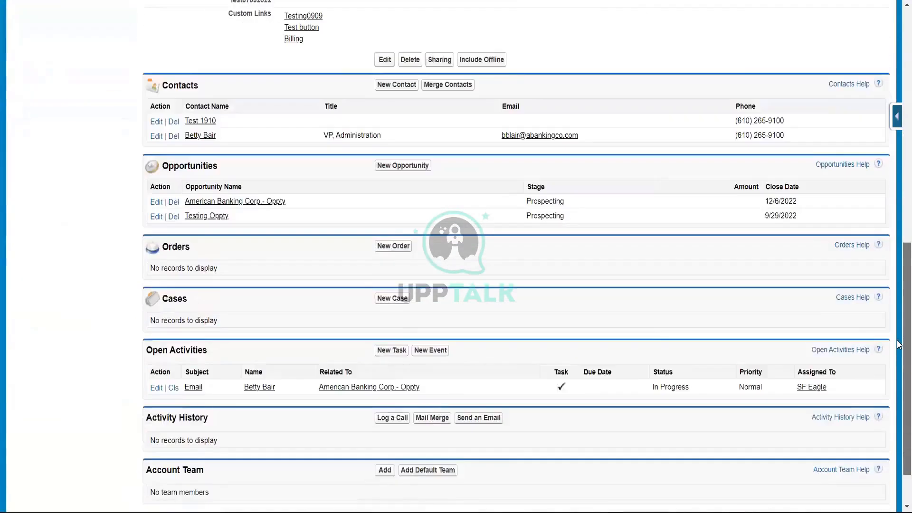
pyautogui.scroll(5, 899, 224)
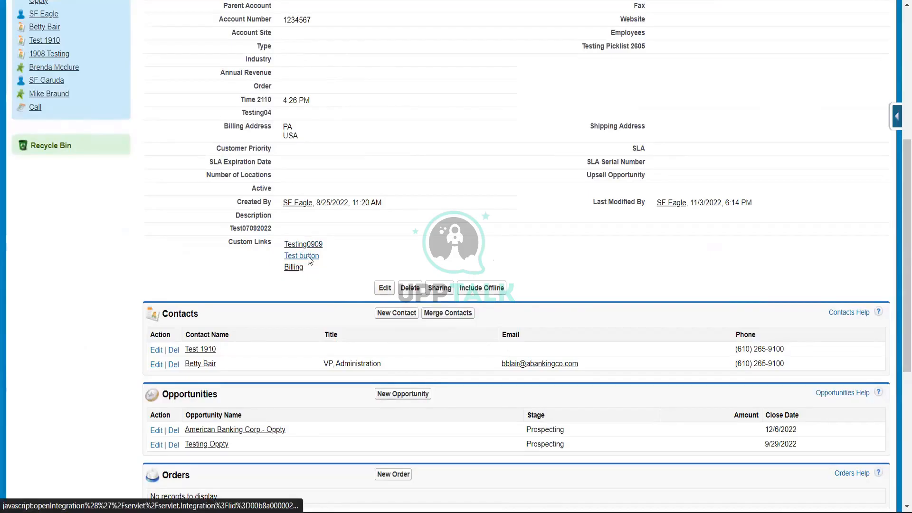
pyautogui.click(308, 255)
pyautogui.click(304, 246)
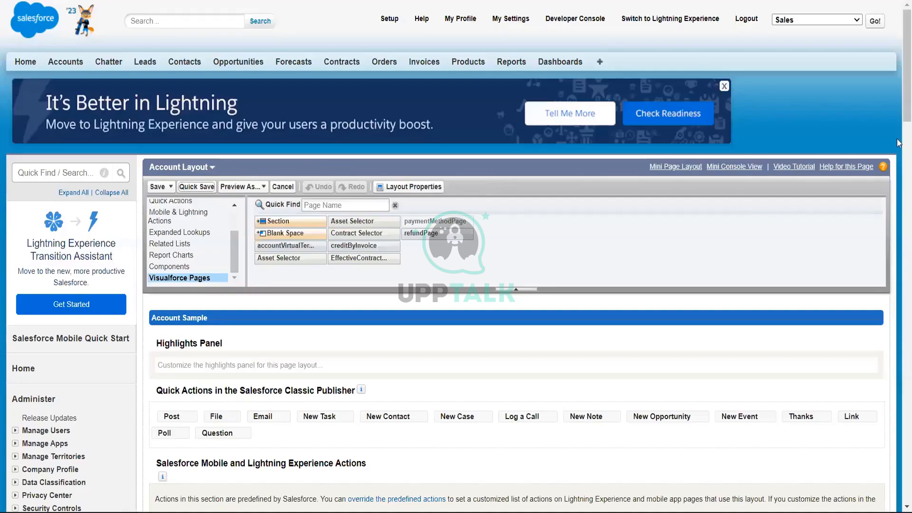
# Step: Move paymentMethodPage above the Description field, and from there into Additional Information below SLA Serial Number
pyautogui.scroll(-5, 900, 162)
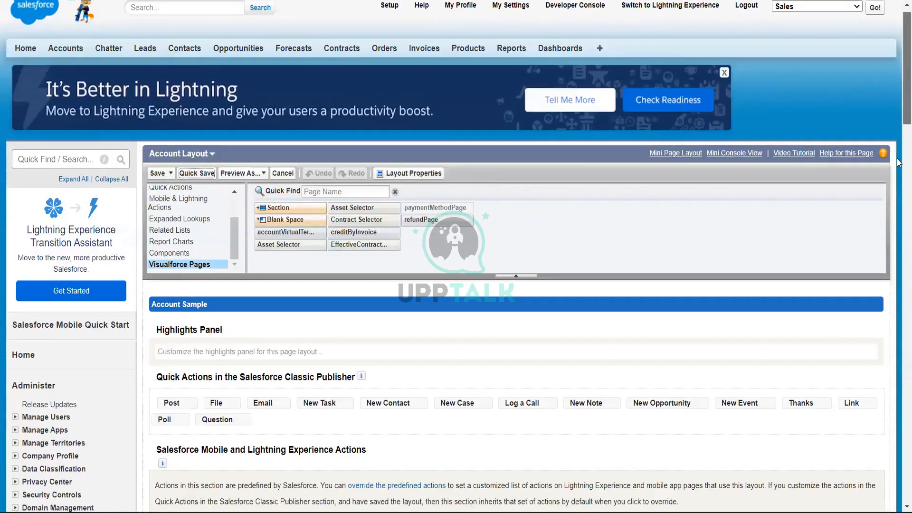
pyautogui.scroll(-12, 900, 263)
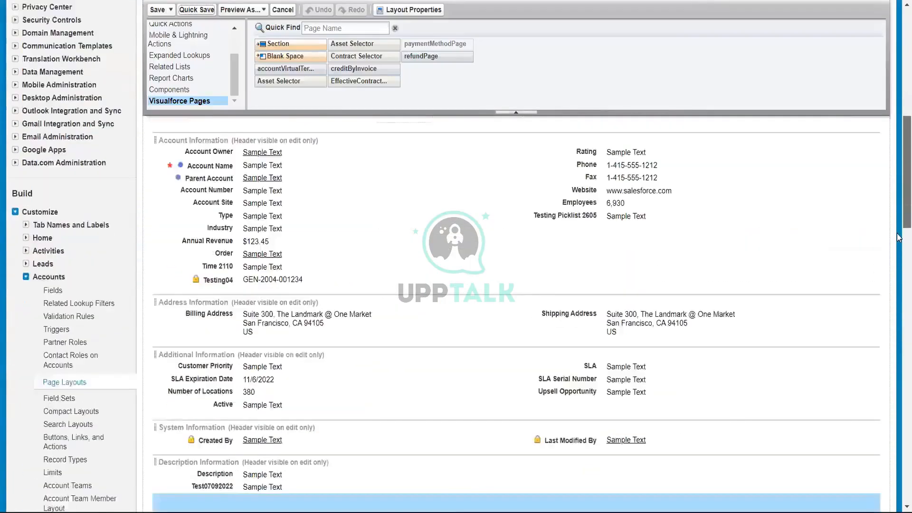
pyautogui.scroll(12, 900, 213)
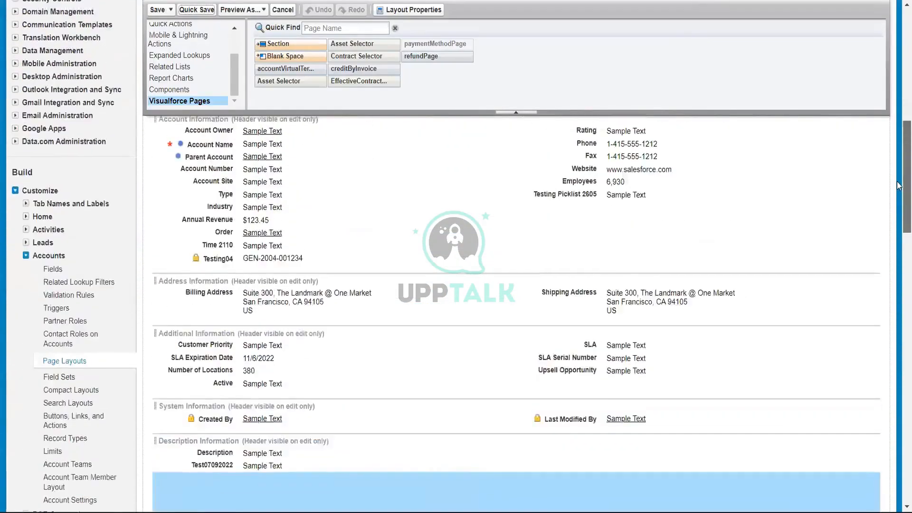
pyautogui.scroll(-12, 899, 267)
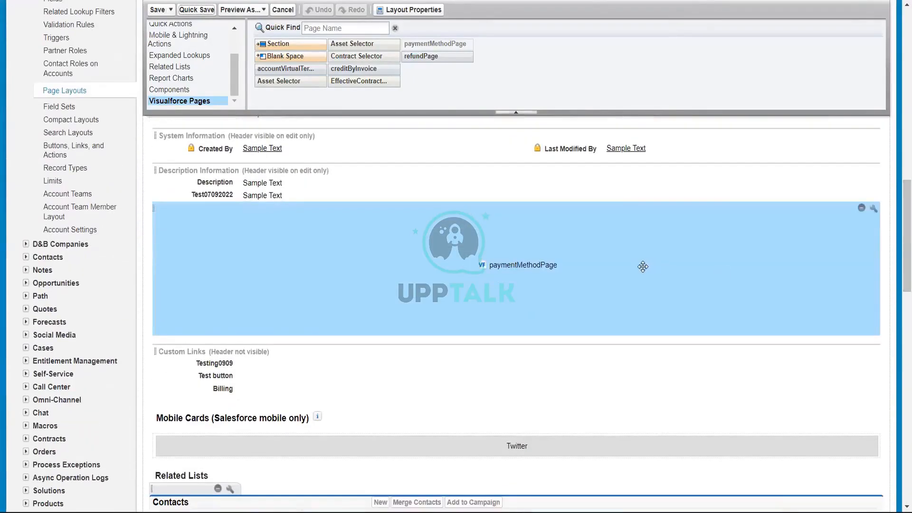
pyautogui.moveTo(644, 265); pyautogui.dragTo(641, 173)
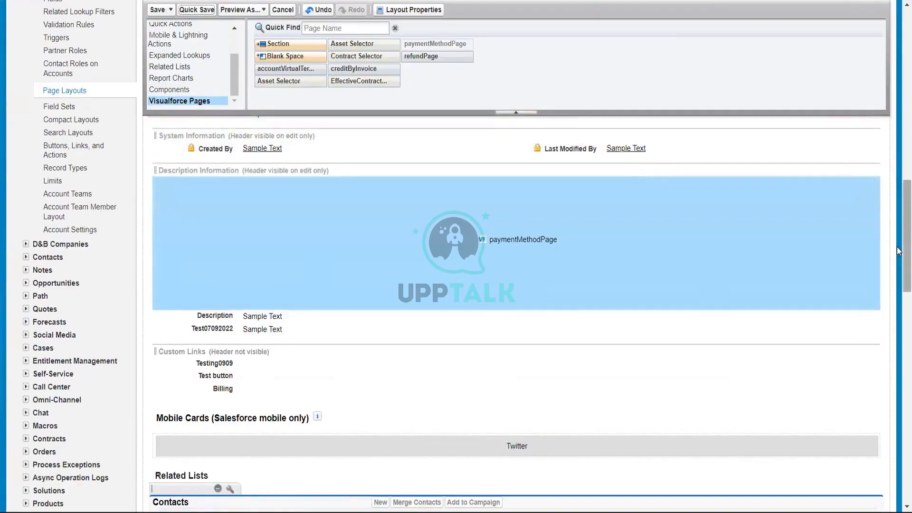
pyautogui.scroll(3, 899, 252)
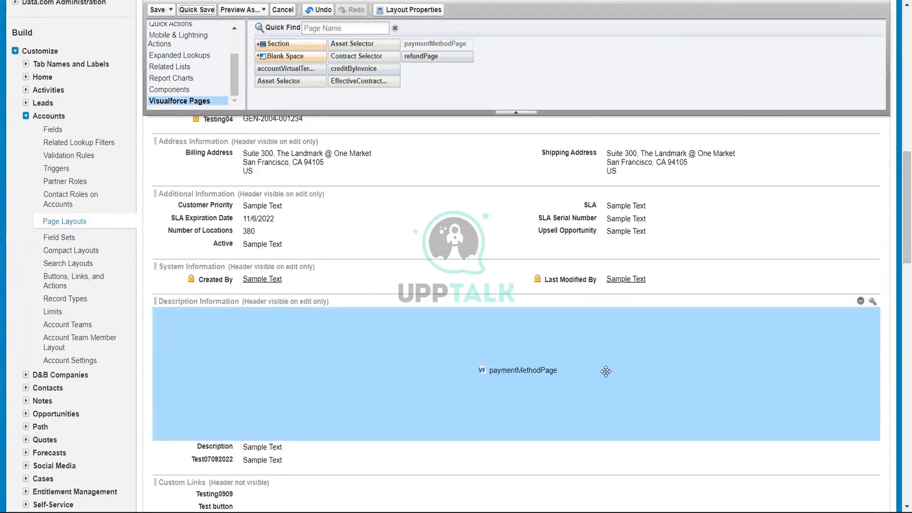
pyautogui.moveTo(612, 333); pyautogui.dragTo(617, 225)
# Step: Move paymentMethodPage into the Account Information section below Testing Picklist 2605 and save the layout
pyautogui.scroll(1, 899, 195)
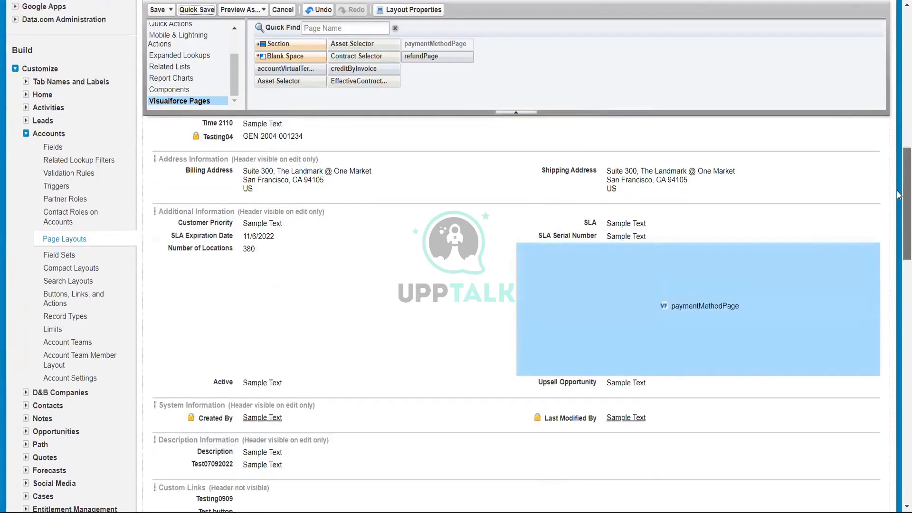
pyautogui.scroll(3, 900, 194)
pyautogui.moveTo(669, 438); pyautogui.dragTo(661, 276)
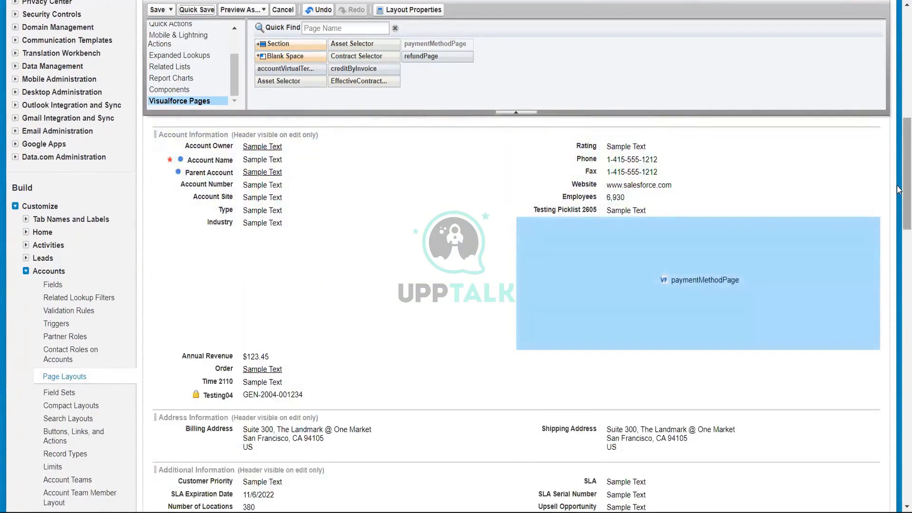
pyautogui.scroll(2, 900, 188)
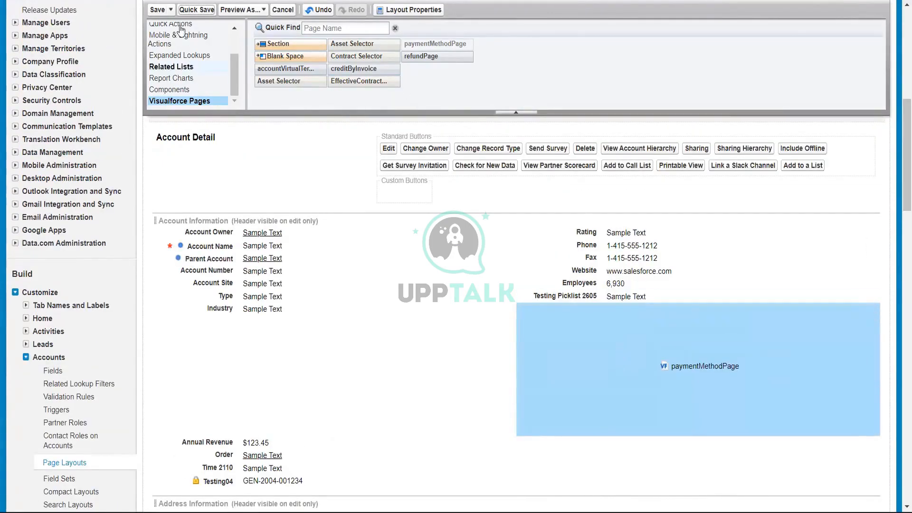
pyautogui.click(187, 9)
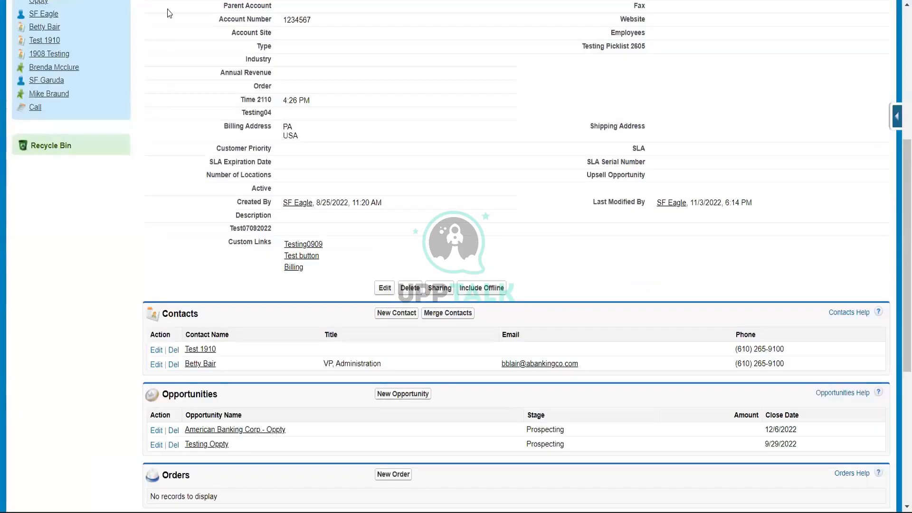
# Step: Open the American Banking Corp.1 account for editing, examine the sections of its edit form, and cancel the edit
pyautogui.click(47, 2)
pyautogui.scroll(3, 900, 187)
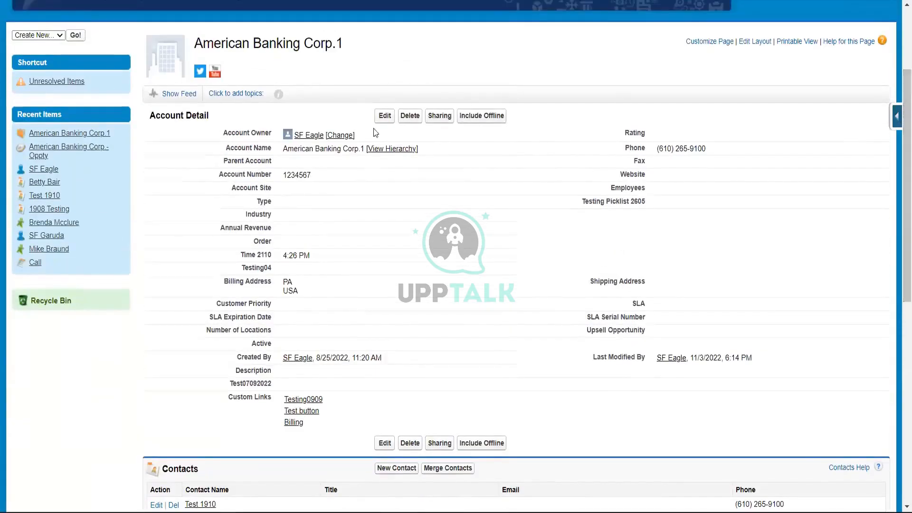
pyautogui.click(384, 116)
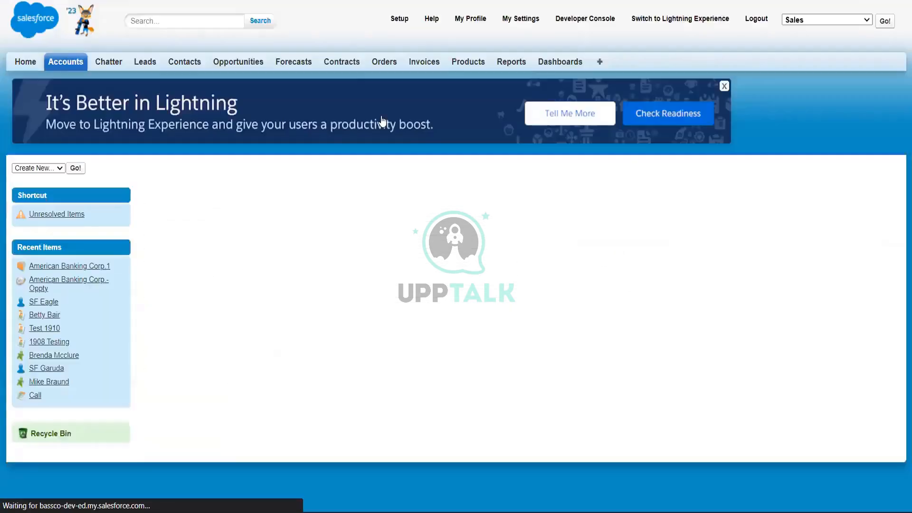
pyautogui.scroll(-5, 899, 298)
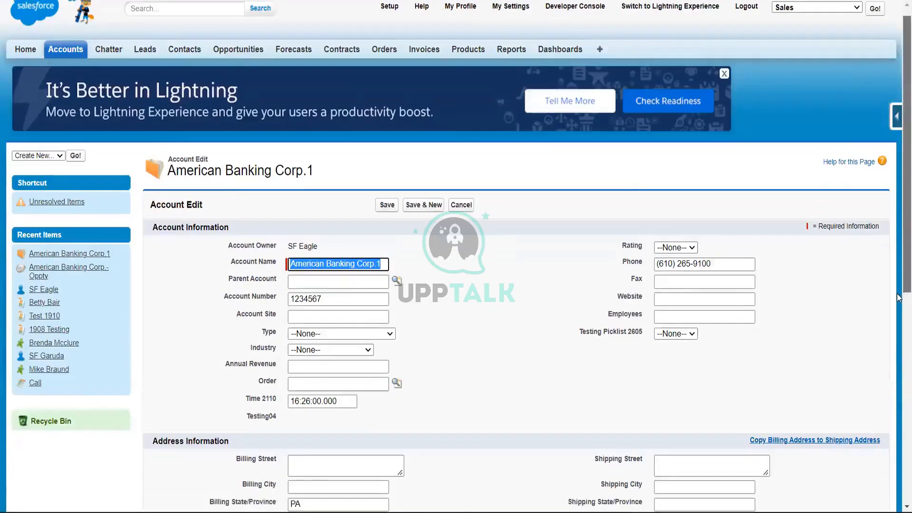
pyautogui.scroll(-3, 899, 298)
pyautogui.scroll(4, 879, 313)
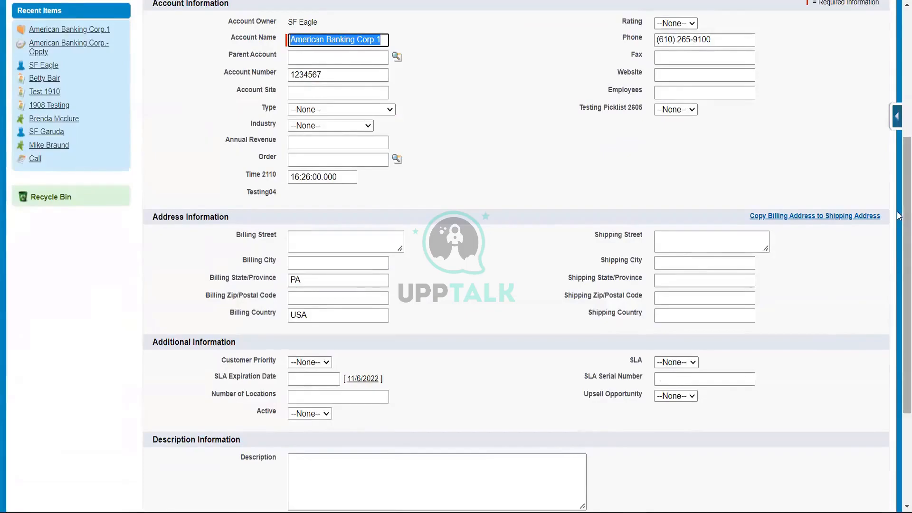
pyautogui.moveTo(899, 214); pyautogui.dragTo(900, 135)
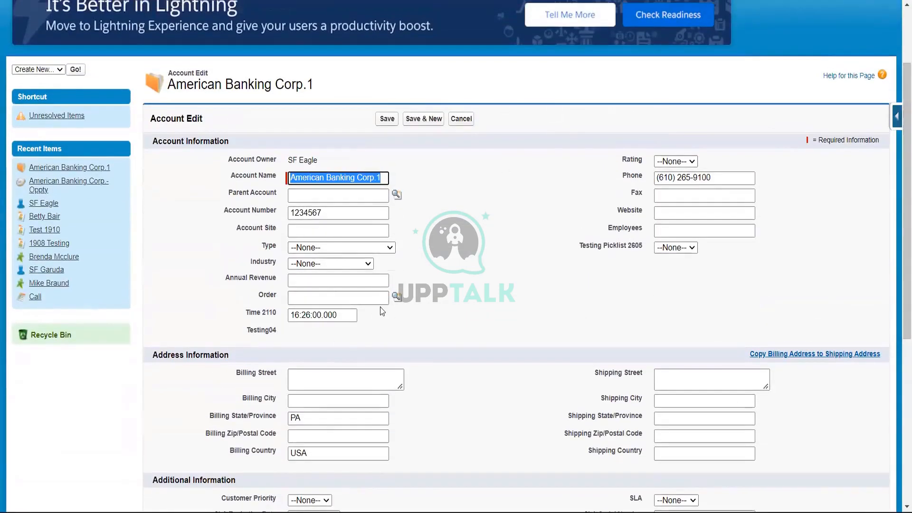
pyautogui.click(463, 123)
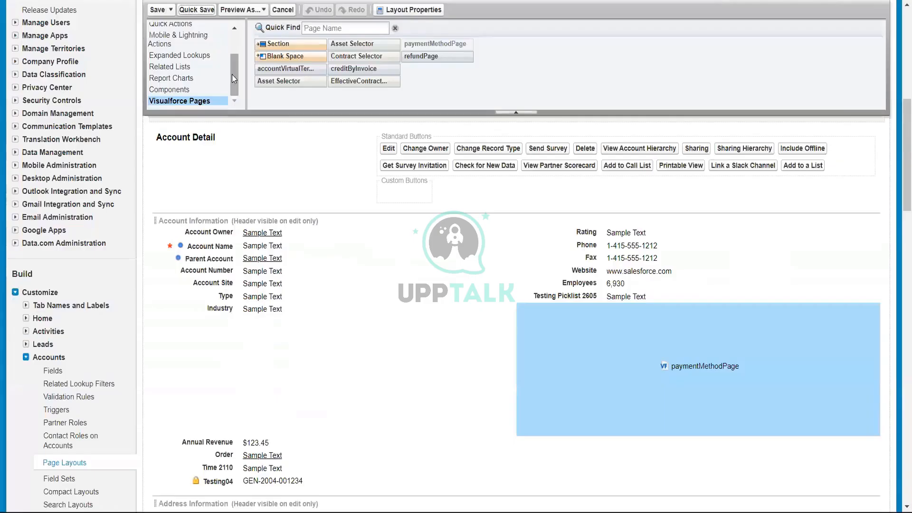
# Step: Return to the Account Layout and bring its Fields, Buttons and Custom Links element categories into view
pyautogui.moveTo(231, 74); pyautogui.dragTo(233, 40)
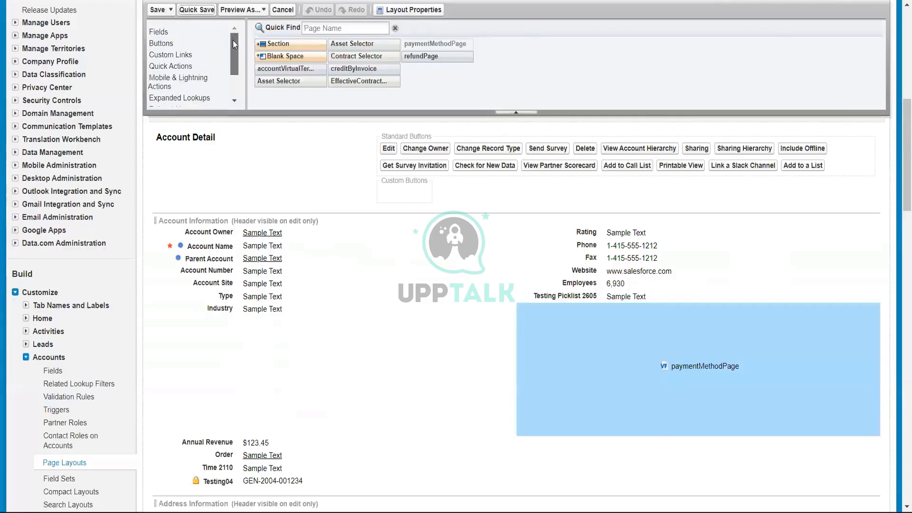
# Step: Examine the Fields, Buttons and Custom Links elements available for the Account page layout, plus its Custom Links section
pyautogui.click(171, 31)
pyautogui.scroll(3, 298, 62)
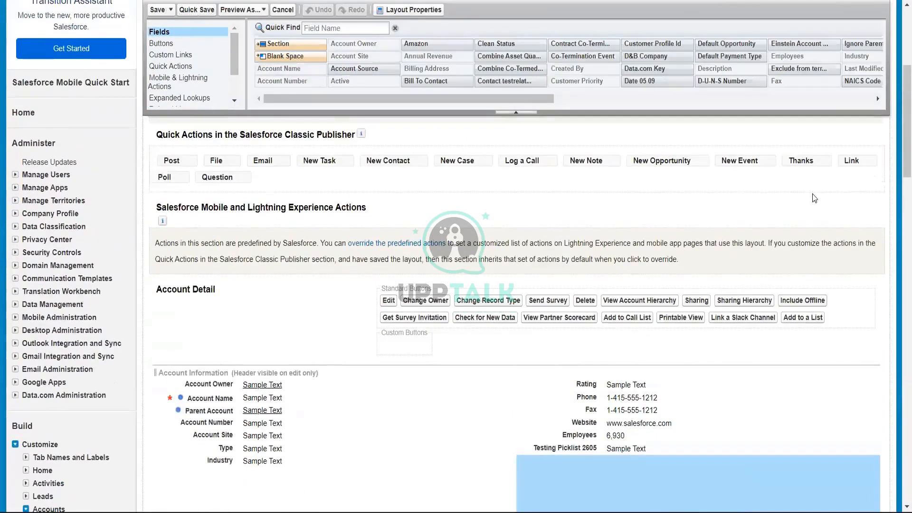
pyautogui.moveTo(906, 111); pyautogui.dragTo(898, 47)
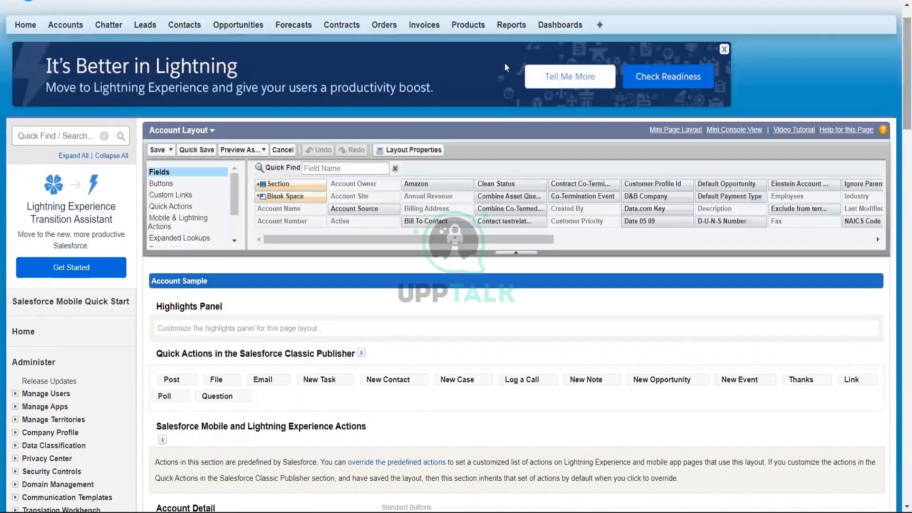
pyautogui.click(171, 187)
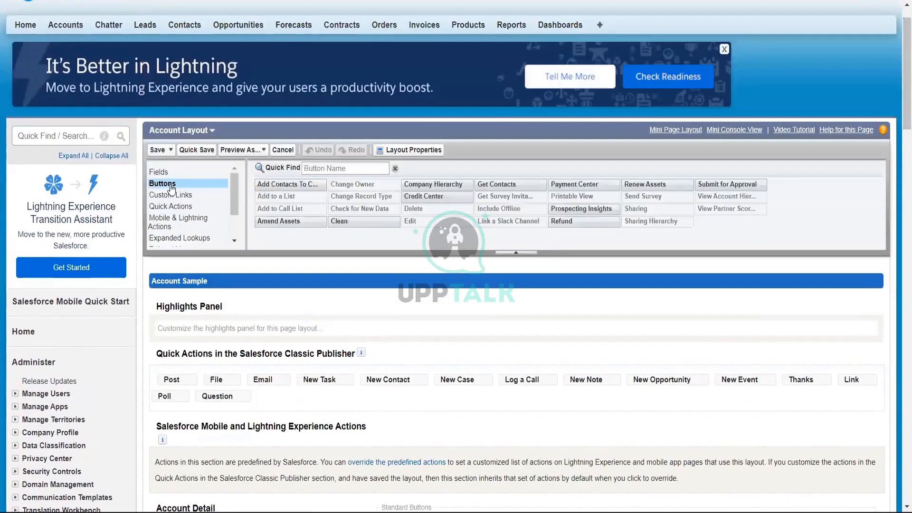
pyautogui.click(171, 194)
pyautogui.scroll(-3, 169, 193)
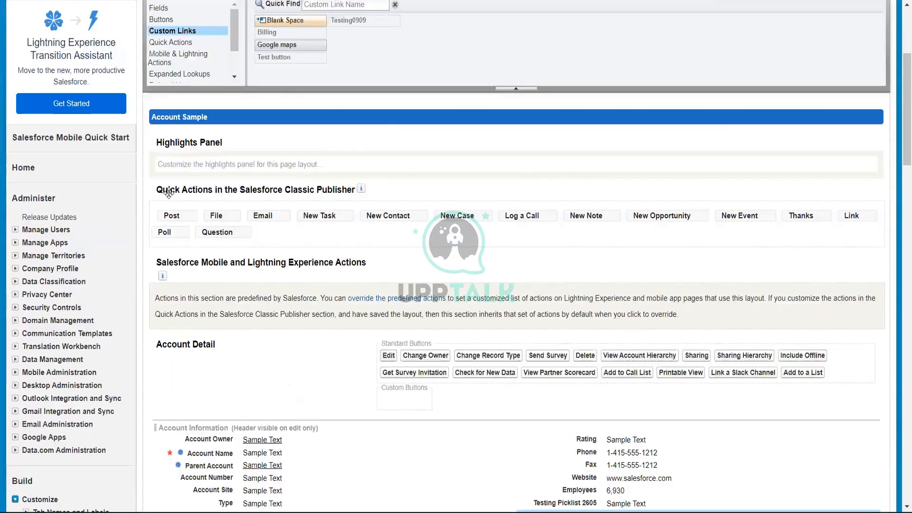
pyautogui.scroll(-8, 168, 192)
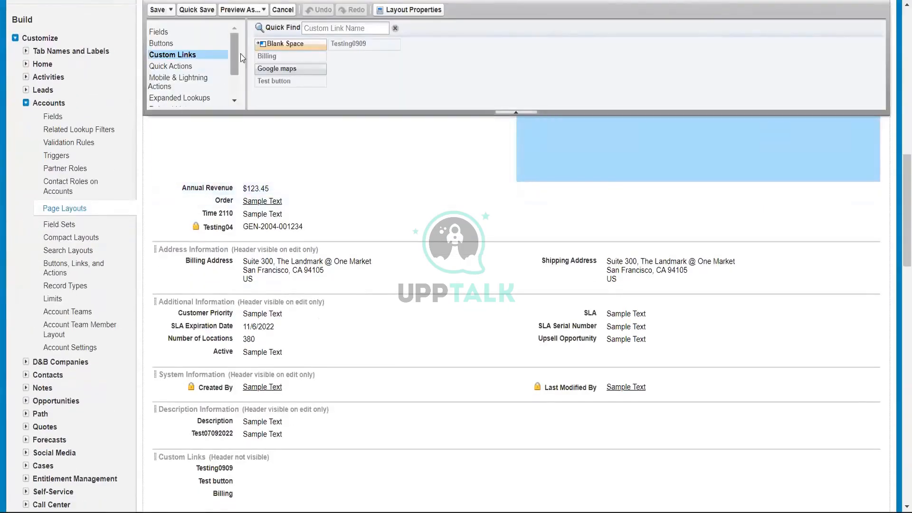
pyautogui.click(274, 73)
pyautogui.moveTo(899, 205); pyautogui.dragTo(900, 113)
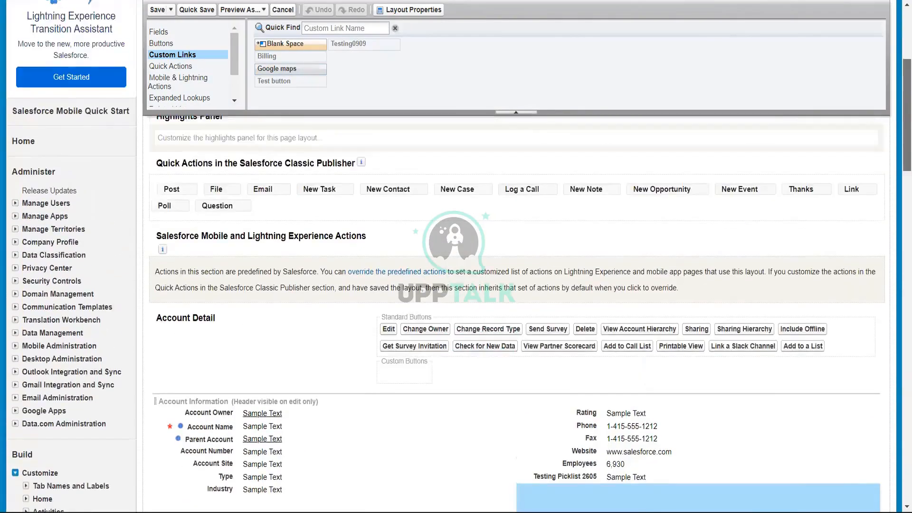
pyautogui.scroll(5, 486, 100)
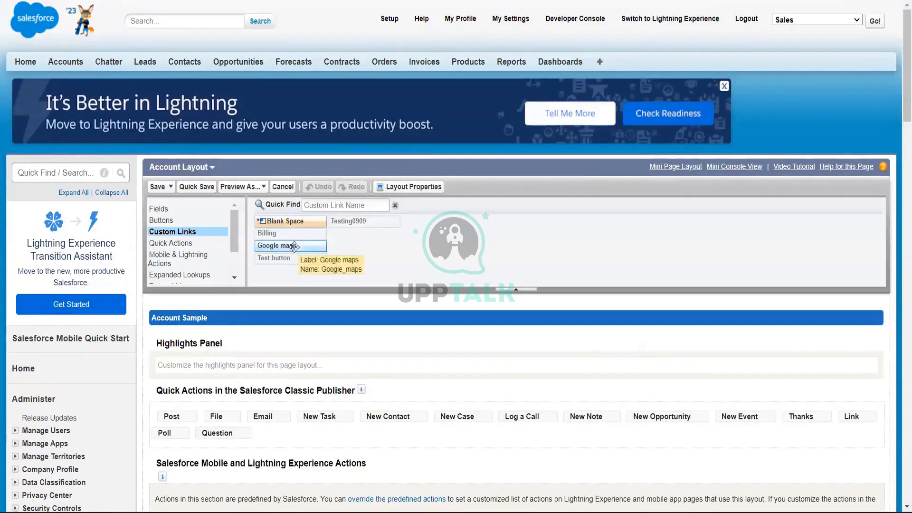
# Step: Go from the American Banking Corp.1 record to the Account Fields setup page and examine the standard and custom fields
pyautogui.hotkey('ctrl', 'Tab')
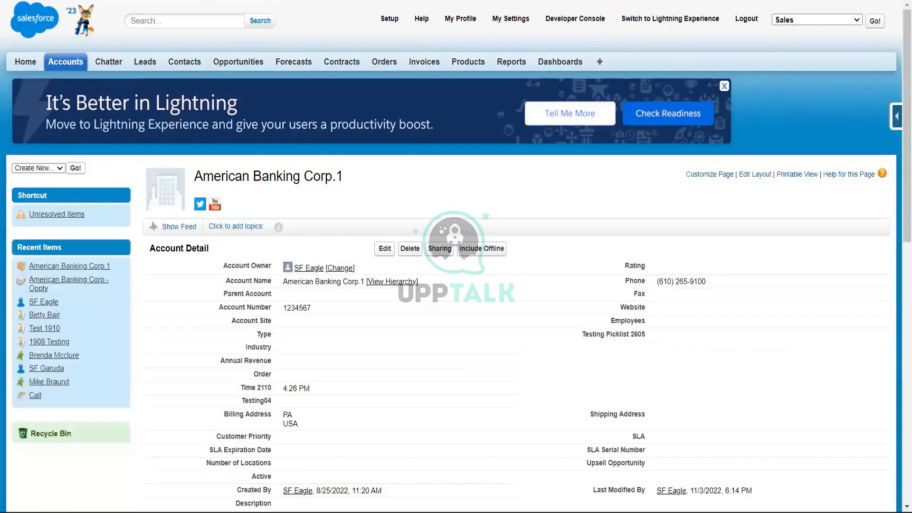
pyautogui.hotkey('ctrl', 'Tab')
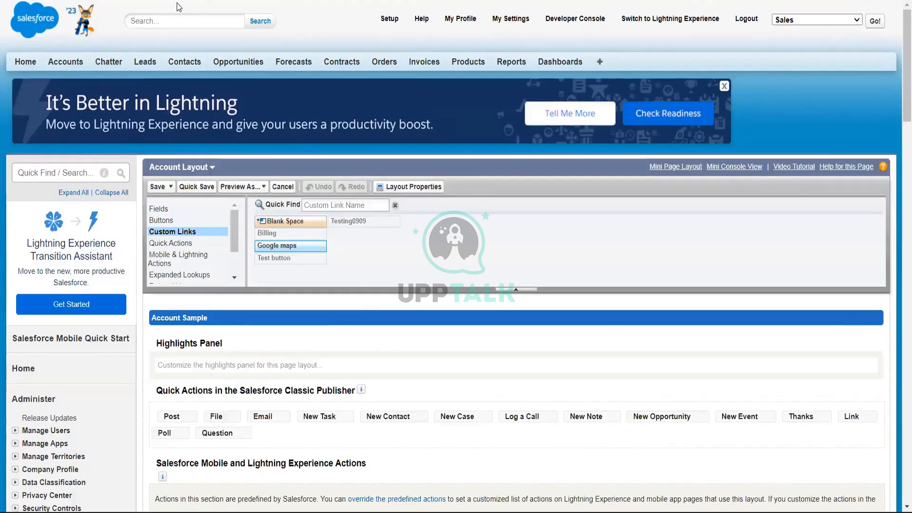
pyautogui.hotkey('ctrl', 'Tab')
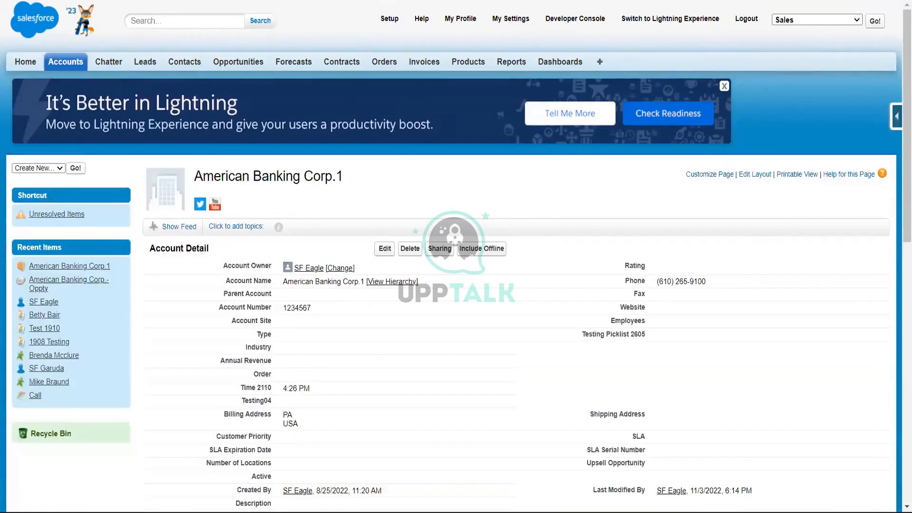
pyautogui.click(896, 121)
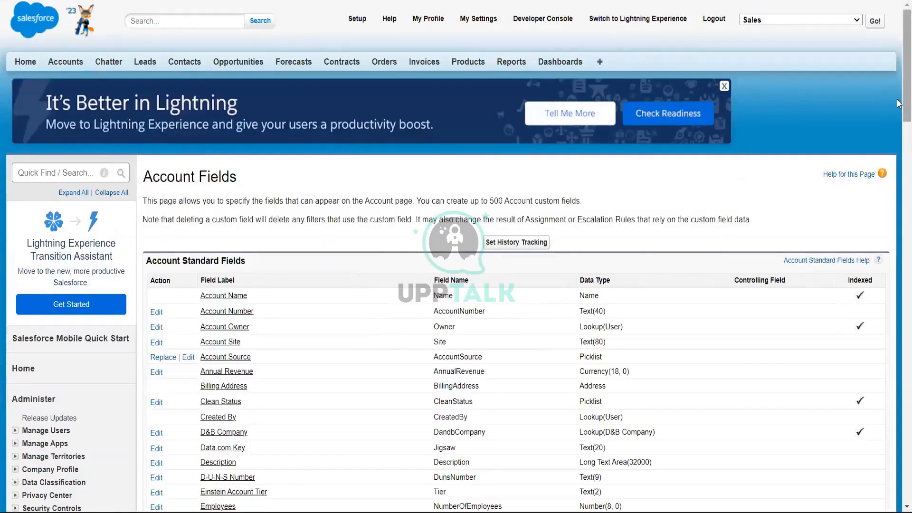
pyautogui.scroll(-1, 898, 277)
pyautogui.scroll(-7, 898, 277)
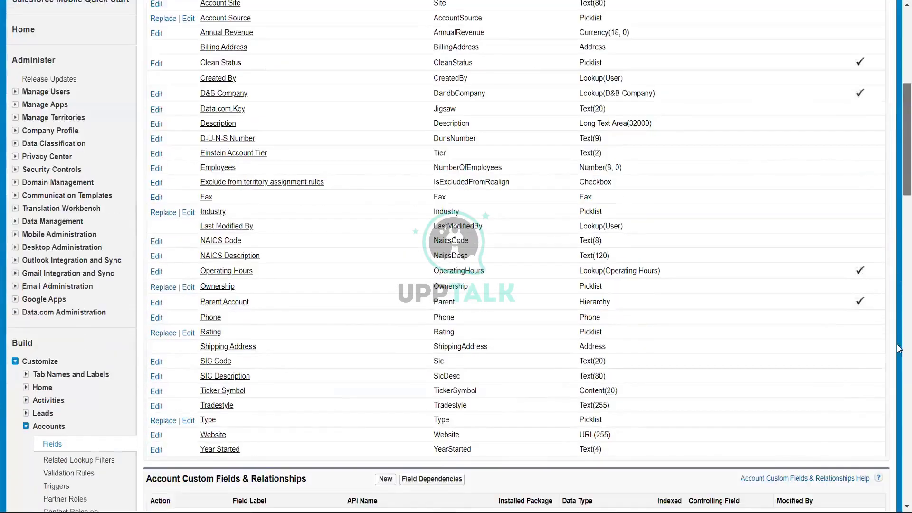
pyautogui.scroll(-3, 898, 358)
pyautogui.scroll(-14, 897, 339)
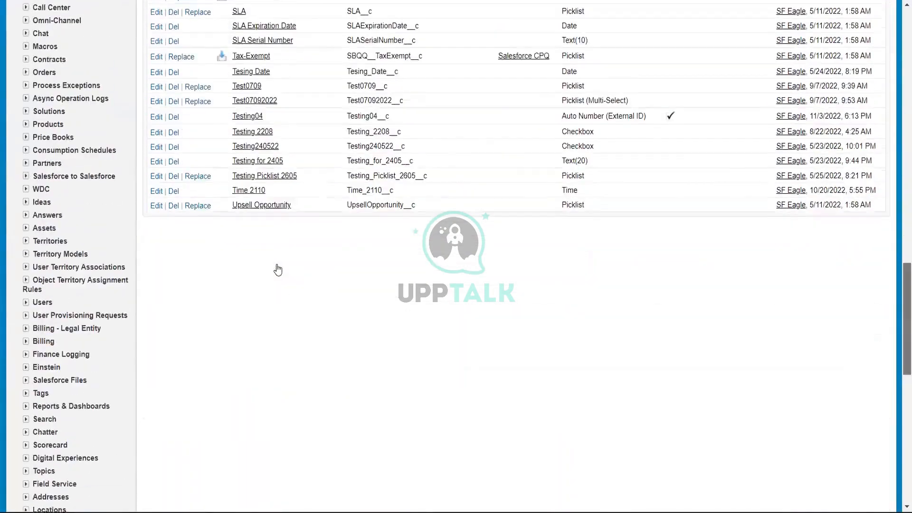
pyautogui.scroll(1, 275, 265)
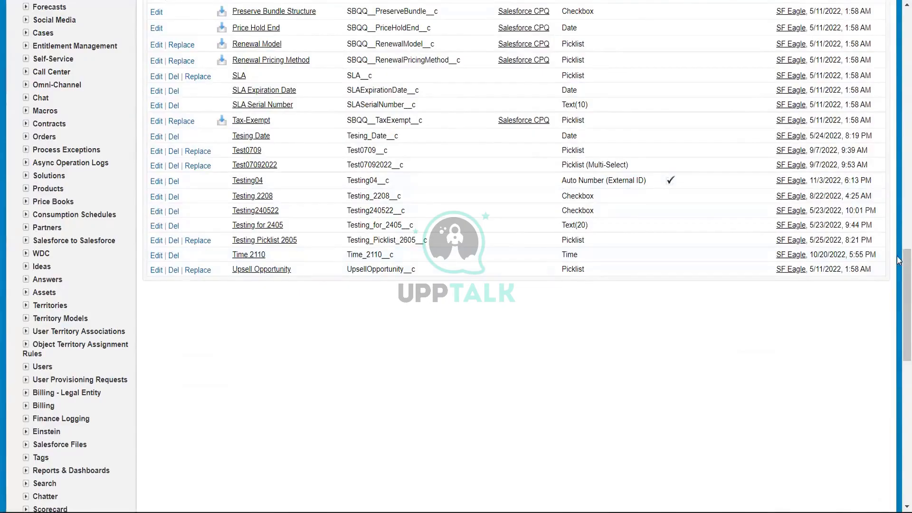
pyautogui.moveTo(900, 279); pyautogui.dragTo(900, 194)
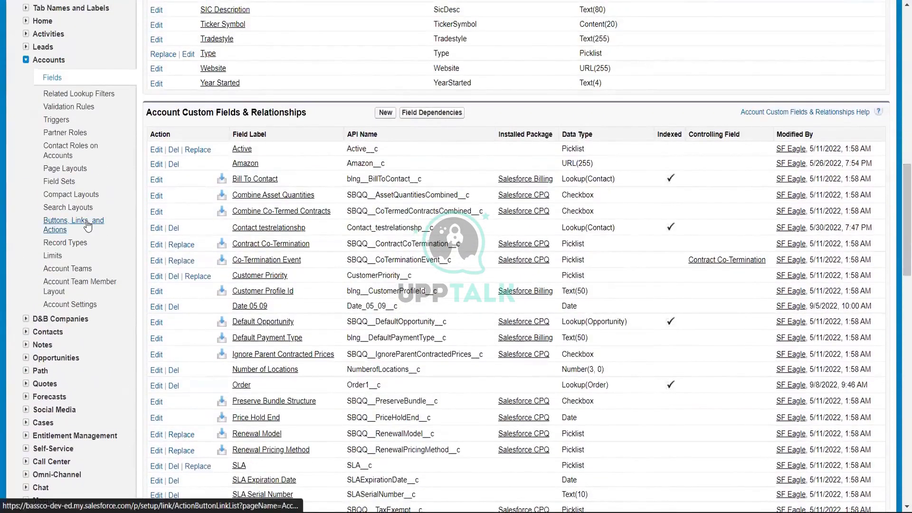
# Step: Open the Testing0909 custom link for editing from the Account object's Buttons, Links, and Actions
pyautogui.click(88, 225)
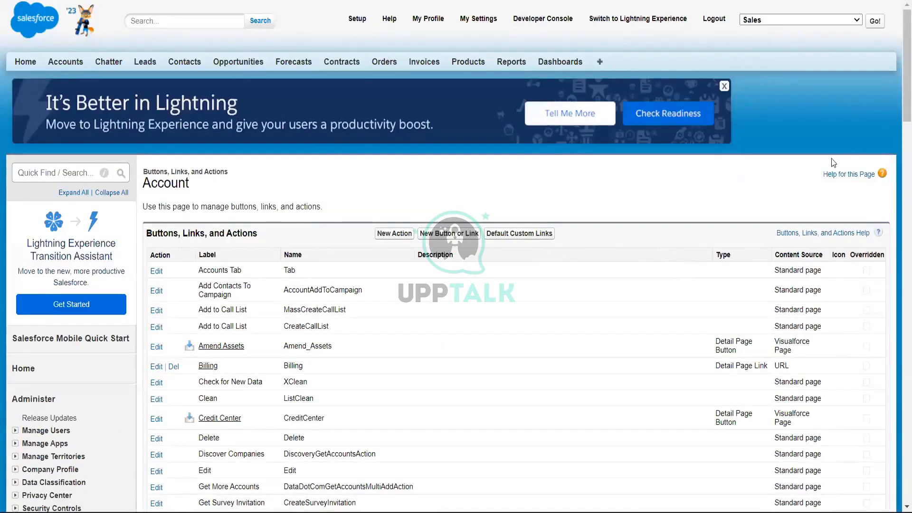
pyautogui.moveTo(903, 110); pyautogui.dragTo(904, 169)
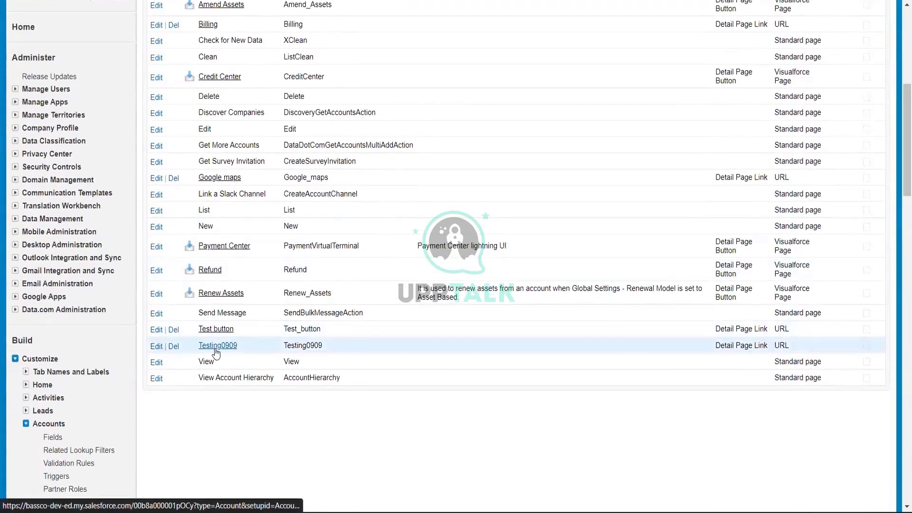
pyautogui.click(217, 346)
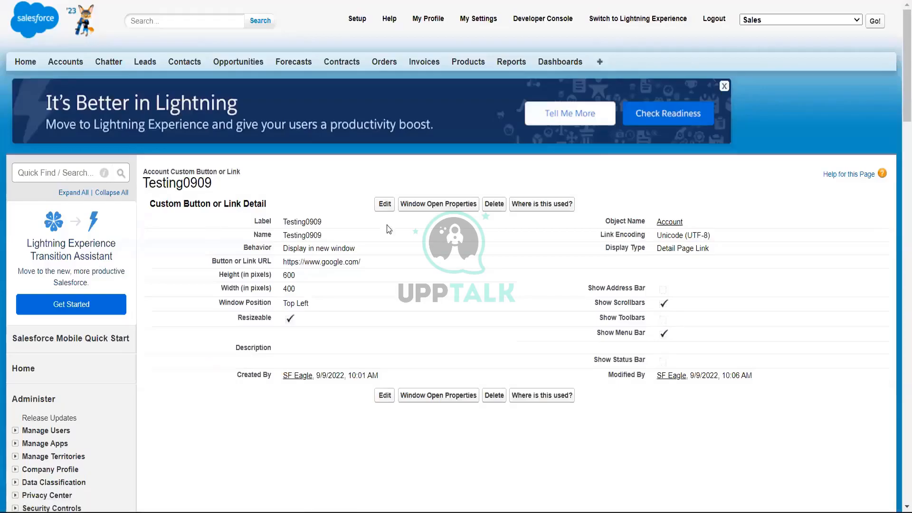
pyautogui.click(385, 204)
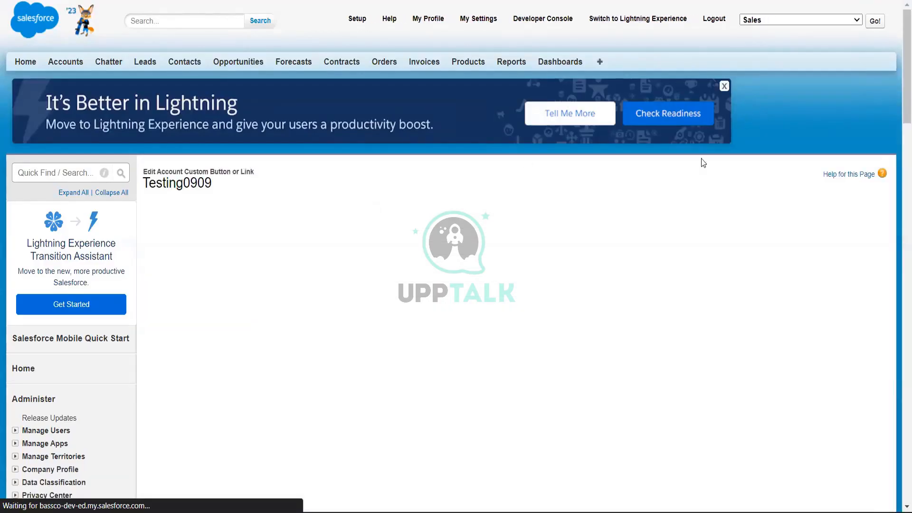
# Step: Examine the Testing0909 link's URL formula and the available Behavior options
pyautogui.scroll(-5, 897, 94)
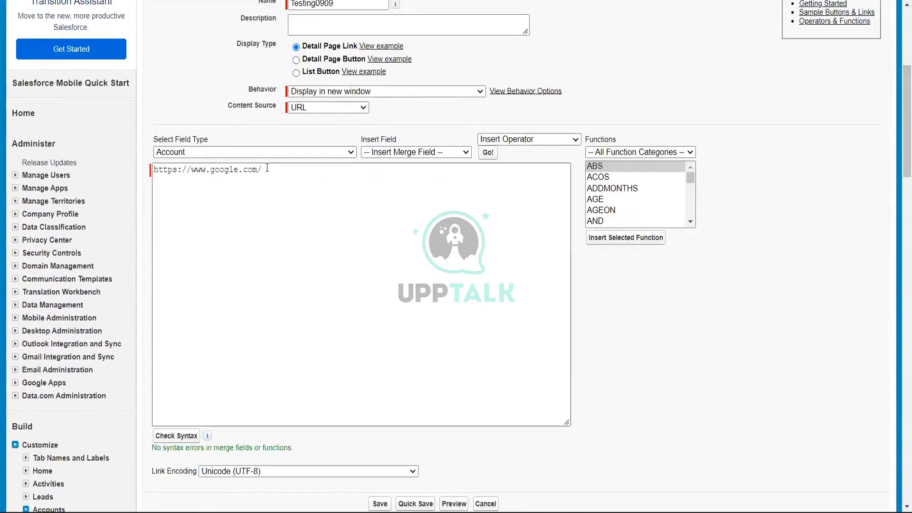
pyautogui.moveTo(263, 172); pyautogui.dragTo(120, 185)
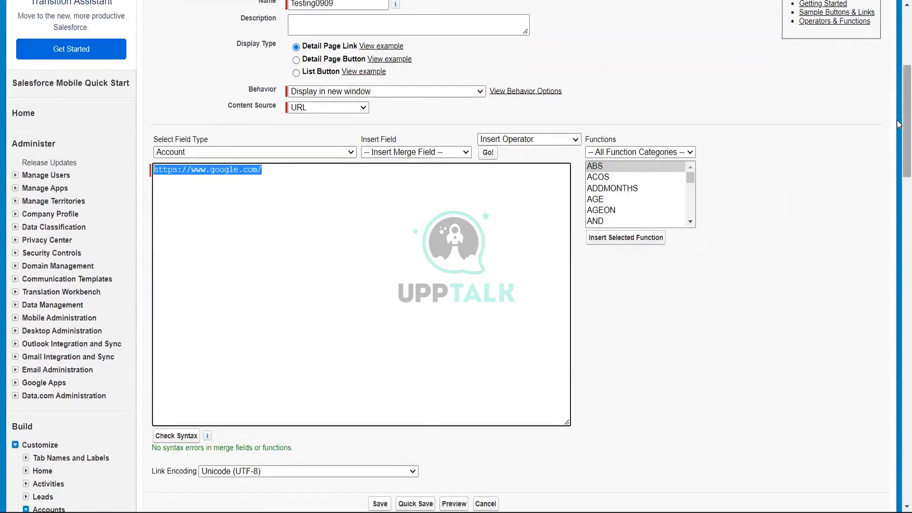
pyautogui.moveTo(898, 117); pyautogui.dragTo(899, 87)
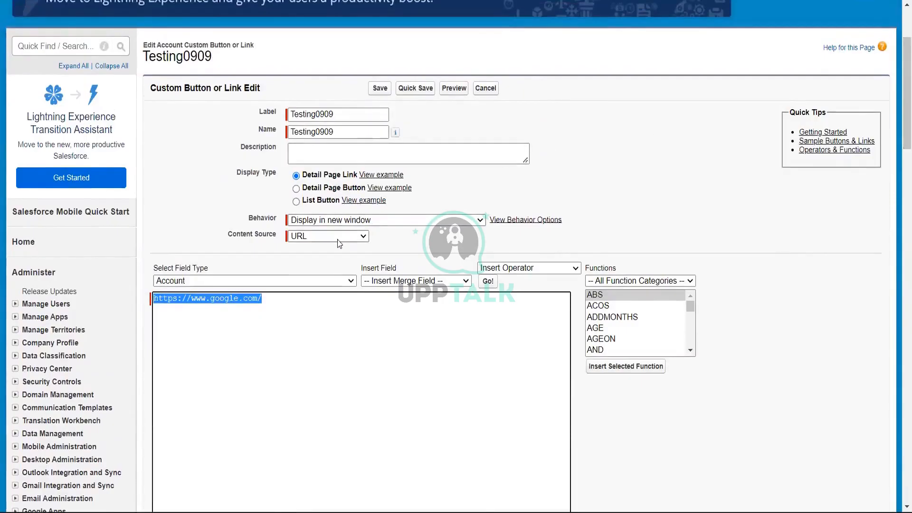
pyautogui.click(373, 221)
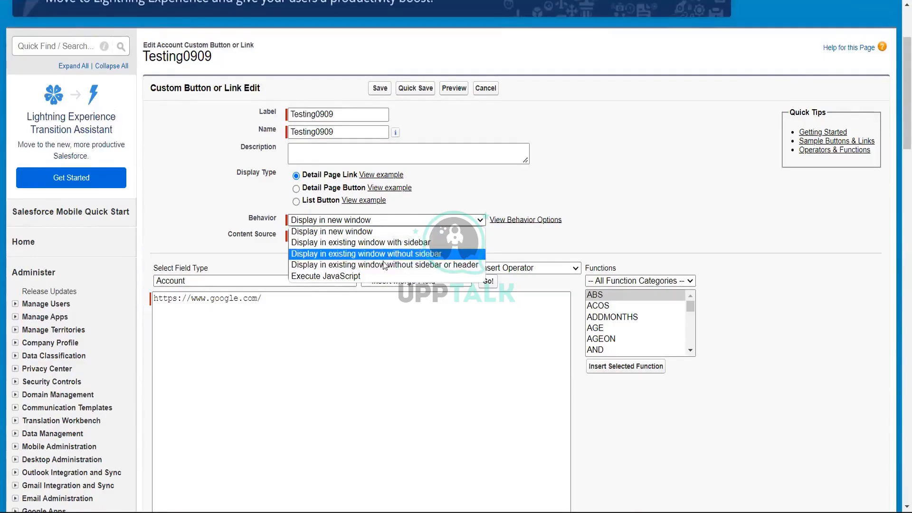
pyautogui.click(563, 248)
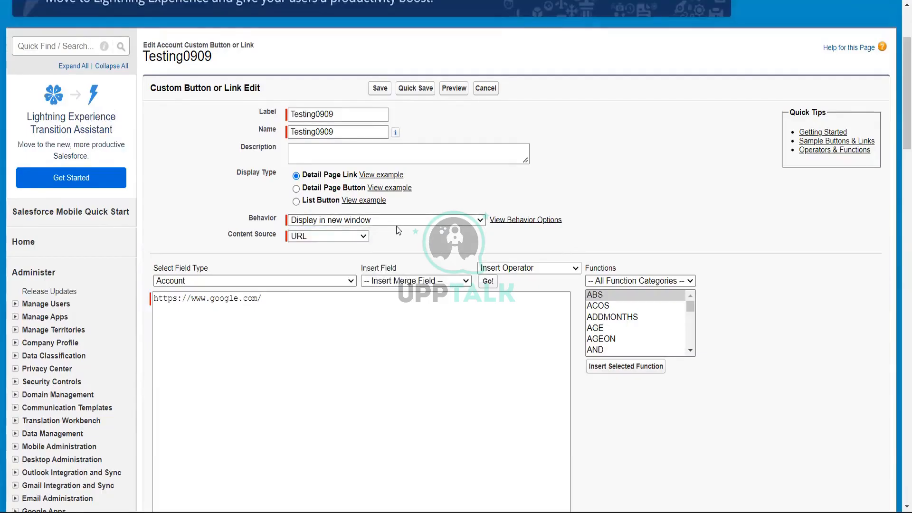
pyautogui.click(397, 225)
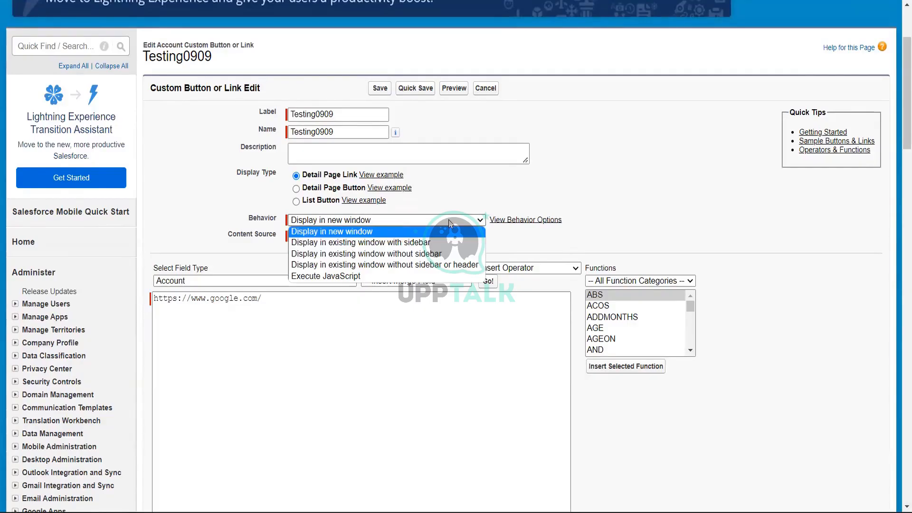
pyautogui.click(314, 192)
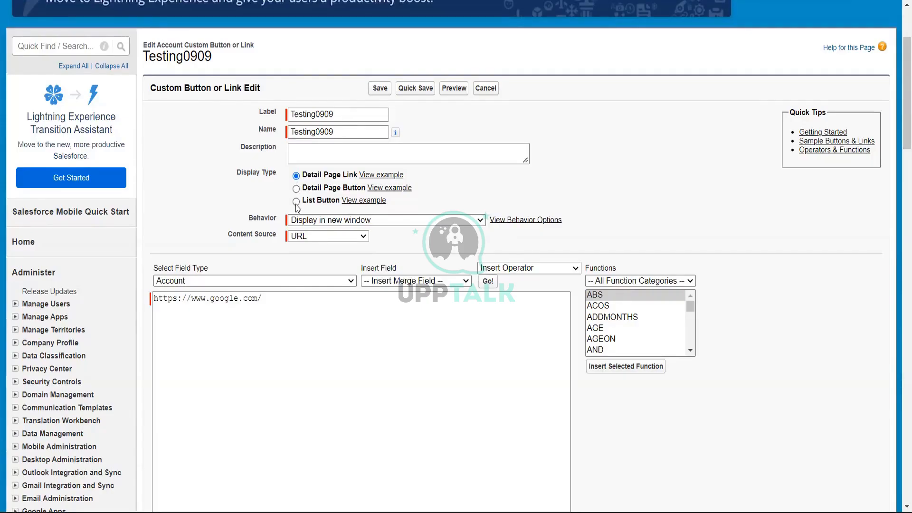
# Step: Try the List Button display type for Testing0909, switch back to Detail Page Link, and review the rest of the form
pyautogui.click(296, 202)
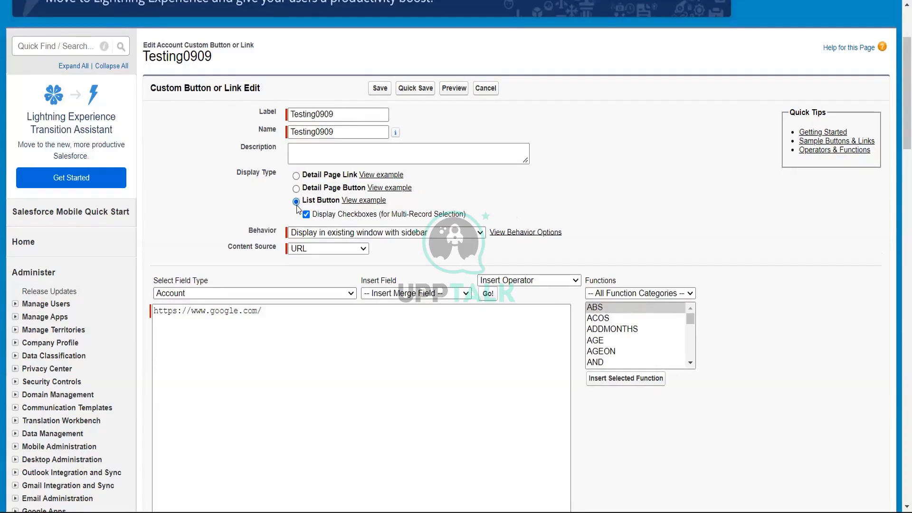
pyautogui.click(296, 176)
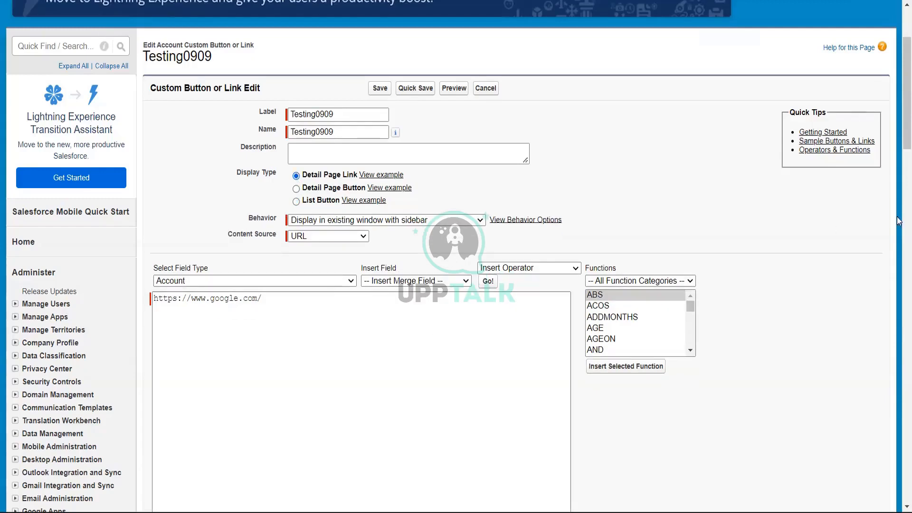
pyautogui.scroll(-5, 899, 94)
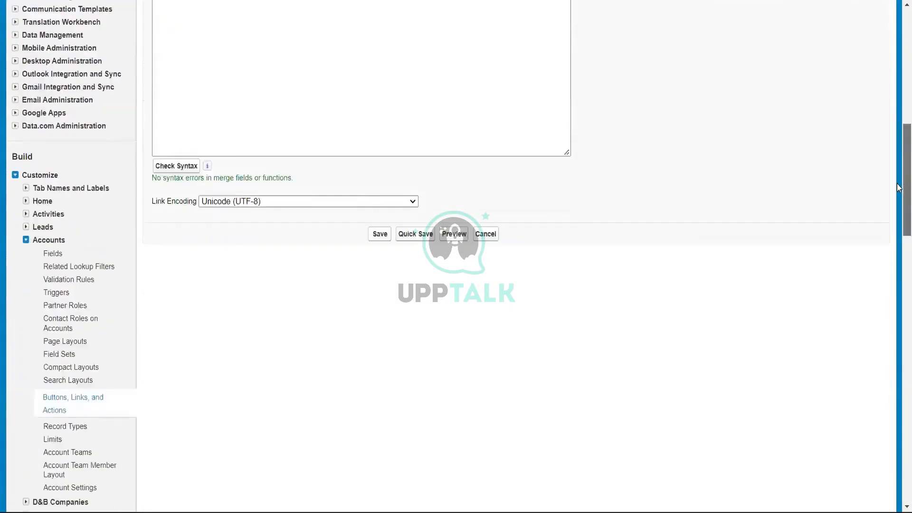
pyautogui.scroll(10, 899, 51)
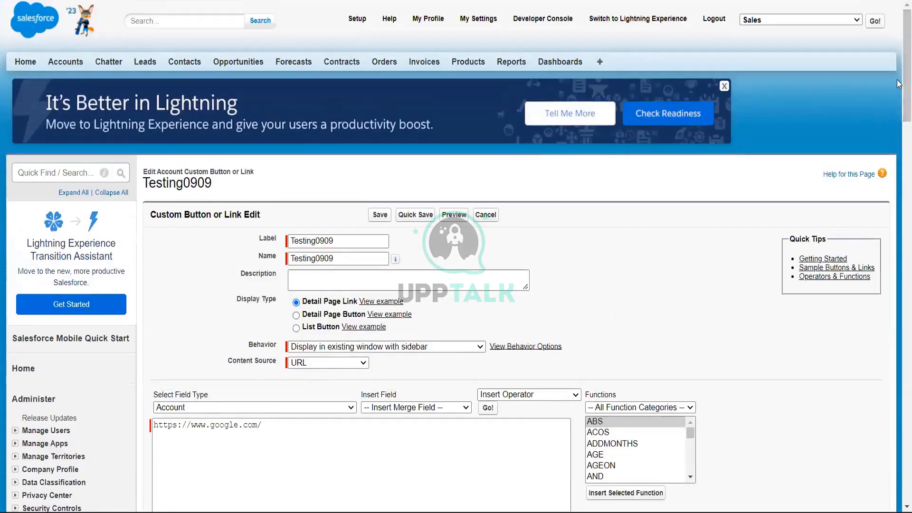
pyautogui.scroll(-4, 899, 135)
pyautogui.scroll(-2, 900, 135)
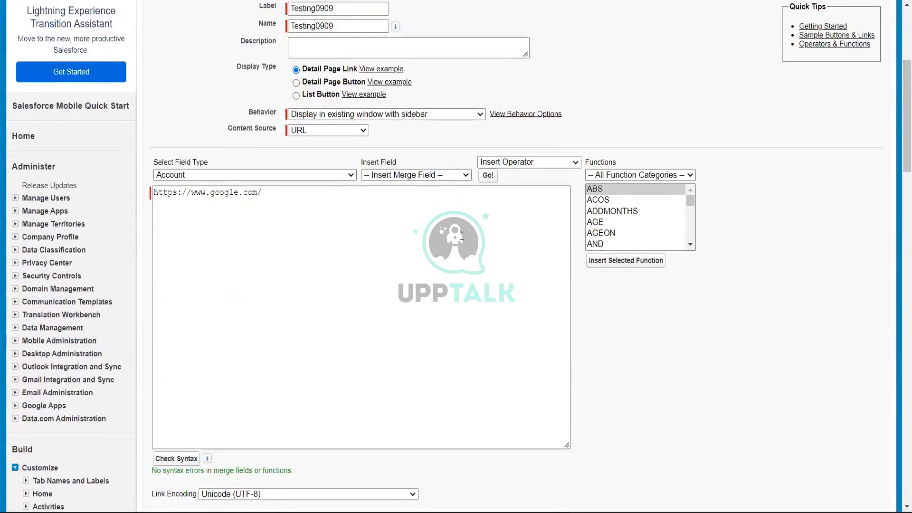
pyautogui.click(237, 194)
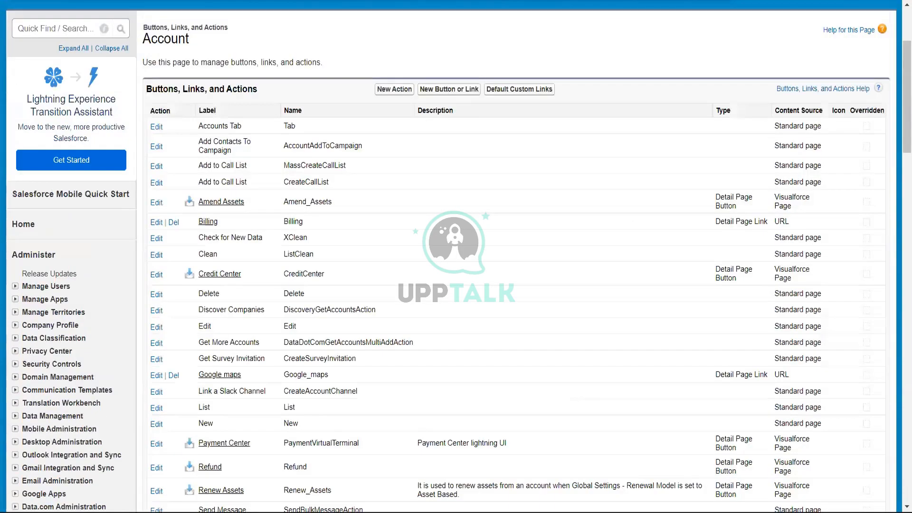
# Step: Search the web for google maps in a new browser tab and open the Google Maps result
pyautogui.hotkey('ctrl', 't')
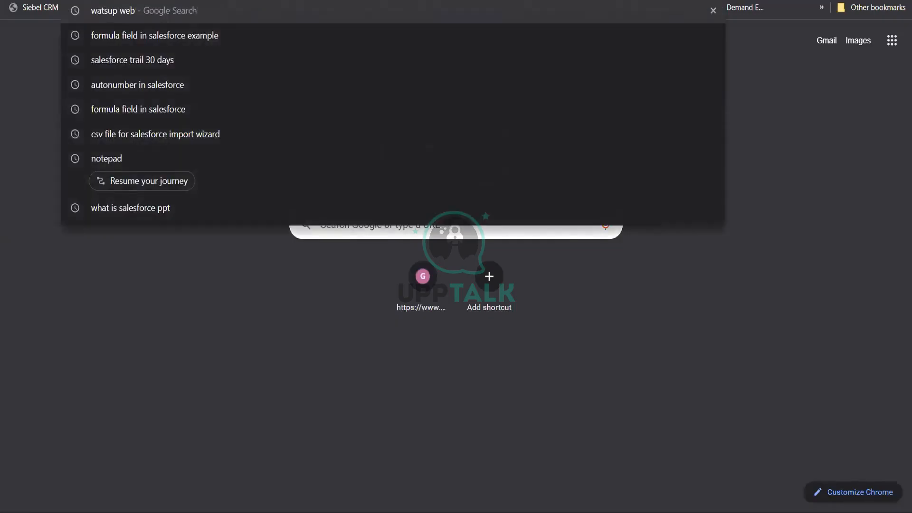
pyautogui.write('googl')
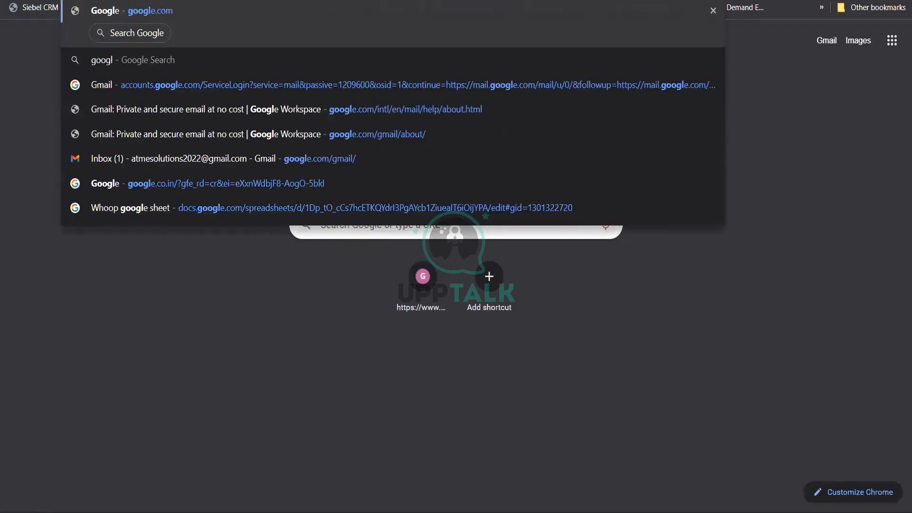
pyautogui.write('le')
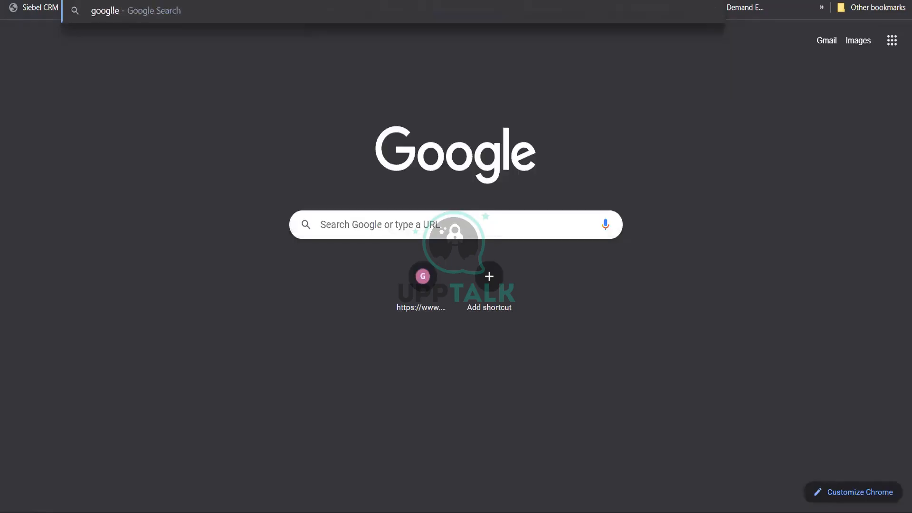
pyautogui.press('BackSpace')
pyautogui.press('BackSpace')
pyautogui.write('e ma')
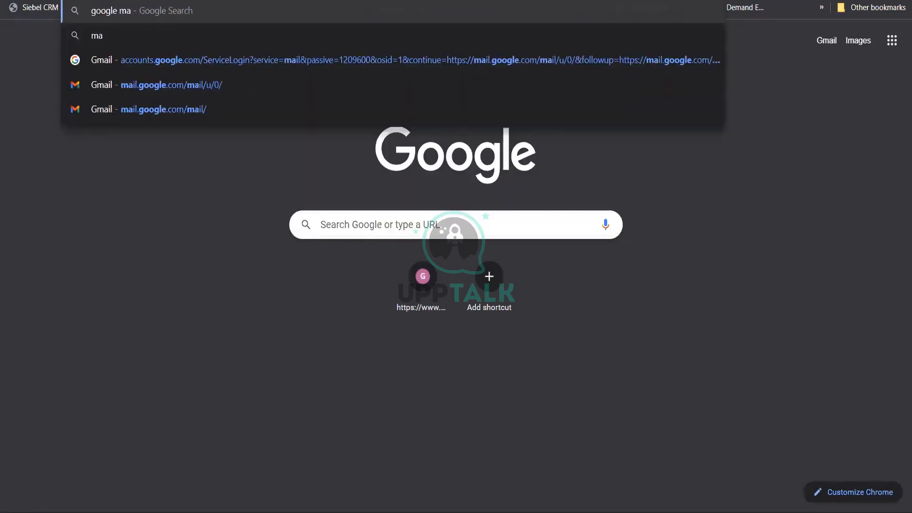
pyautogui.write('ps')
pyautogui.press('Return')
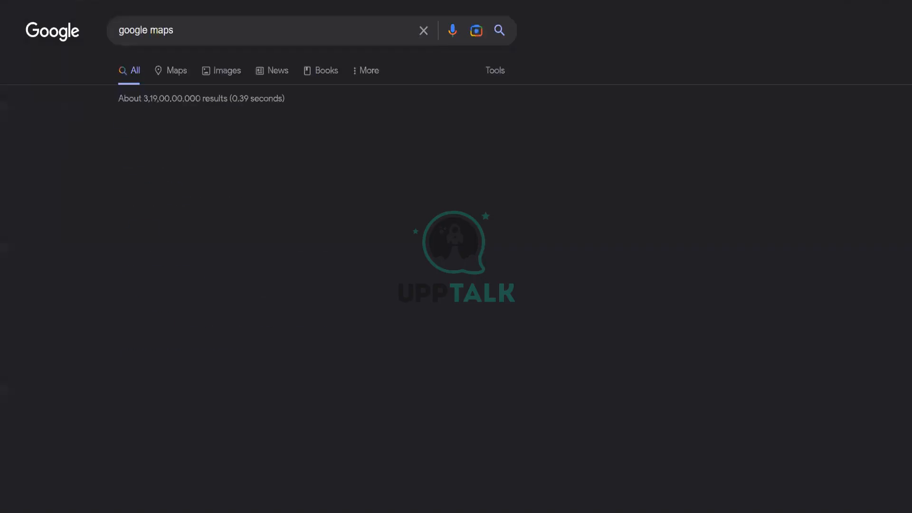
pyautogui.click(170, 143)
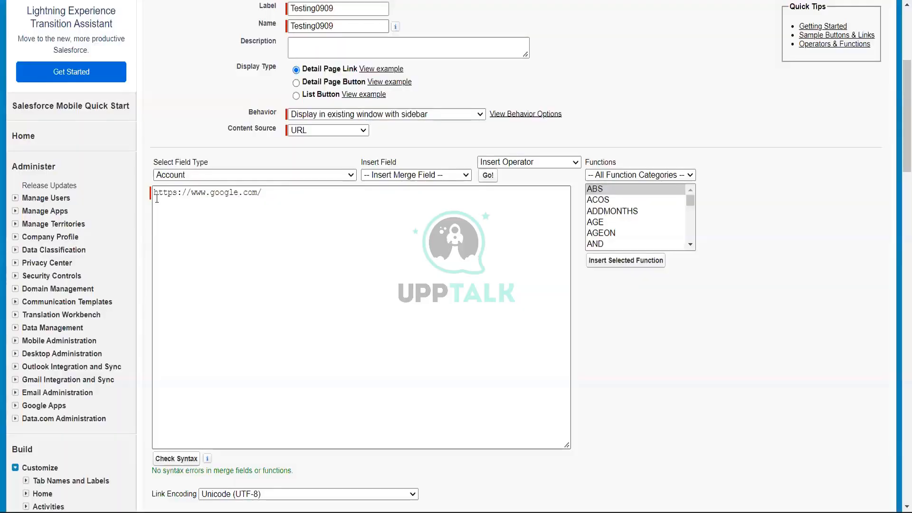
pyautogui.tripleClick(212, 193)
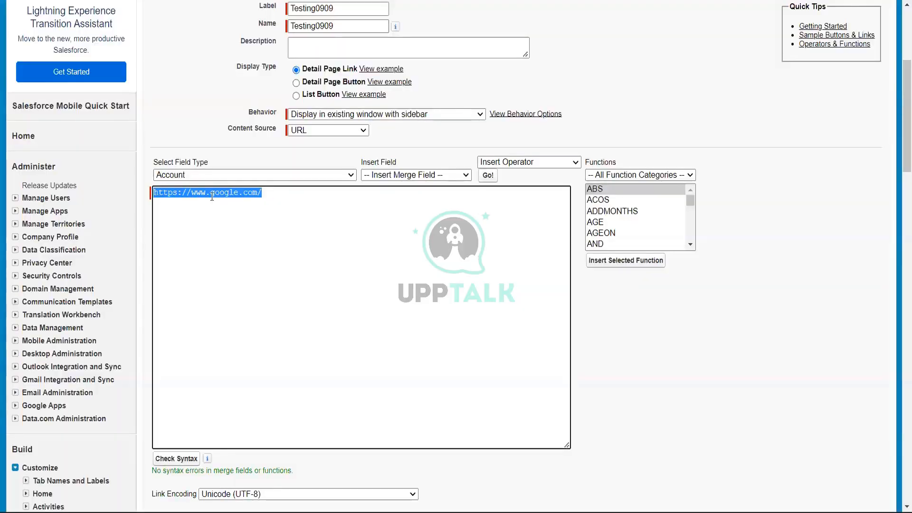
pyautogui.click(270, 195)
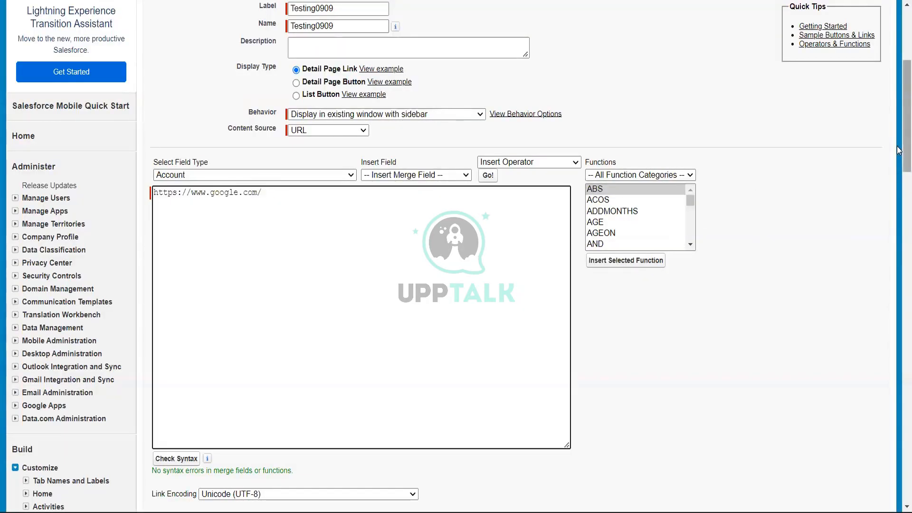
pyautogui.scroll(-5, 900, 151)
pyautogui.scroll(7, 900, 111)
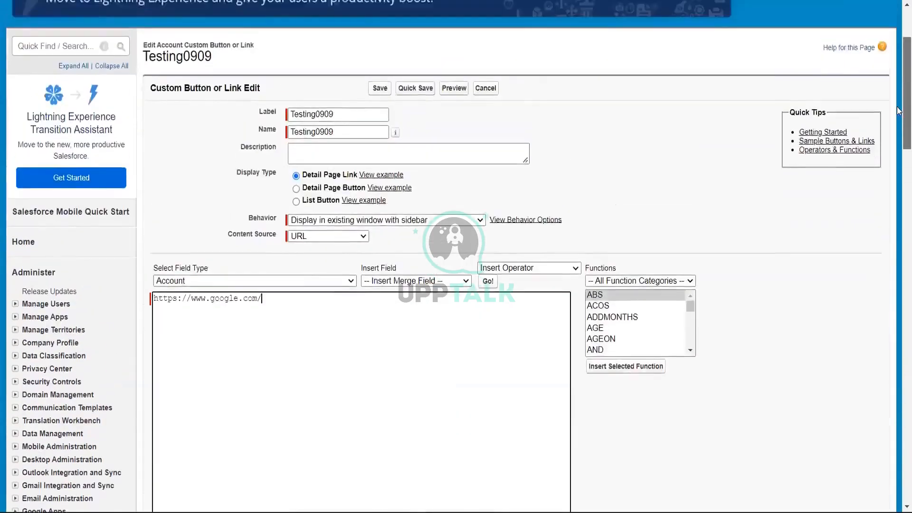
pyautogui.scroll(3, 900, 110)
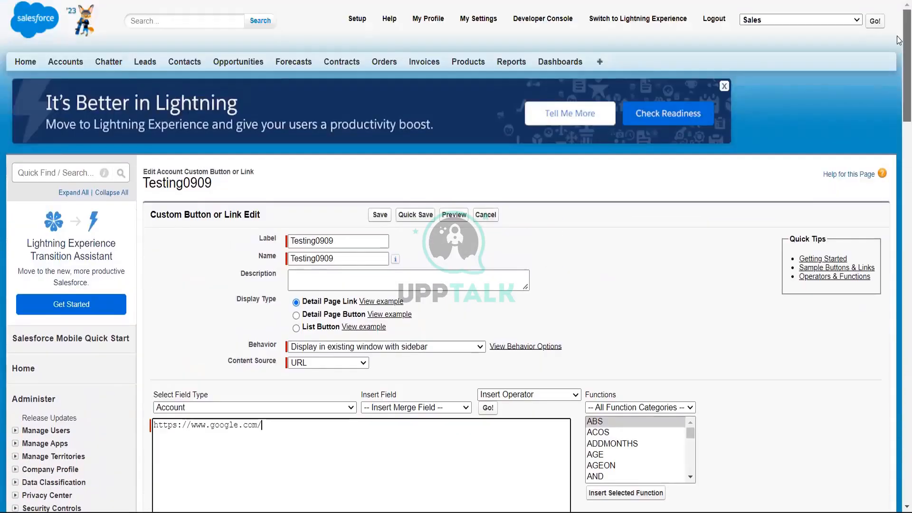
pyautogui.click(382, 216)
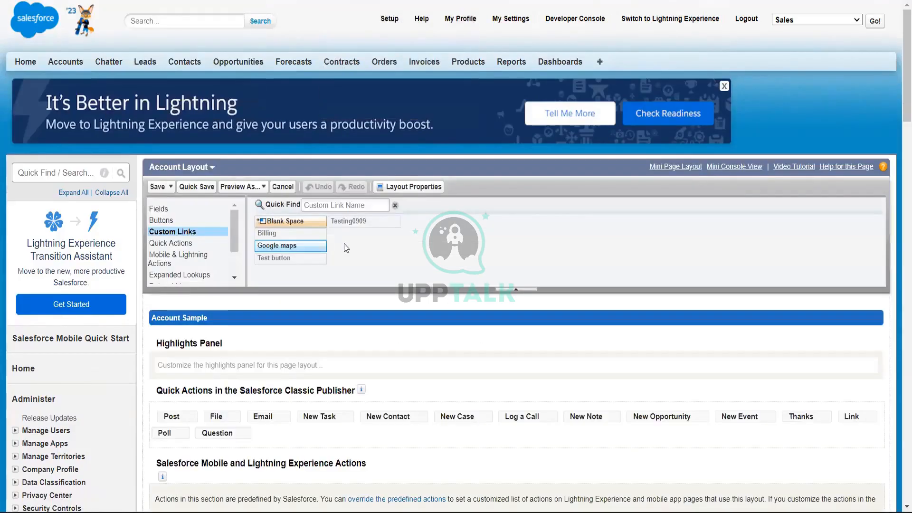
# Step: Try to place the Google maps custom link on the Account page layout
pyautogui.moveTo(900, 80); pyautogui.dragTo(898, 120)
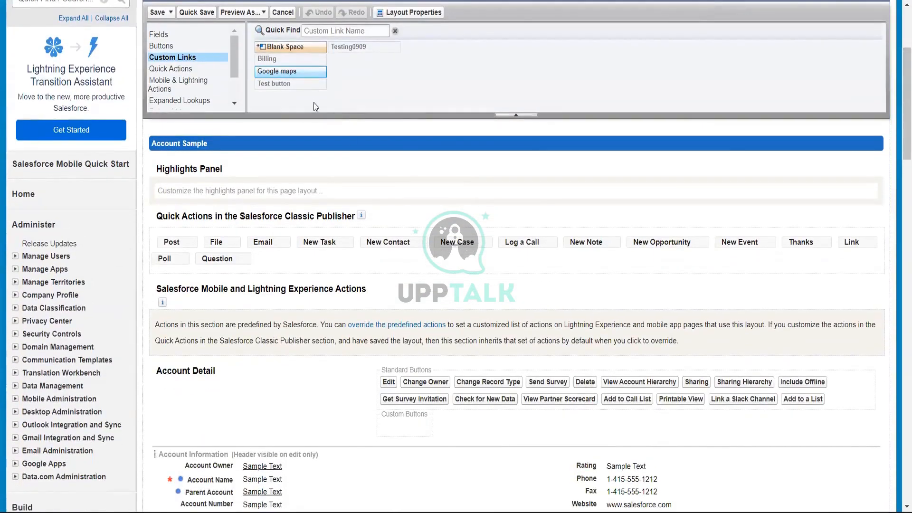
pyautogui.moveTo(314, 76); pyautogui.dragTo(589, 474)
pyautogui.moveTo(899, 129)
pyautogui.mouseDown()
pyautogui.moveTo(899, 165)
pyautogui.moveTo(898, 144)
pyautogui.mouseUp()
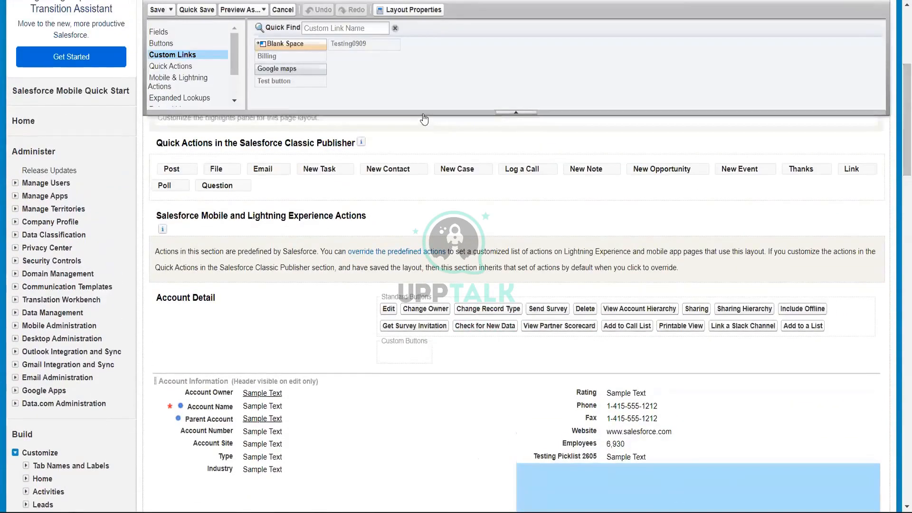
pyautogui.moveTo(265, 69); pyautogui.dragTo(763, 161)
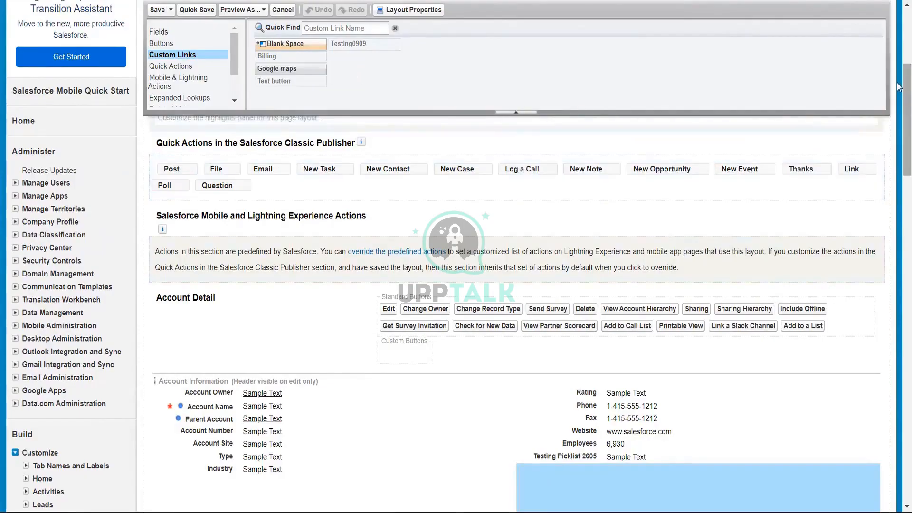
# Step: Examine the links placed in the Custom Links section of the Account page layout
pyautogui.scroll(-10, 899, 196)
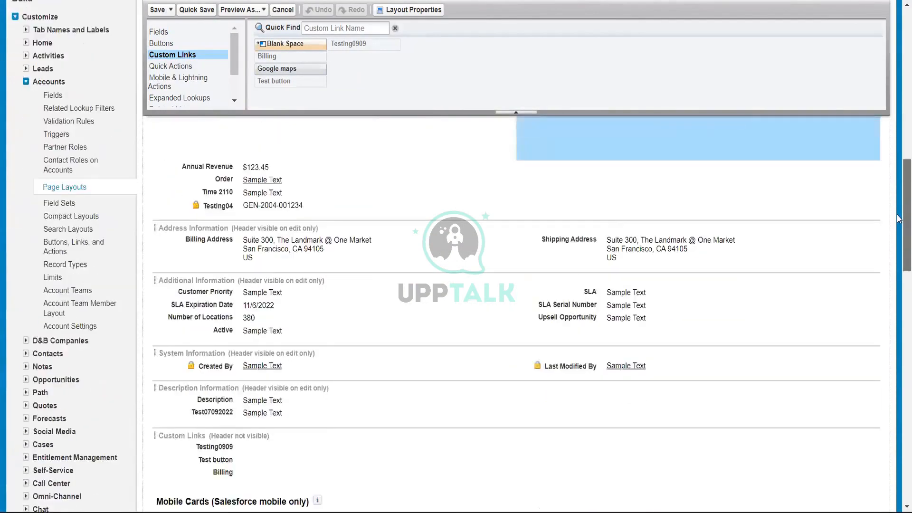
pyautogui.scroll(-4, 900, 265)
pyautogui.scroll(9, 178, 191)
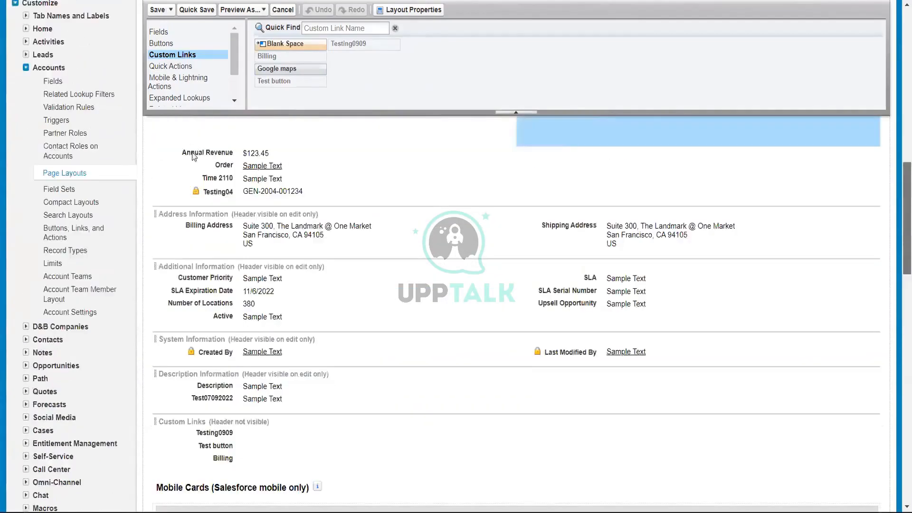
pyautogui.scroll(10, 177, 191)
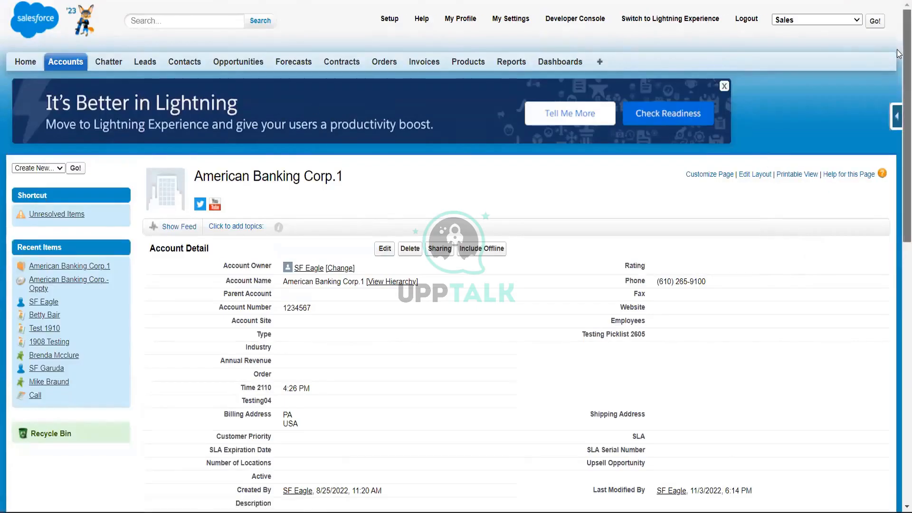
pyautogui.scroll(-2, 899, 173)
pyautogui.scroll(-3, 899, 172)
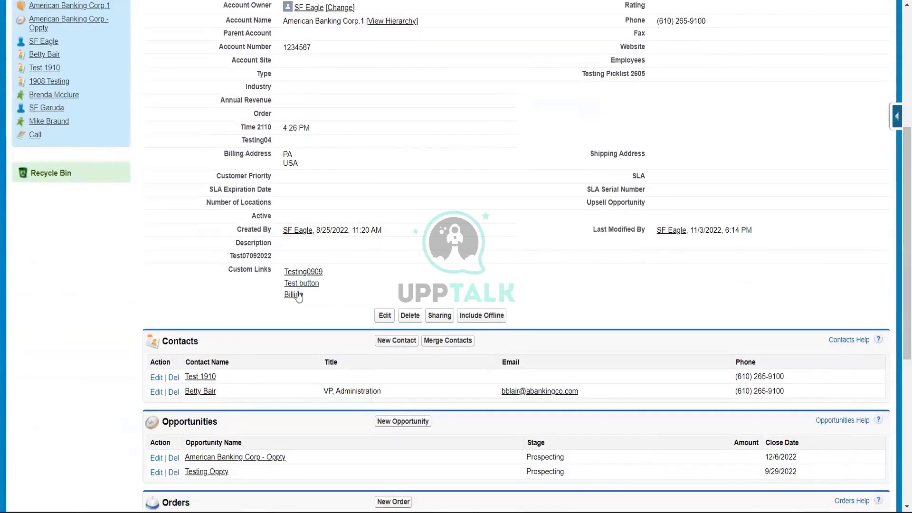
pyautogui.click(310, 276)
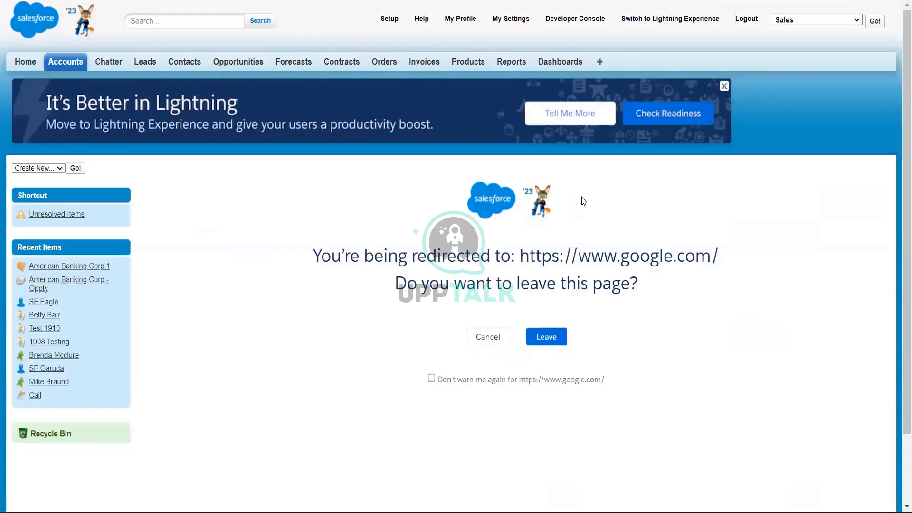
pyautogui.click(540, 340)
pyautogui.click(432, 380)
pyautogui.click(546, 335)
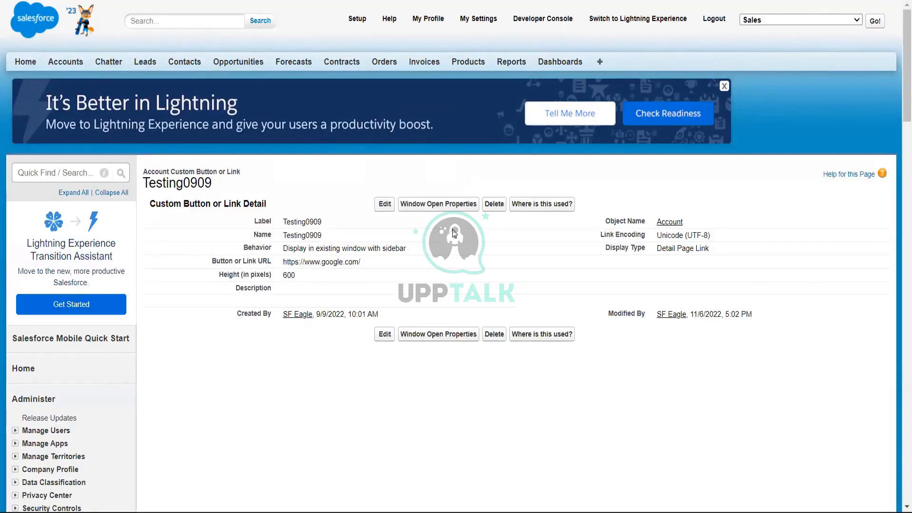
# Step: Go back to the American Banking Corp.1 record and open its Test button custom link
pyautogui.click(19, 0)
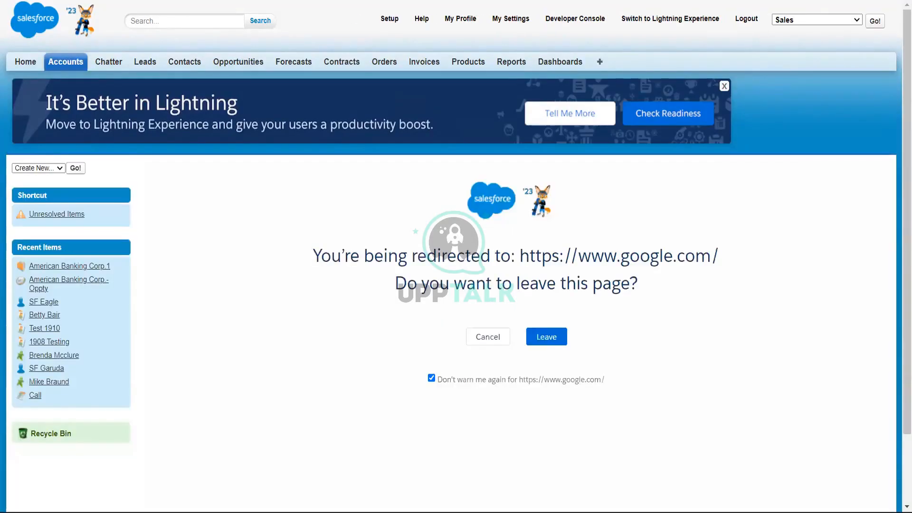
pyautogui.hotkey('alt', 'Left')
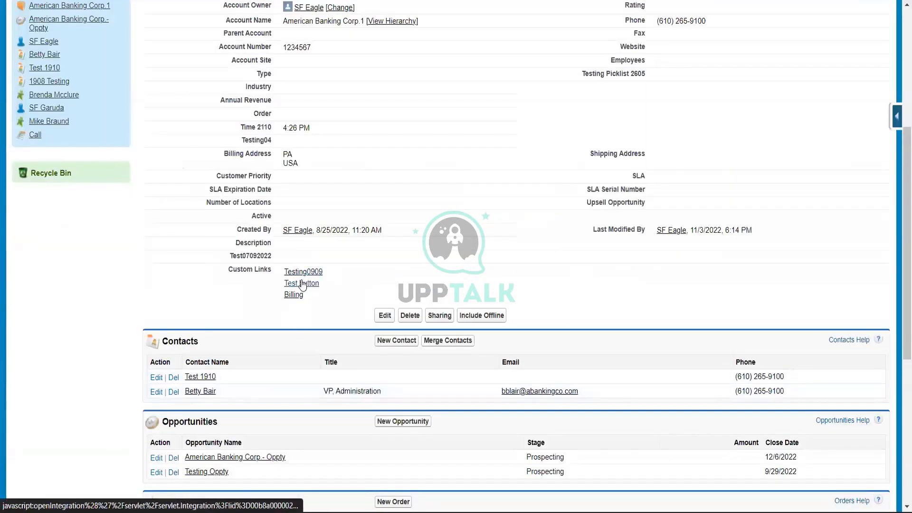
pyautogui.click(303, 284)
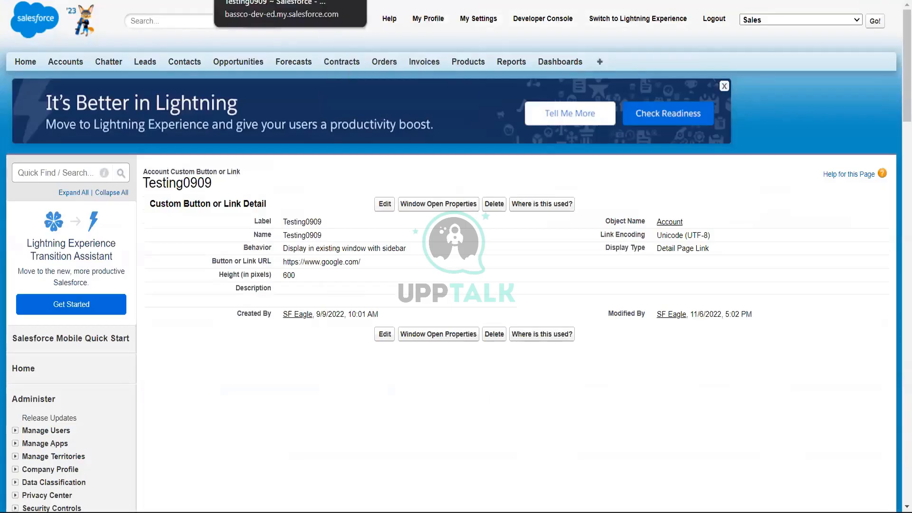
# Step: Open the Opportunity Fields setup page from the American Banking Corp.- Oppty record
pyautogui.click(266, 0)
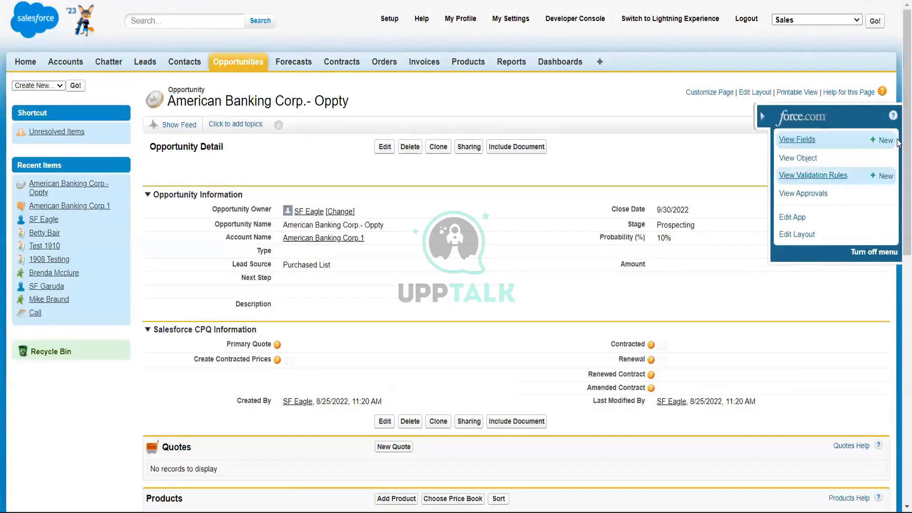
pyautogui.scroll(-3, 898, 127)
pyautogui.scroll(2, 799, 231)
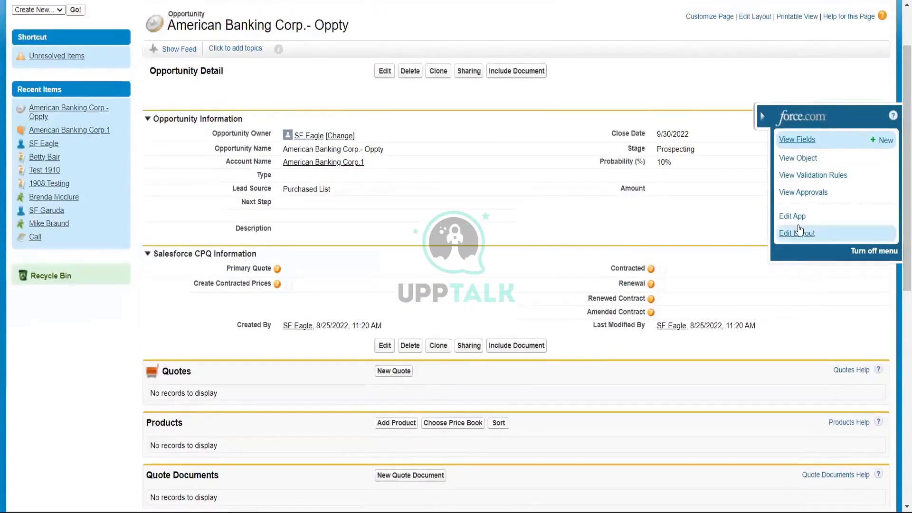
pyautogui.click(797, 140)
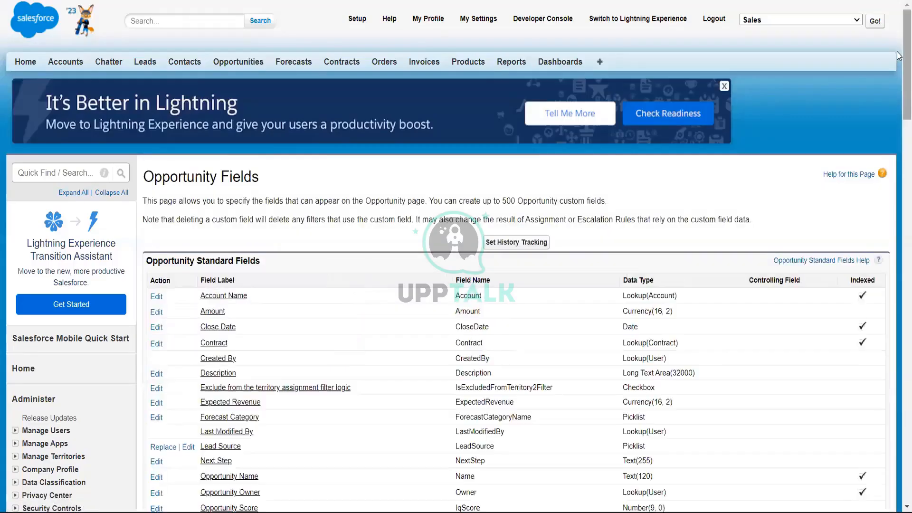
# Step: Examine the Opportunity standard fields and the custom fields and relationships, reloading the Fields page once
pyautogui.scroll(-2, 898, 178)
pyautogui.scroll(-7, 899, 178)
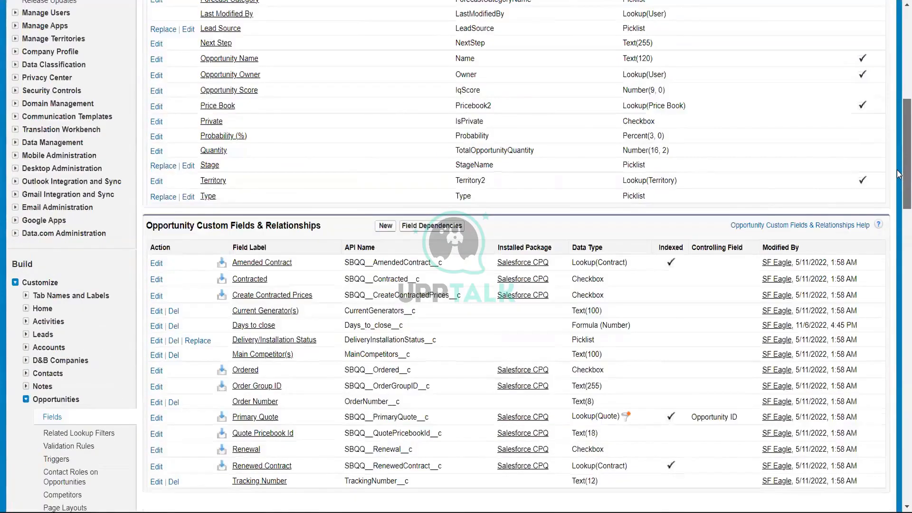
pyautogui.scroll(-3, 898, 174)
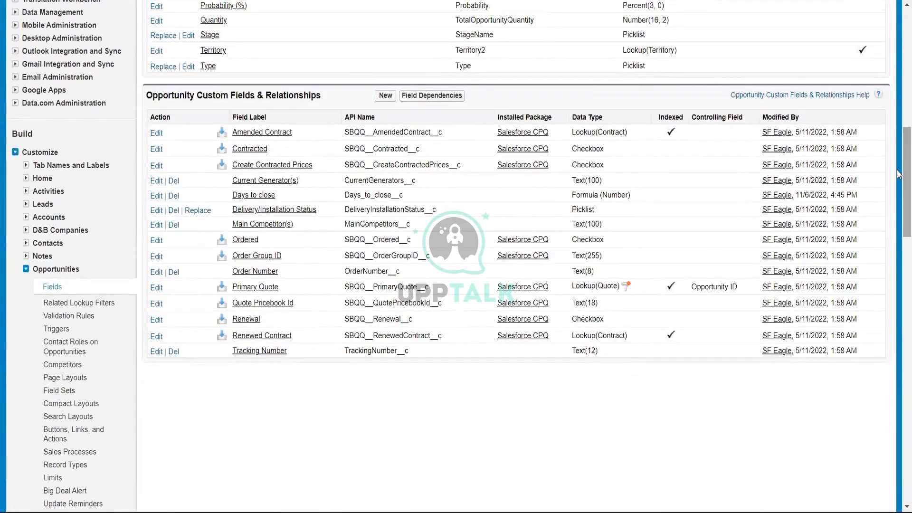
pyautogui.click(53, 291)
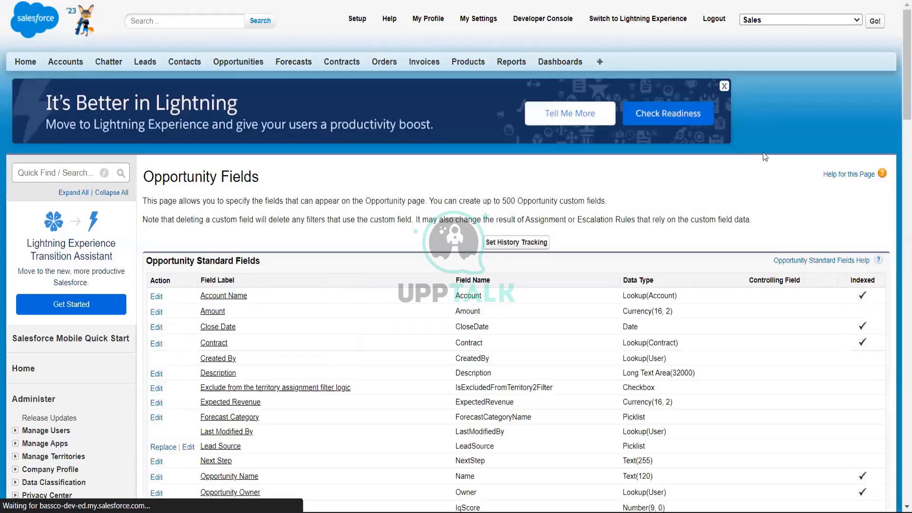
pyautogui.scroll(-1, 899, 172)
pyautogui.scroll(-10, 899, 172)
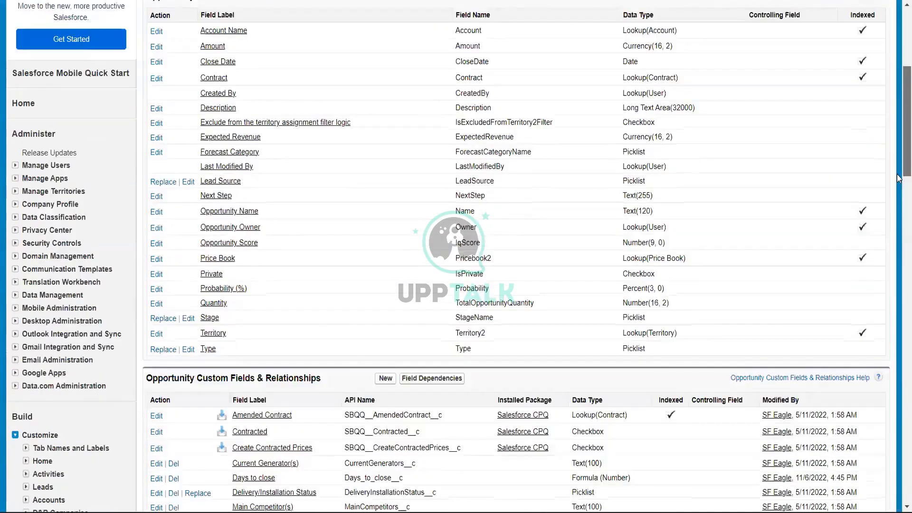
pyautogui.scroll(9, 899, 59)
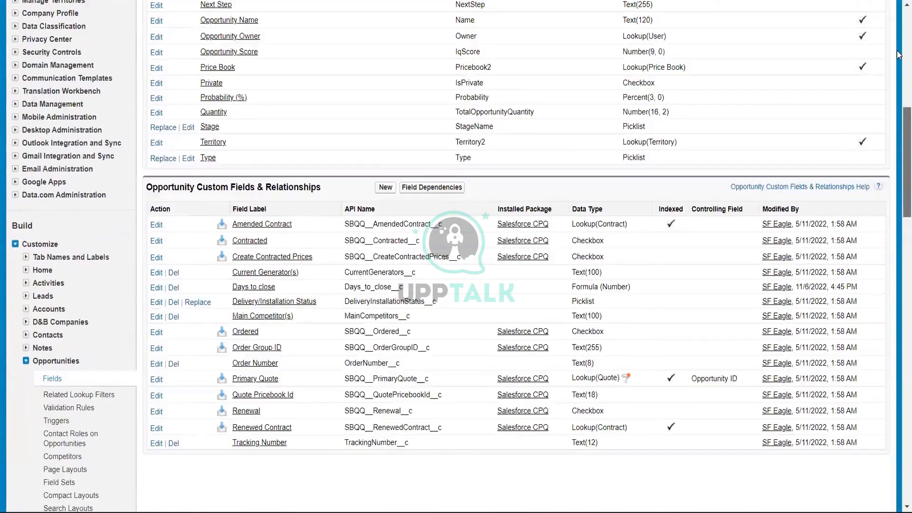
pyautogui.scroll(2, 226, 33)
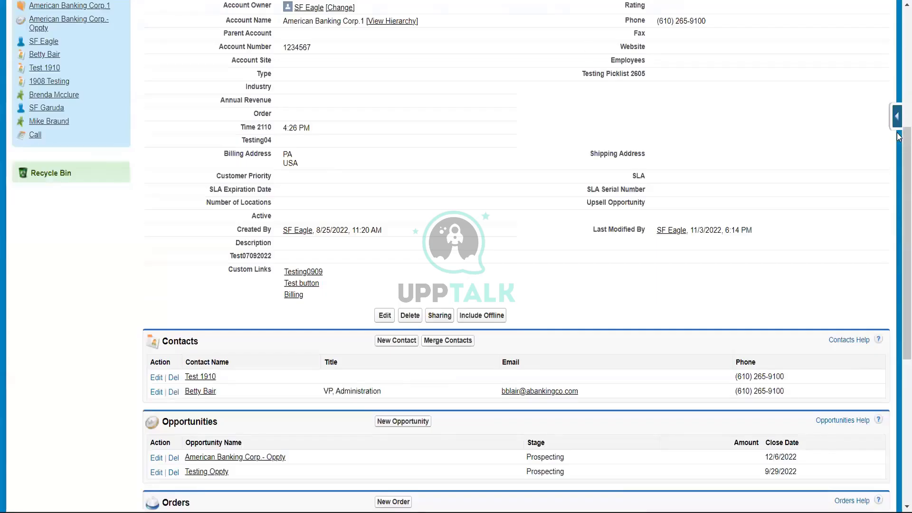
# Step: Go from the American Banking Corp.1 record to the Data Import Wizard page in Setup
pyautogui.moveTo(906, 135); pyautogui.dragTo(898, 84)
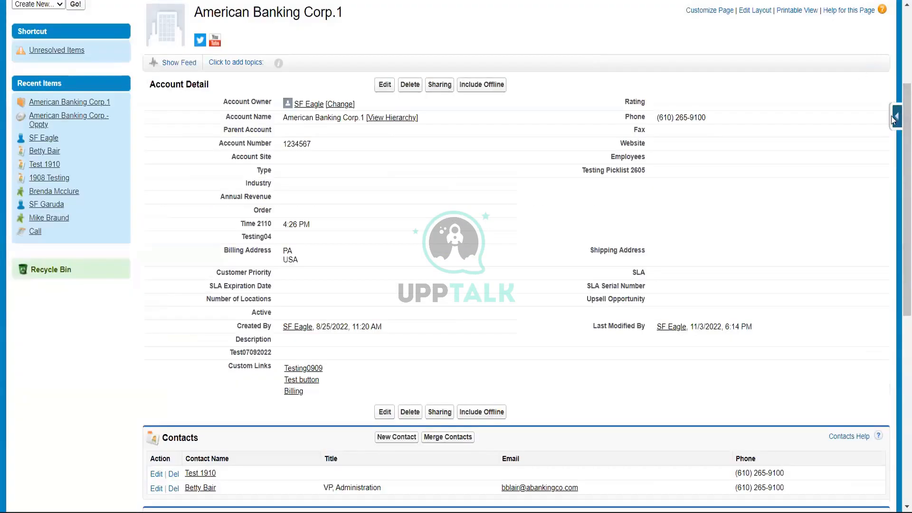
pyautogui.click(895, 118)
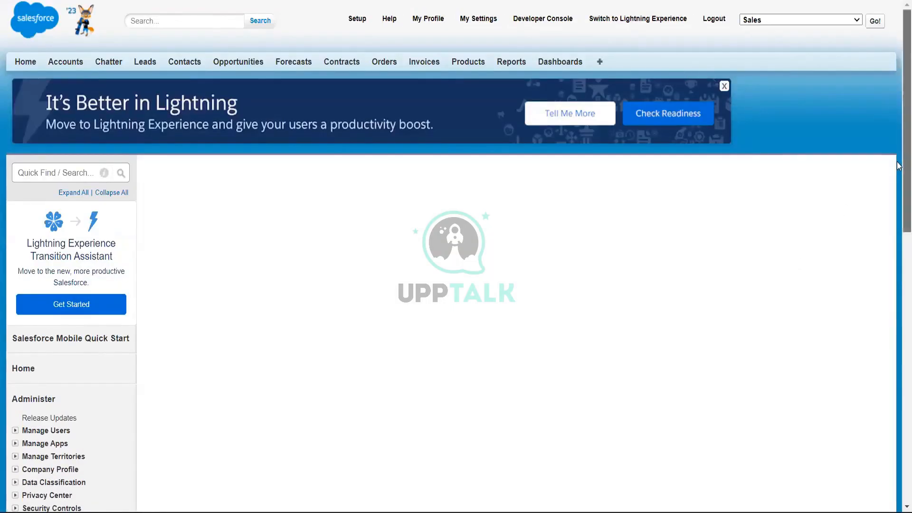
pyautogui.moveTo(899, 154)
pyautogui.mouseDown()
pyautogui.moveTo(899, 327)
pyautogui.moveTo(898, 164)
pyautogui.mouseUp()
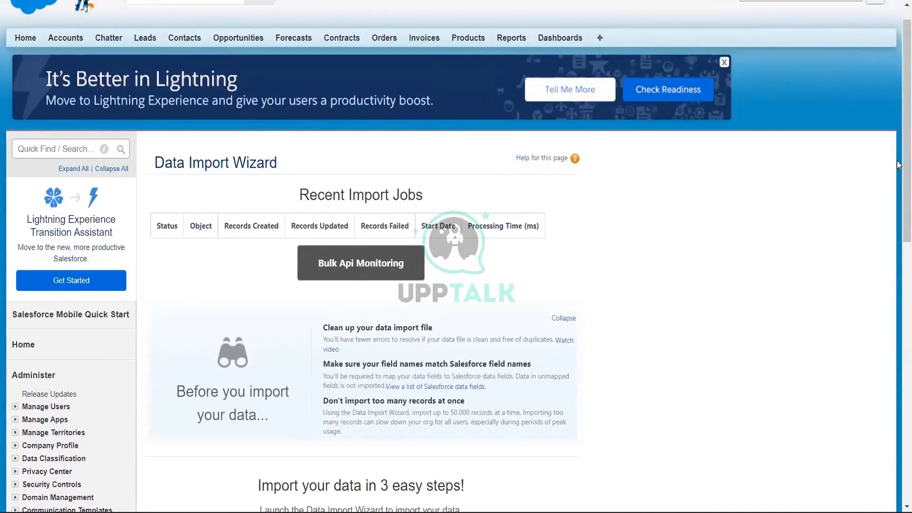
# Step: Return to the American Banking Corp.1 record and open its page layout for editing
pyautogui.hotkey('ctrl', 'a')
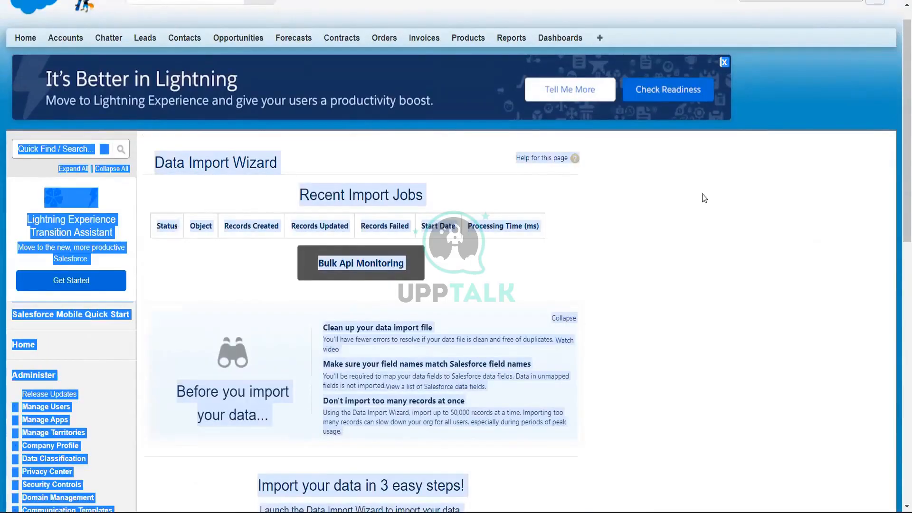
pyautogui.click(444, 94)
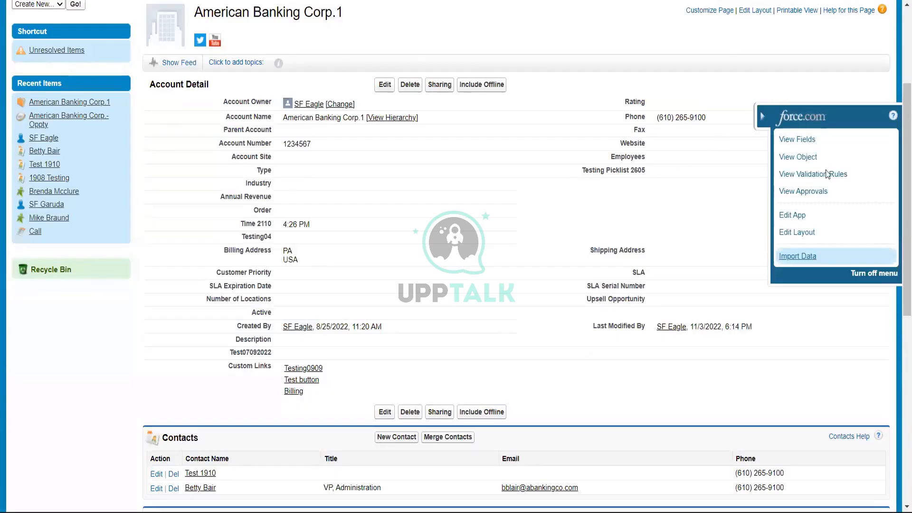
pyautogui.moveTo(905, 125); pyautogui.dragTo(899, 72)
pyautogui.scroll(-2, 899, 73)
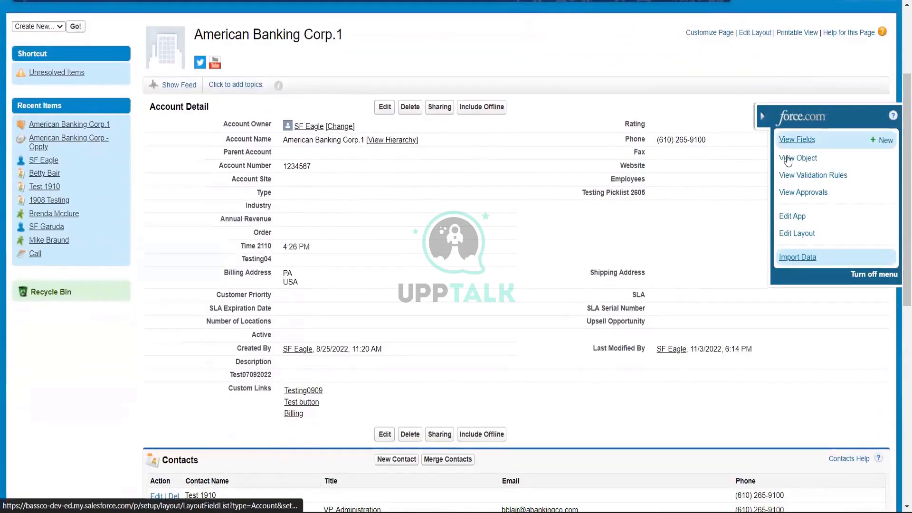
pyautogui.click(798, 234)
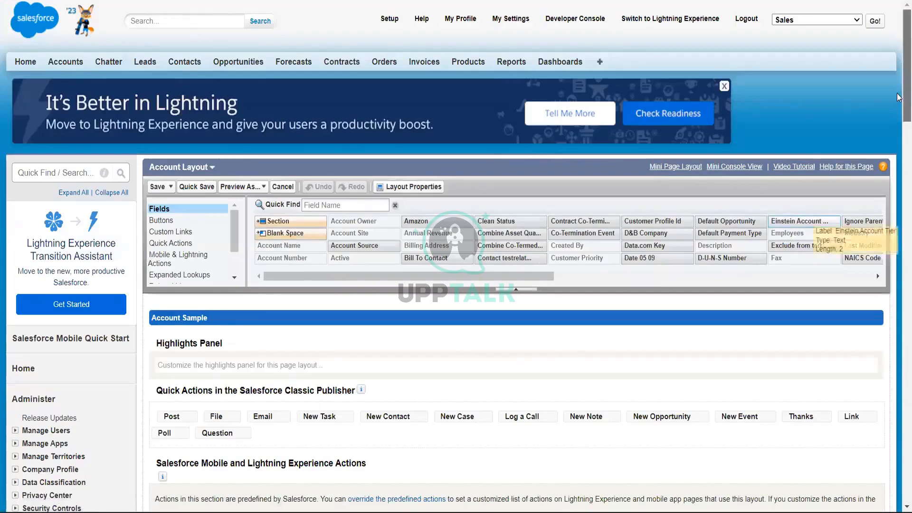
# Step: Try removing the paymentMethodPage element from the Account Layout's Account Information section, and go back to the American Banking Corp.1 record
pyautogui.scroll(-2, 900, 120)
pyautogui.moveTo(898, 120); pyautogui.dragTo(899, 193)
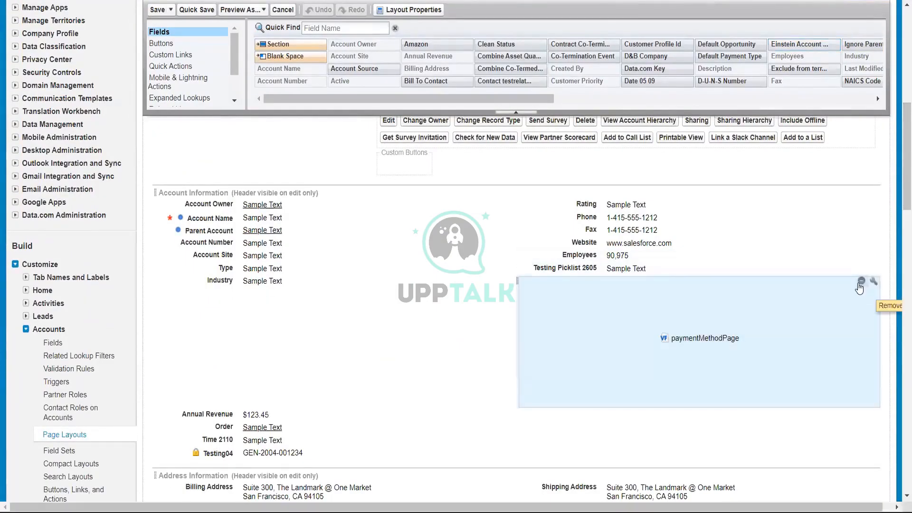
pyautogui.click(861, 281)
pyautogui.moveTo(900, 179); pyautogui.dragTo(900, 26)
pyautogui.moveTo(905, 81); pyautogui.dragTo(857, 92)
pyautogui.scroll(2, 859, 95)
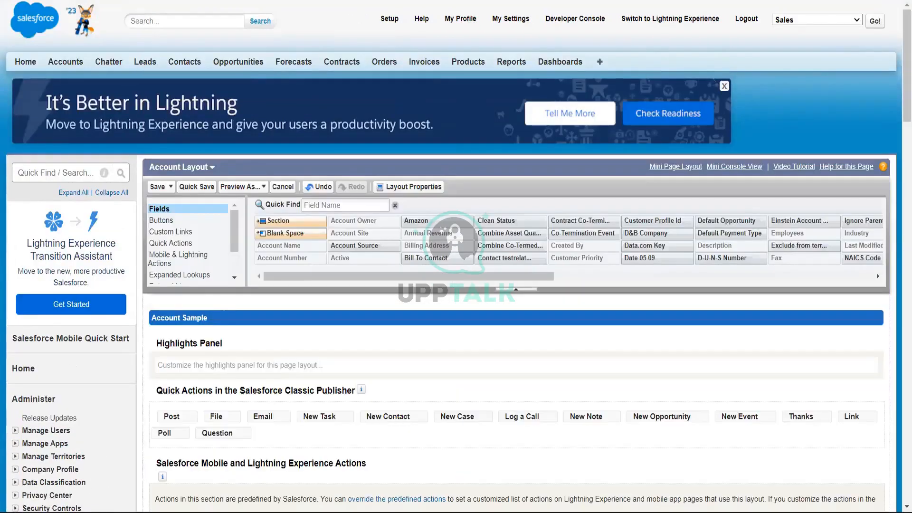
pyautogui.hotkey('alt', 'Left')
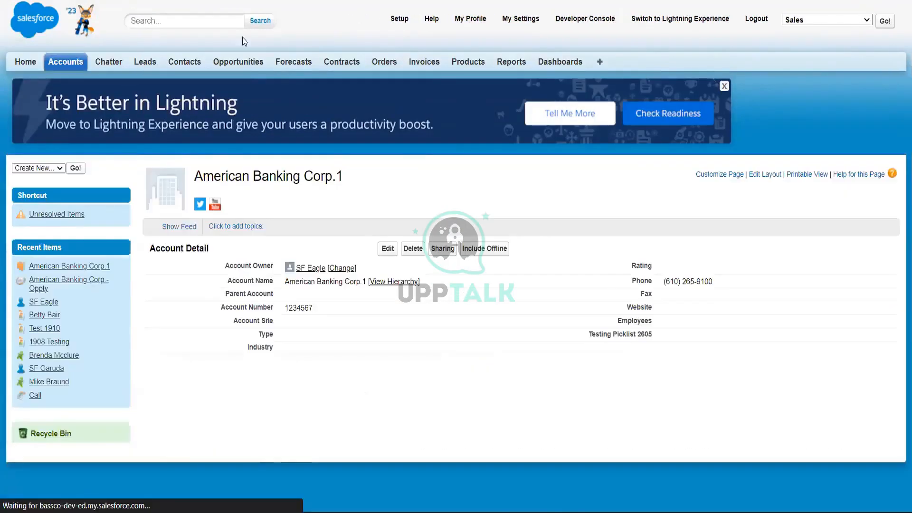
# Step: View the validation rules for accounts from the record and open the rule named error
pyautogui.scroll(2, 790, 122)
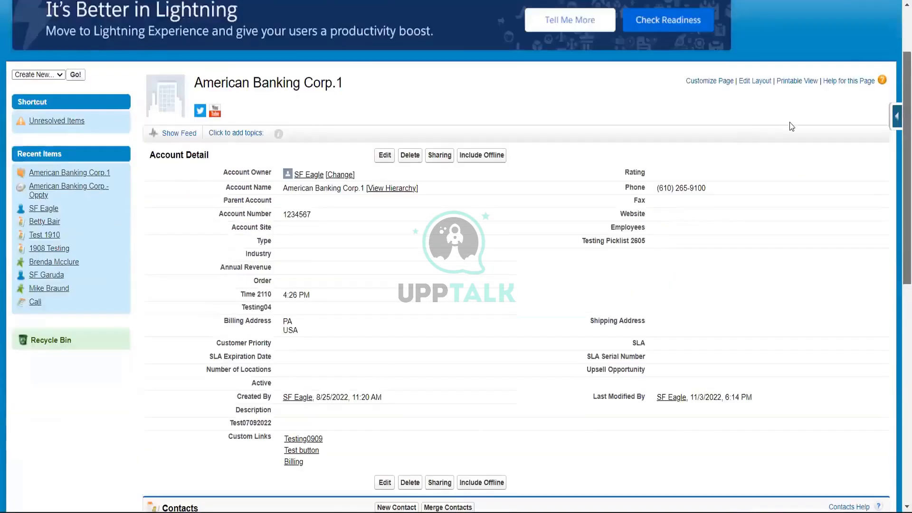
pyautogui.click(897, 116)
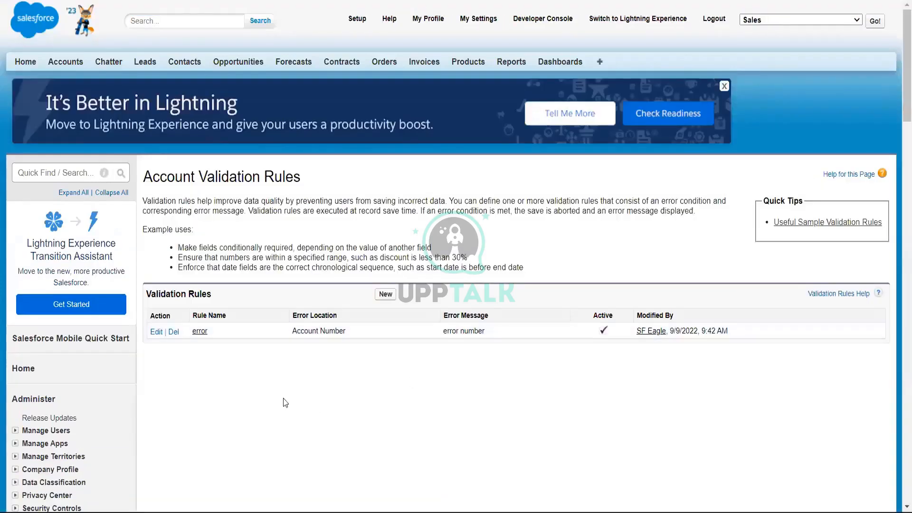
pyautogui.click(200, 331)
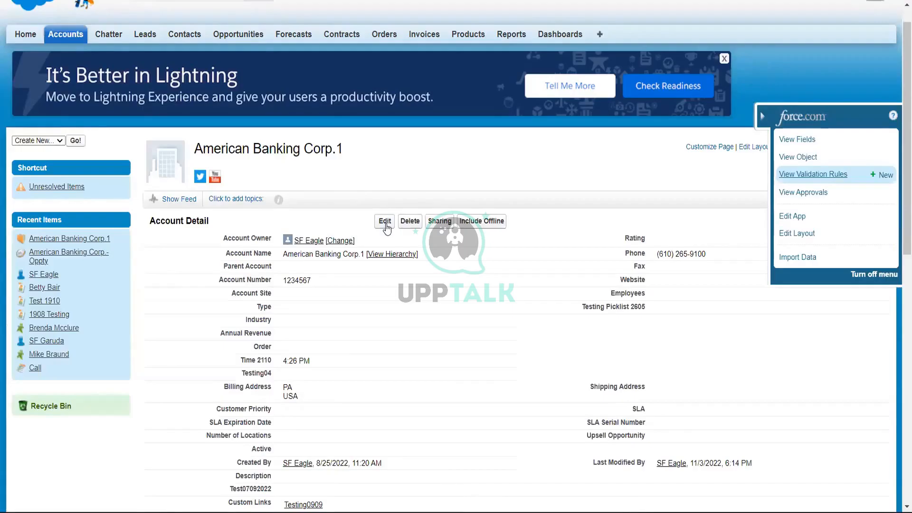
# Step: Edit the American Banking Corp.1 account and try to save it with the Account Number field cleared
pyautogui.click(386, 226)
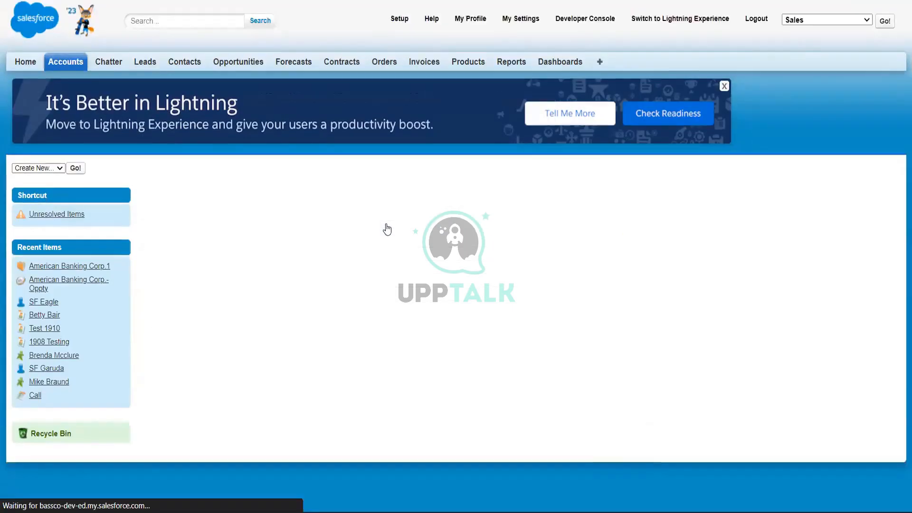
pyautogui.click(339, 312)
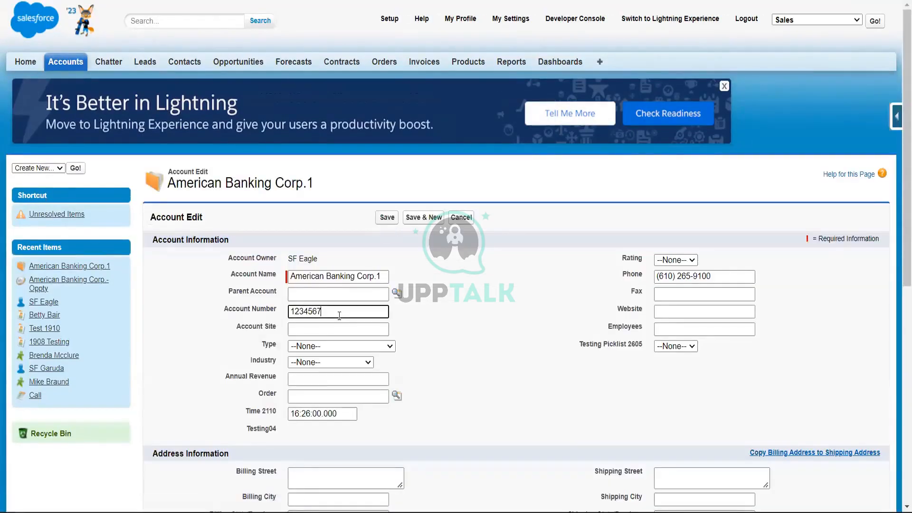
pyautogui.moveTo(340, 316); pyautogui.dragTo(239, 329)
pyautogui.press('BackSpace')
pyautogui.click(389, 220)
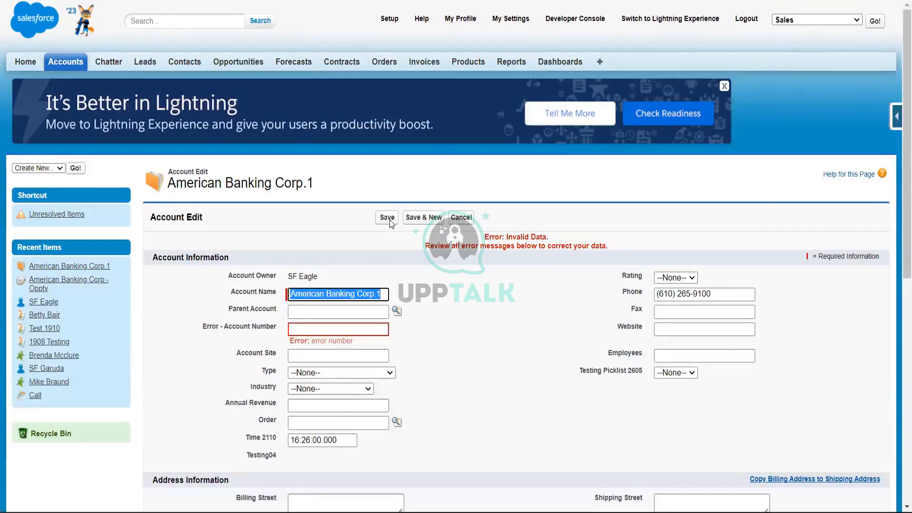
# Step: Examine the error message under Account Number and check it against the error validation rule's details
pyautogui.moveTo(359, 343); pyautogui.dragTo(294, 343)
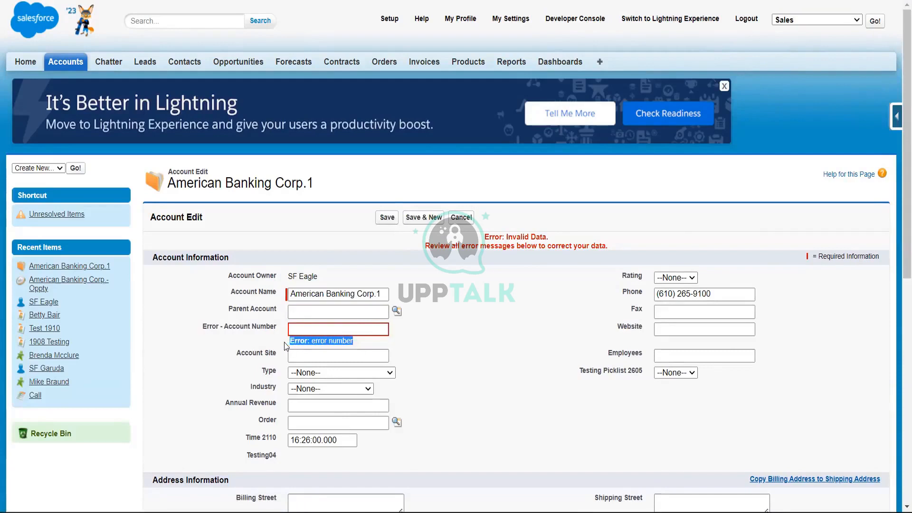
pyautogui.click(312, 341)
pyautogui.moveTo(311, 341); pyautogui.dragTo(368, 341)
pyautogui.click(364, 328)
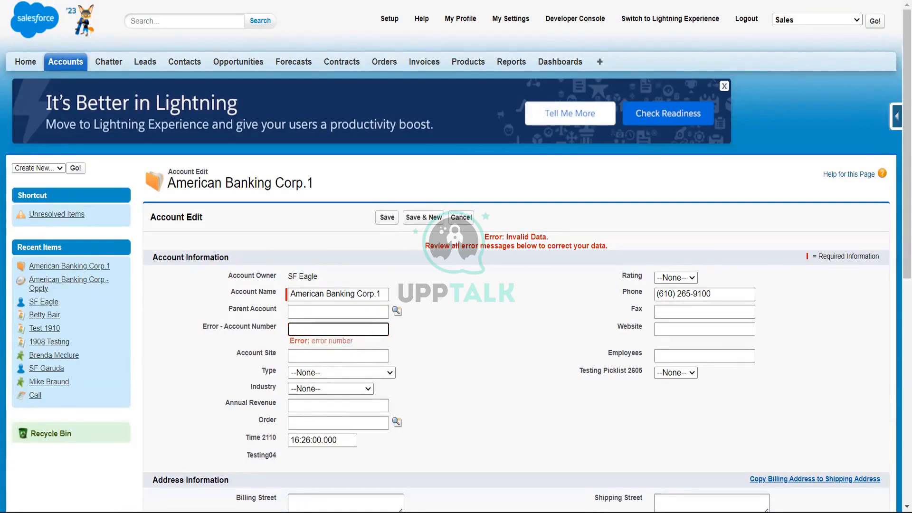
pyautogui.click(318, 0)
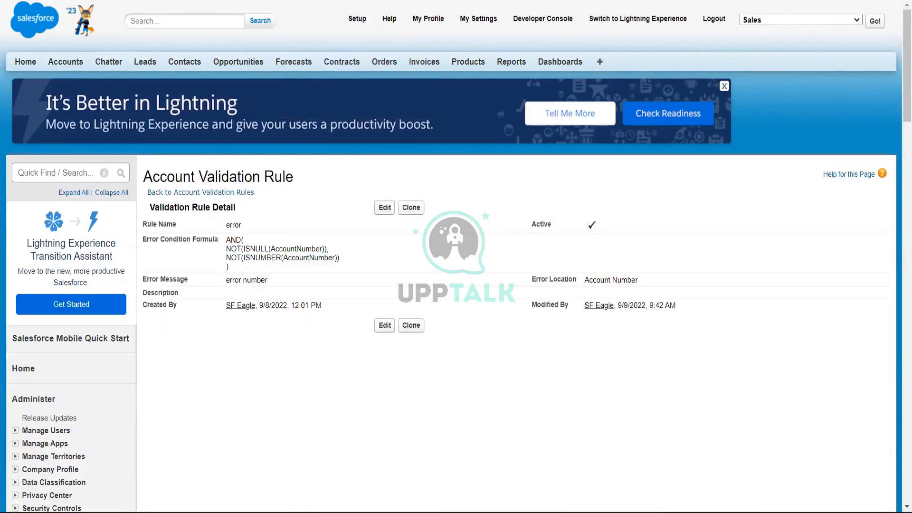
pyautogui.click(409, 0)
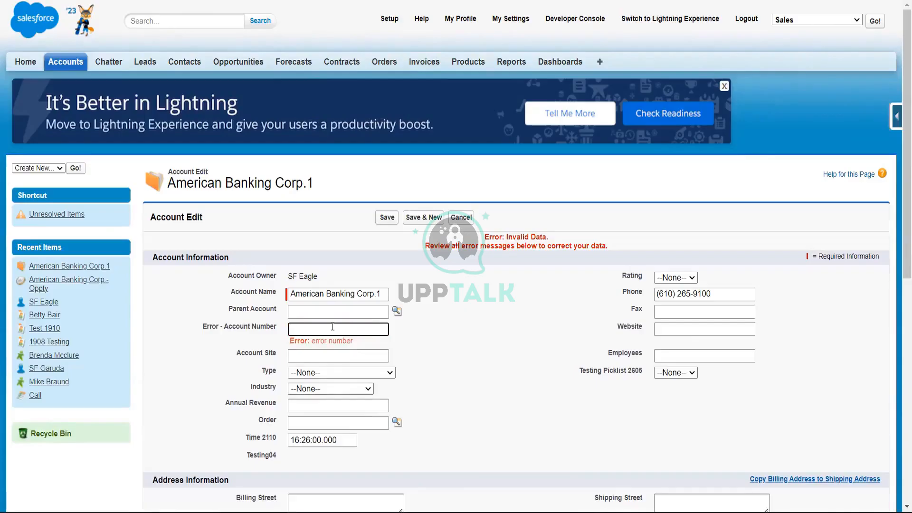
# Step: Try to save the account with a letters-only value in the Account Number field
pyautogui.write('yut')
pyautogui.write('rrtr')
pyautogui.click(387, 218)
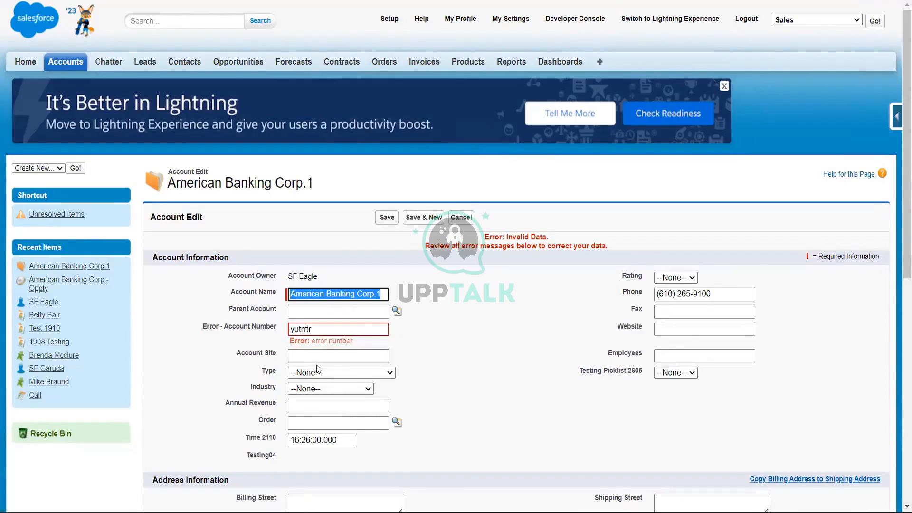
# Step: Replace the letters in the Account Number field with a numeric account number and save the account
pyautogui.moveTo(320, 331); pyautogui.dragTo(233, 329)
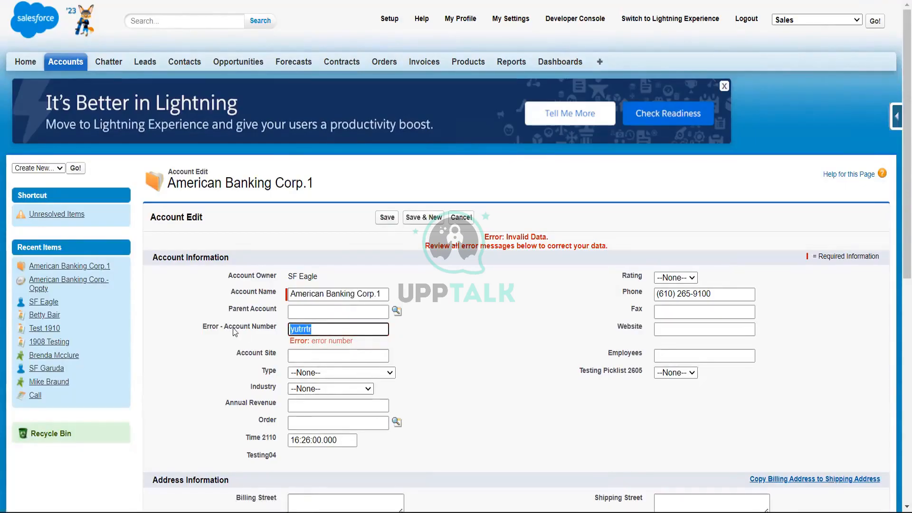
pyautogui.press('BackSpace')
pyautogui.write('1234')
pyautogui.click(387, 217)
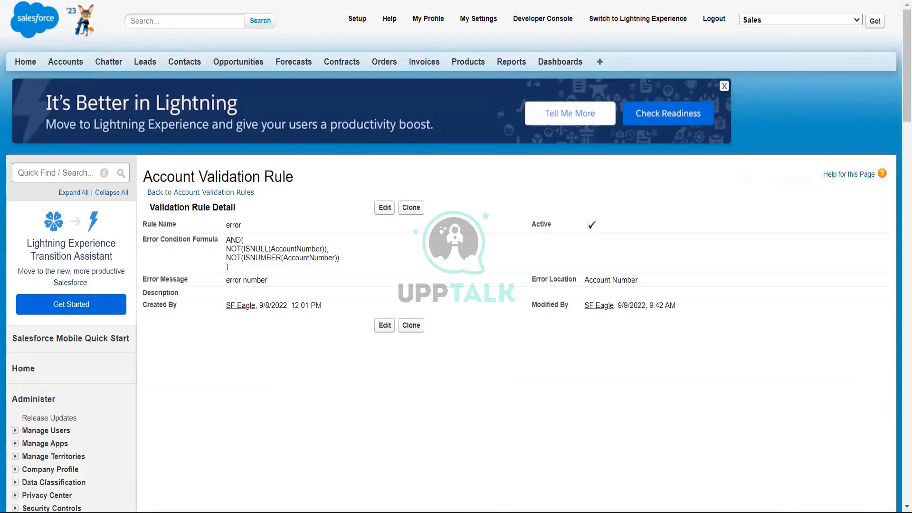
# Step: Open the error validation rule for editing and review its formula, error message and list of available functions
pyautogui.click(386, 210)
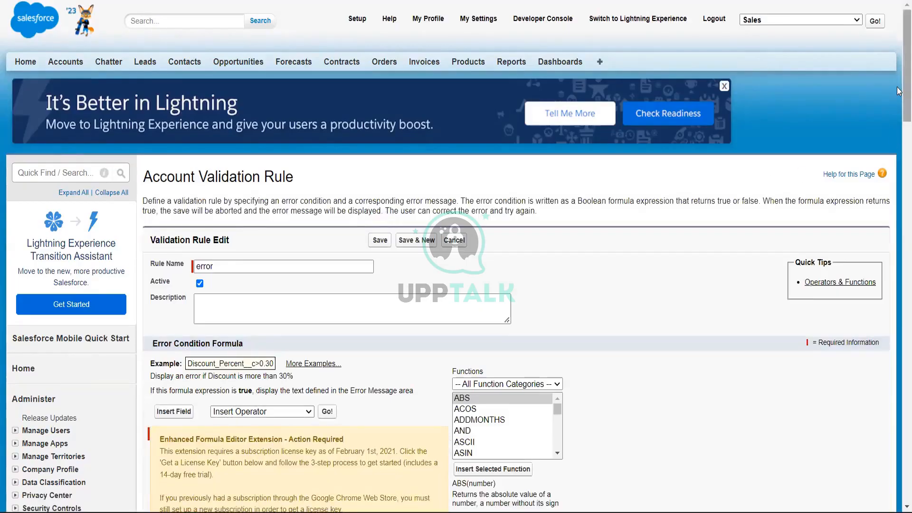
pyautogui.scroll(-3, 900, 148)
pyautogui.scroll(-2, 899, 148)
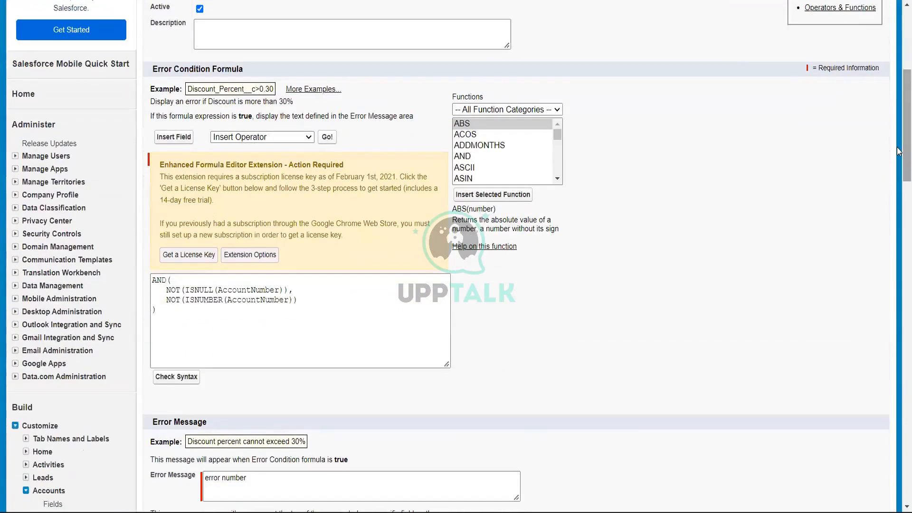
pyautogui.moveTo(900, 151); pyautogui.dragTo(900, 125)
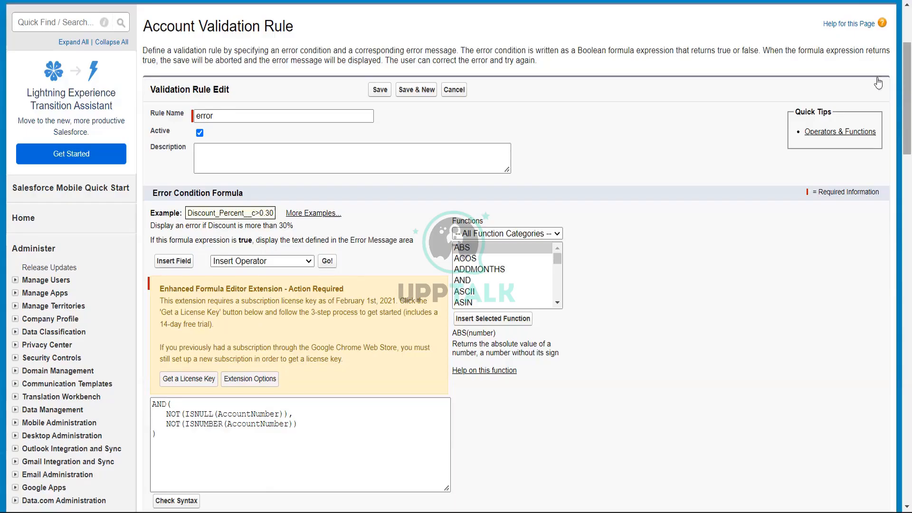
pyautogui.scroll(-3, 898, 125)
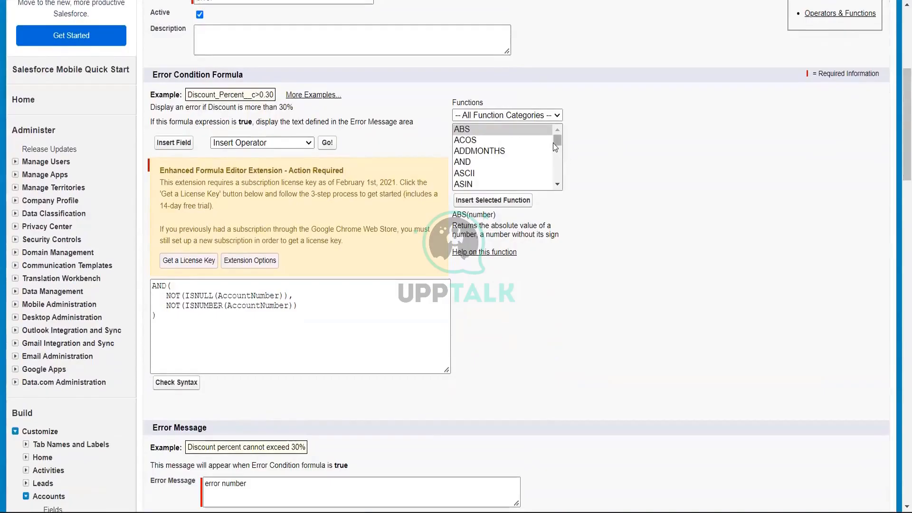
pyautogui.moveTo(553, 143); pyautogui.dragTo(553, 156)
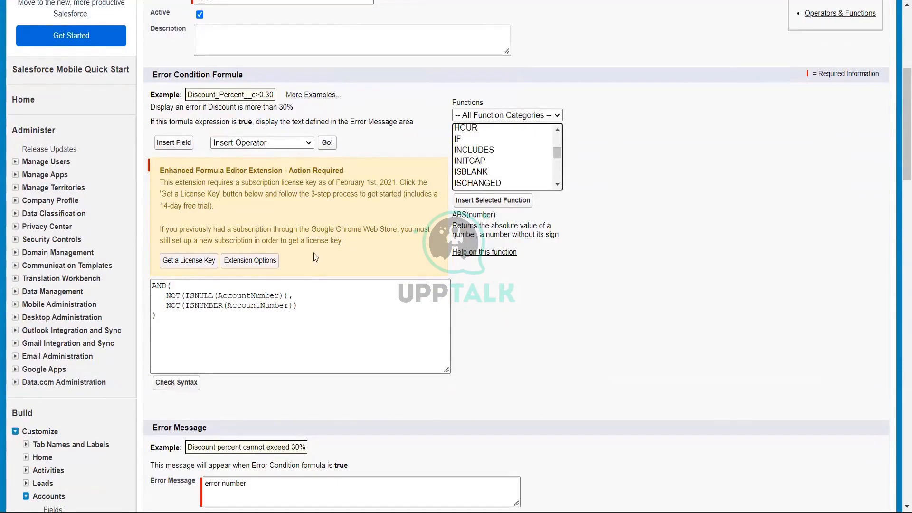
# Step: Examine the AND formula and its NOT(ISNULL(AccountNumber)) and NOT(ISNUMBER(AccountNumber)) conditions in the error validation rule
pyautogui.moveTo(179, 321); pyautogui.dragTo(141, 281)
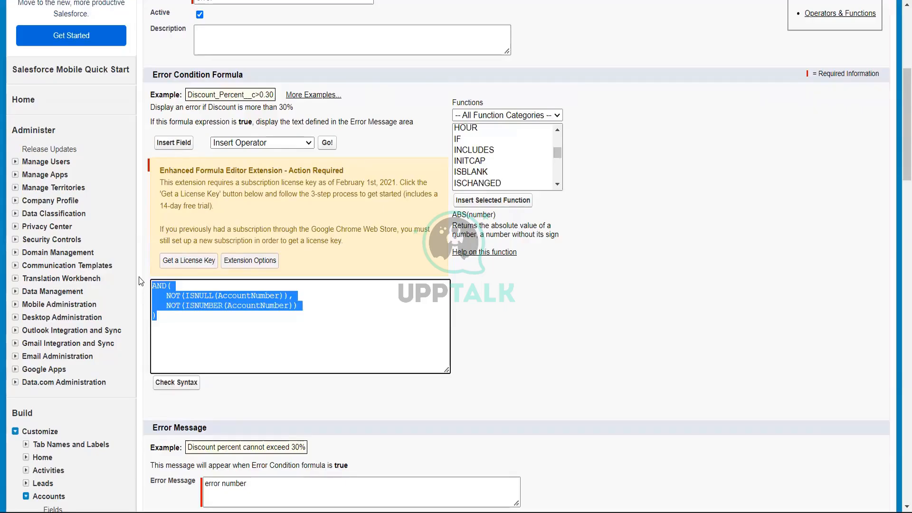
pyautogui.click(261, 347)
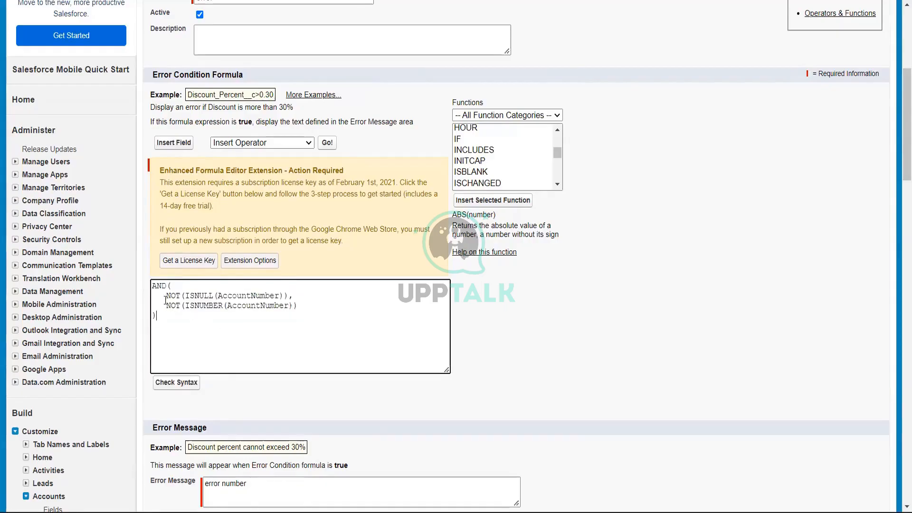
pyautogui.moveTo(167, 295)
pyautogui.mouseDown()
pyautogui.moveTo(334, 312)
pyautogui.moveTo(330, 300)
pyautogui.moveTo(328, 310)
pyautogui.moveTo(151, 295)
pyautogui.mouseUp()
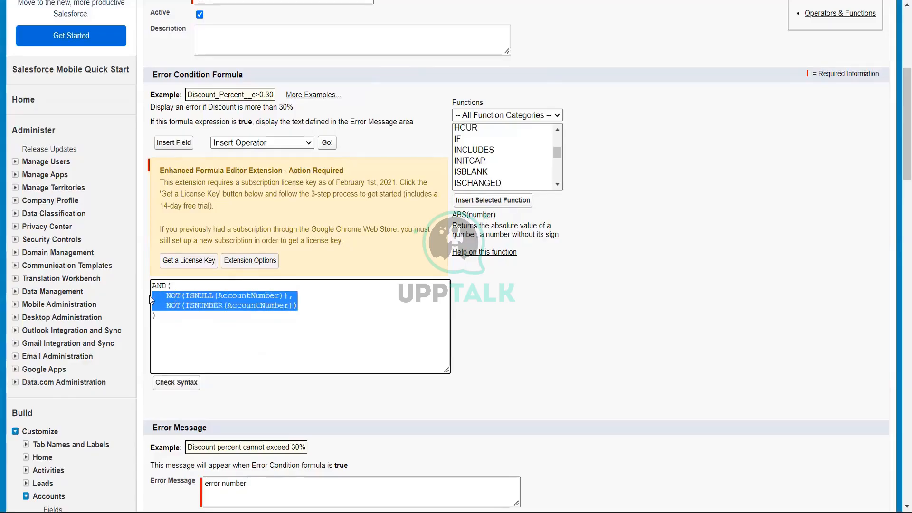
pyautogui.click(346, 318)
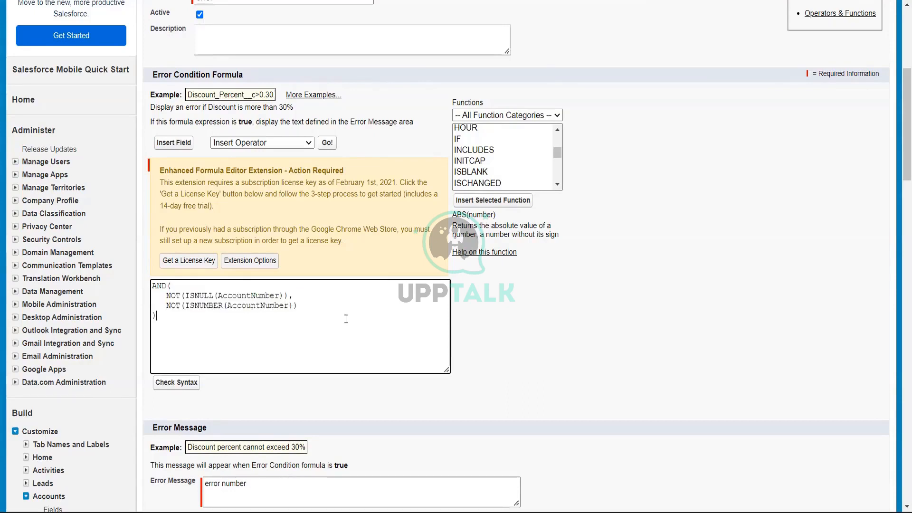
pyautogui.moveTo(162, 296); pyautogui.dragTo(299, 297)
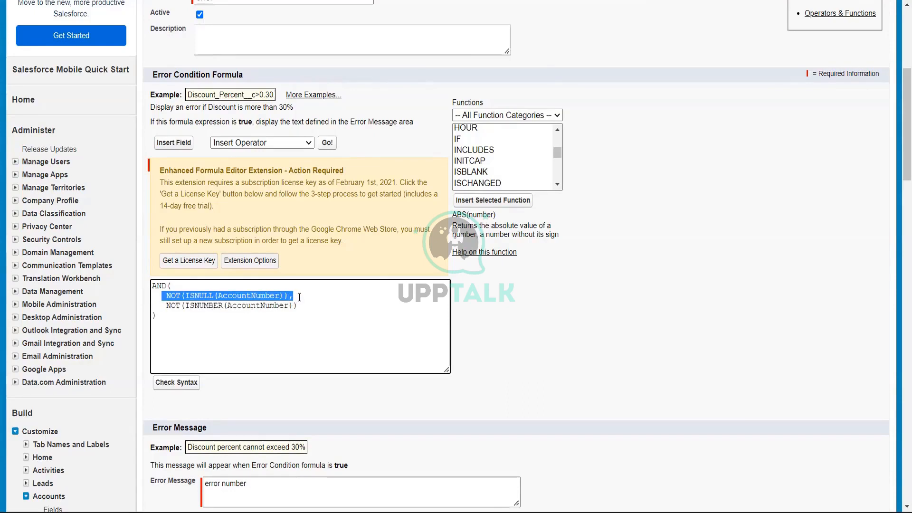
pyautogui.click(299, 297)
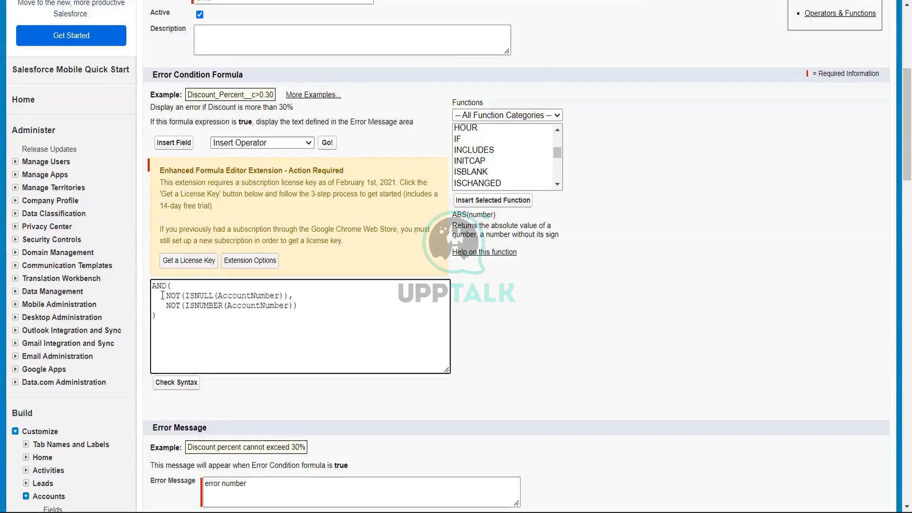
pyautogui.moveTo(162, 297); pyautogui.dragTo(319, 304)
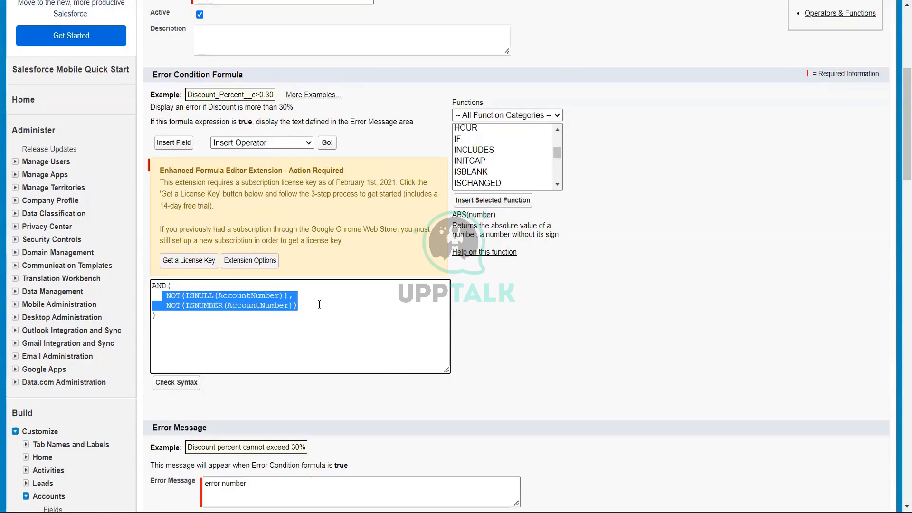
pyautogui.click(254, 294)
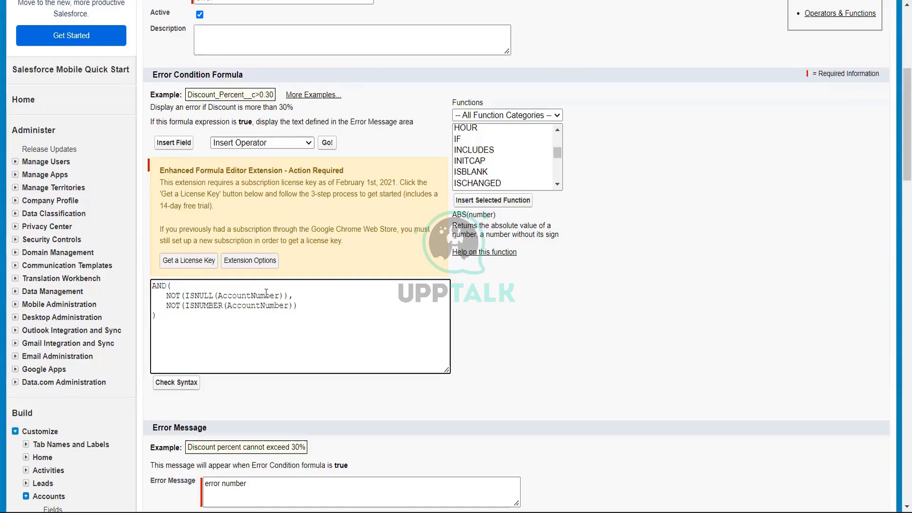
pyautogui.moveTo(280, 295); pyautogui.dragTo(220, 297)
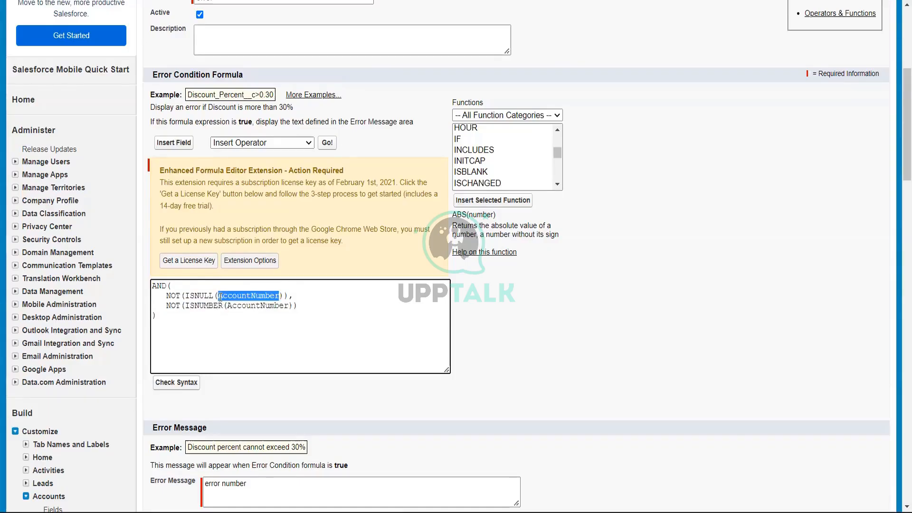
pyautogui.click(253, 309)
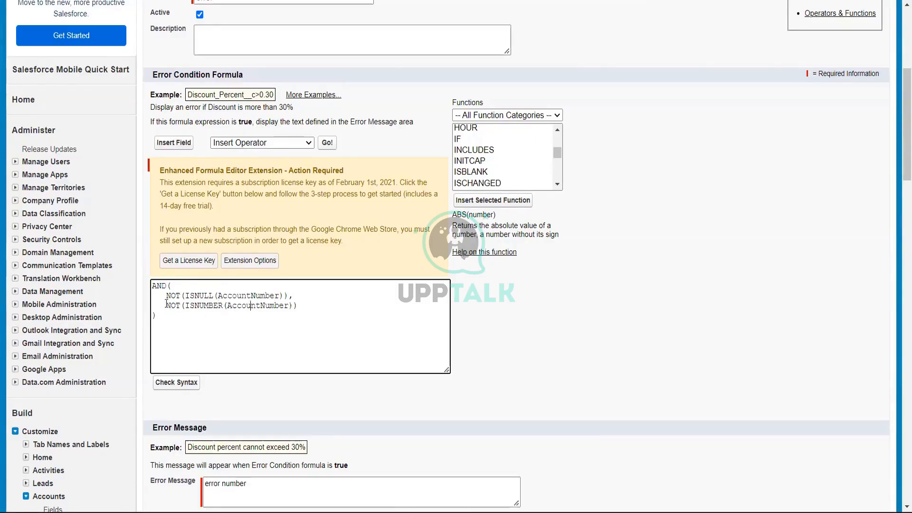
# Step: Examine the NOT(ISNUMBER(AccountNumber)) condition and its AccountNumber field reference in the validation rule formula
pyautogui.moveTo(166, 306); pyautogui.dragTo(310, 307)
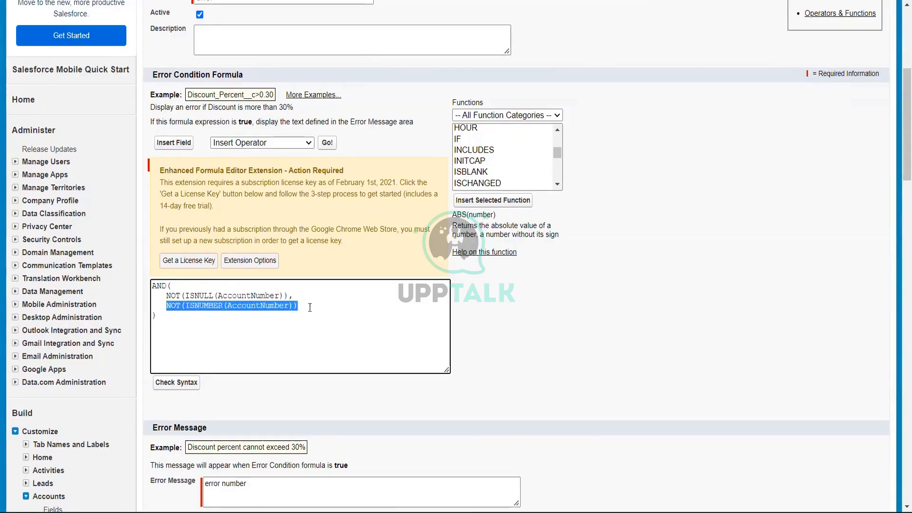
pyautogui.click(310, 308)
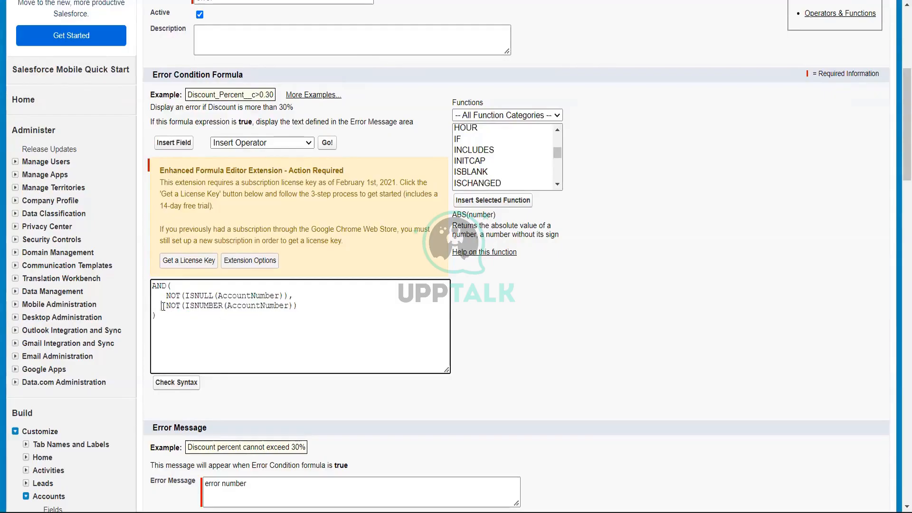
pyautogui.moveTo(162, 306); pyautogui.dragTo(307, 306)
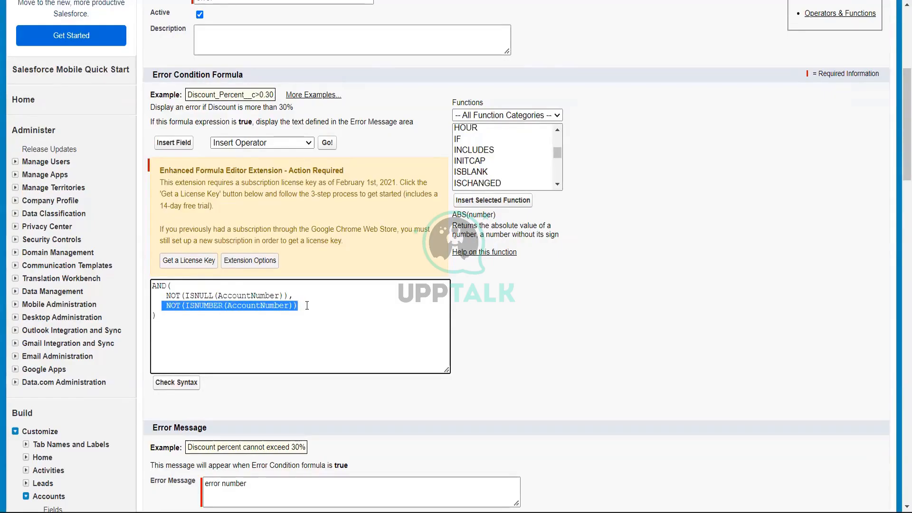
pyautogui.click(200, 306)
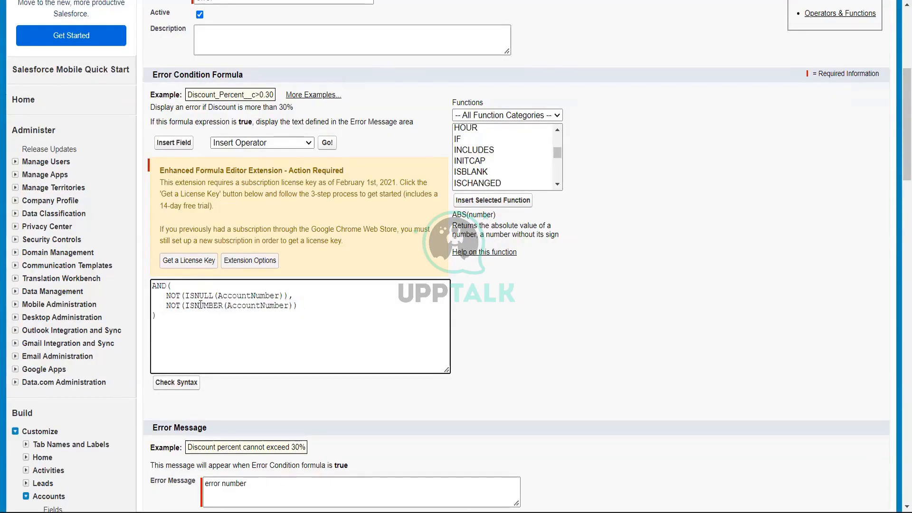
pyautogui.moveTo(165, 306); pyautogui.dragTo(291, 306)
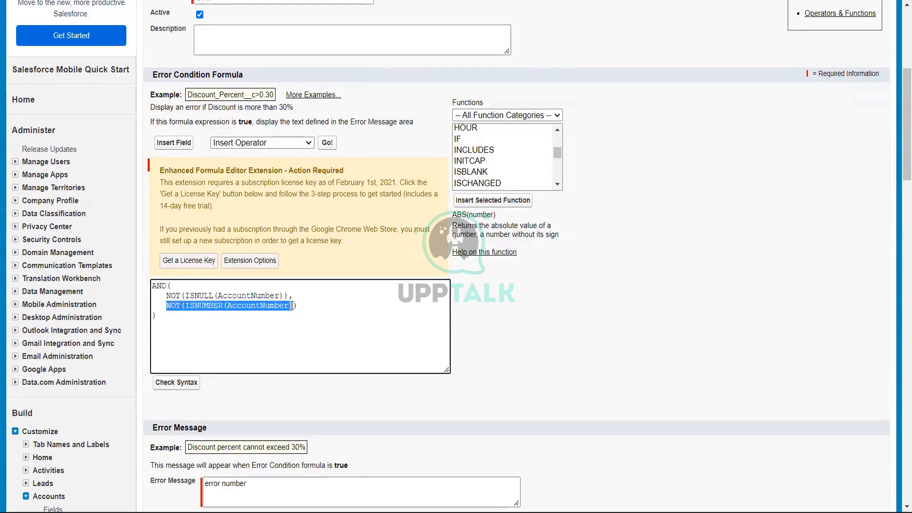
pyautogui.click(185, 311)
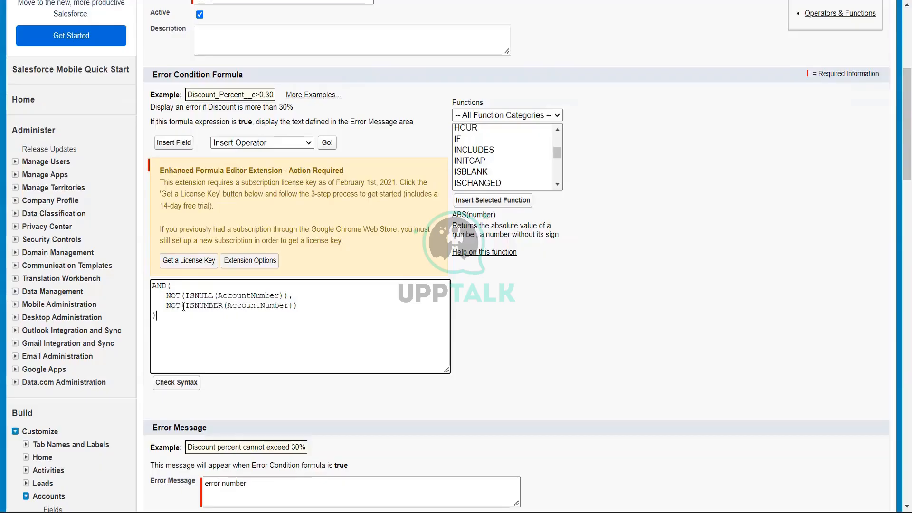
pyautogui.moveTo(185, 306); pyautogui.dragTo(223, 306)
pyautogui.click(243, 331)
pyautogui.moveTo(185, 306); pyautogui.dragTo(288, 305)
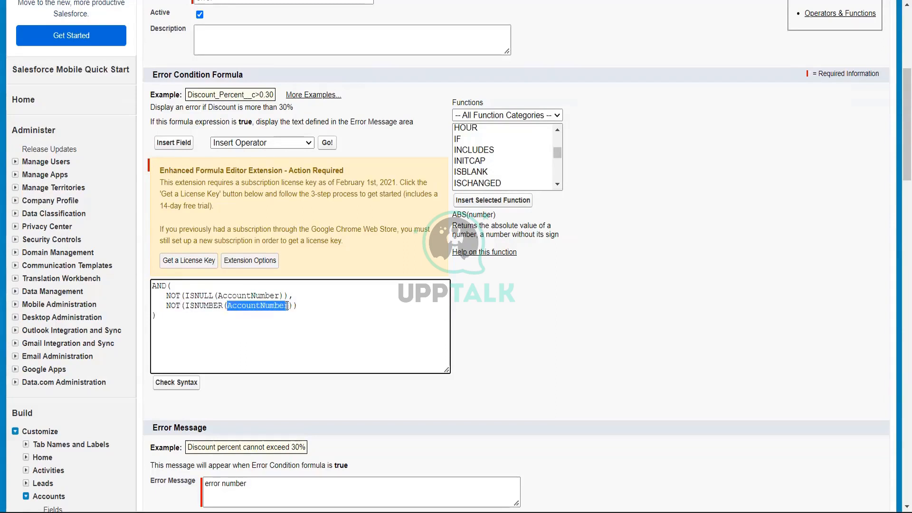
pyautogui.click(315, 301)
pyautogui.moveTo(288, 306); pyautogui.dragTo(226, 306)
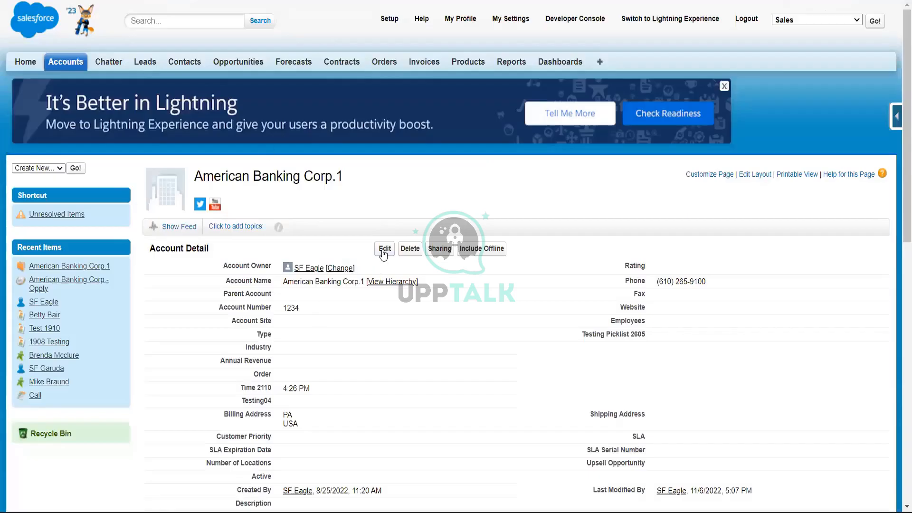
# Step: Edit the American Banking Corp.1 account and try to save it with only letters in the Account Number field
pyautogui.click(384, 249)
pyautogui.click(323, 315)
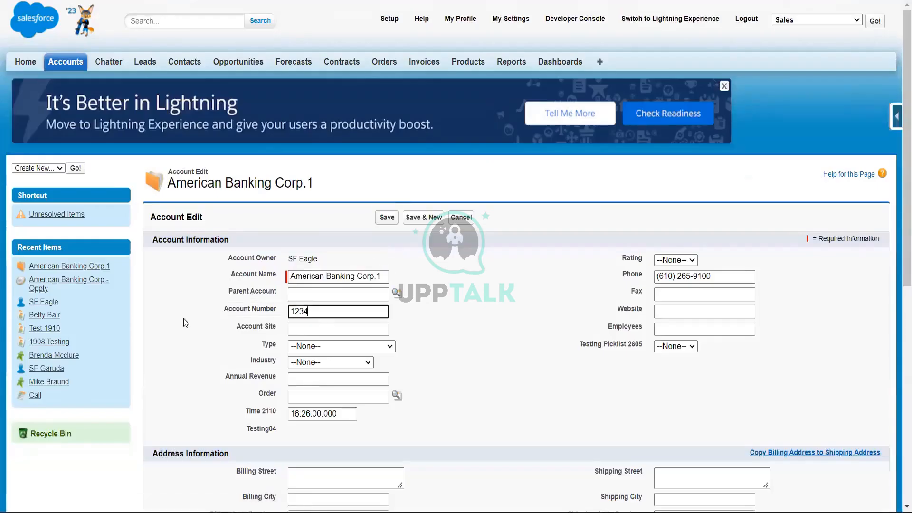
pyautogui.hotkey('ctrl', 'a')
pyautogui.press('BackSpace')
pyautogui.write('uiouu')
pyautogui.click(386, 219)
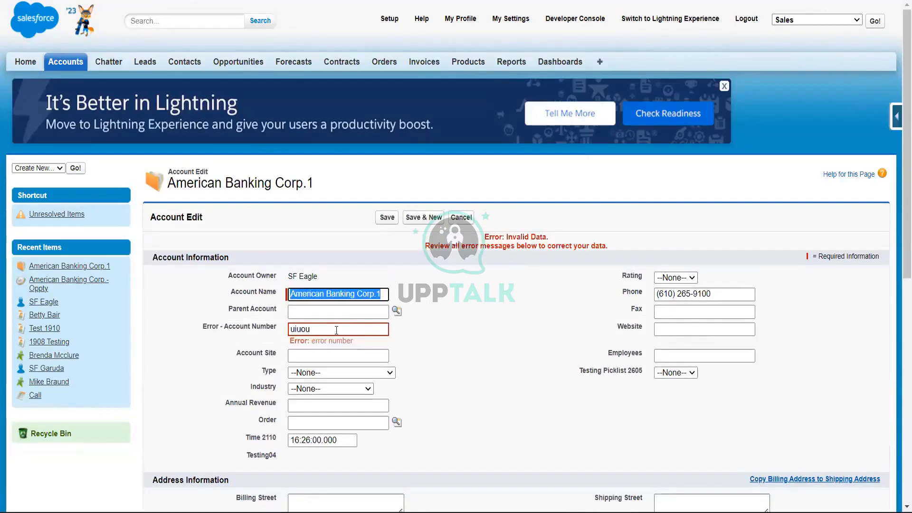
# Step: Replace the invalid Account Number with a four-digit numeric value, save the account and review the saved field
pyautogui.click(337, 330)
pyautogui.moveTo(337, 330); pyautogui.dragTo(242, 331)
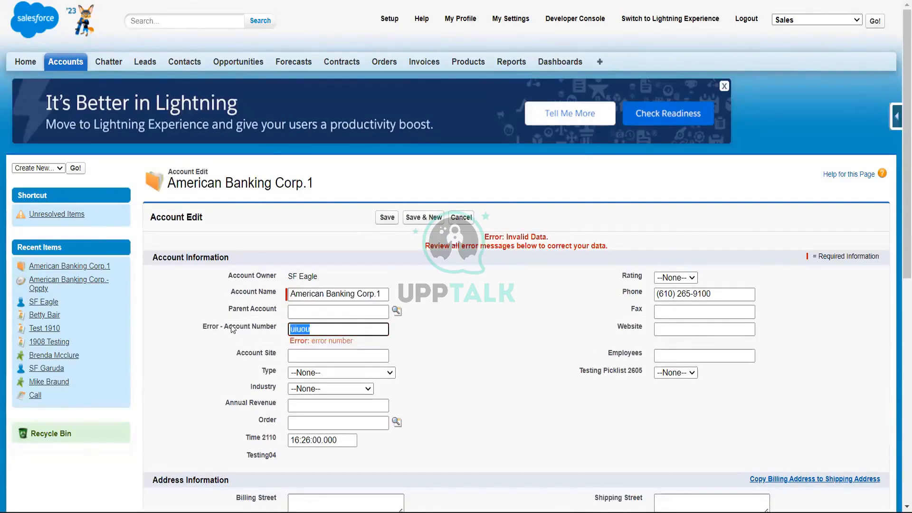
pyautogui.press('BackSpace')
pyautogui.write('9878')
pyautogui.click(387, 218)
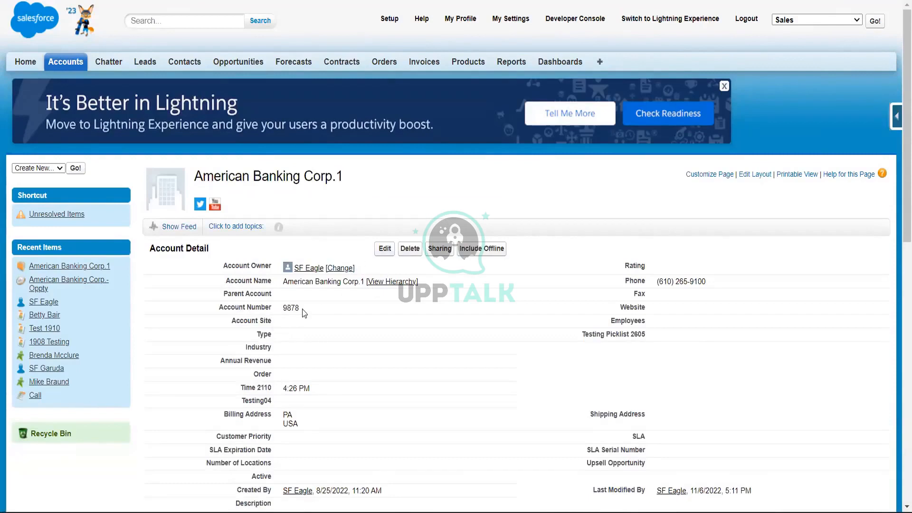
pyautogui.moveTo(284, 312); pyautogui.dragTo(209, 313)
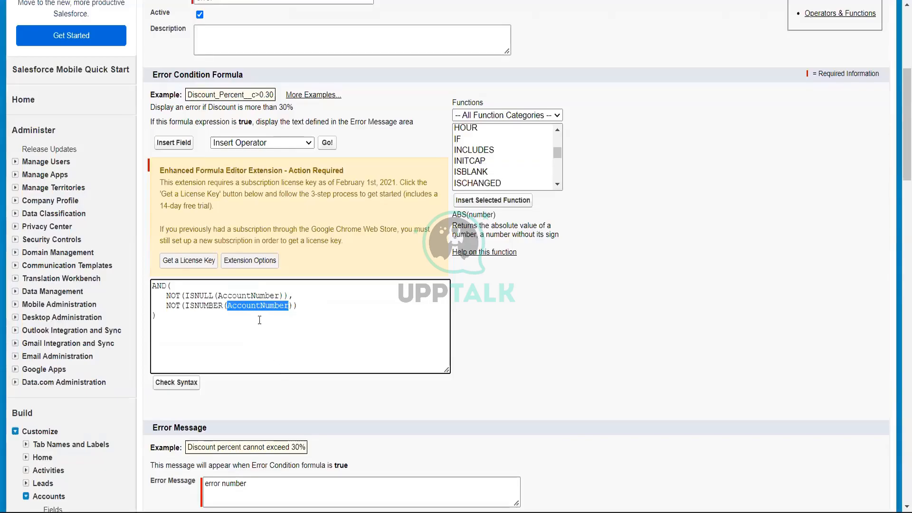
# Step: Review the complete AND formula of the error validation rule, its syntax check option and the rule name
pyautogui.click(237, 323)
pyautogui.hotkey('ctrl', 'a')
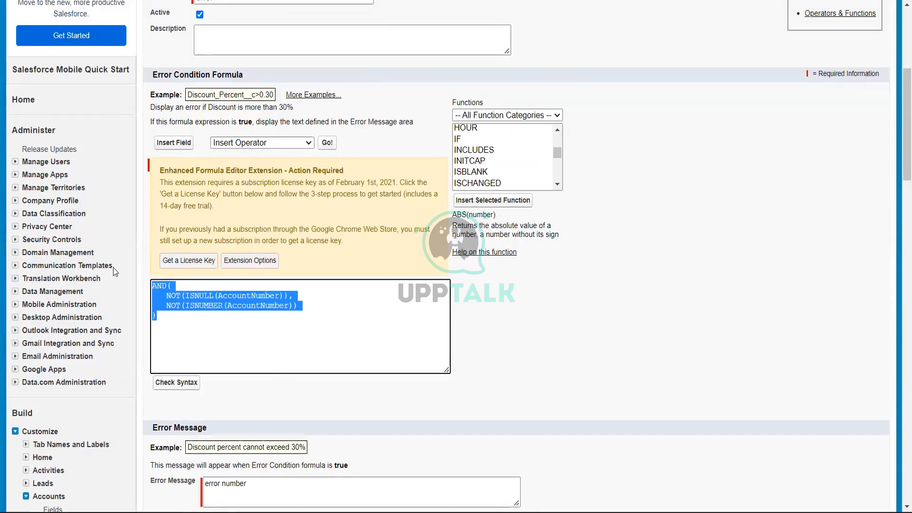
pyautogui.click(485, 472)
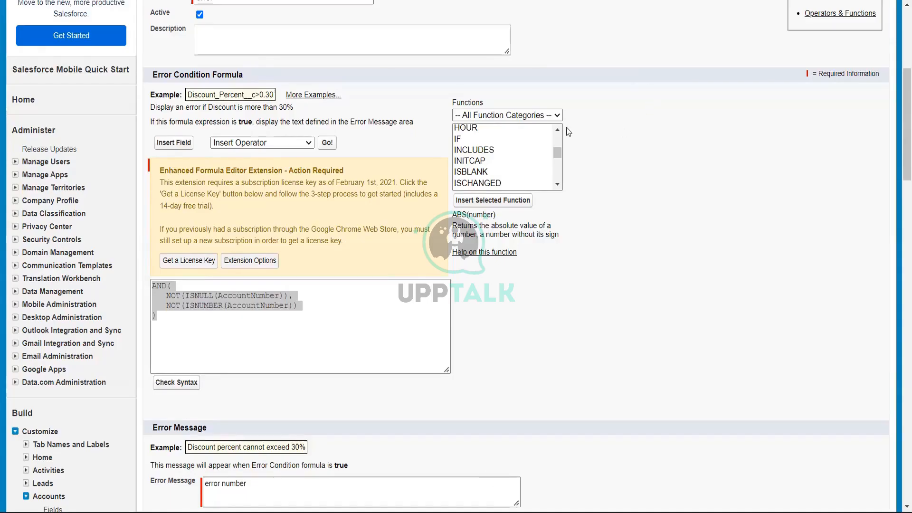
pyautogui.click(176, 388)
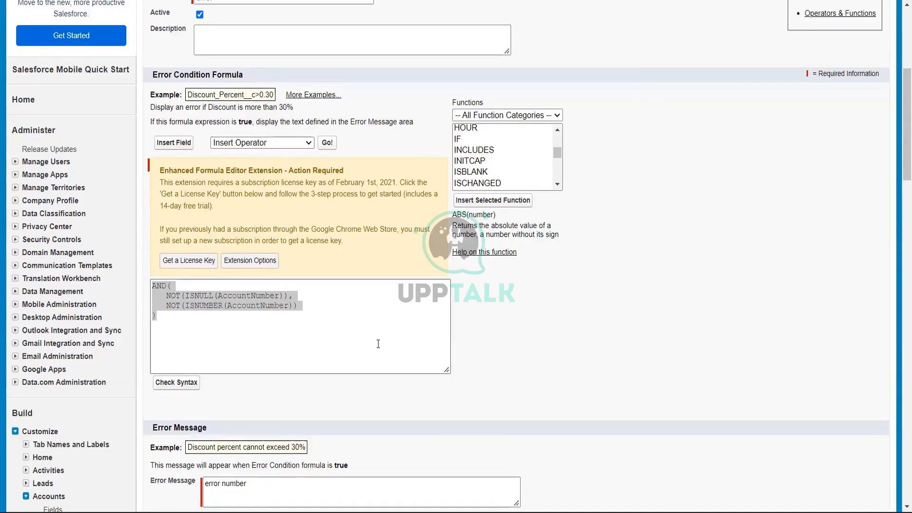
pyautogui.click(177, 388)
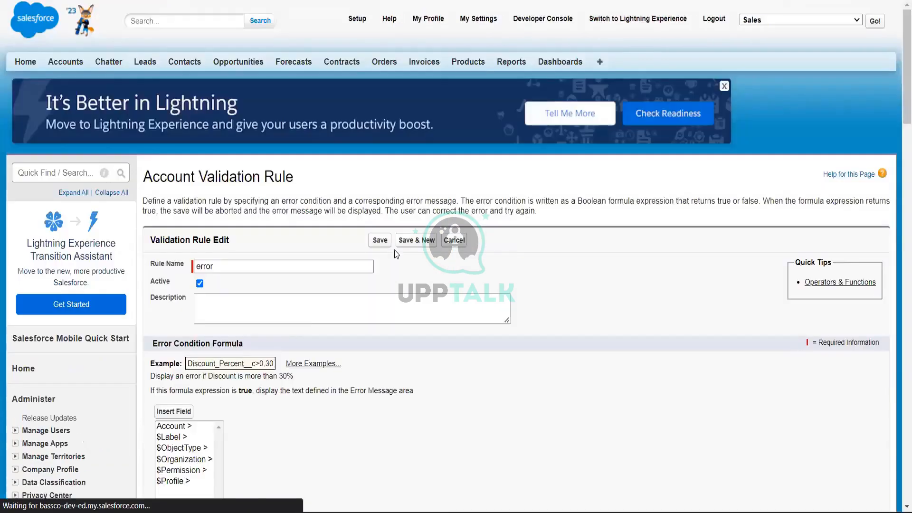
pyautogui.click(230, 267)
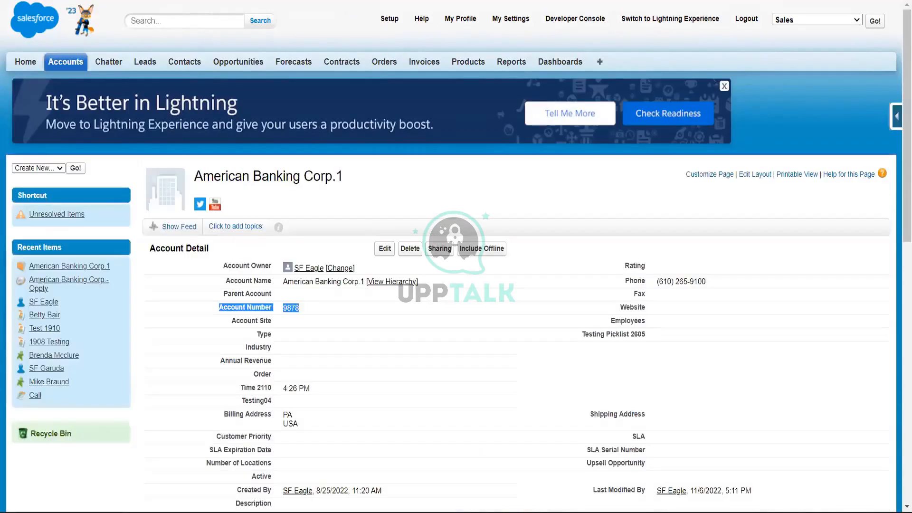
# Step: Review the American Banking Corp.1 account details and the standard and custom fields listed for Opportunities
pyautogui.scroll(-2, 899, 97)
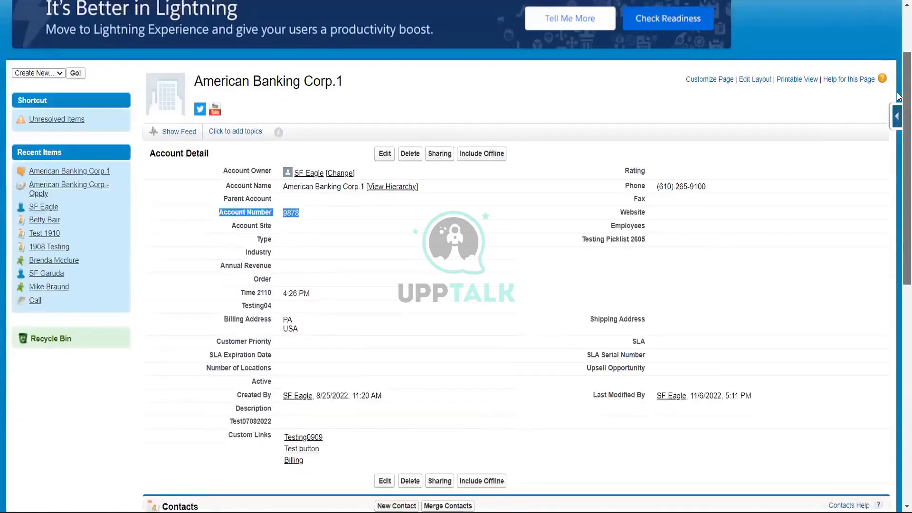
pyautogui.scroll(3, 899, 95)
pyautogui.scroll(-3, 899, 93)
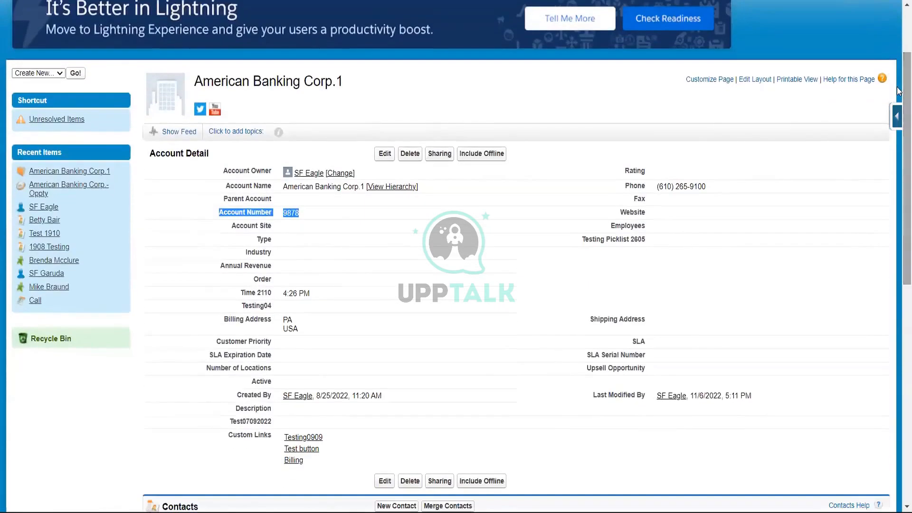
pyautogui.scroll(2, 899, 91)
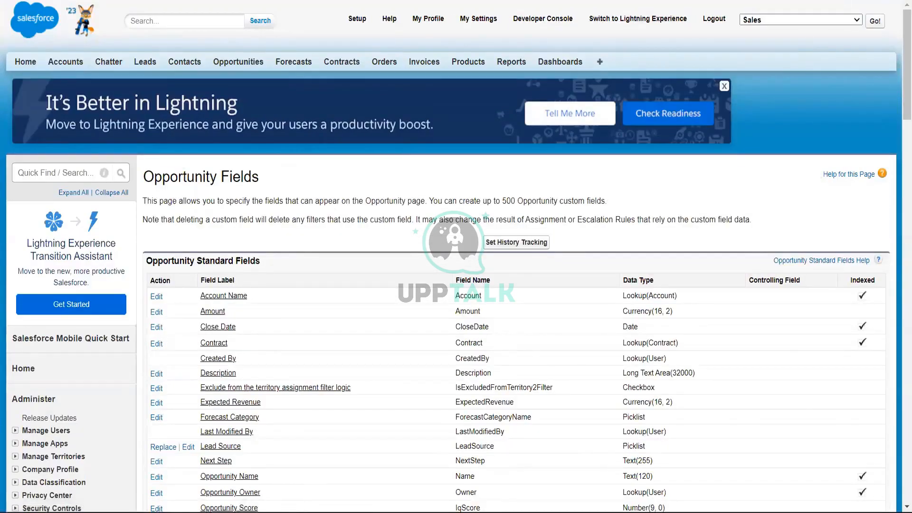
pyautogui.scroll(-2, 899, 107)
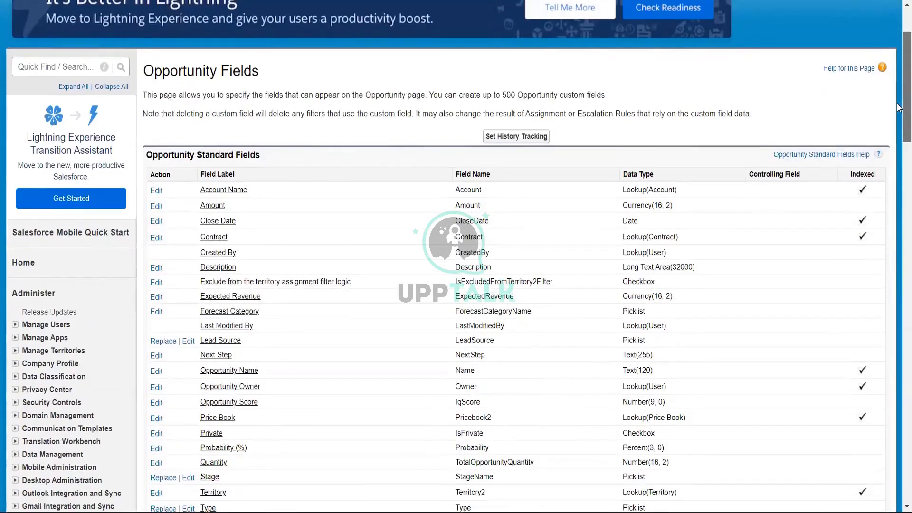
pyautogui.scroll(-4, 899, 194)
pyautogui.scroll(3, 899, 196)
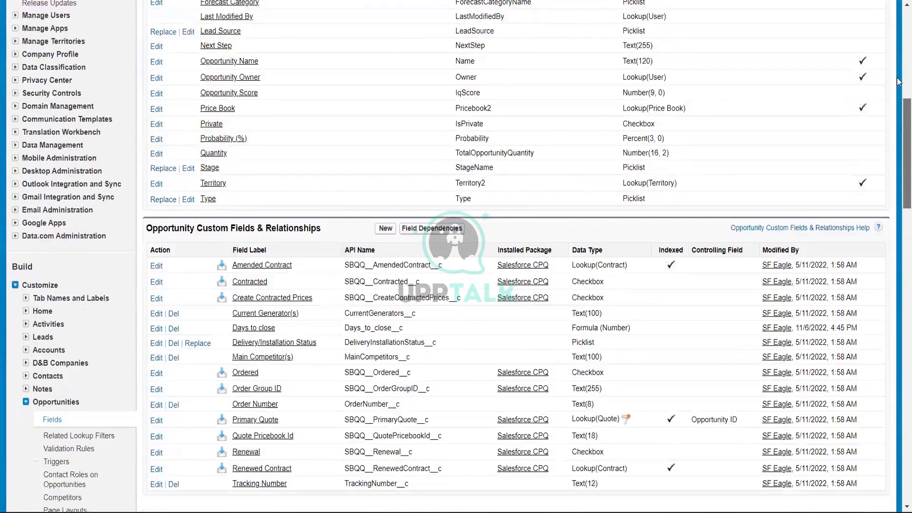
pyautogui.scroll(5, 780, 466)
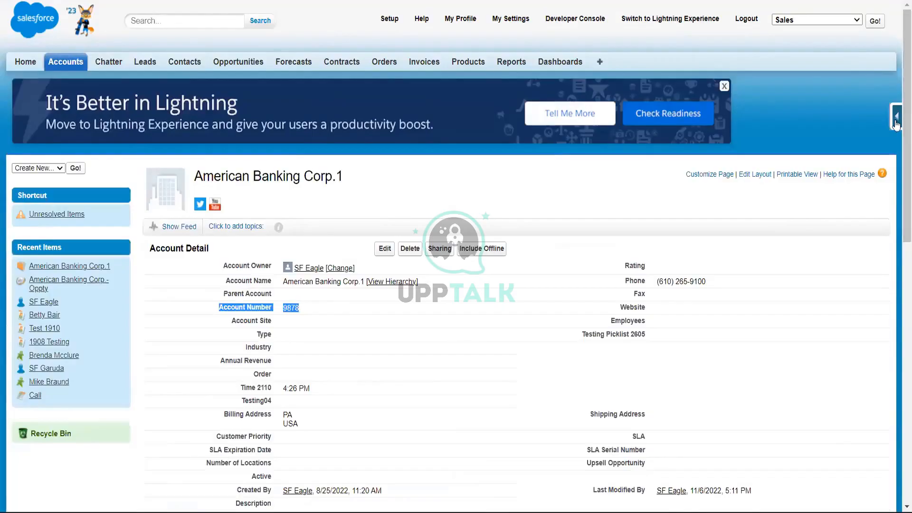
pyautogui.click(897, 125)
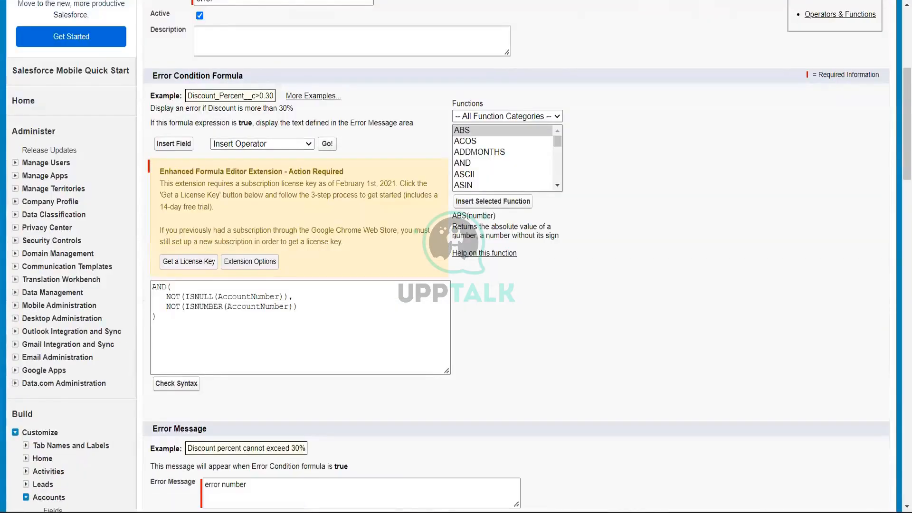
# Step: Examine the error validation rule's name, condition formula, error message and error location settings
pyautogui.moveTo(899, 119); pyautogui.dragTo(900, 176)
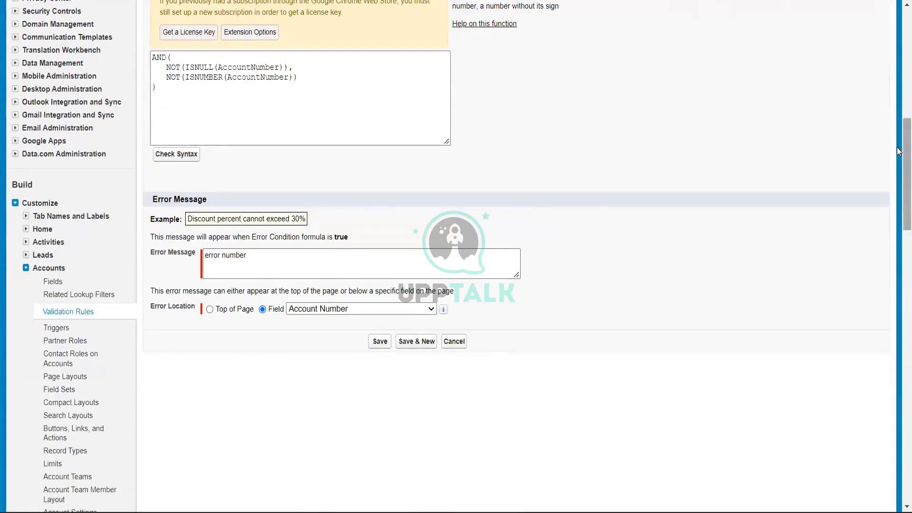
pyautogui.scroll(9, 313, 200)
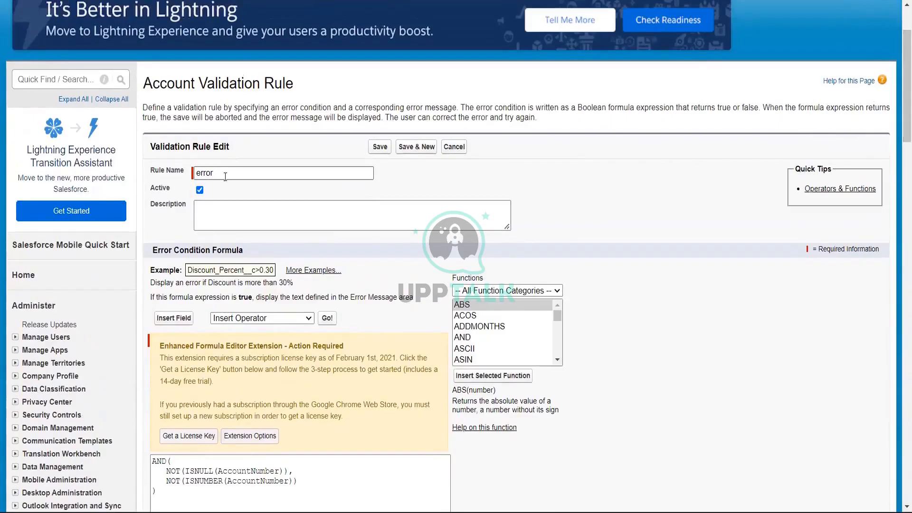
pyautogui.moveTo(907, 122); pyautogui.dragTo(898, 182)
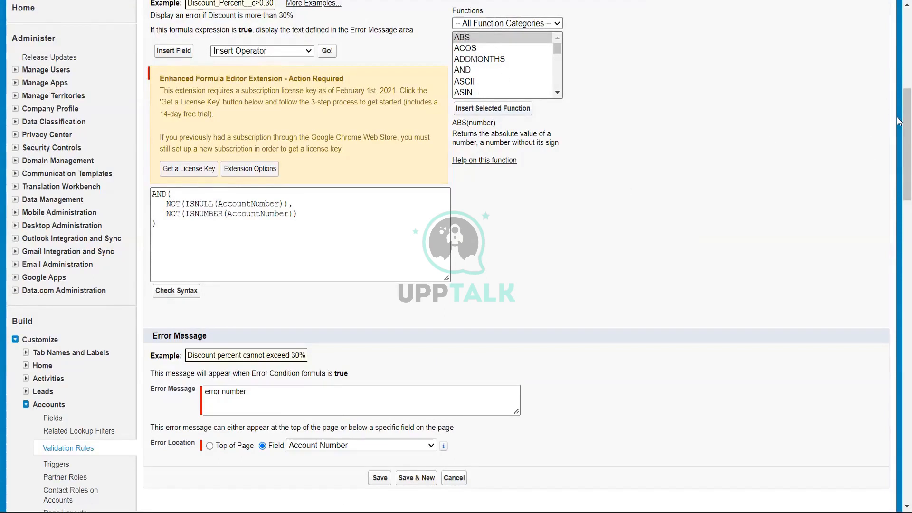
pyautogui.moveTo(904, 119); pyautogui.dragTo(904, 122)
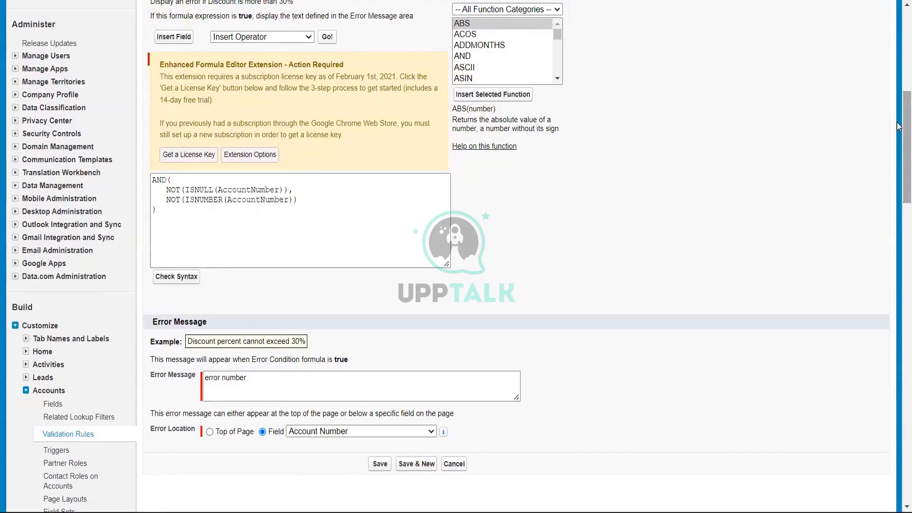
pyautogui.moveTo(905, 126); pyautogui.dragTo(904, 174)
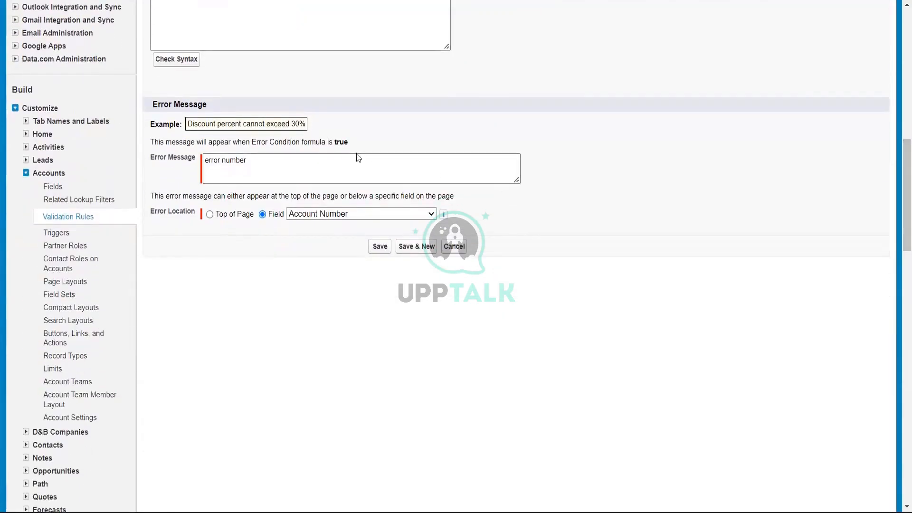
# Step: Try rewording the validation rule's error message to "Only number"
pyautogui.click(247, 160)
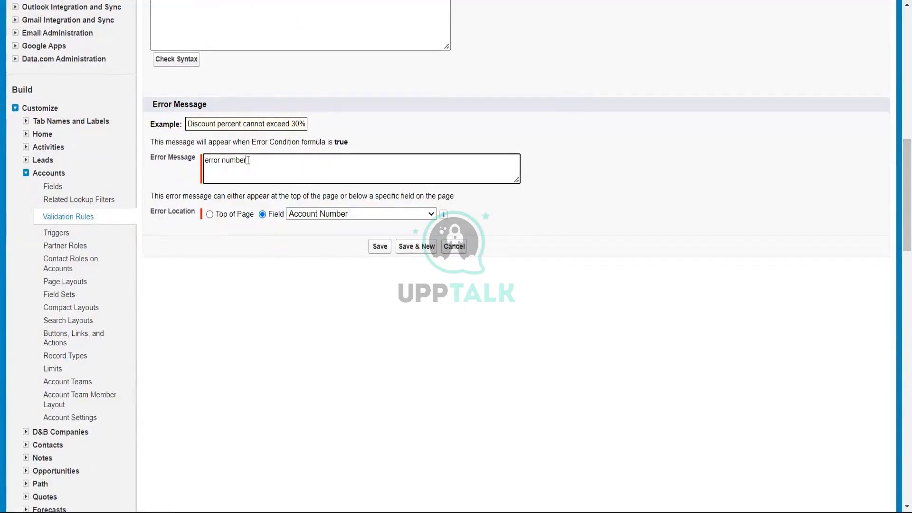
pyautogui.moveTo(248, 161); pyautogui.dragTo(93, 175)
pyautogui.press('BackSpace')
pyautogui.write('Only')
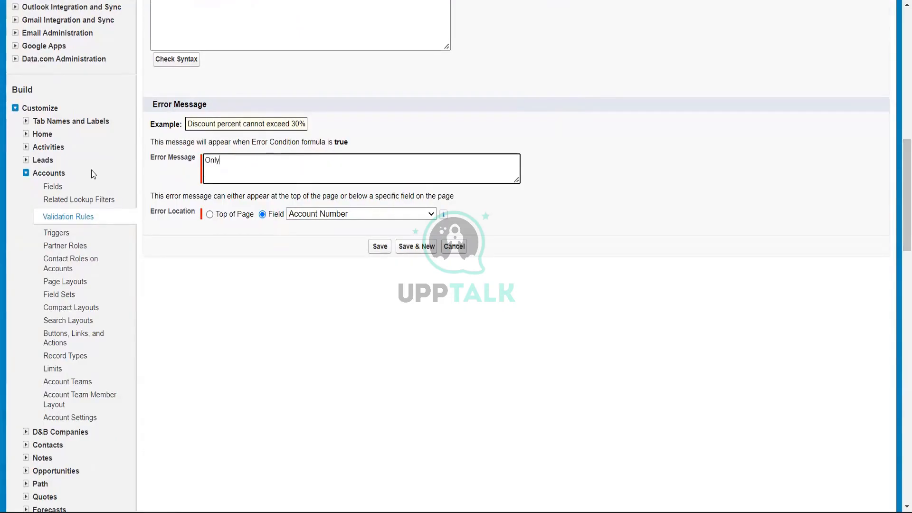
pyautogui.write(' banum')
pyautogui.press('BackSpace')
pyautogui.press('BackSpace')
pyautogui.write('umber abd')
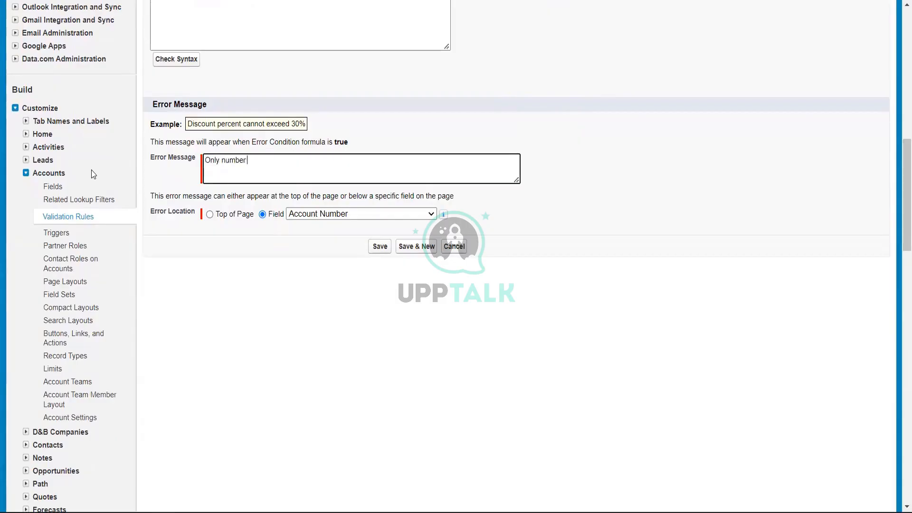
# Step: Replace the validation rule's error message with "Please enter only number" and save the rule
pyautogui.press('BackSpace')
pyautogui.press('BackSpace')
pyautogui.press('BackSpace')
pyautogui.press('BackSpace')
pyautogui.press('BackSpace')
pyautogui.press('BackSpace')
pyautogui.press('BackSpace')
pyautogui.press('BackSpace')
pyautogui.press('BackSpace')
pyautogui.press('BackSpace')
pyautogui.press('BackSpace')
pyautogui.press('BackSpace')
pyautogui.press('BackSpace')
pyautogui.write('p')
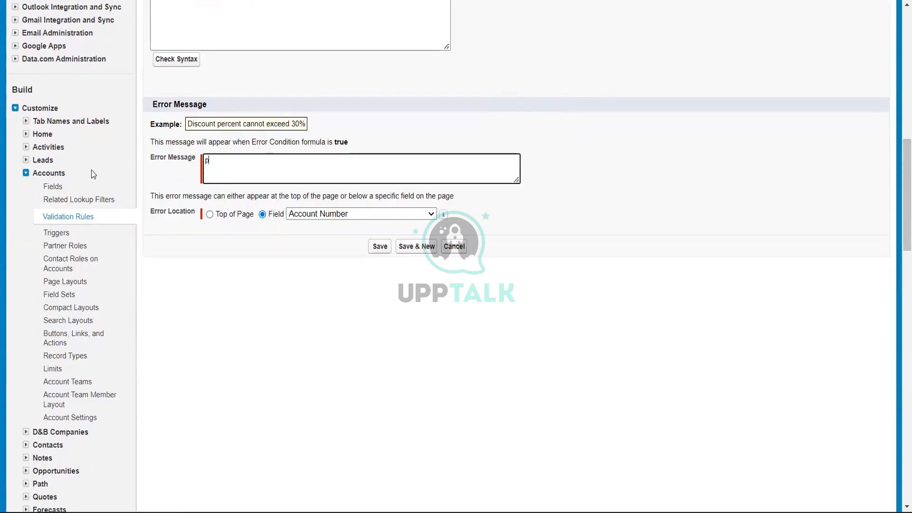
pyautogui.press('BackSpace')
pyautogui.write('Please enger ==')
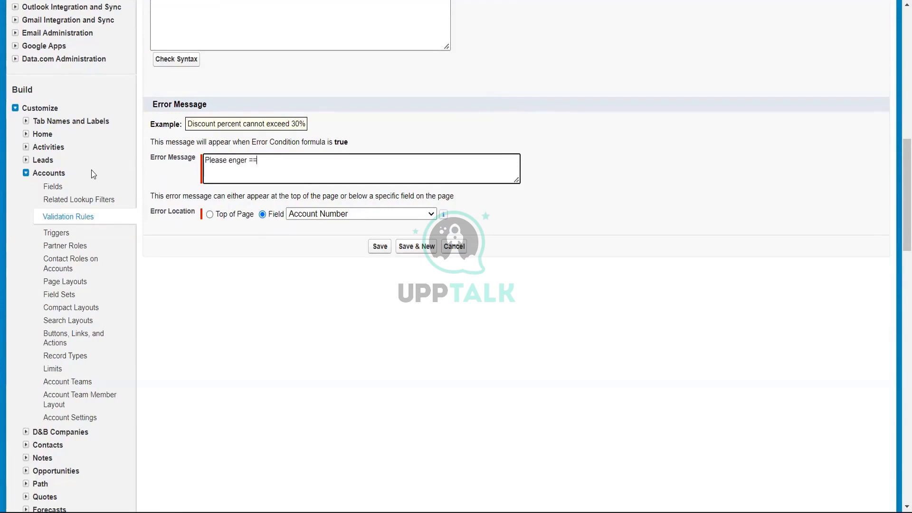
pyautogui.press('BackSpace')
pyautogui.press('BackSpace')
pyautogui.press('BackSpace')
pyautogui.press('BackSpace')
pyautogui.press('BackSpace')
pyautogui.press('BackSpace')
pyautogui.write('ter only number')
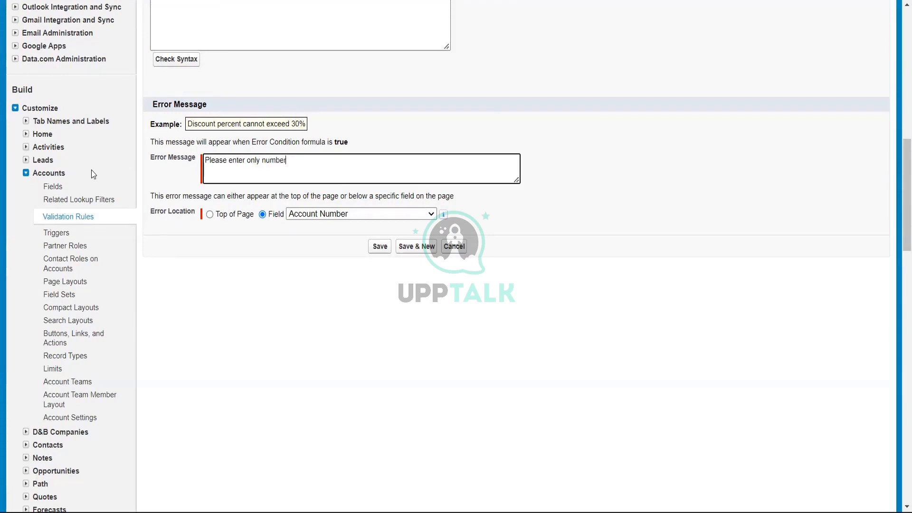
pyautogui.click(380, 246)
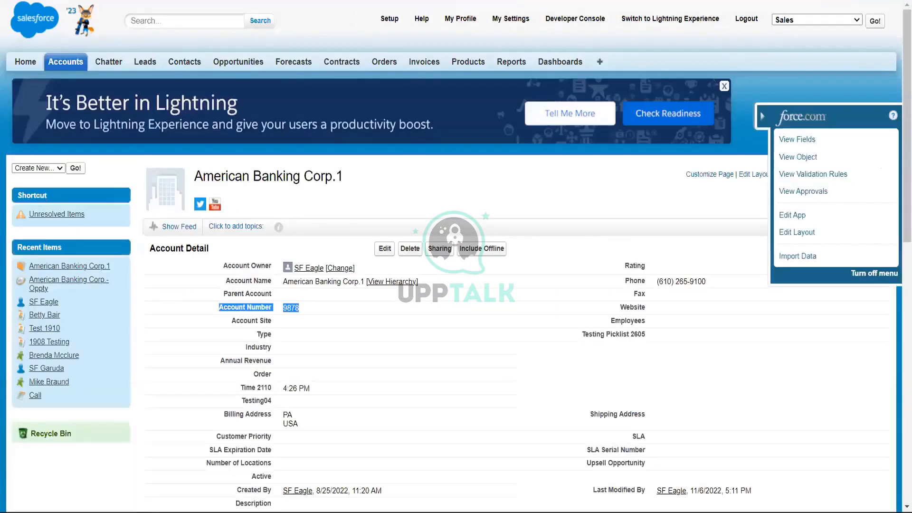
# Step: Reload the American Banking Corp.1 account, clear its Account Number and try to save it to test the reworded error message
pyautogui.press('F5')
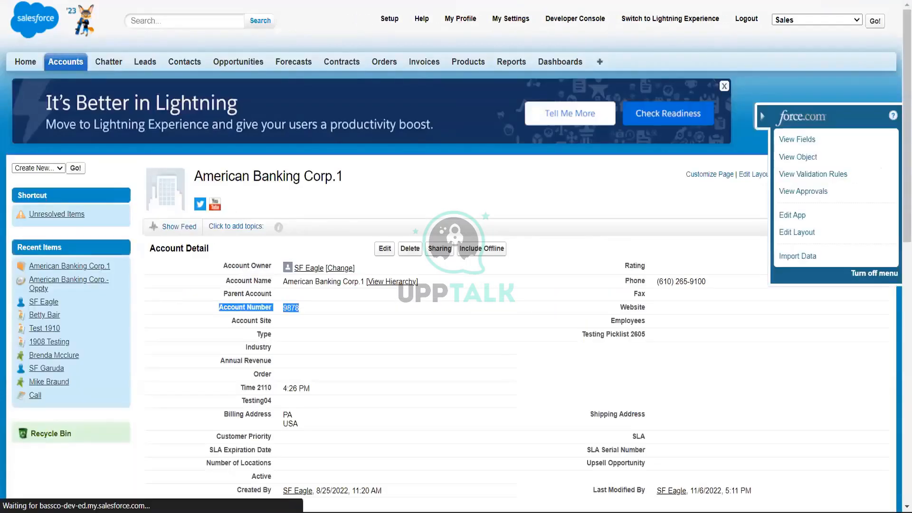
pyautogui.click(384, 249)
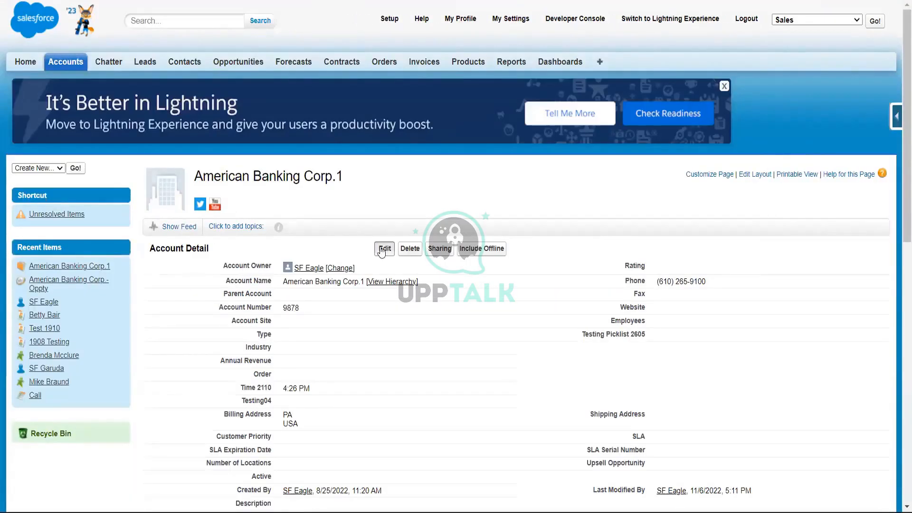
pyautogui.press('Tab')
pyautogui.press('Tab')
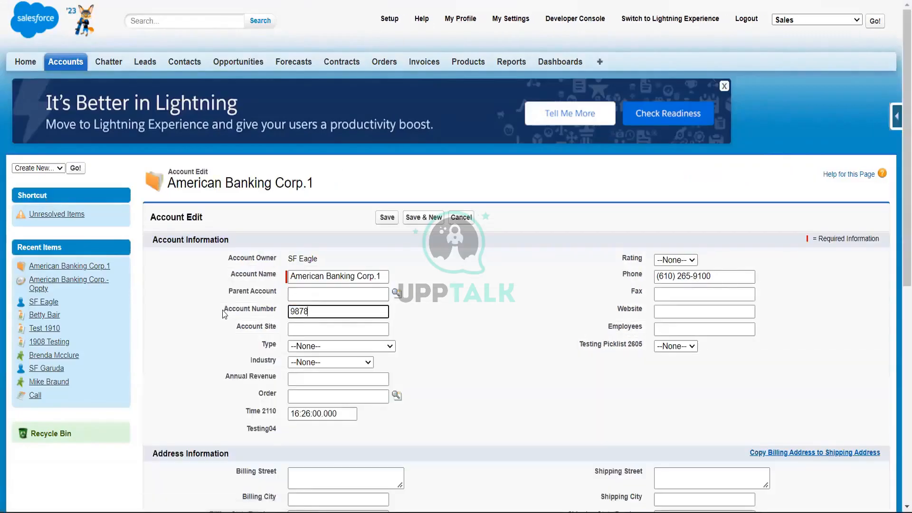
pyautogui.press('BackSpace')
pyautogui.click(385, 219)
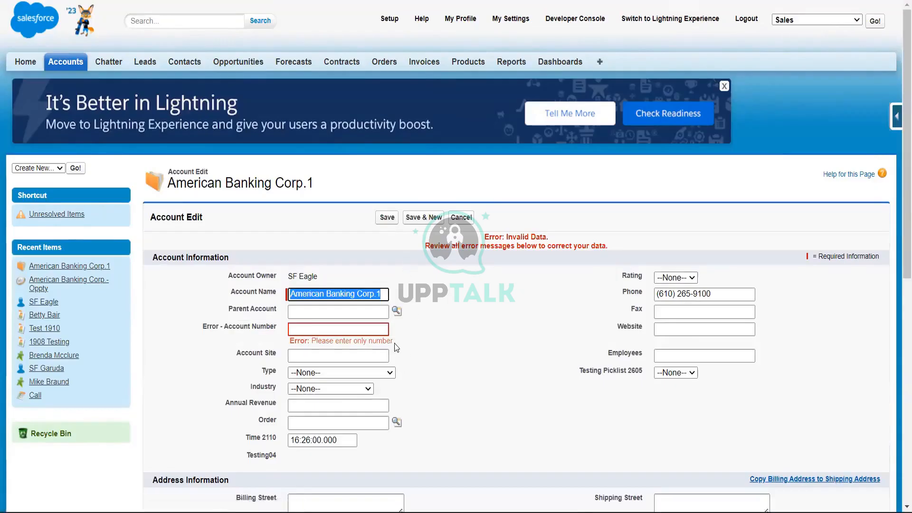
pyautogui.moveTo(395, 343); pyautogui.dragTo(309, 344)
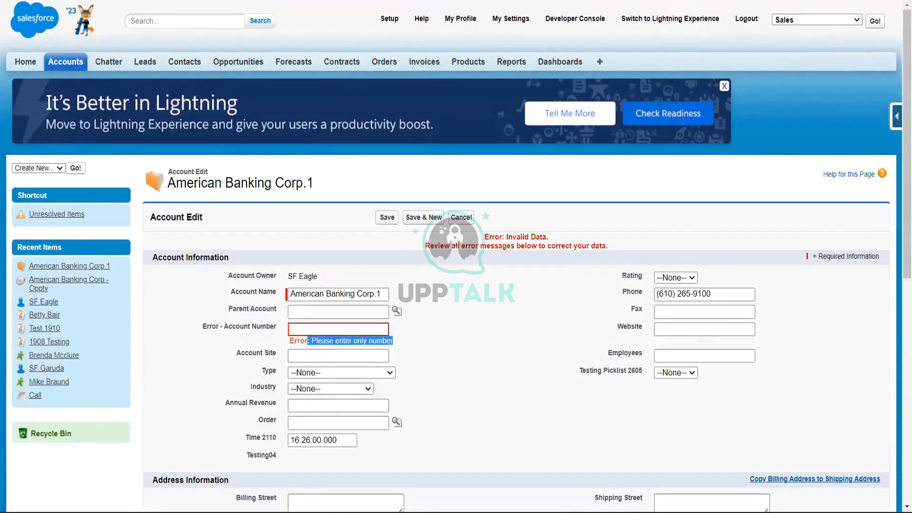
# Step: Compare the error shown under the account's Account Number field with the error message defined in the validation rule
pyautogui.hotkey('ctrl', 'Tab')
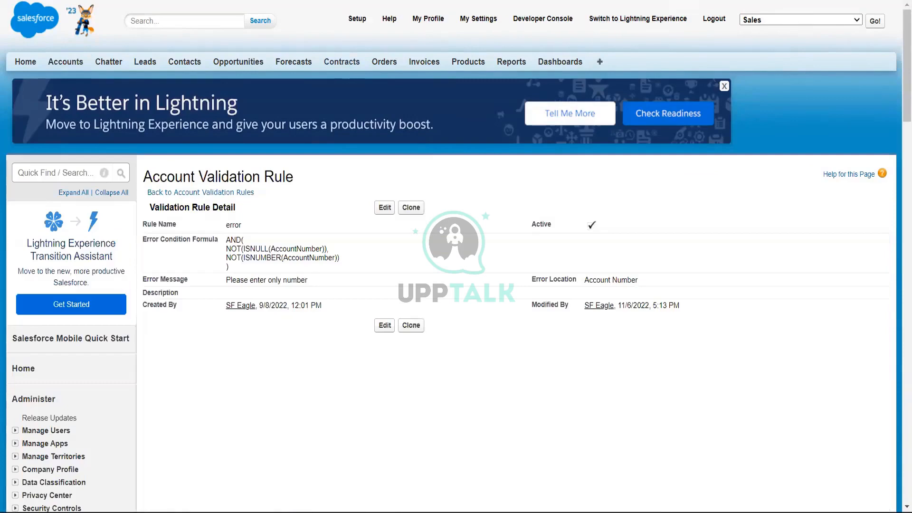
pyautogui.hotkey('ctrl', 'Tab')
pyautogui.hotkey('ctrl', 'Tab')
pyautogui.hotkey('ctrl', 'Tab')
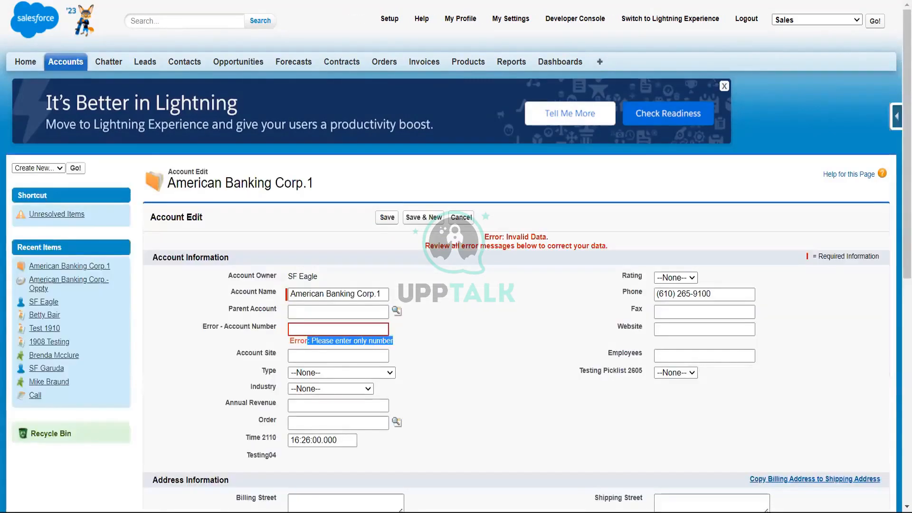
pyautogui.hotkey('ctrl', 'Tab')
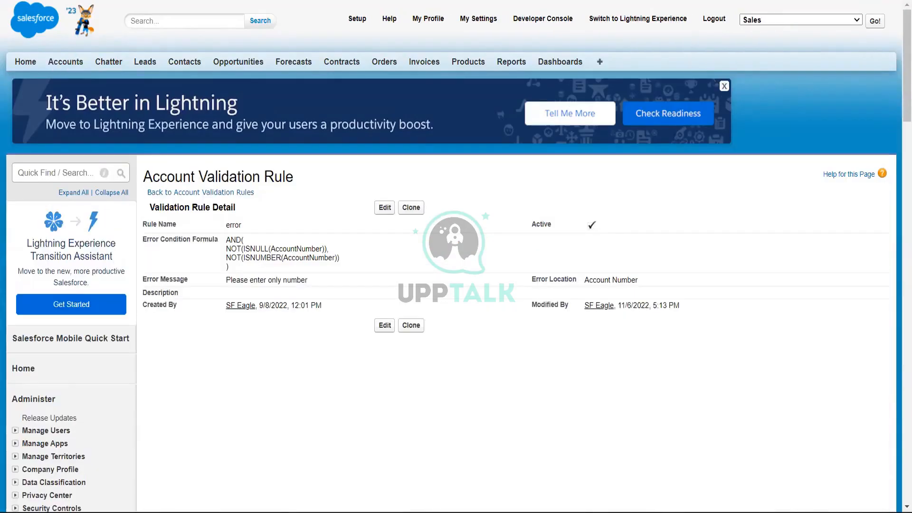
pyautogui.hotkey('ctrl', 'Tab')
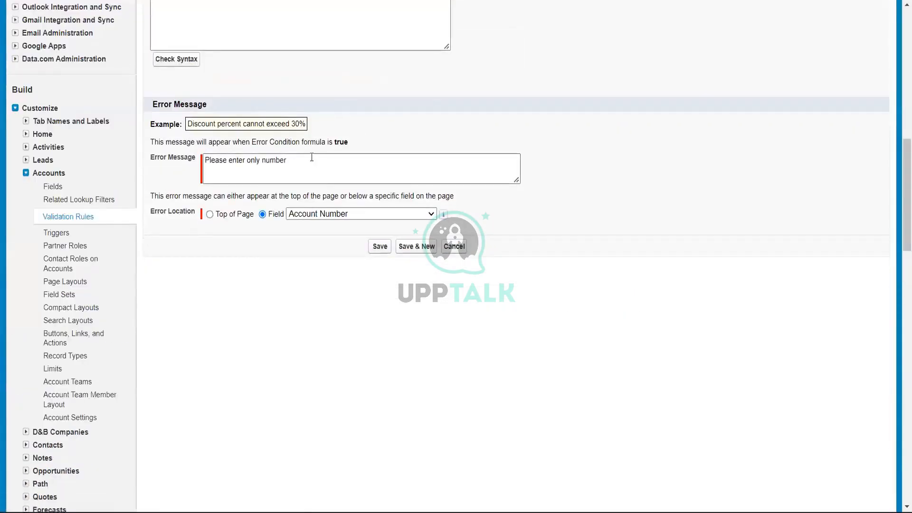
pyautogui.moveTo(312, 158); pyautogui.dragTo(188, 168)
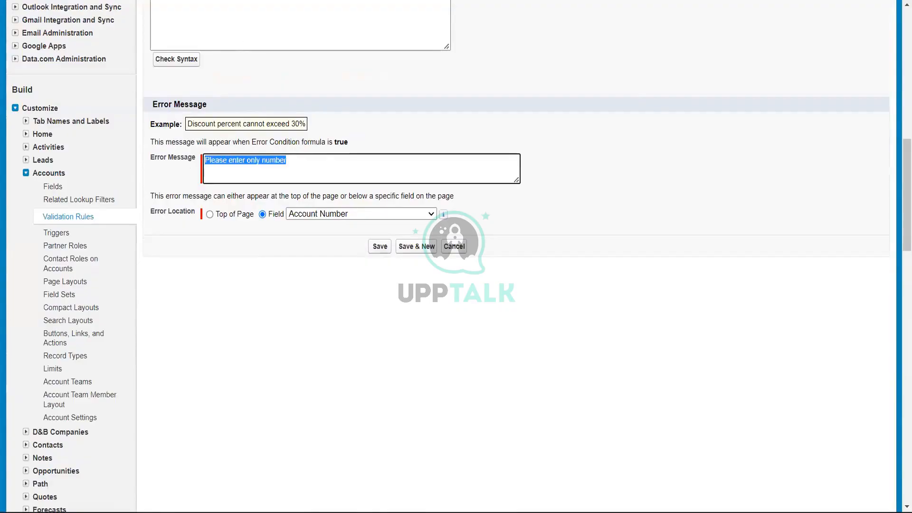
pyautogui.hotkey('ctrl', 'shift', 'Tab')
pyautogui.click(545, 409)
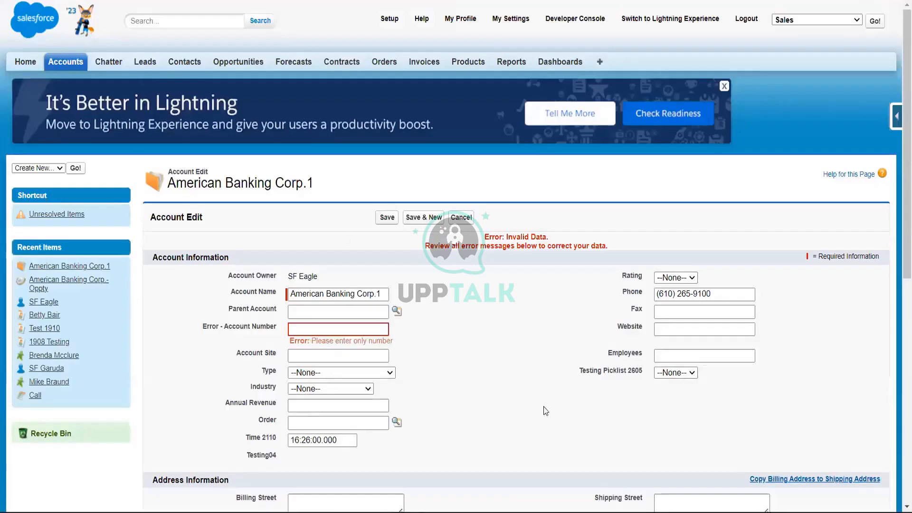
# Step: Enter a digits-only account number for American Banking Corp.1 and save the account
pyautogui.click(322, 328)
pyautogui.write('123')
pyautogui.click(392, 220)
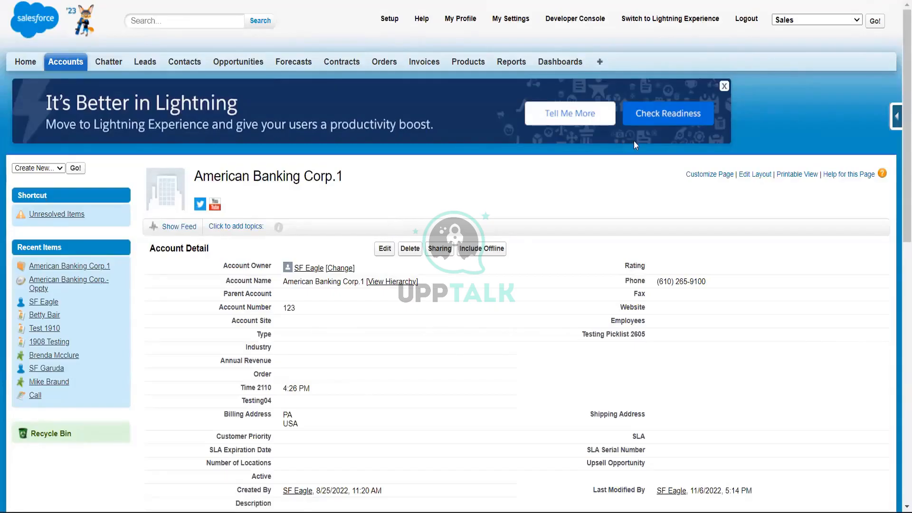
# Step: Open the approval processes for the Account object and review the setup instructions and the active and inactive process lists
pyautogui.moveTo(907, 41)
pyautogui.mouseDown()
pyautogui.moveTo(898, 143)
pyautogui.moveTo(902, 38)
pyautogui.mouseUp()
pyautogui.click(897, 122)
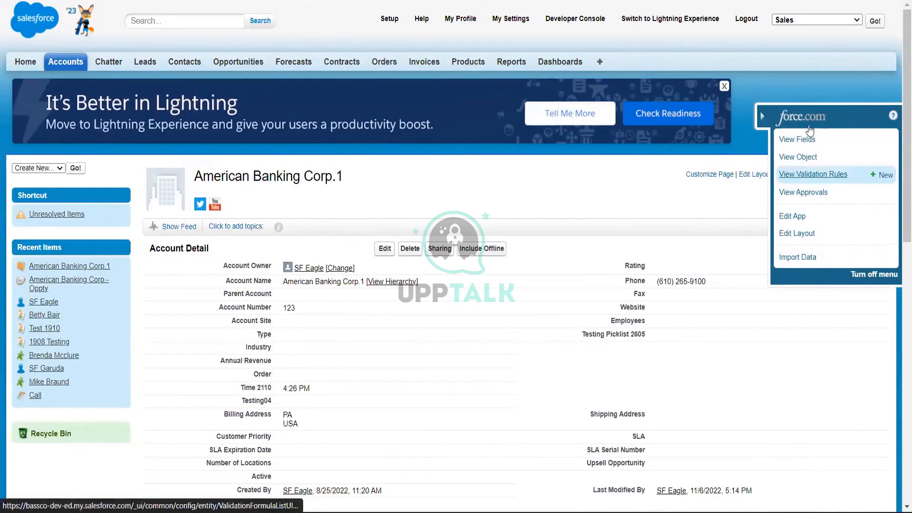
pyautogui.click(805, 197)
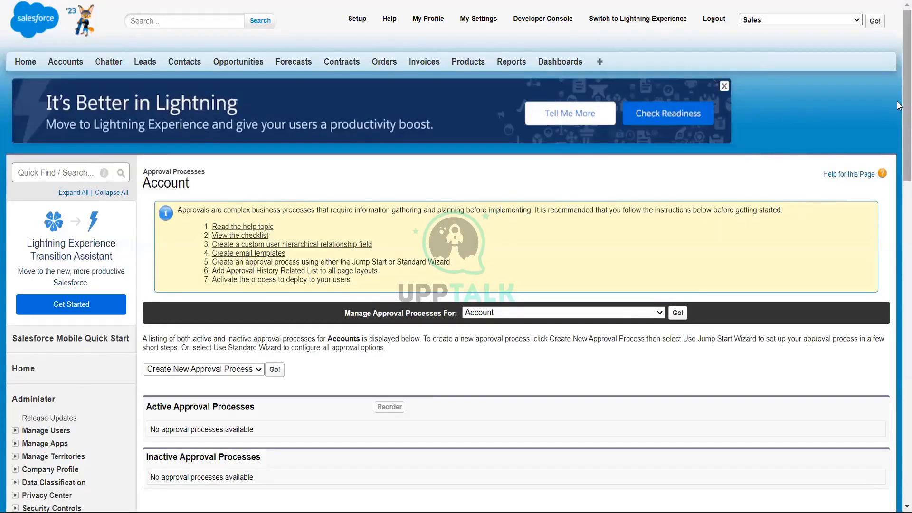
pyautogui.scroll(-5, 898, 142)
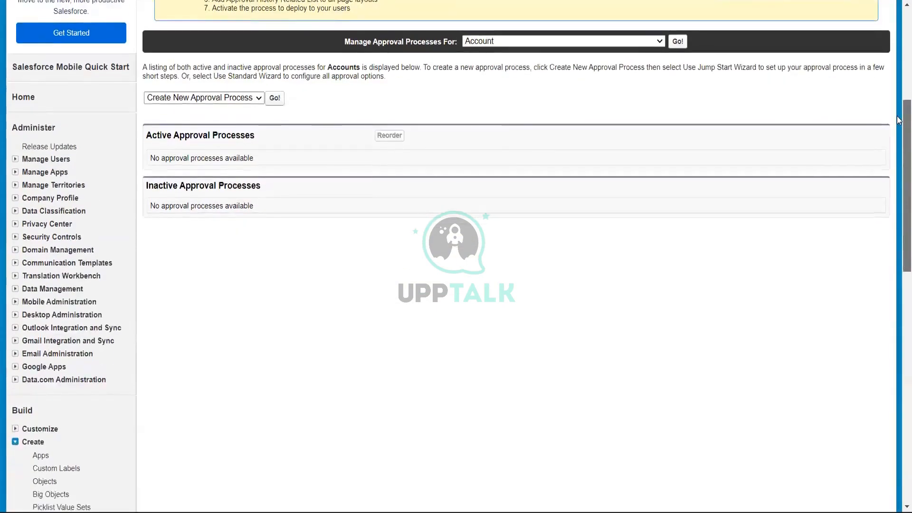
pyautogui.scroll(3, 898, 87)
pyautogui.scroll(3, 898, 87)
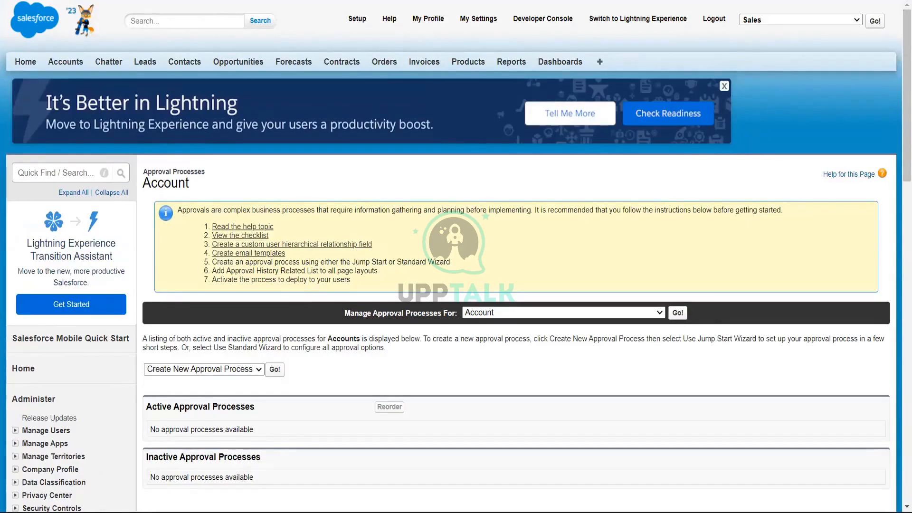
# Step: Go to Setup and open the list of all users under Manage Users
pyautogui.click(362, 17)
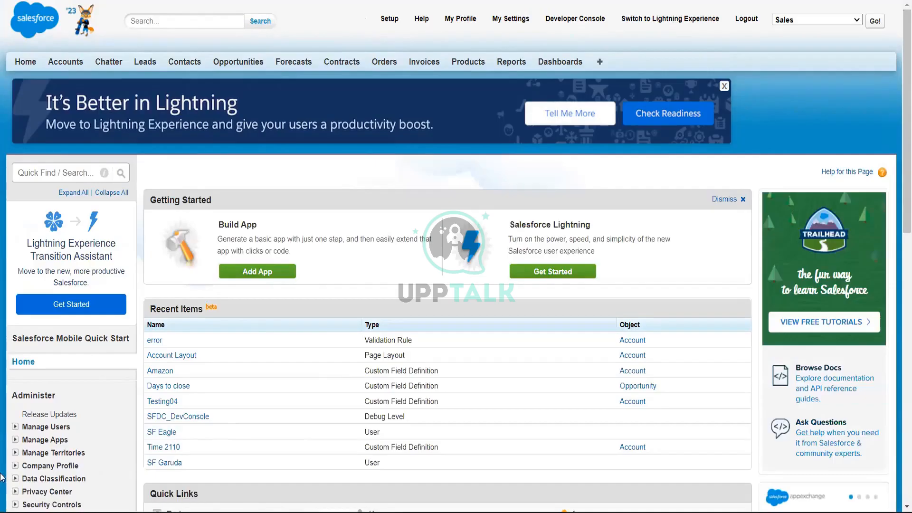
pyautogui.click(15, 427)
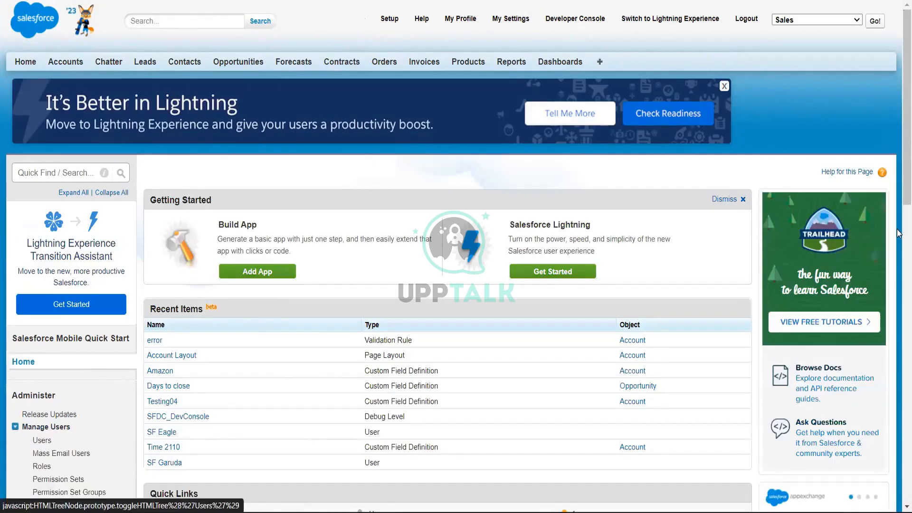
pyautogui.scroll(-5, 898, 205)
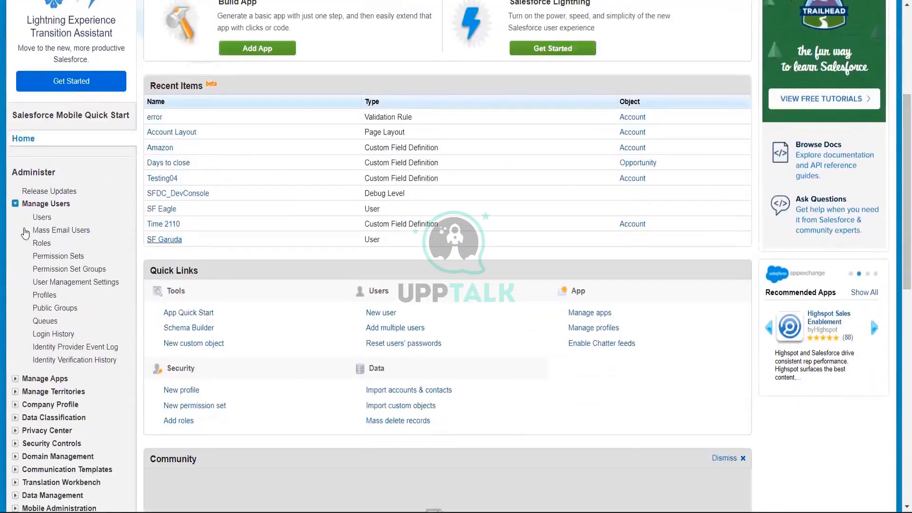
pyautogui.click(40, 219)
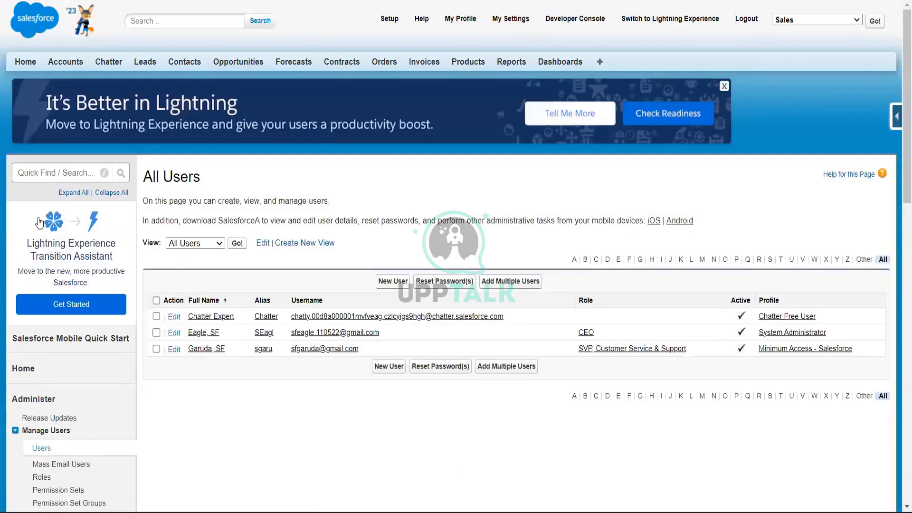
# Step: Open the user with the Minimum Access - Salesforce profile and review the user details, permission set assignments and related lists
pyautogui.click(196, 353)
pyautogui.scroll(-3, 899, 184)
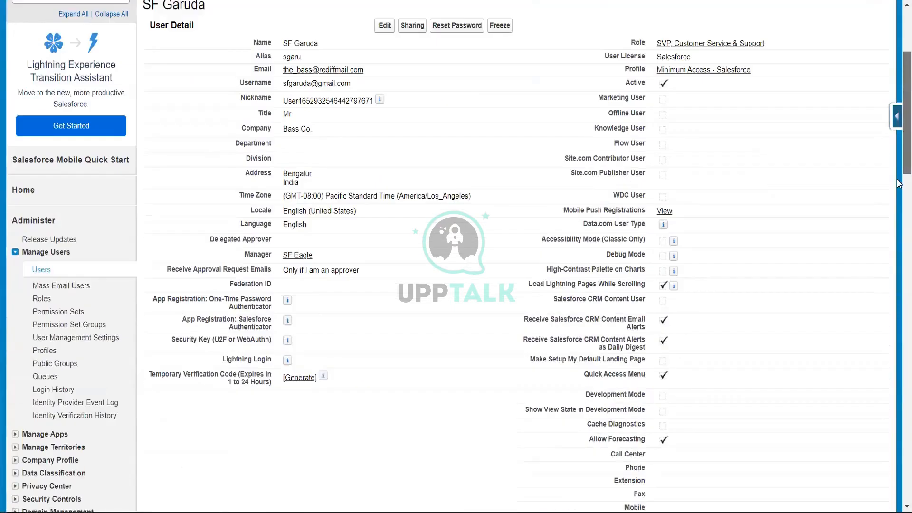
pyautogui.scroll(-8, 899, 184)
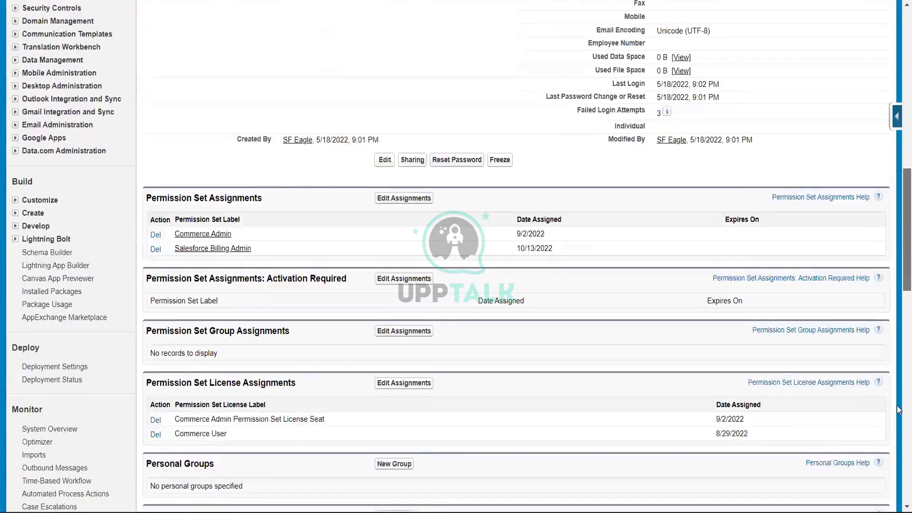
pyautogui.scroll(7, 898, 166)
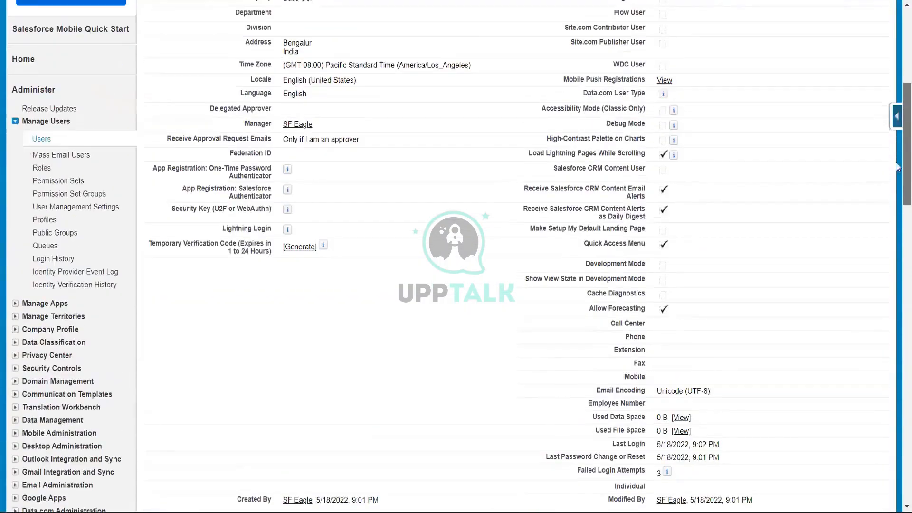
pyautogui.scroll(2, 896, 145)
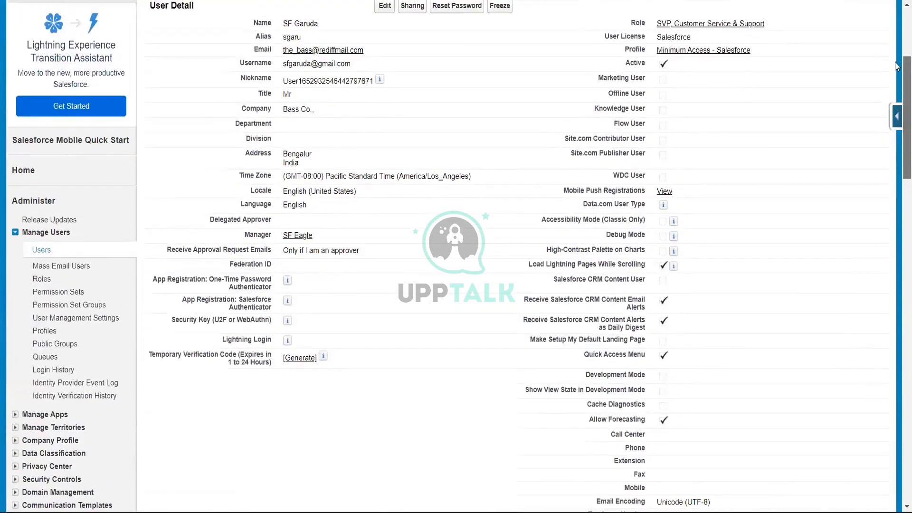
pyautogui.scroll(-15, 119, 68)
pyautogui.scroll(-3, 118, 68)
pyautogui.scroll(9, 379, 204)
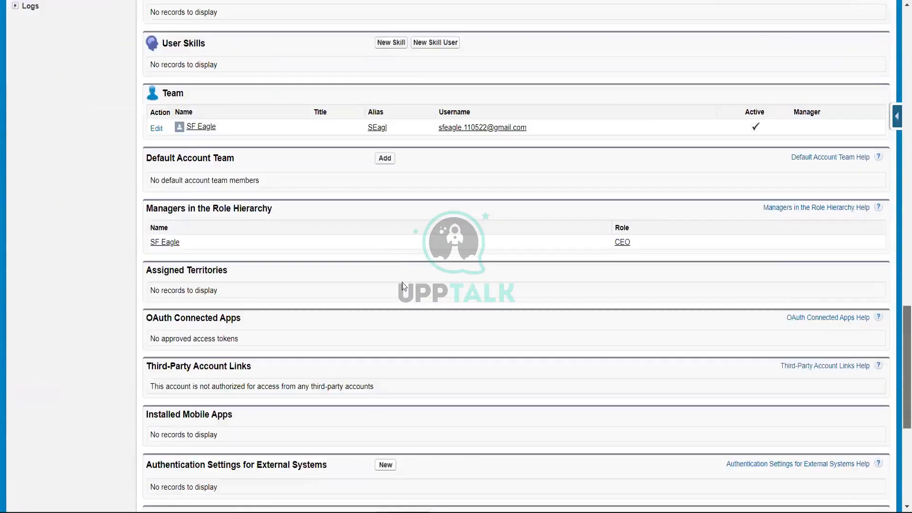
pyautogui.scroll(12, 383, 205)
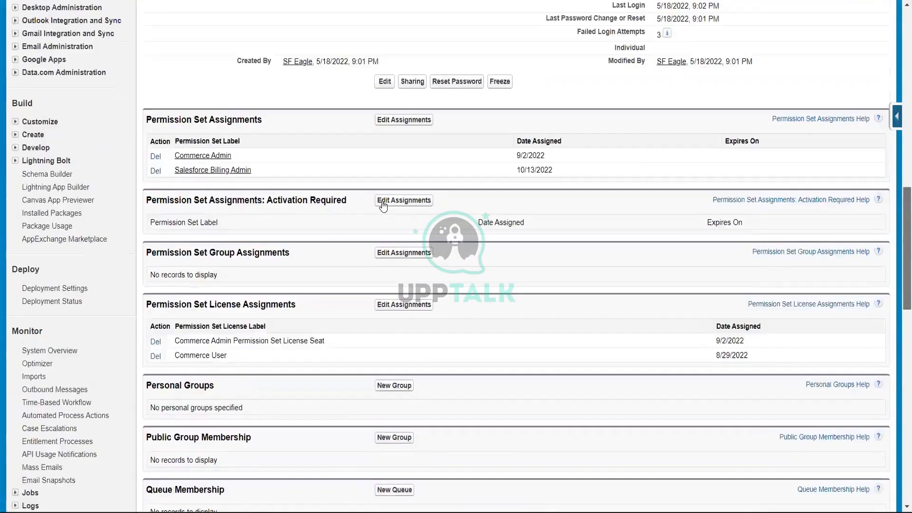
# Step: Open that user's record for editing and examine the Manager field in the Approver Settings
pyautogui.click(384, 204)
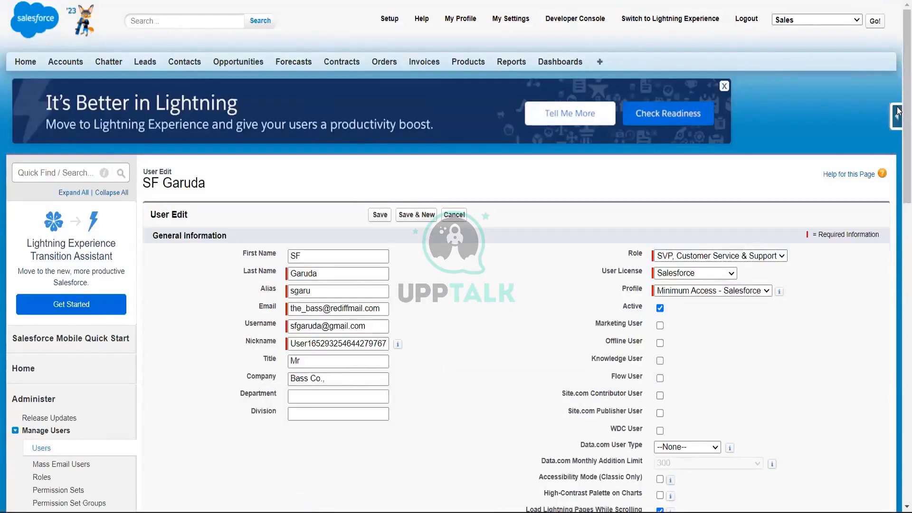
pyautogui.scroll(-1, 899, 206)
pyautogui.scroll(-13, 898, 314)
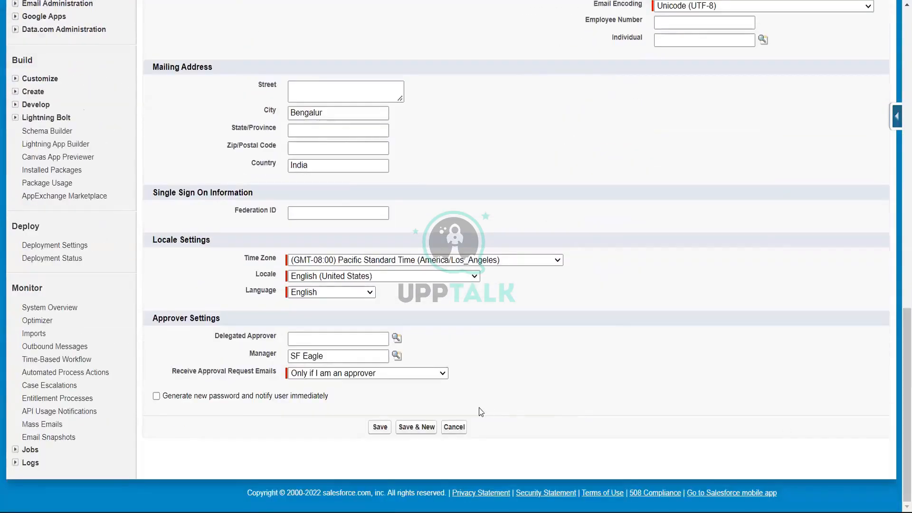
pyautogui.moveTo(247, 353); pyautogui.dragTo(427, 364)
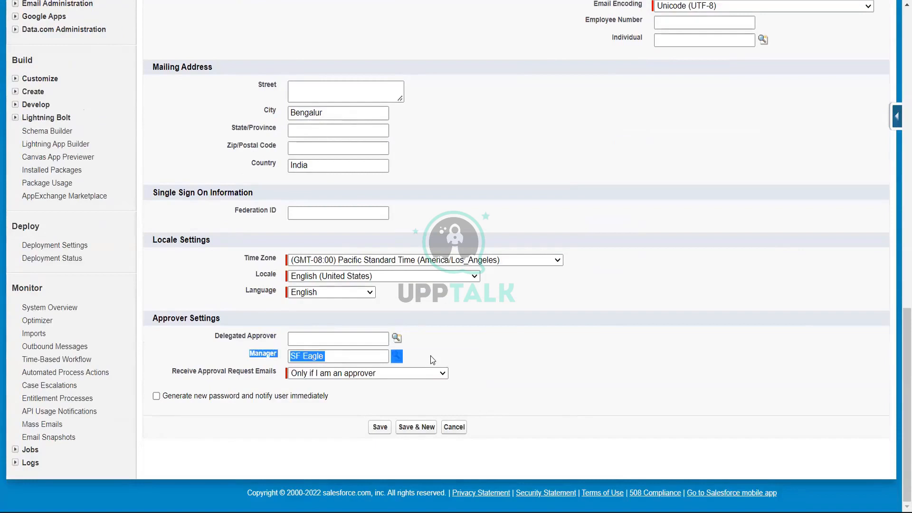
pyautogui.click(245, 351)
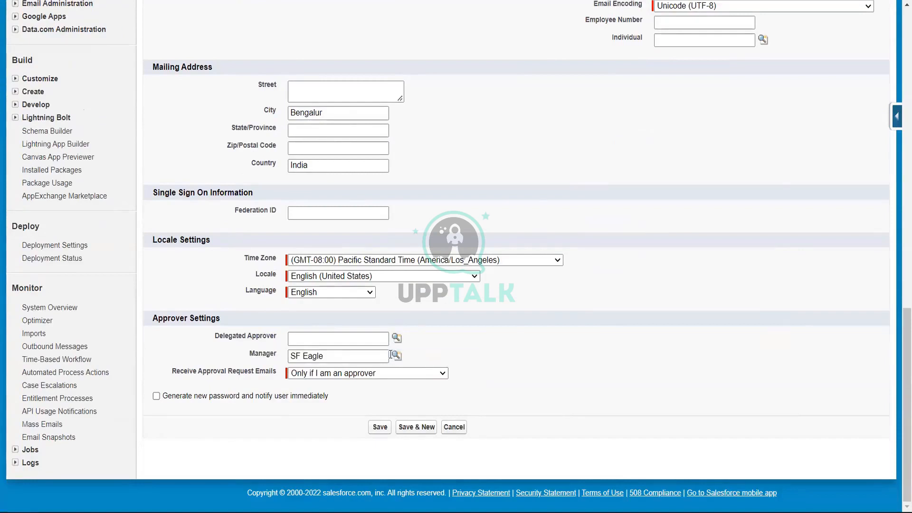
pyautogui.doubleClick(252, 356)
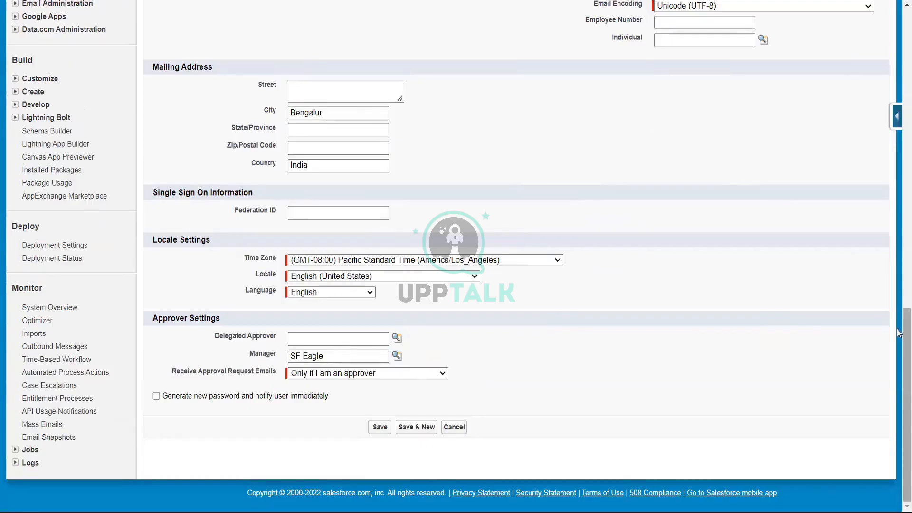
# Step: Examine the Manager entry in the Approver Settings against the rest of the user's edit form
pyautogui.click(899, 9)
pyautogui.moveTo(898, 7); pyautogui.dragTo(898, 372)
pyautogui.moveTo(325, 355); pyautogui.dragTo(237, 357)
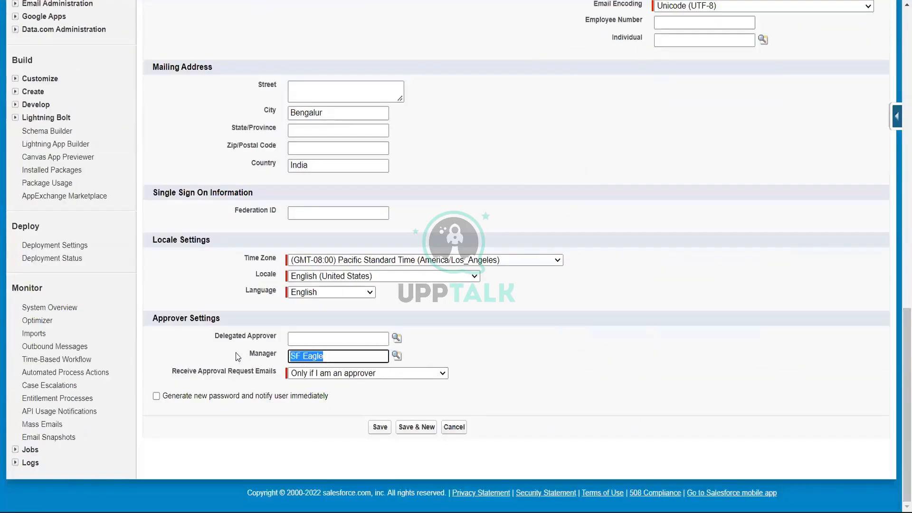
pyautogui.click(486, 357)
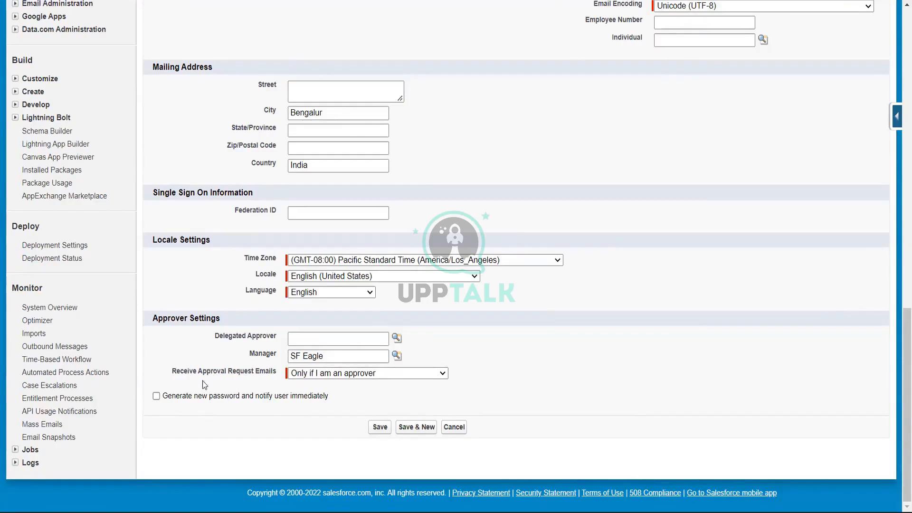
pyautogui.moveTo(341, 351); pyautogui.dragTo(275, 358)
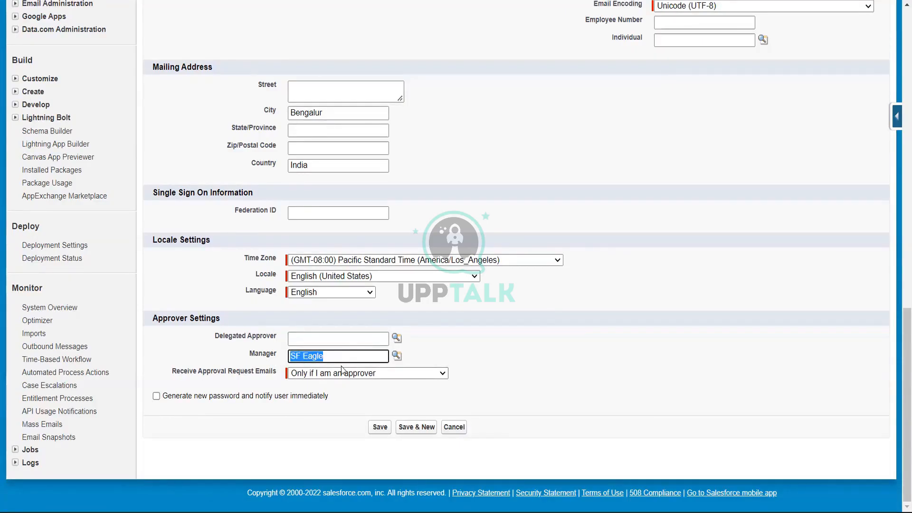
pyautogui.click(431, 365)
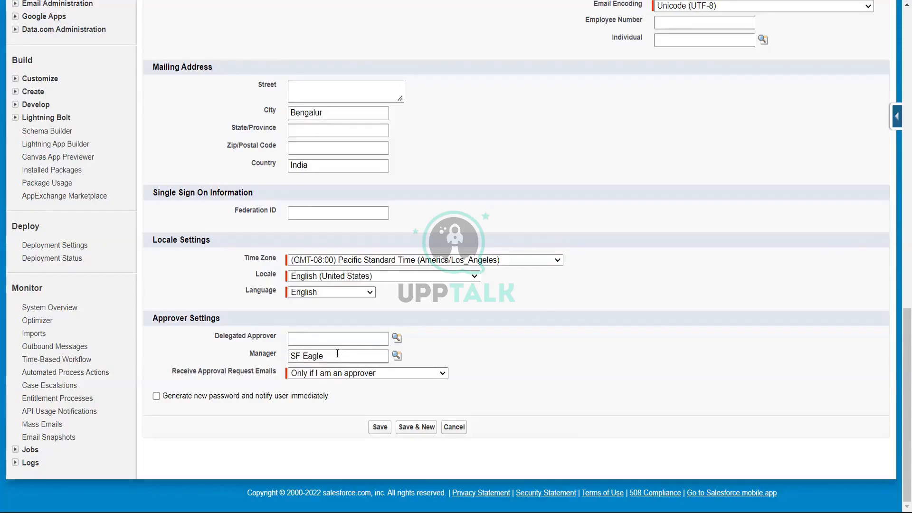
pyautogui.moveTo(337, 353); pyautogui.dragTo(272, 356)
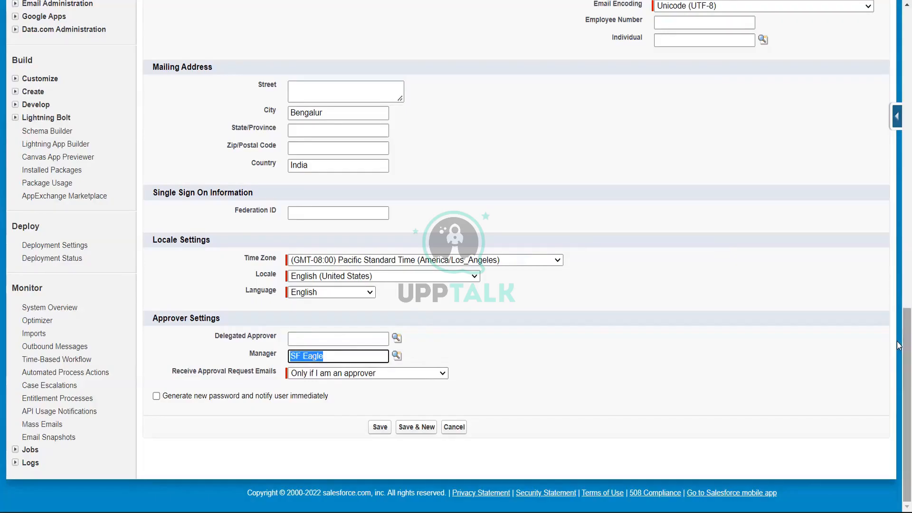
pyautogui.scroll(10, 899, 345)
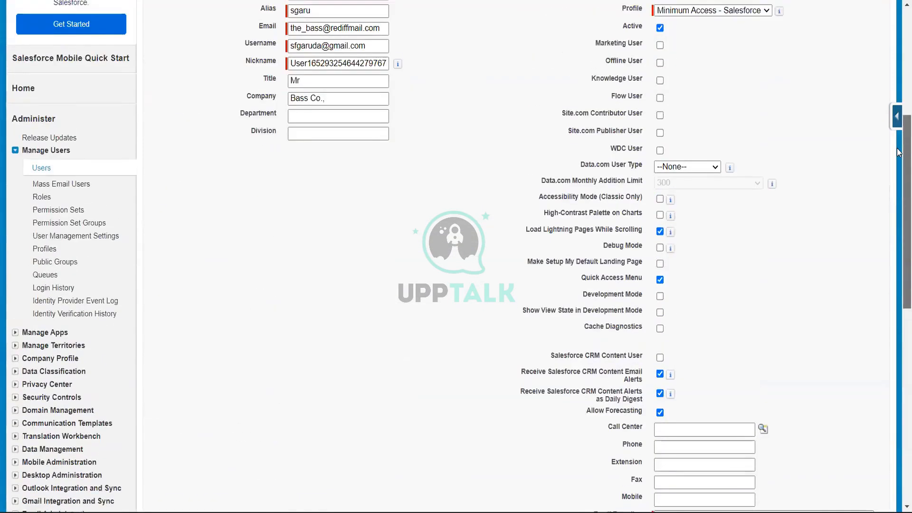
pyautogui.scroll(-10, 899, 225)
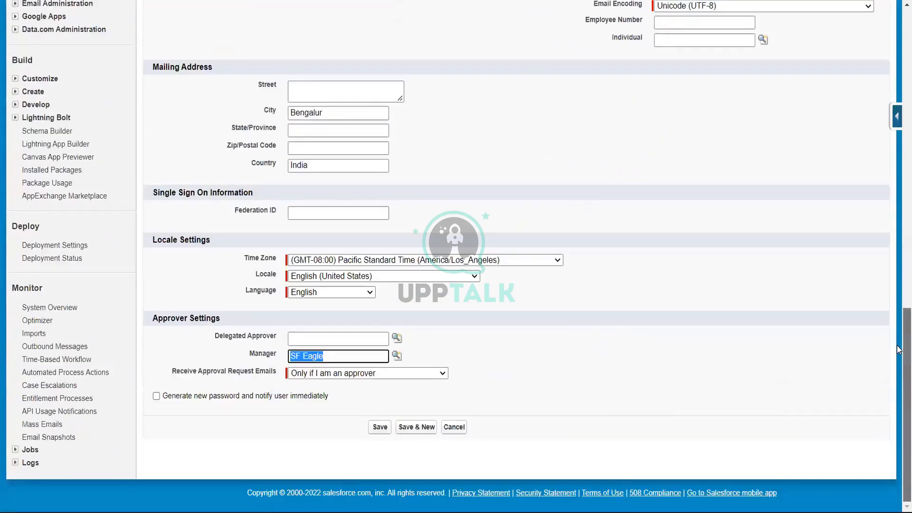
# Step: Switch to the American Banking Corp.1 account page and collapse its quick access menu
pyautogui.scroll(15, 898, 349)
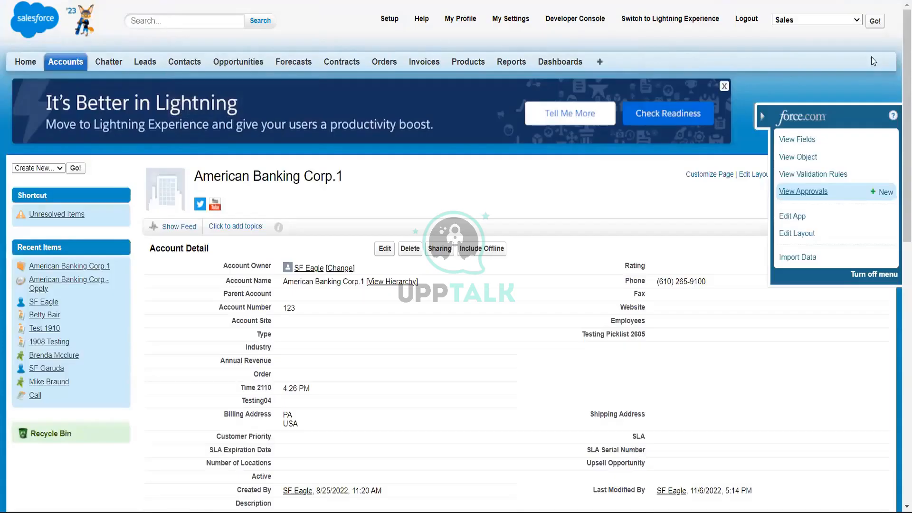
pyautogui.click(761, 118)
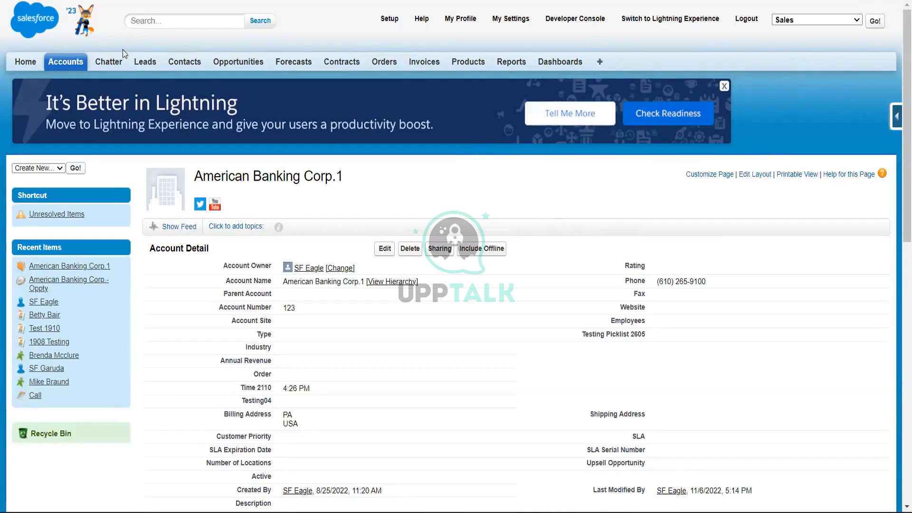
# Step: Return to the user's edit form and review which manager is assigned in the Approver Settings
pyautogui.moveTo(899, 120); pyautogui.dragTo(897, 57)
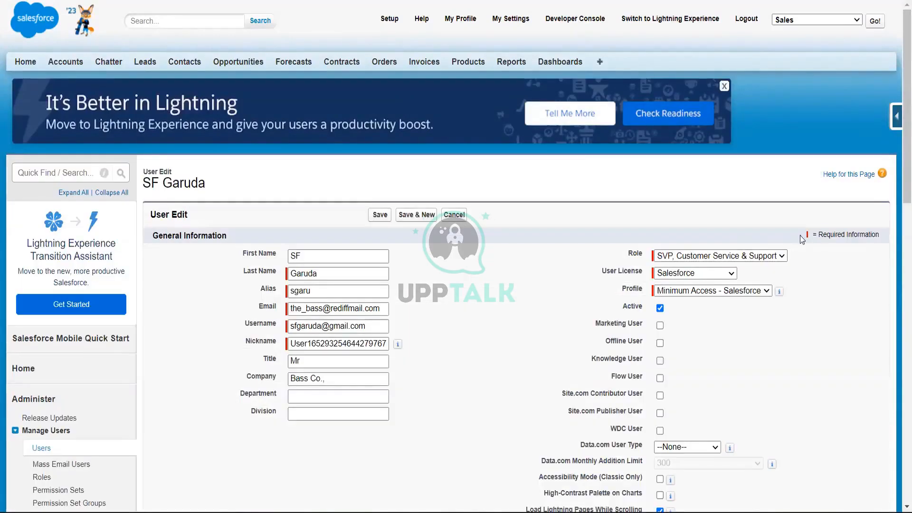
pyautogui.scroll(-1, 900, 278)
pyautogui.scroll(-15, 900, 278)
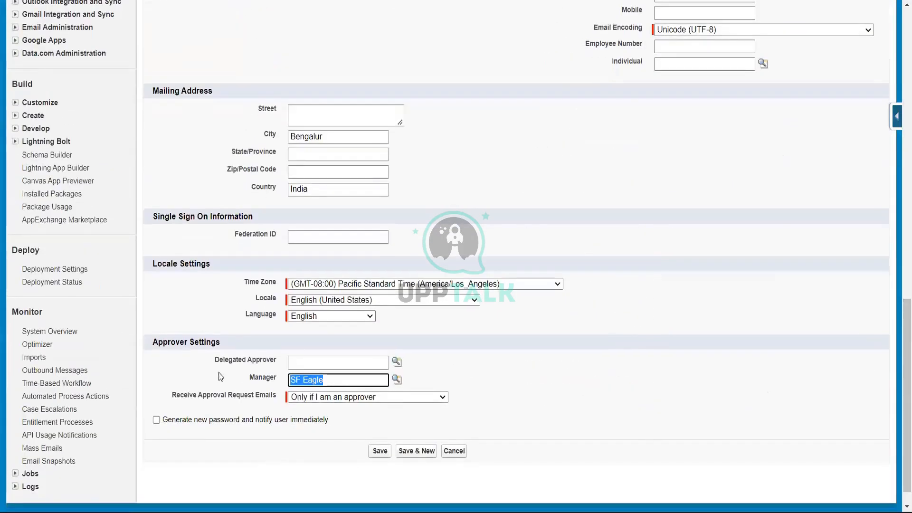
pyautogui.doubleClick(263, 378)
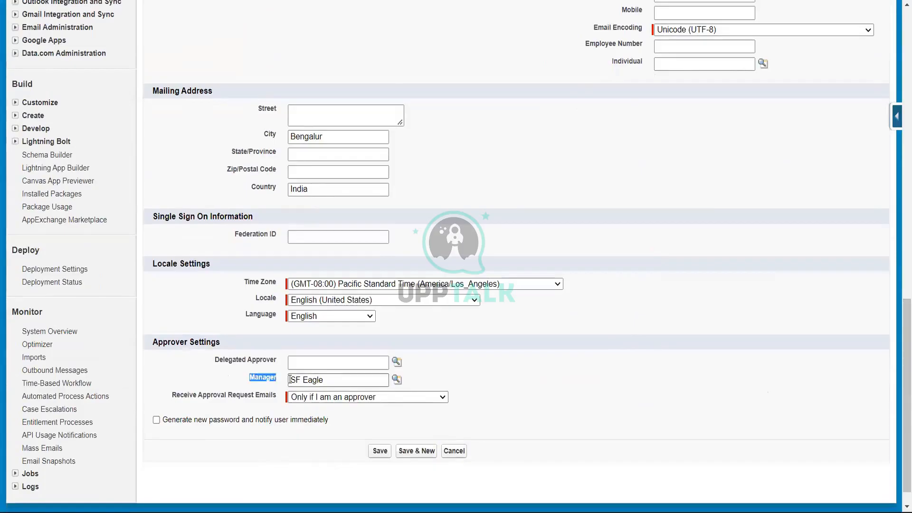
pyautogui.moveTo(290, 380); pyautogui.dragTo(349, 384)
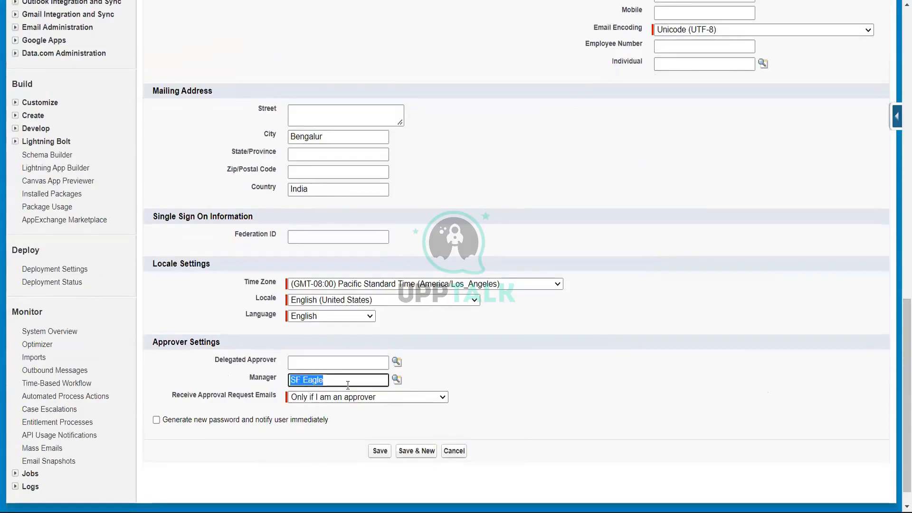
pyautogui.click(507, 359)
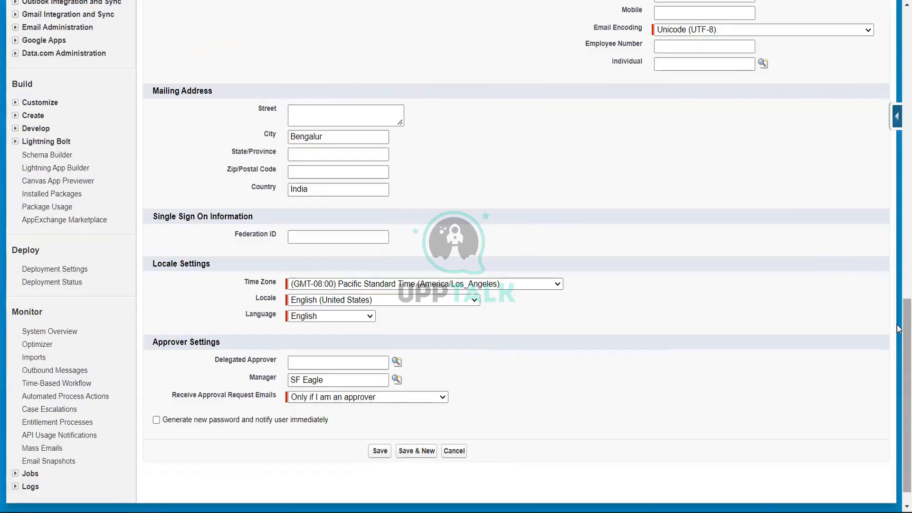
pyautogui.moveTo(900, 329); pyautogui.dragTo(897, 0)
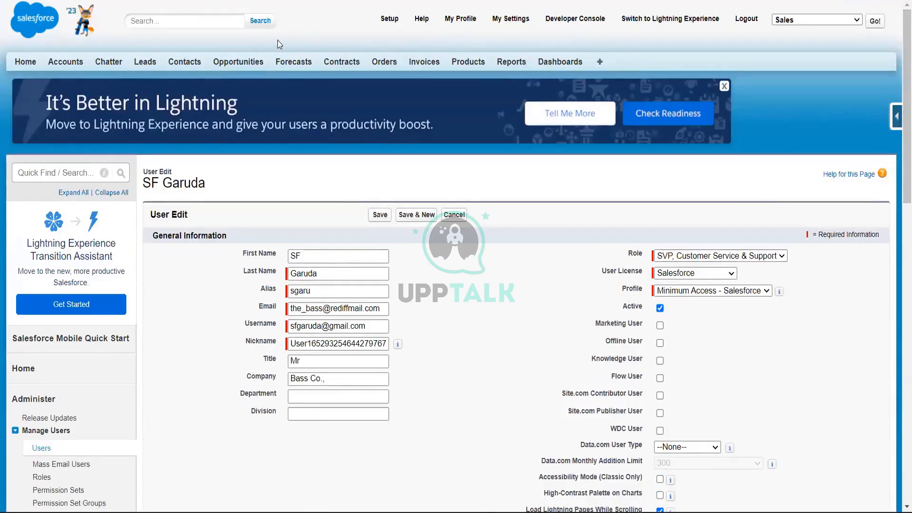
# Step: Search all records for "Quote" and dismiss the notice about the new search features
pyautogui.click(190, 17)
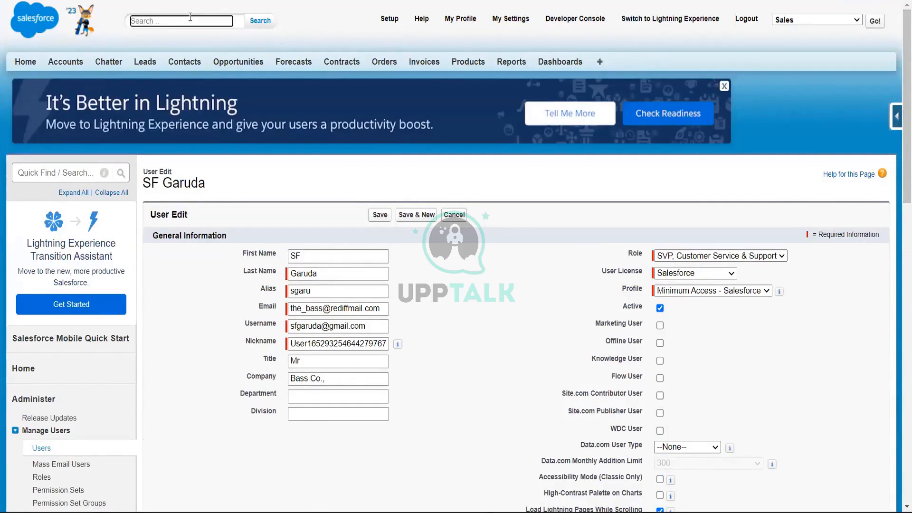
pyautogui.write('Quot')
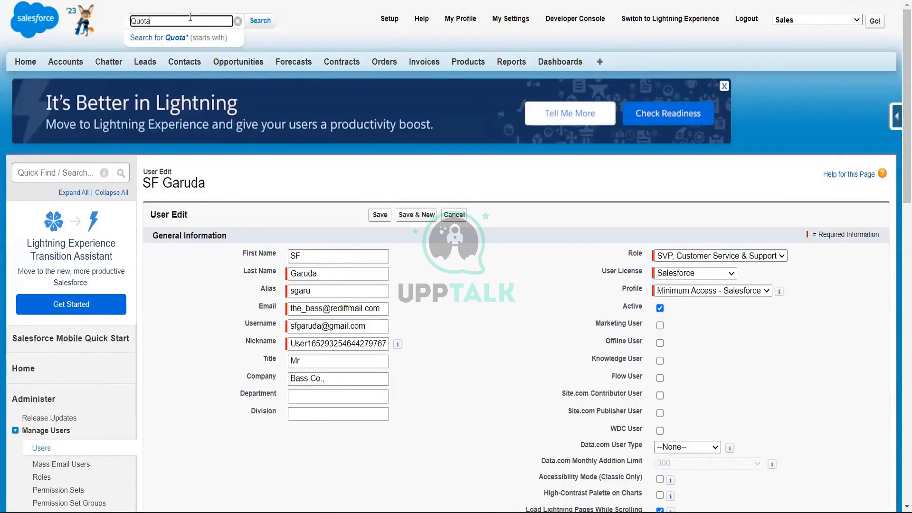
pyautogui.write('e')
pyautogui.press('Return')
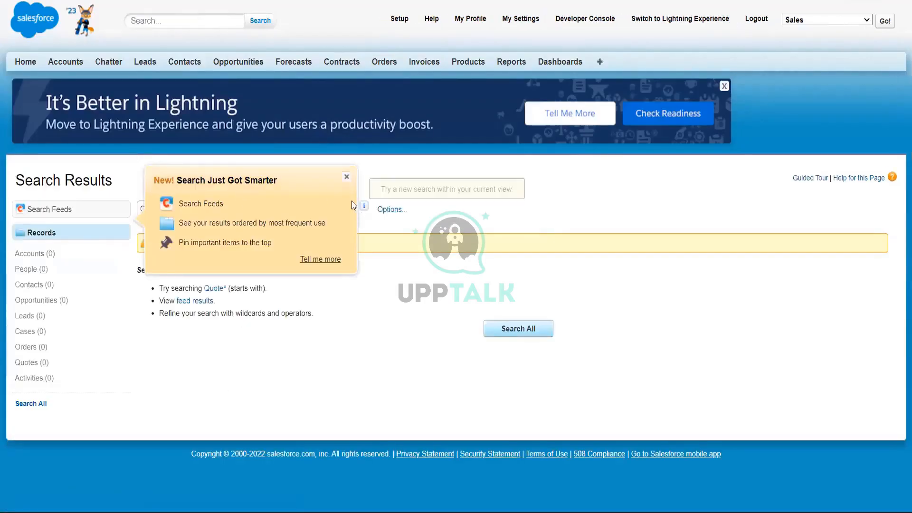
pyautogui.click(346, 179)
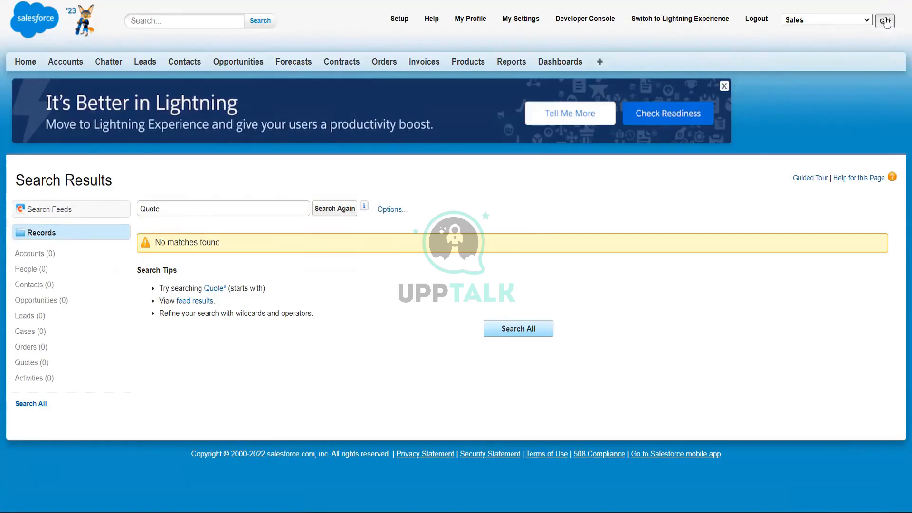
# Step: Open the Testing Oppty opportunity and start a new quote from its Quotes related list
pyautogui.click(389, 64)
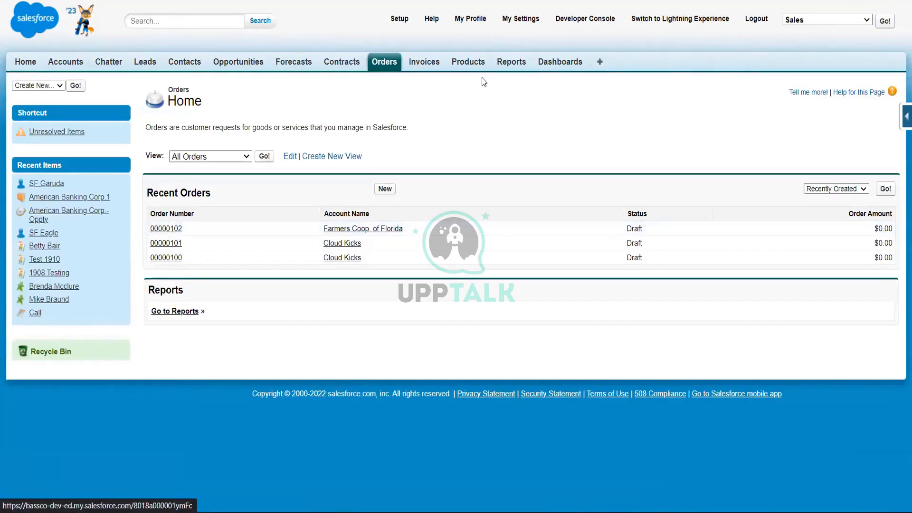
pyautogui.click(247, 63)
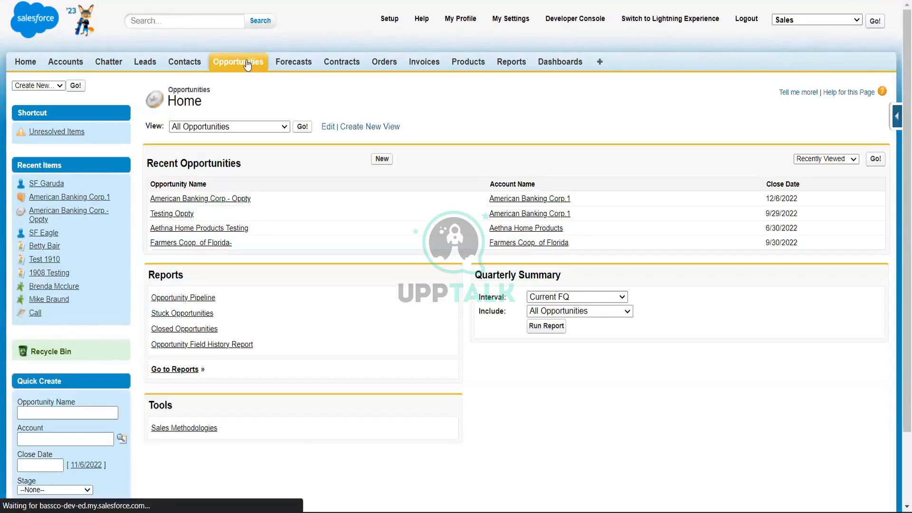
pyautogui.click(184, 214)
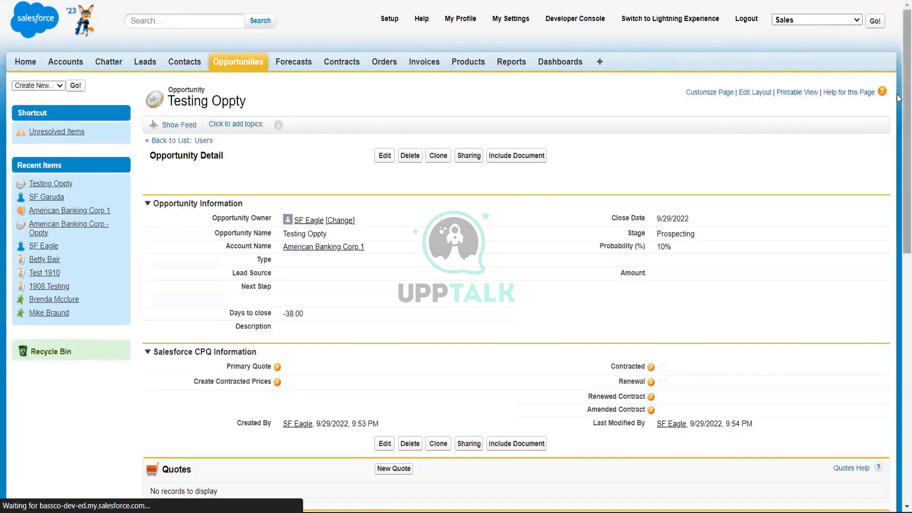
pyautogui.moveTo(899, 99); pyautogui.dragTo(899, 295)
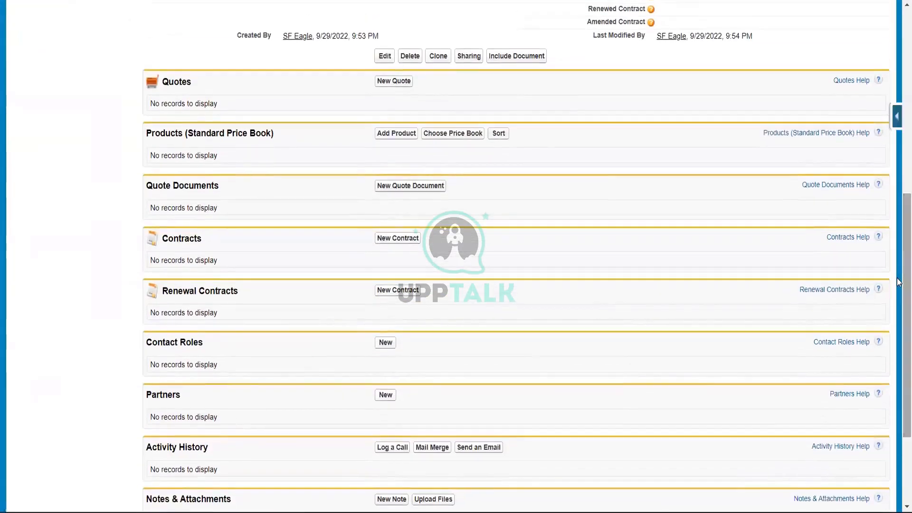
pyautogui.click(403, 81)
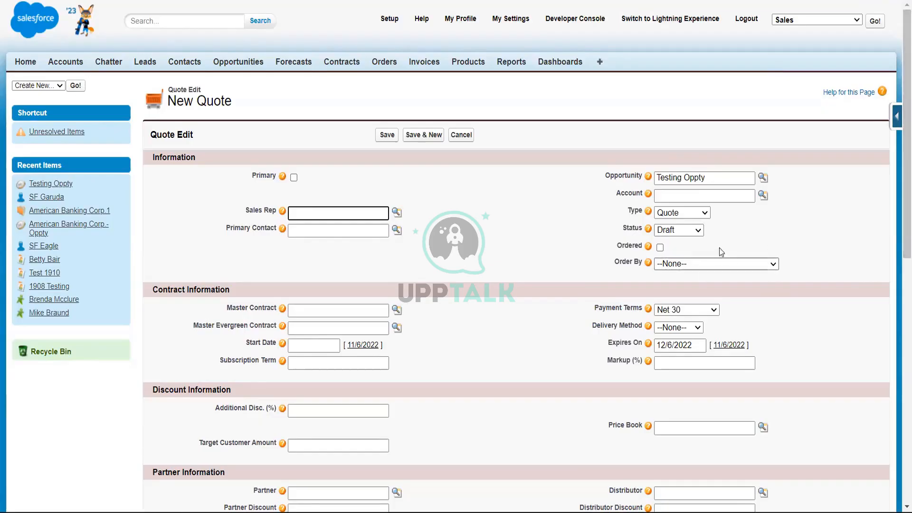
# Step: Review the available Status and Type options on the new quote form without changing them
pyautogui.click(697, 231)
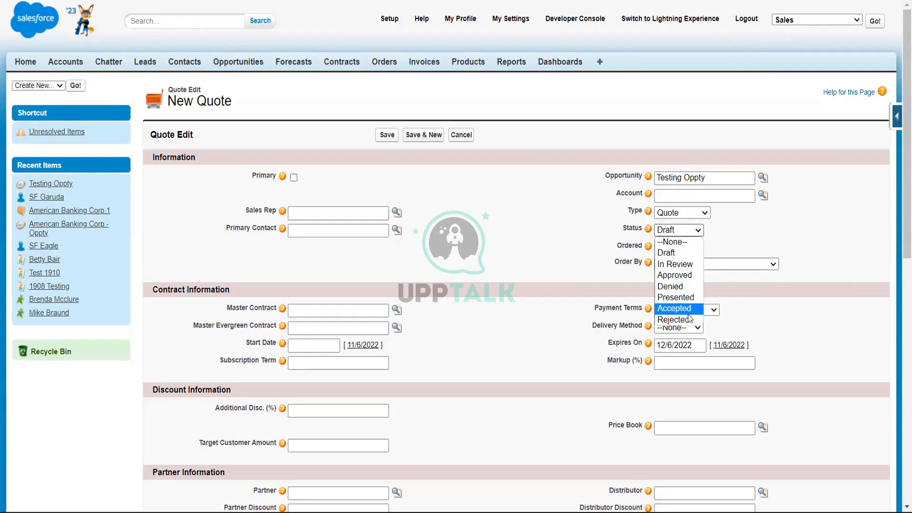
pyautogui.click(701, 215)
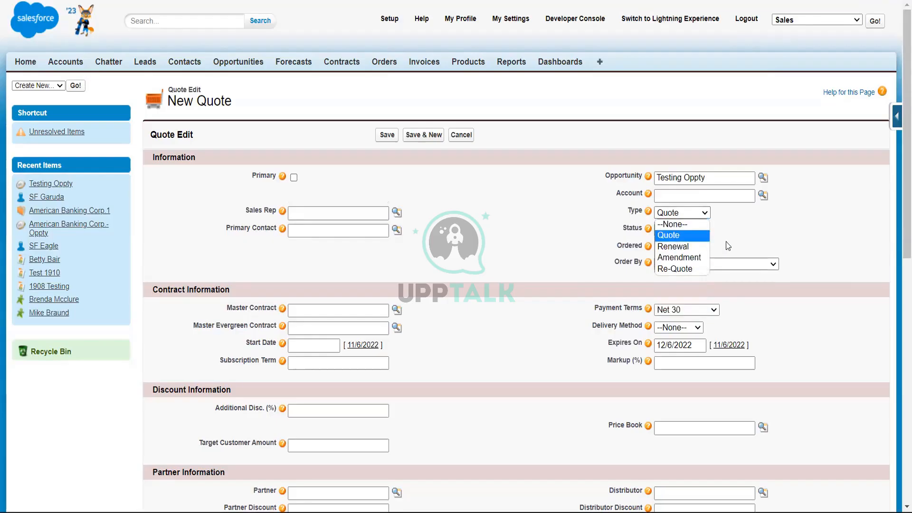
pyautogui.click(699, 233)
pyautogui.click(699, 232)
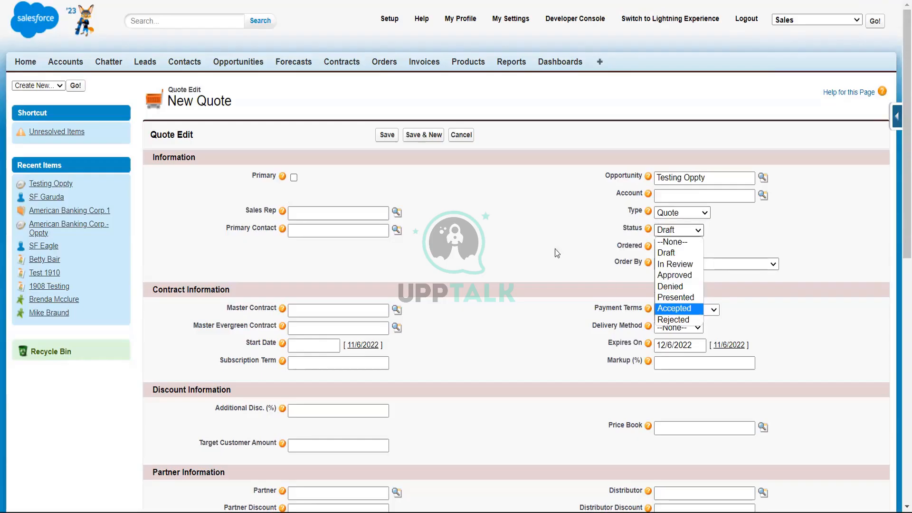
pyautogui.click(550, 235)
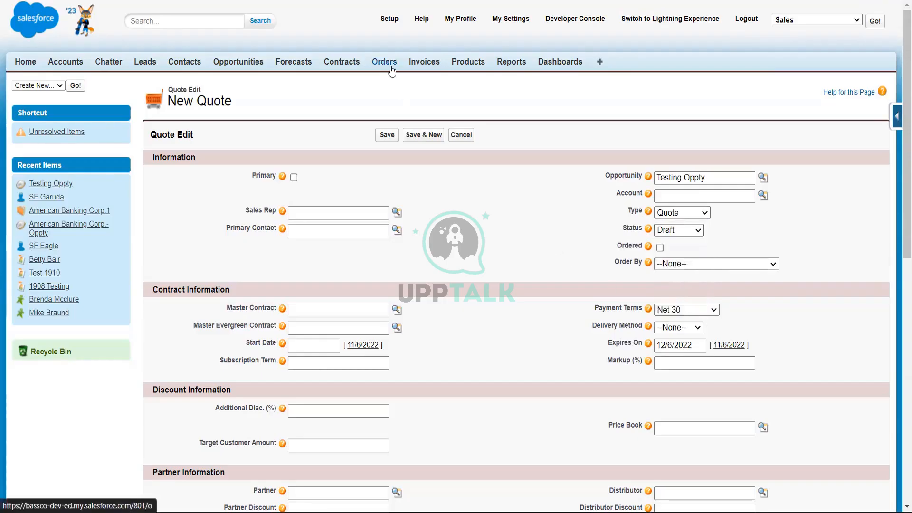
# Step: Open the draft order for Farmers Coop. of Florida from the recent orders and go to its Order Products list
pyautogui.click(392, 70)
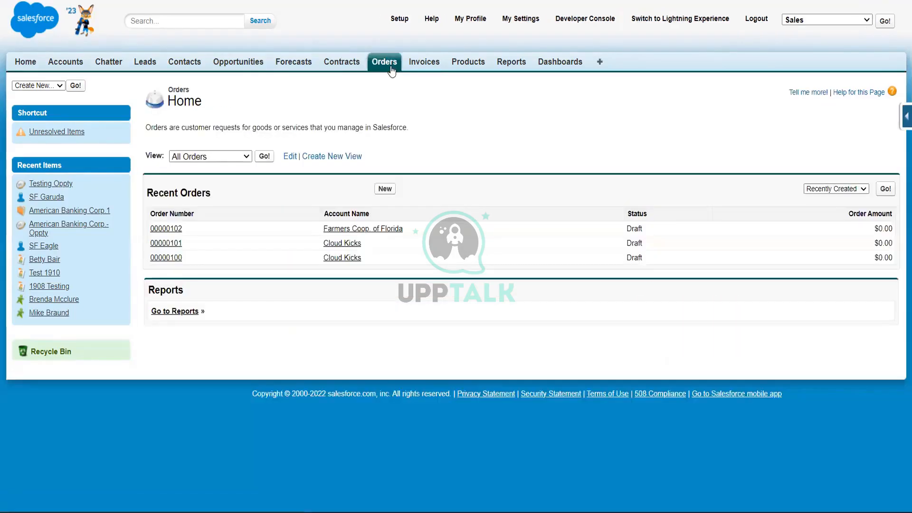
pyautogui.click(172, 230)
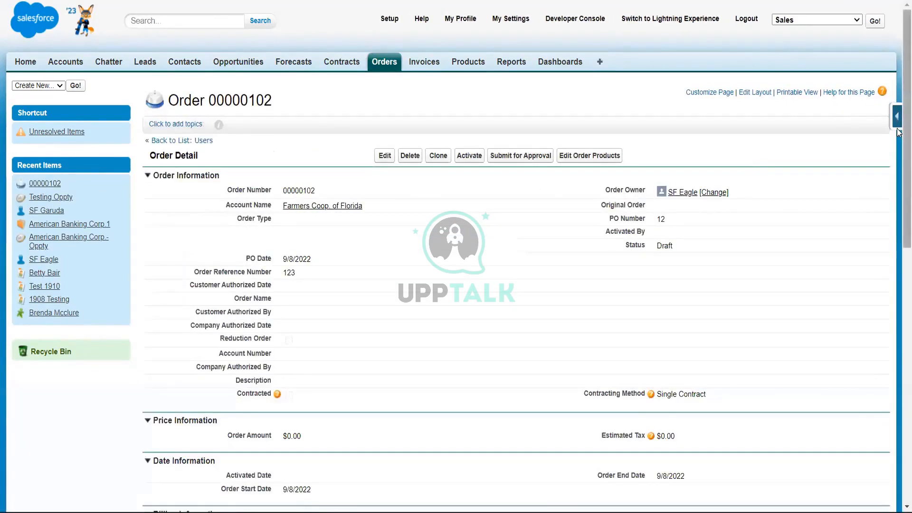
pyautogui.moveTo(900, 133); pyautogui.dragTo(900, 393)
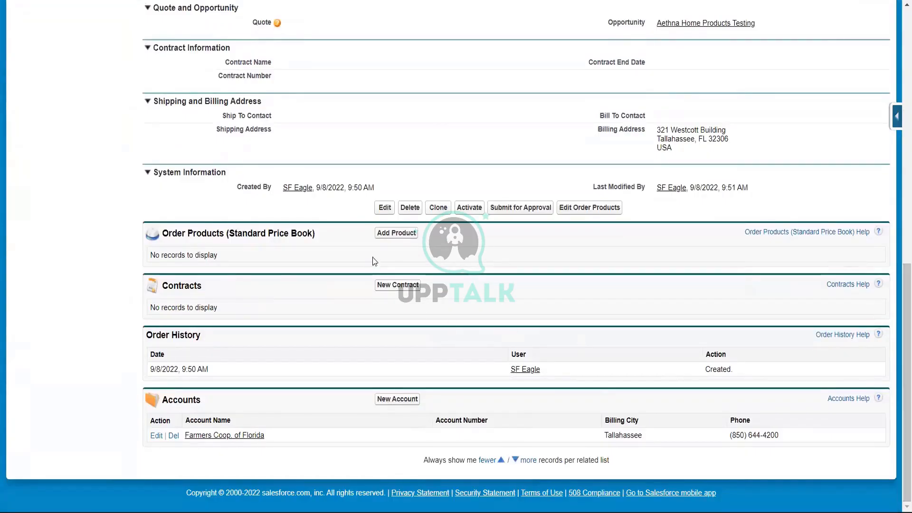
# Step: Add the Major Solar Panel product to the order with a quantity of 100 and save it
pyautogui.click(402, 235)
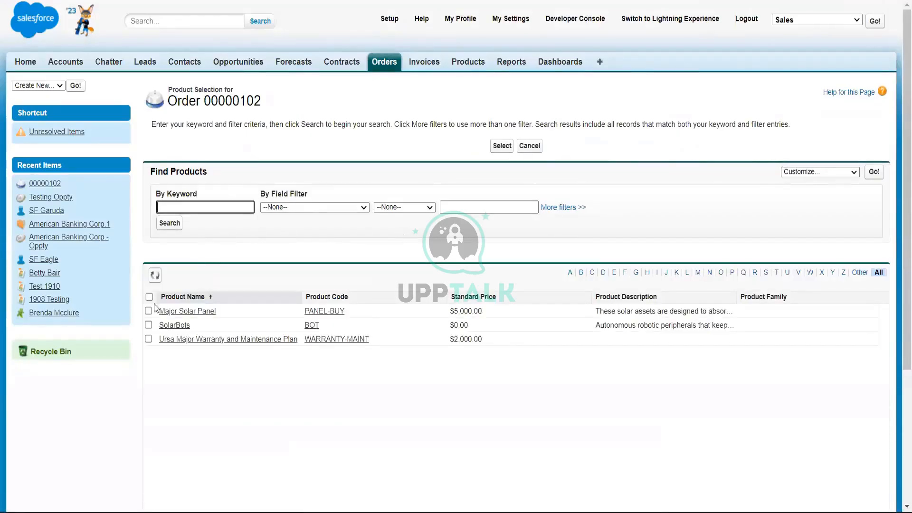
pyautogui.click(148, 310)
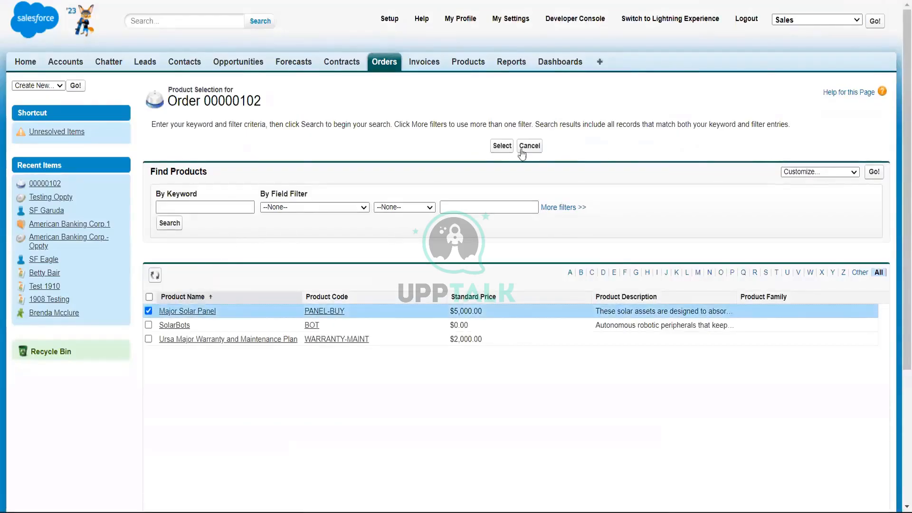
pyautogui.click(502, 146)
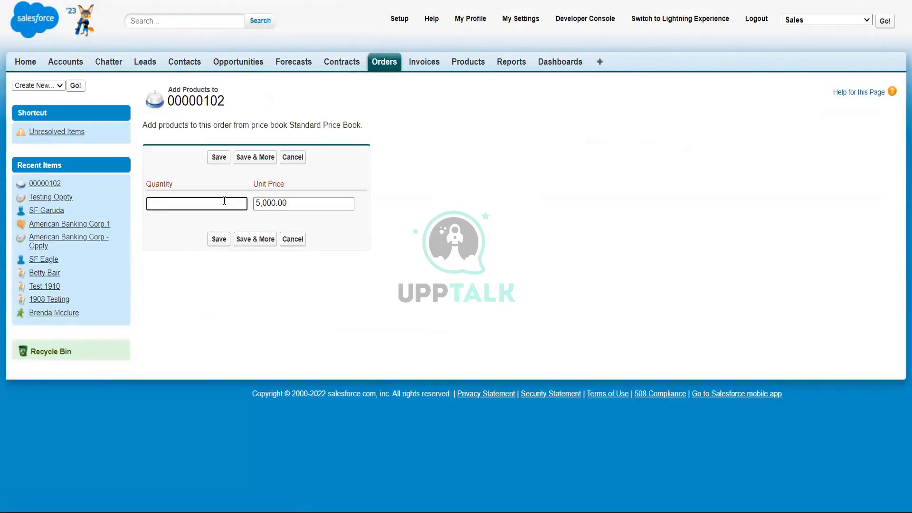
pyautogui.write('100')
pyautogui.click(219, 239)
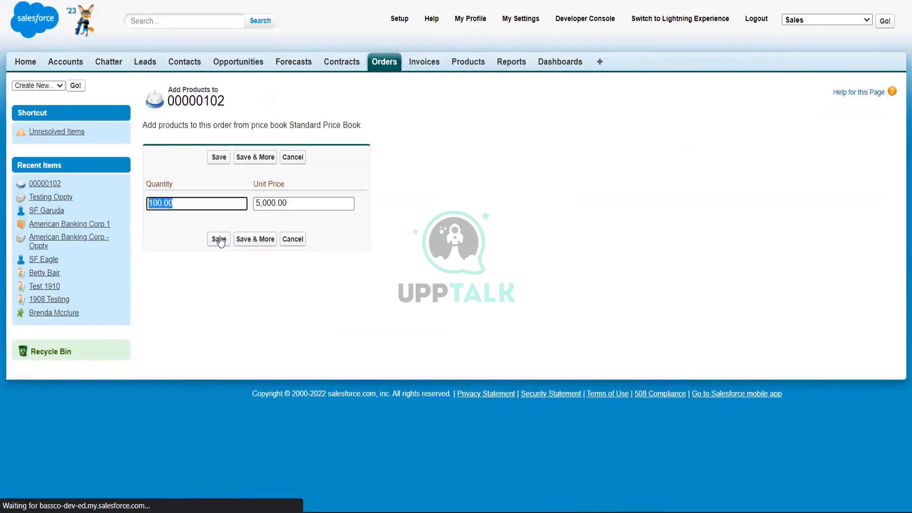
# Step: Try to save the product on the Farmers Coop. of Florida order with its quantity changed to 10
pyautogui.click(203, 203)
pyautogui.press('BackSpace')
pyautogui.press('BackSpace')
pyautogui.press('BackSpace')
pyautogui.press('BackSpace')
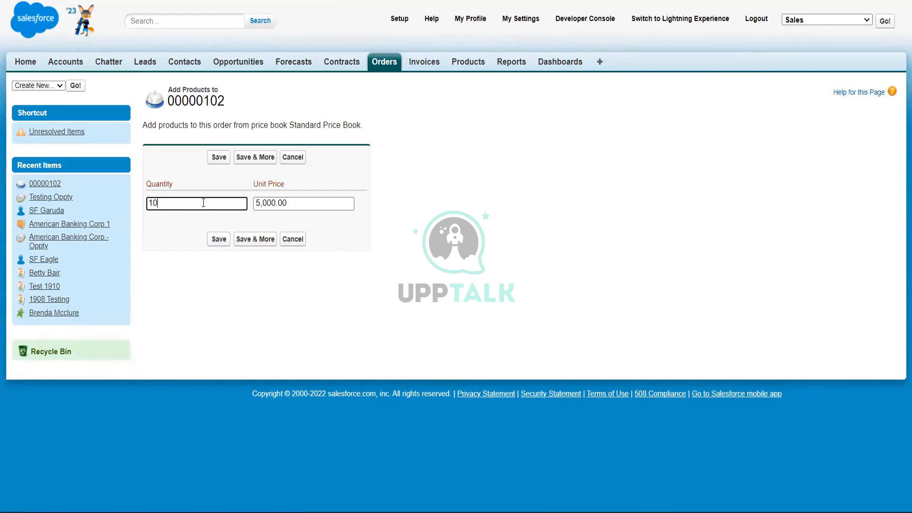
pyautogui.click(219, 240)
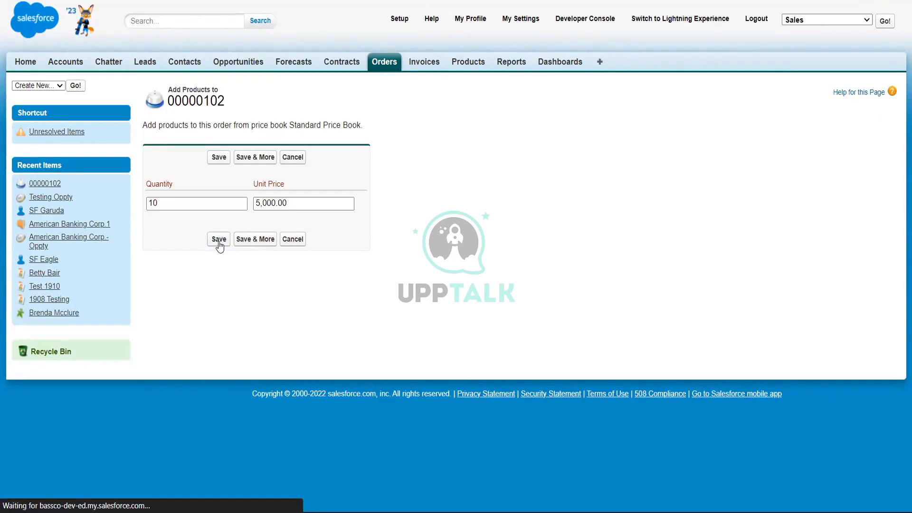
# Step: Return to the orders overview and open the last-listed Cloud Kicks draft order to view its details and approval option
pyautogui.click(386, 63)
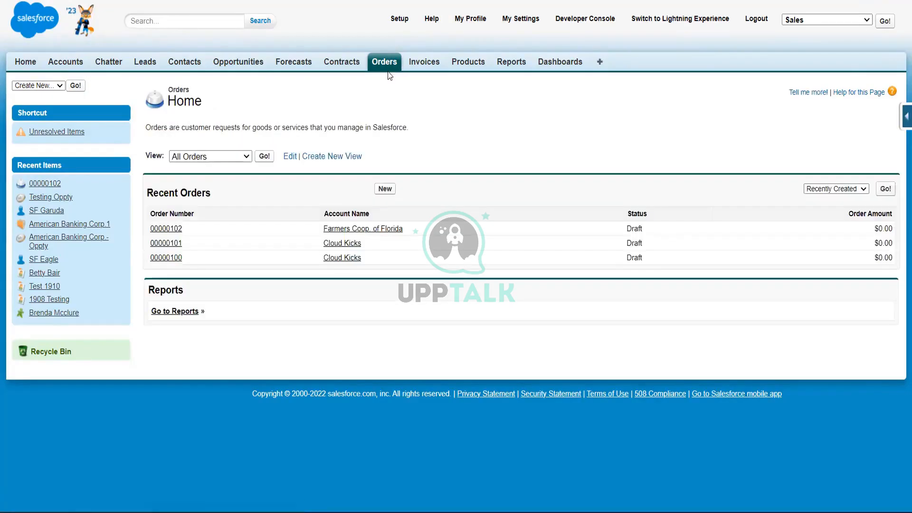
pyautogui.click(172, 258)
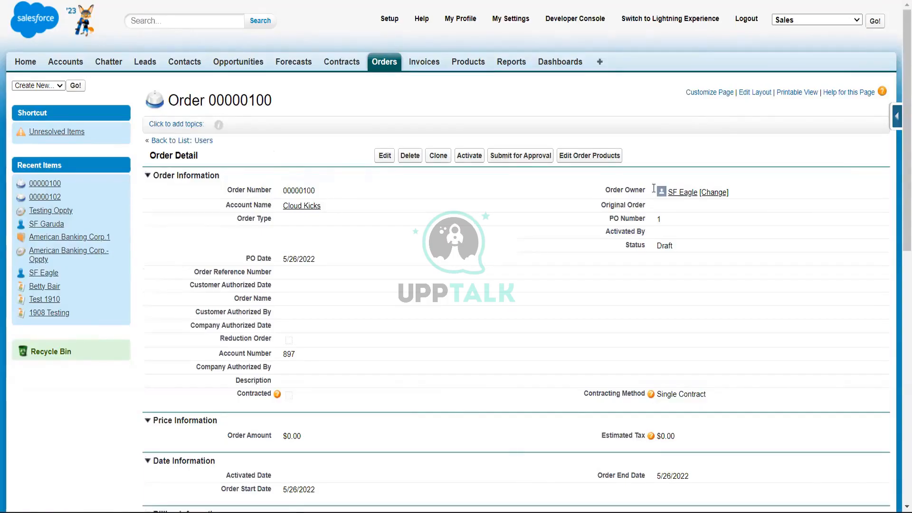
pyautogui.moveTo(904, 115)
pyautogui.mouseDown()
pyautogui.moveTo(898, 299)
pyautogui.moveTo(899, 115)
pyautogui.mouseUp()
# Step: Open the Testing Oppty opportunity from the recent opportunities to view its details, and go on to the Invoices page
pyautogui.click(259, 69)
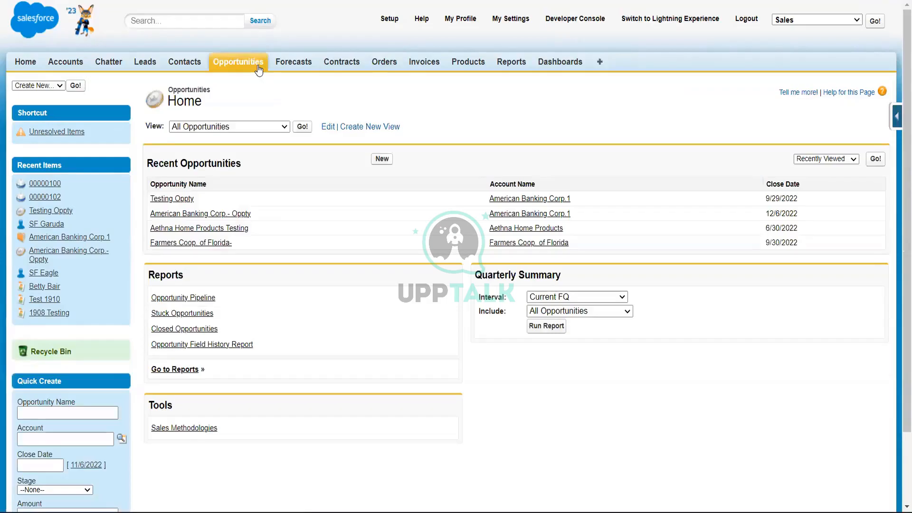
pyautogui.click(188, 200)
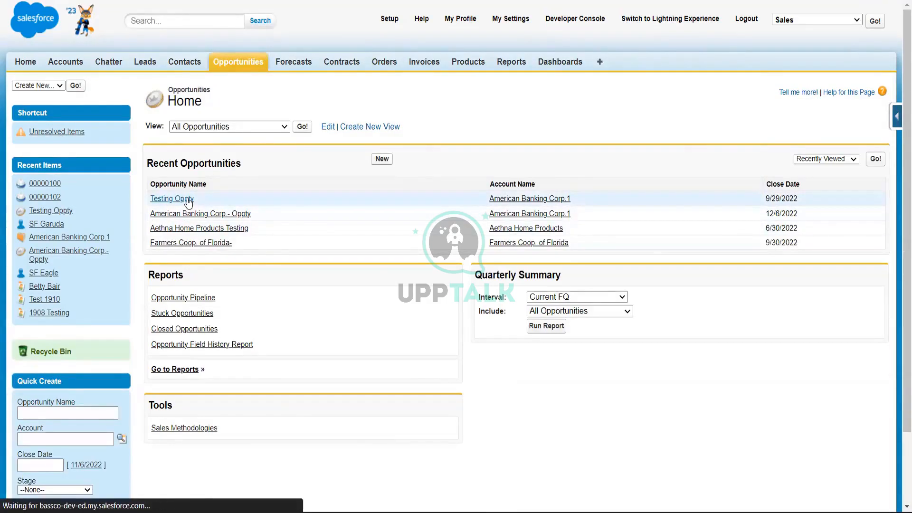
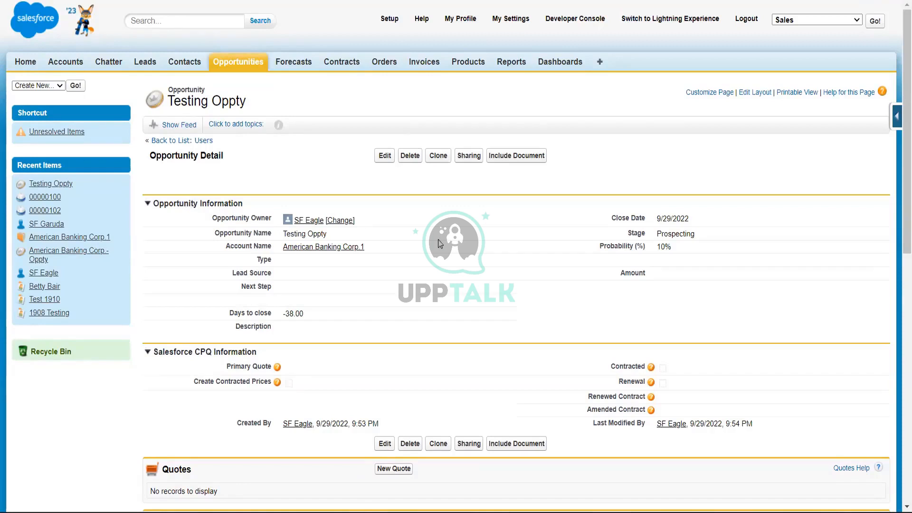
pyautogui.click(424, 65)
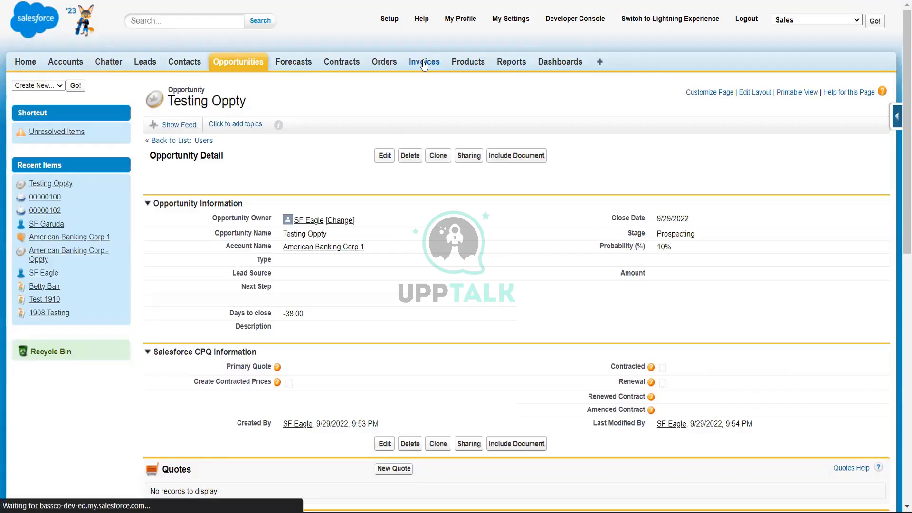